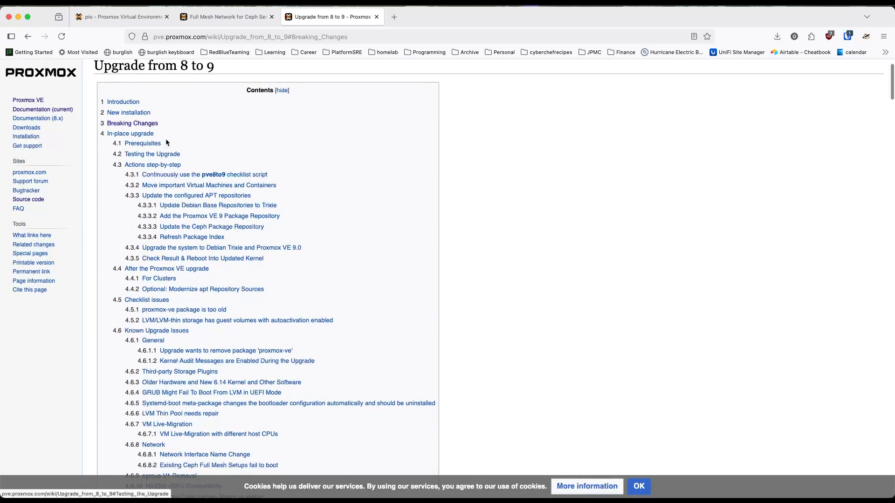
# Step: Go to the In-place upgrade section of the upgrade guide and read from its prerequisites to the pve8to9 checklist script
pyautogui.click(151, 129)
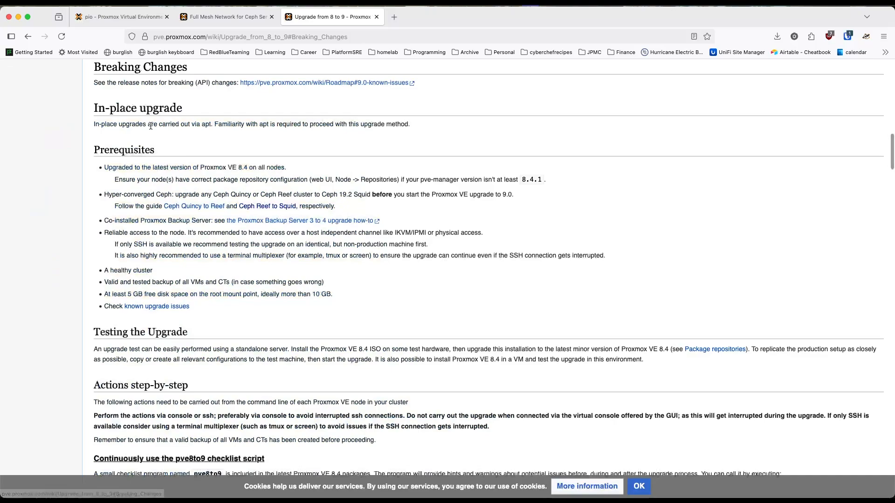
pyautogui.scroll(-2, 212, 197)
pyautogui.scroll(-7, 213, 196)
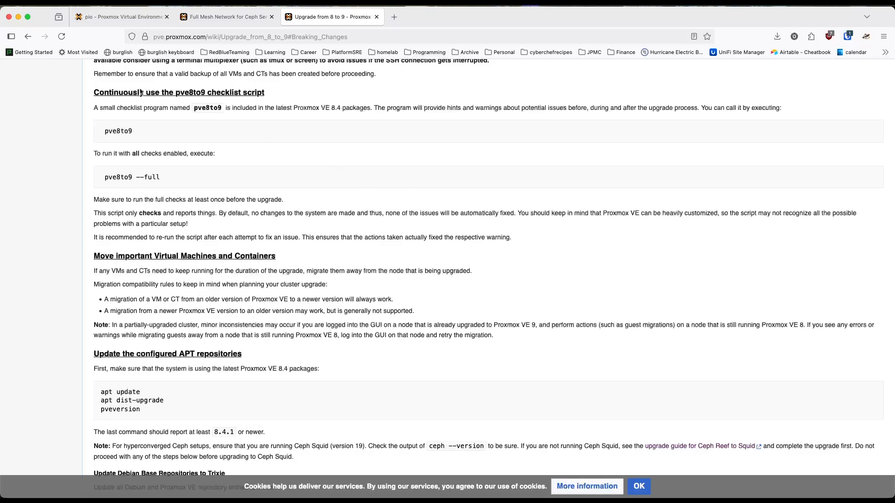
# Step: Arrange the upgrade guide side by side with node leo's shell console, showing the pve8to9 checklist section
pyautogui.click(128, 17)
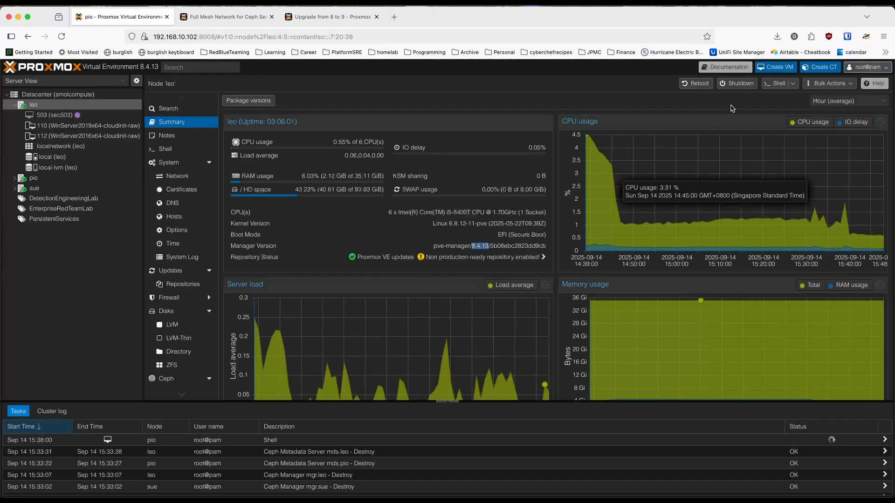
pyautogui.hotkey('ctrl', 'Up')
pyautogui.click(701, 205)
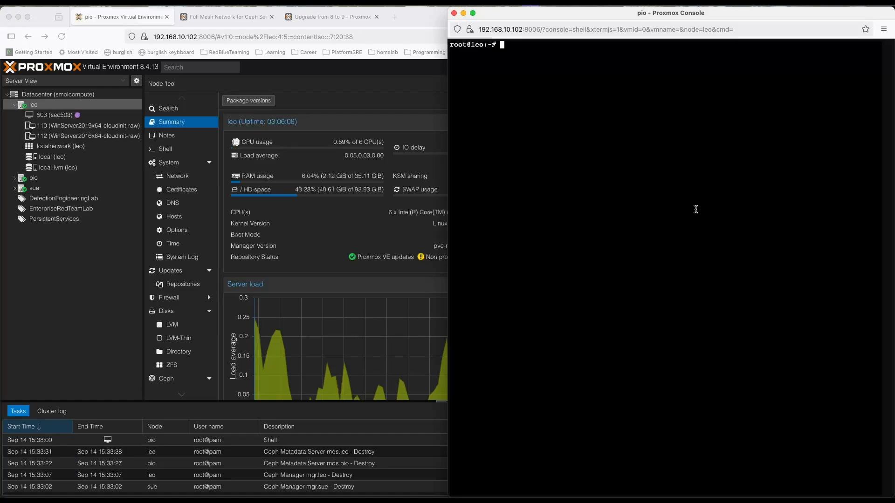
pyautogui.click(341, 20)
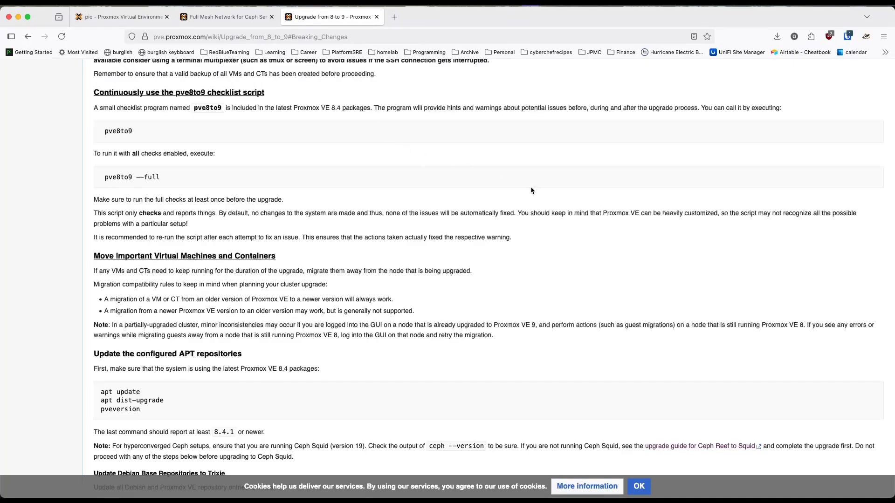
pyautogui.hotkey('ctrl', 'alt', 'Left')
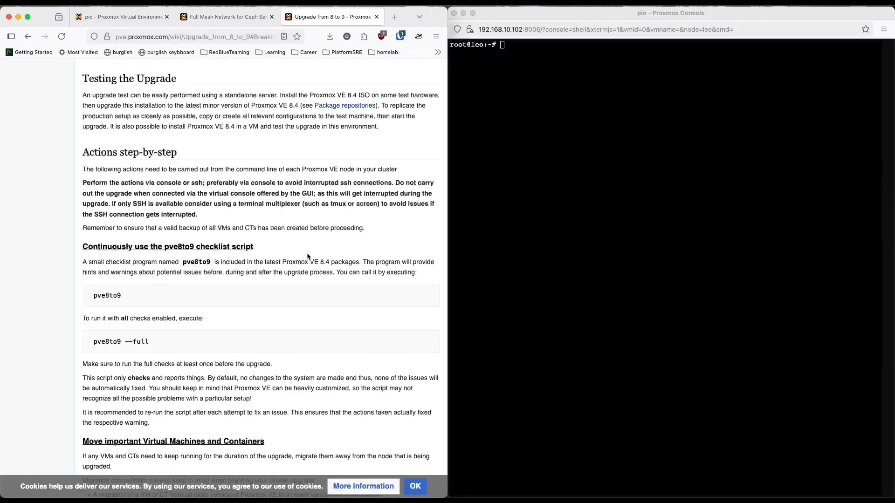
pyautogui.scroll(-5, 307, 256)
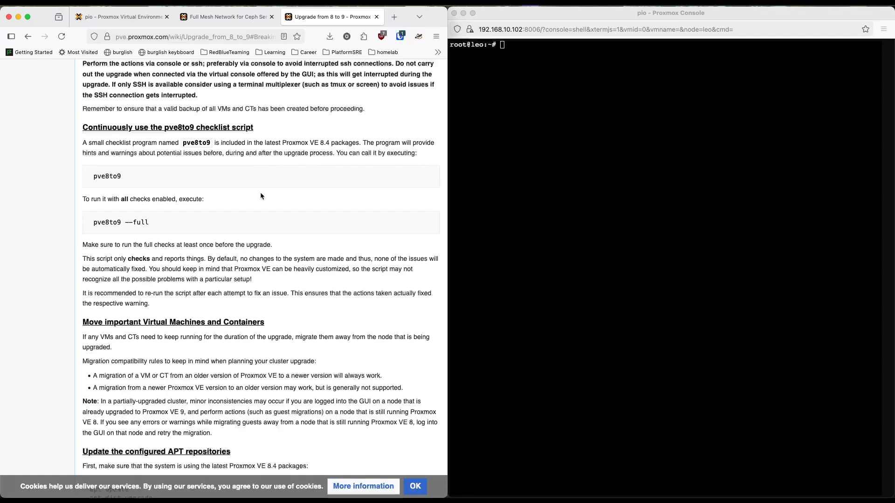
# Step: Copy the pve8to9 command from the guide and run it in leo's shell
pyautogui.moveTo(260, 195); pyautogui.dragTo(92, 177)
pyautogui.press('super+c')
pyautogui.click(134, 182)
pyautogui.click(127, 21)
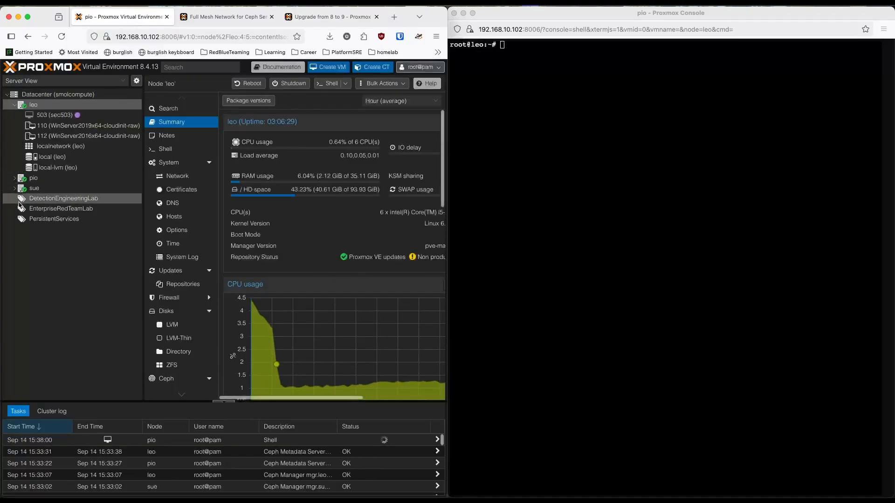
pyautogui.click(319, 20)
pyautogui.click(561, 195)
pyautogui.press('super+v')
pyautogui.press('Return')
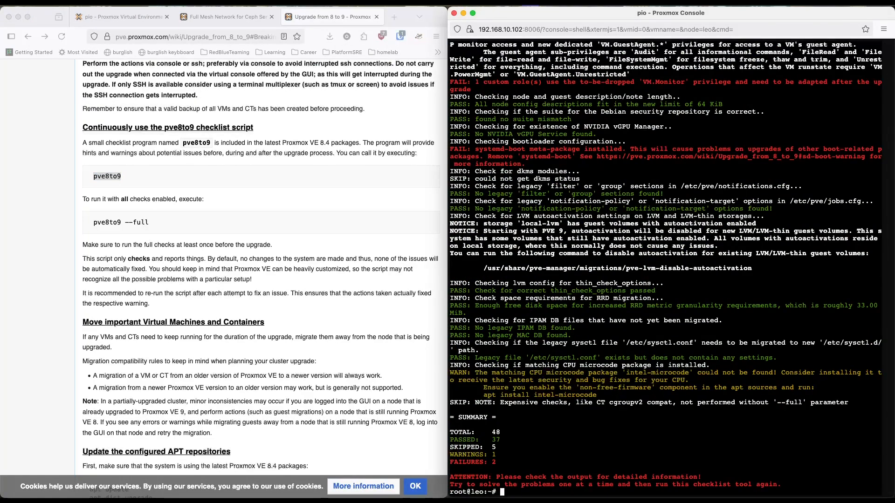
# Step: Examine the failures in the pve8to9 output, reading closely the custom role message about the VM.Monitor privilege
pyautogui.moveTo(498, 463); pyautogui.dragTo(453, 464)
pyautogui.click(568, 462)
pyautogui.scroll(5, 635, 460)
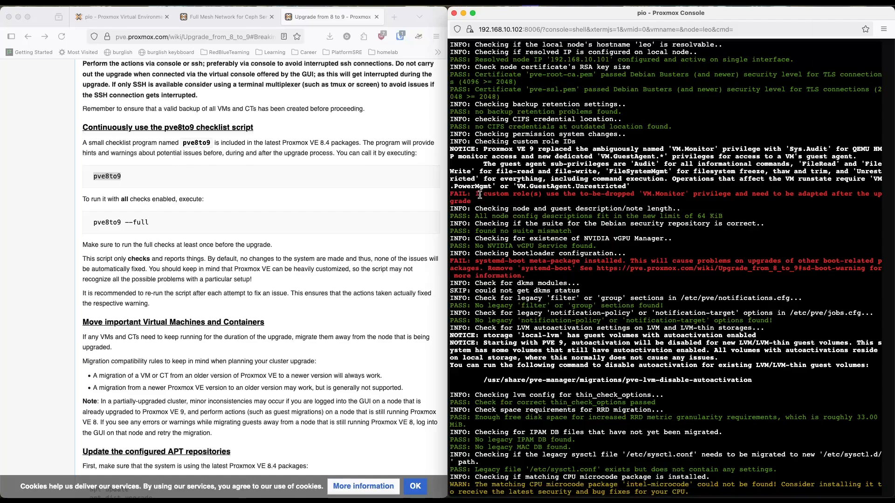
pyautogui.moveTo(475, 194); pyautogui.dragTo(535, 200)
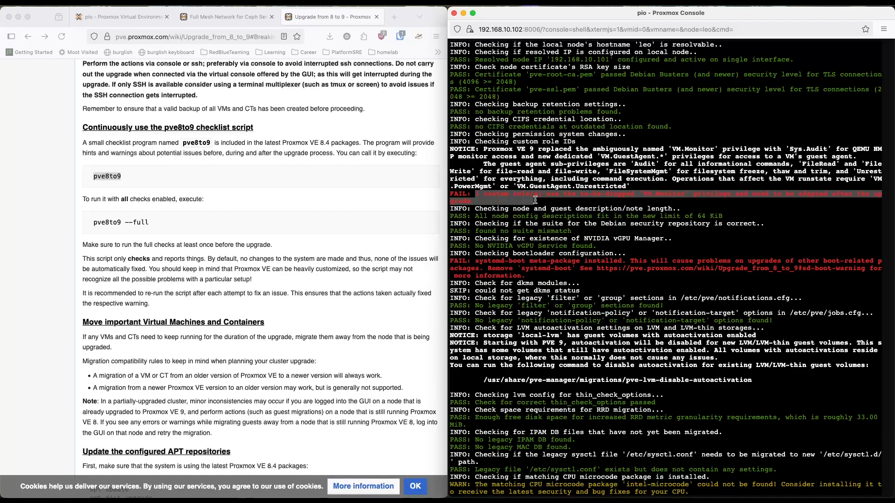
pyautogui.click(574, 197)
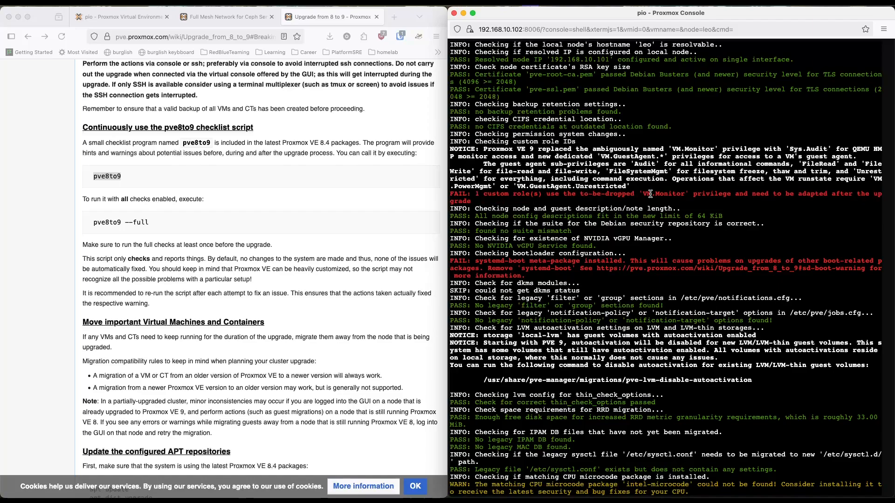
pyautogui.moveTo(646, 195); pyautogui.dragTo(680, 193)
pyautogui.moveTo(672, 149); pyautogui.dragTo(711, 151)
pyautogui.moveTo(673, 179); pyautogui.dragTo(692, 185)
pyautogui.click(680, 186)
pyautogui.moveTo(695, 194); pyautogui.dragTo(730, 196)
pyautogui.click(732, 194)
pyautogui.moveTo(731, 194); pyautogui.dragTo(692, 194)
# Step: Display the datacenter's permission roles in a full-size browser window and review their privileges
pyautogui.click(124, 16)
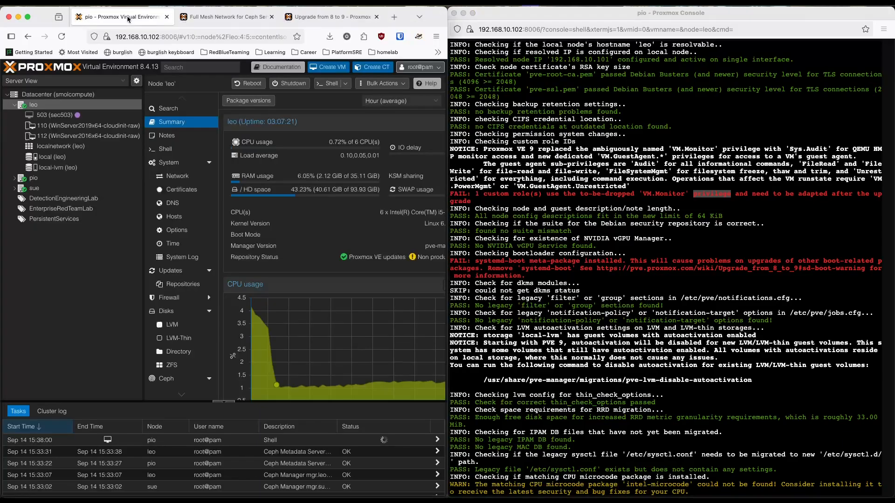
pyautogui.click(84, 94)
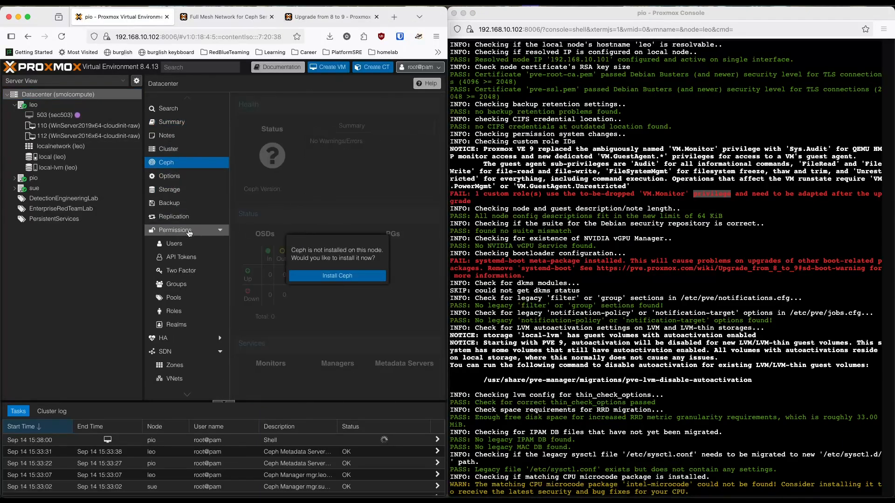
pyautogui.scroll(-3, 188, 233)
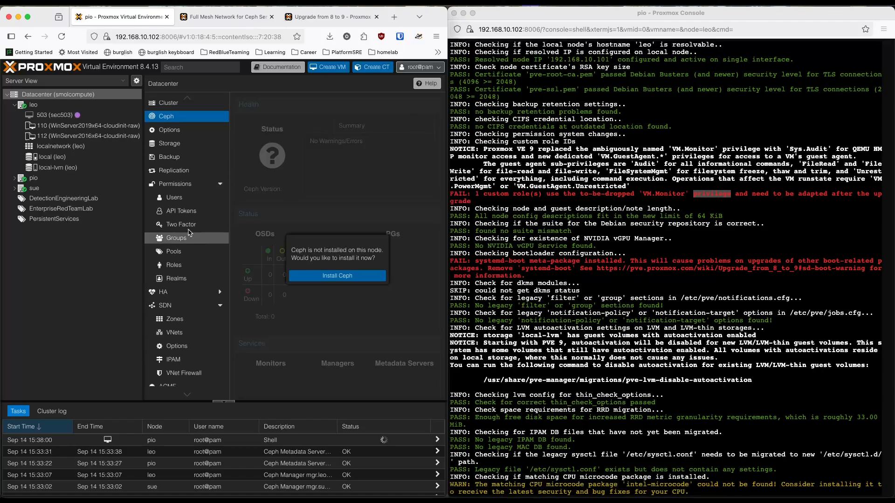
pyautogui.click(179, 268)
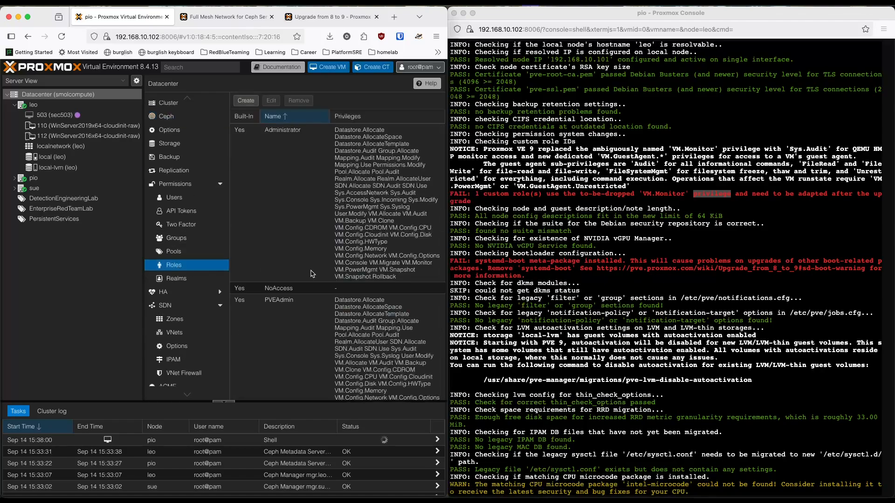
pyautogui.scroll(-1, 313, 274)
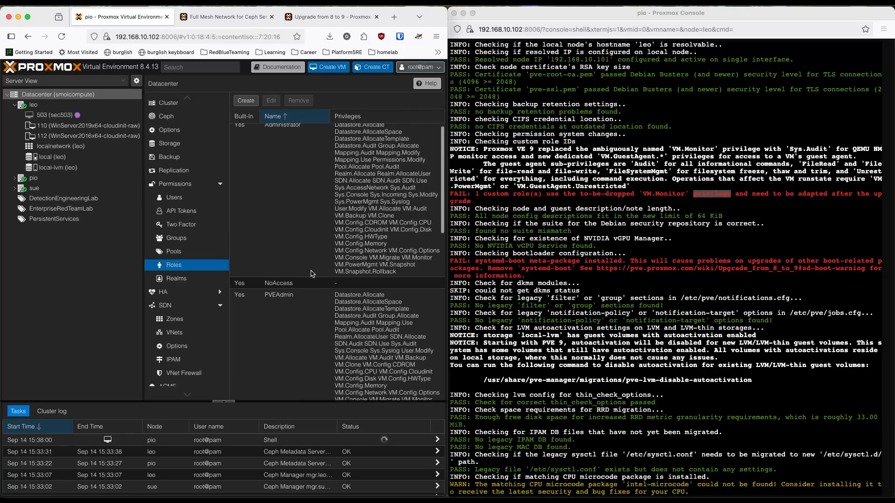
pyautogui.hotkey('ctrl', 'alt', 'Return')
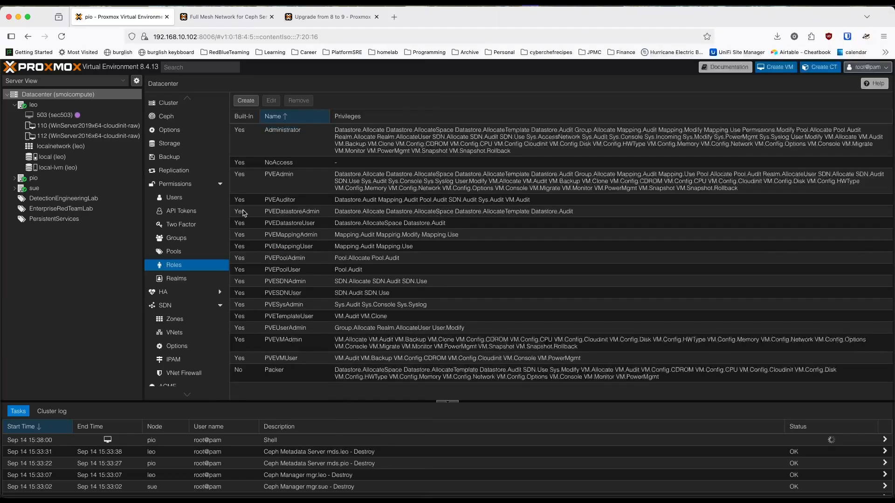
# Step: Remove the infra_as_code user in the pve realm from the datacenter's users
pyautogui.click(174, 197)
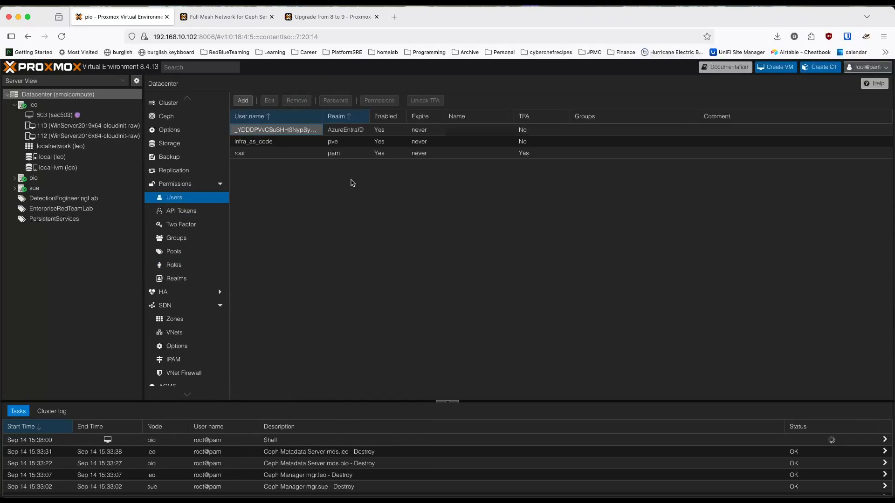
pyautogui.click(360, 152)
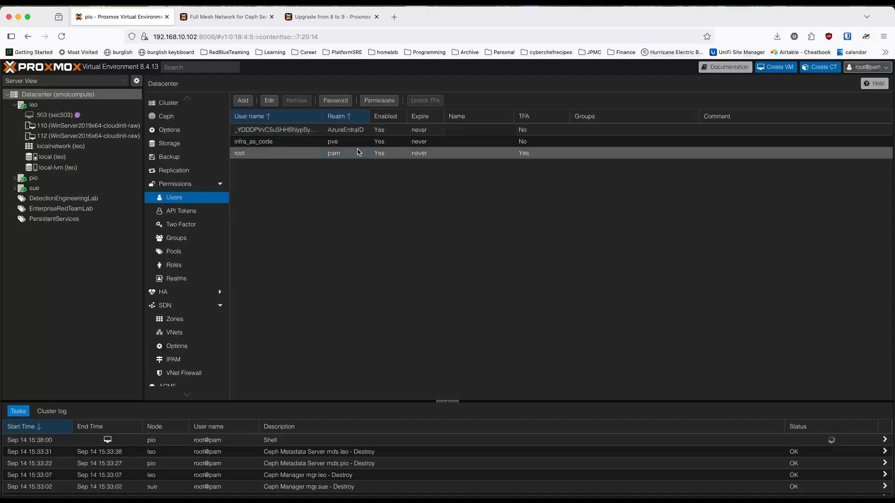
pyautogui.click(315, 145)
pyautogui.click(297, 101)
pyautogui.click(428, 301)
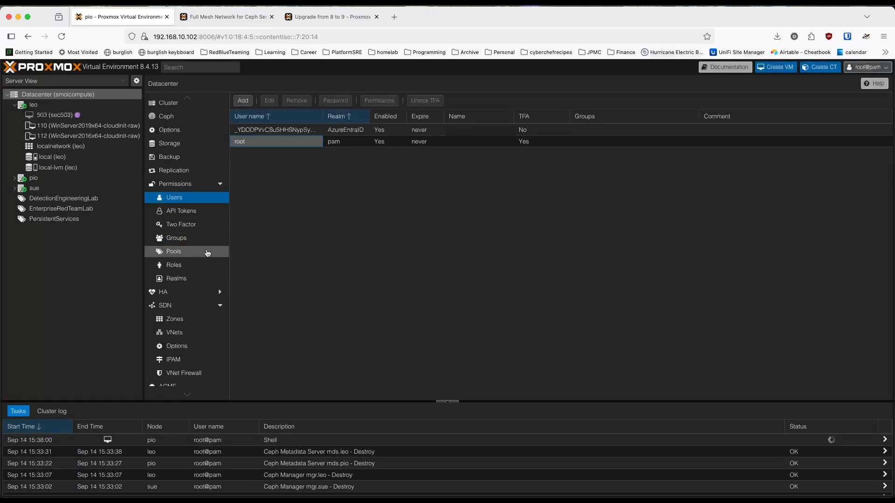
# Step: Inspect the granted permissions of the AzureEntraID realm user for VM.Monitor, including its available options, and close the list
pyautogui.click(410, 131)
pyautogui.click(379, 102)
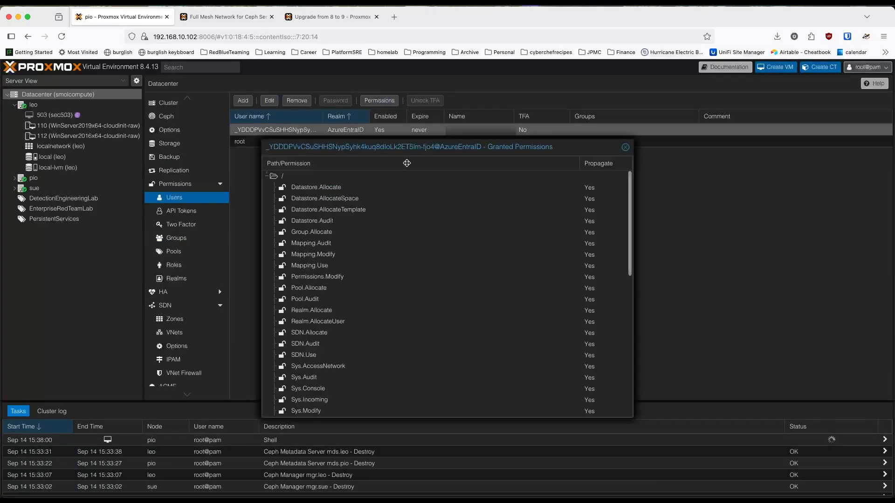
pyautogui.scroll(-1, 478, 277)
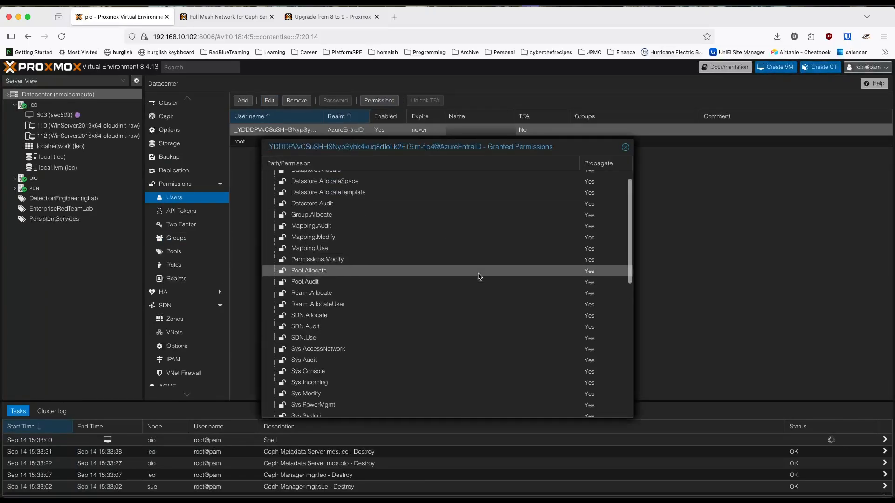
pyautogui.scroll(-5, 478, 276)
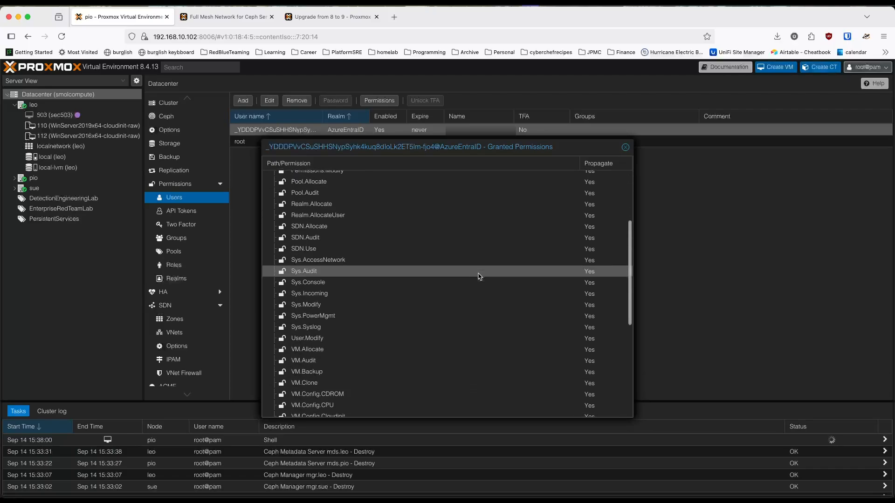
pyautogui.scroll(-3, 479, 277)
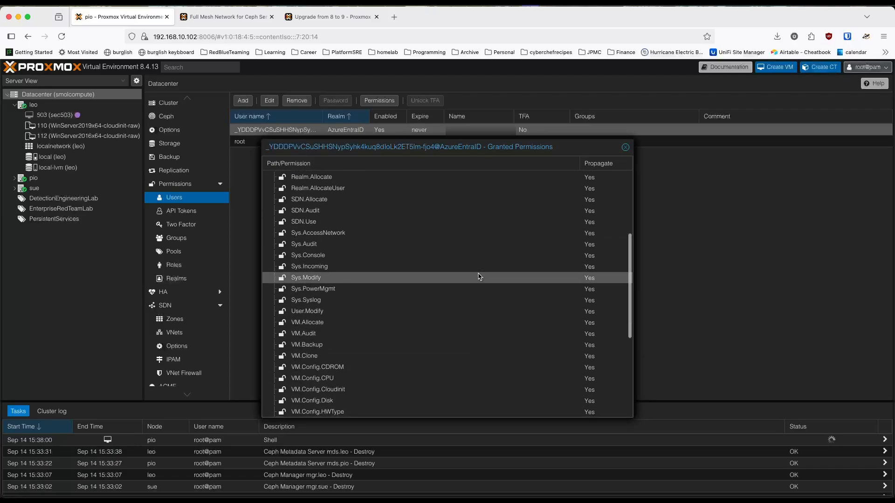
pyautogui.scroll(-5, 478, 277)
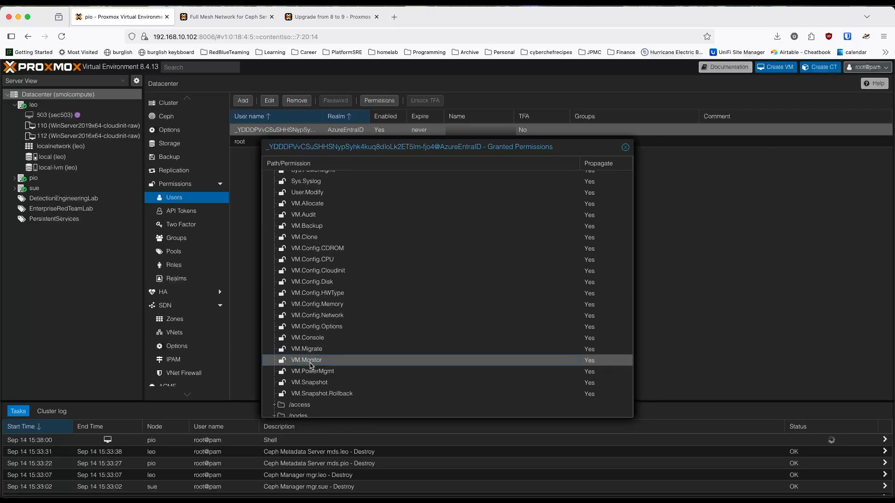
pyautogui.scroll(-2, 310, 363)
pyautogui.scroll(-1, 313, 346)
pyautogui.rightClick(297, 310)
pyautogui.click(284, 316)
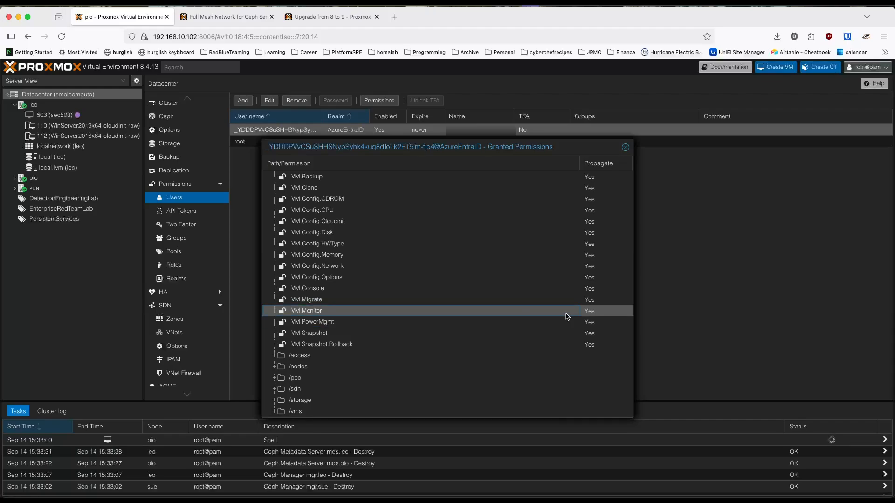
pyautogui.click(625, 147)
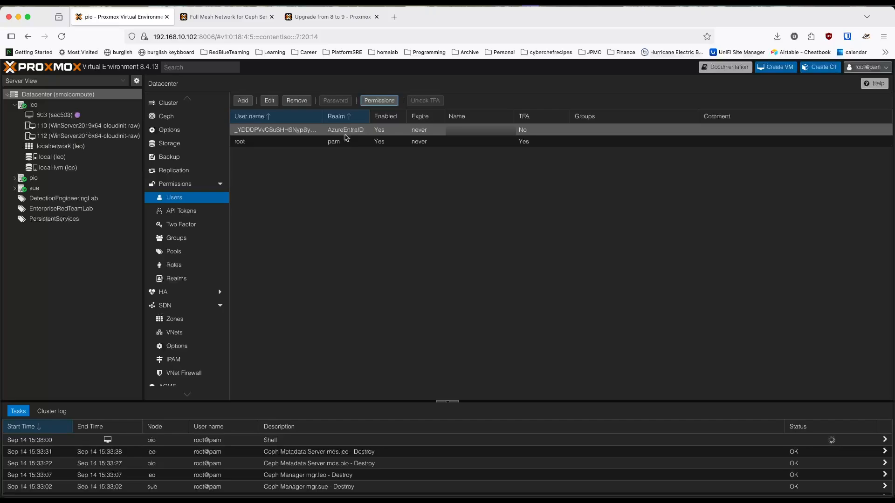
# Step: Check the root user's granted permissions for VM.Monitor and close the list
pyautogui.click(310, 142)
pyautogui.click(375, 102)
pyautogui.scroll(-10, 416, 310)
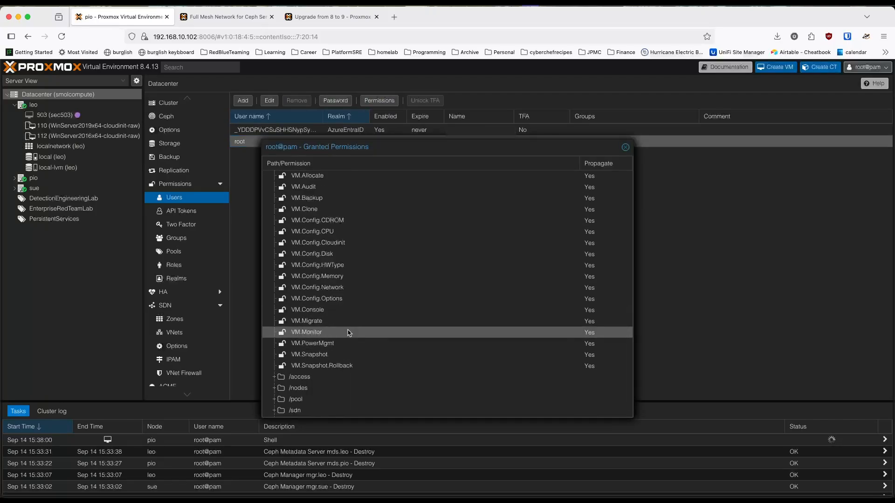
pyautogui.click(340, 18)
pyautogui.click(138, 23)
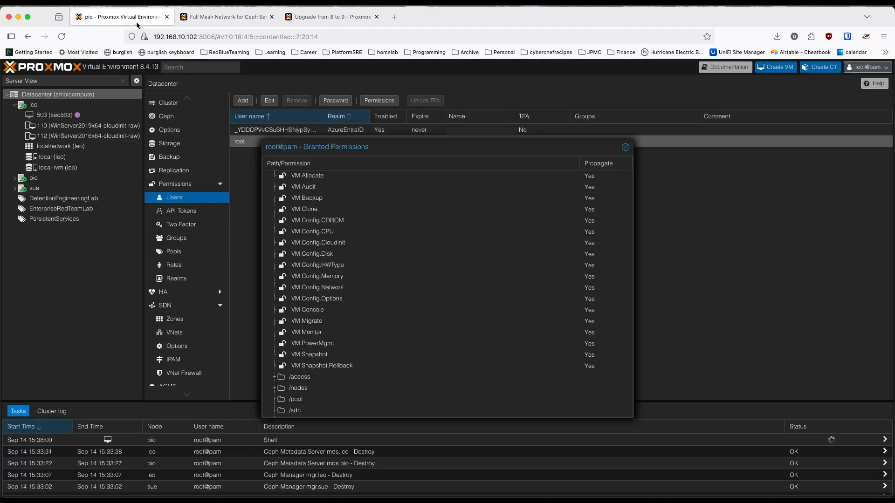
pyautogui.click(625, 147)
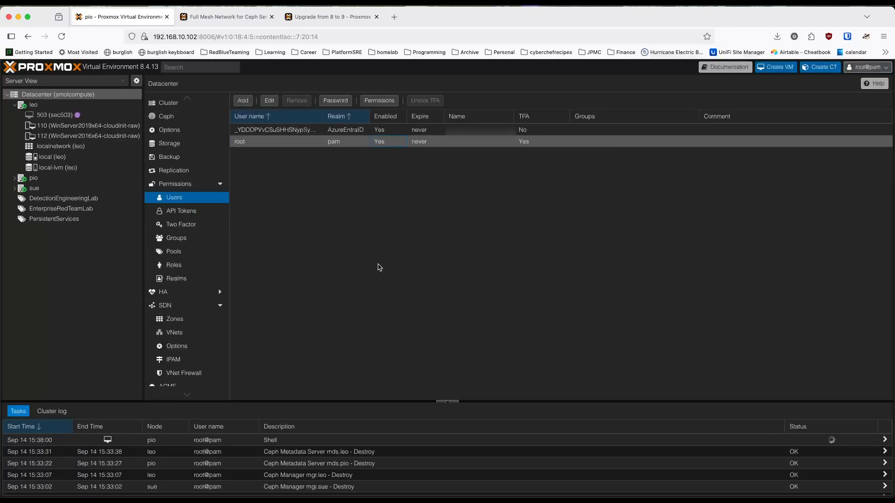
# Step: Return to the side-by-side view with leo's console and examine the systemd-boot meta-package failure message
pyautogui.hotkey('ctrl', 'alt', 'Left')
pyautogui.click(667, 306)
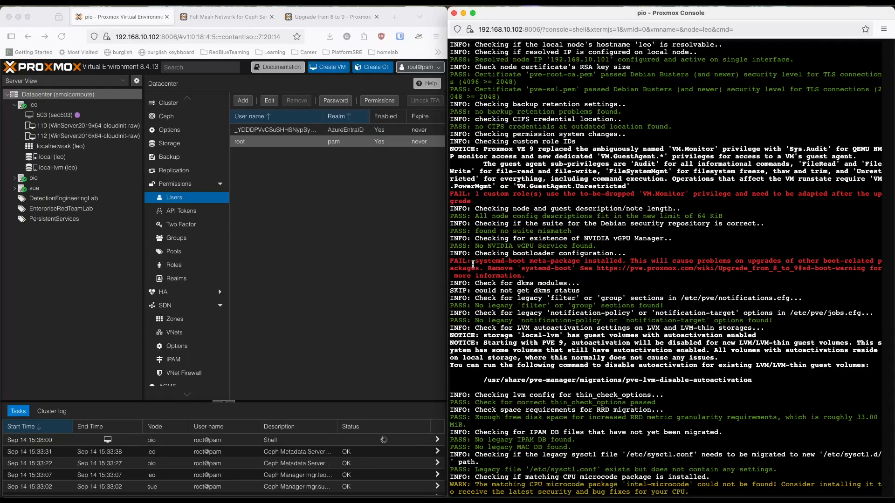
pyautogui.moveTo(532, 260); pyautogui.dragTo(621, 260)
pyautogui.click(663, 266)
pyautogui.click(725, 283)
pyautogui.moveTo(571, 269); pyautogui.dragTo(526, 270)
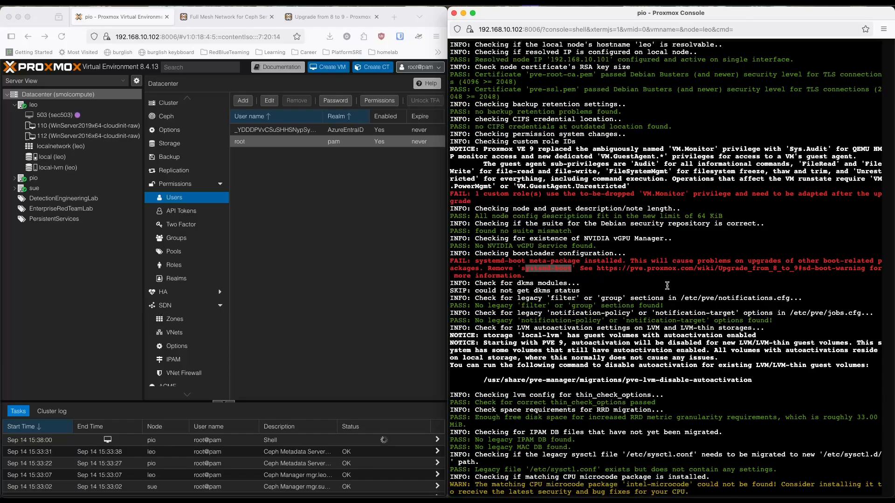
pyautogui.click(636, 276)
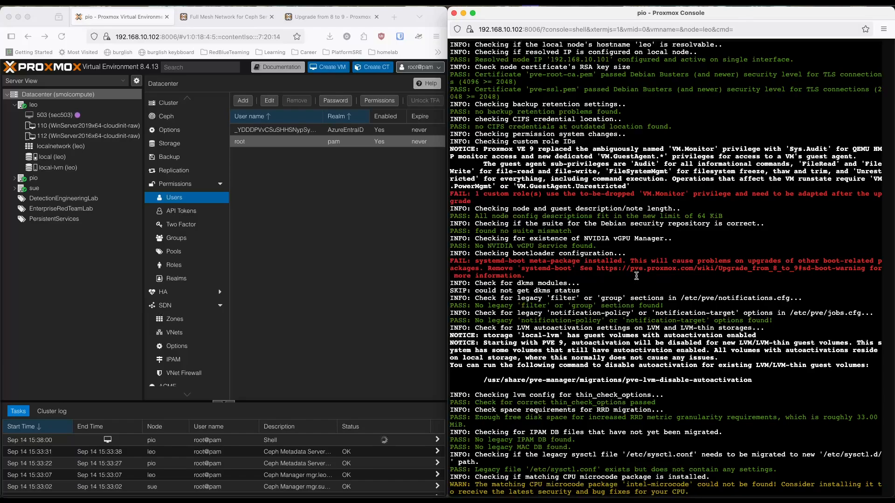
# Step: Copy the sd-boot-warning link from the checklist output and open it in a new tab of the full-size browser window
pyautogui.moveTo(598, 269); pyautogui.dragTo(868, 269)
pyautogui.press('super+c')
pyautogui.click(274, 237)
pyautogui.click(393, 18)
pyautogui.press('super+v')
pyautogui.press('Return')
pyautogui.hotkey('ctrl', 'alt', 'Return')
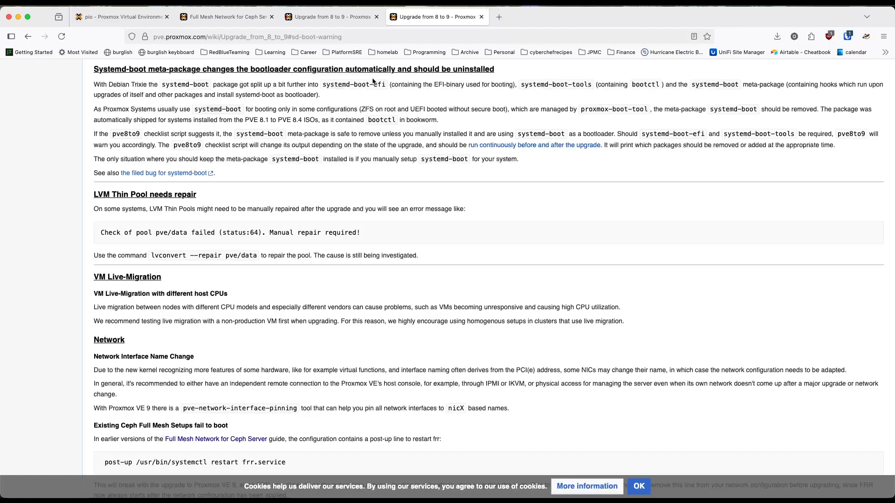
# Step: Read the wiki section on the systemd-boot meta-package, marking the package name in the passages about when to remove or keep it
pyautogui.moveTo(208, 84); pyautogui.dragTo(170, 86)
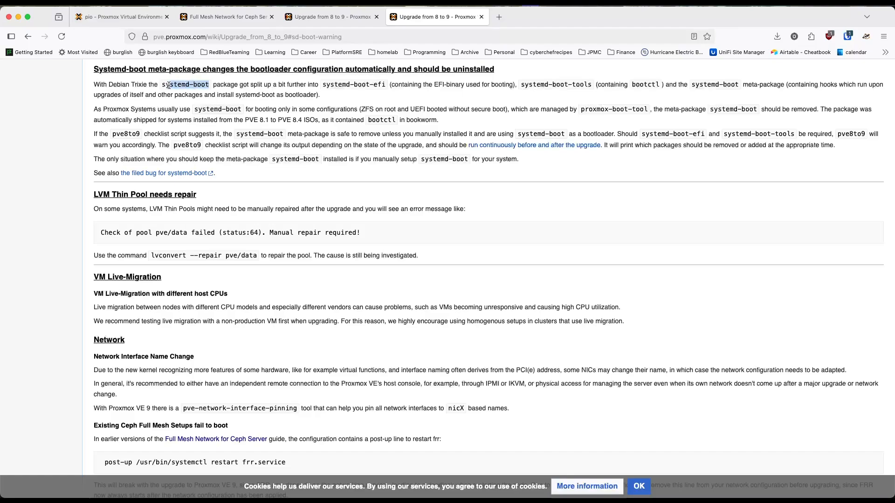
pyautogui.click(321, 105)
pyautogui.moveTo(264, 134); pyautogui.dragTo(305, 135)
pyautogui.click(357, 135)
pyautogui.moveTo(283, 135); pyautogui.dragTo(243, 135)
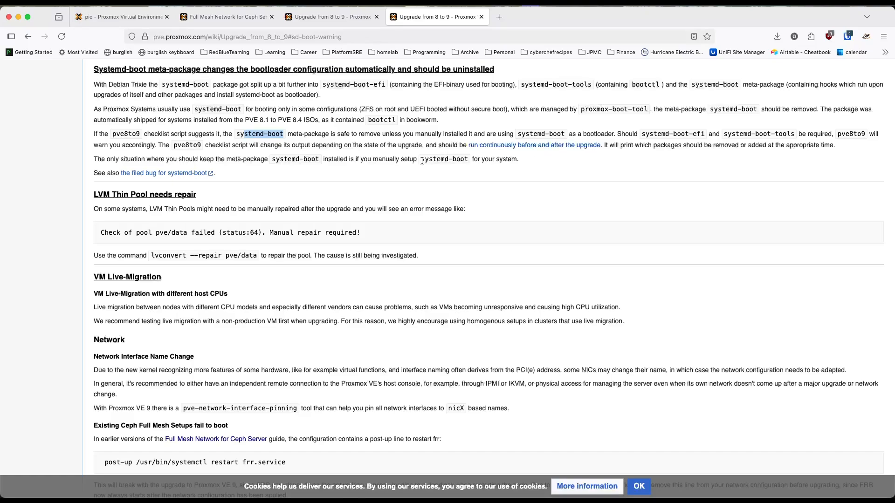
pyautogui.click(342, 168)
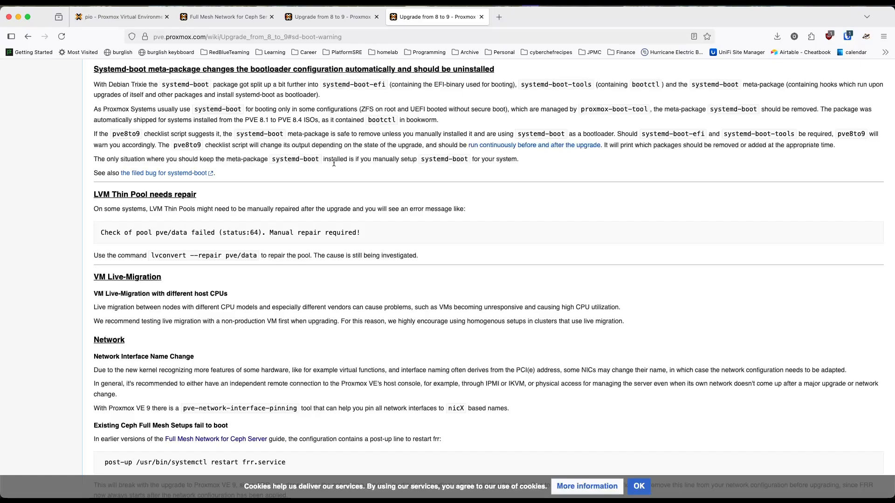
pyautogui.moveTo(320, 160); pyautogui.dragTo(272, 161)
# Step: Search the web for "systemd-boot remove debian" in a new browser tab
pyautogui.click(498, 17)
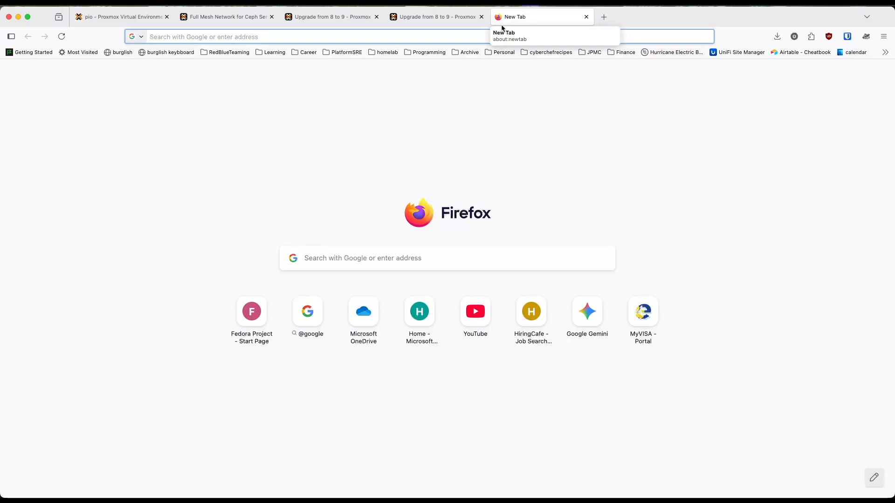
pyautogui.write('systemd')
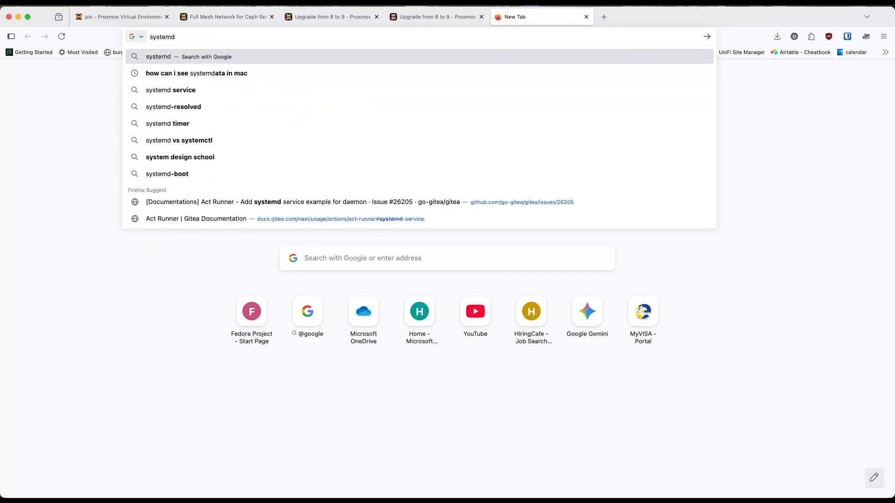
pyautogui.click(432, 18)
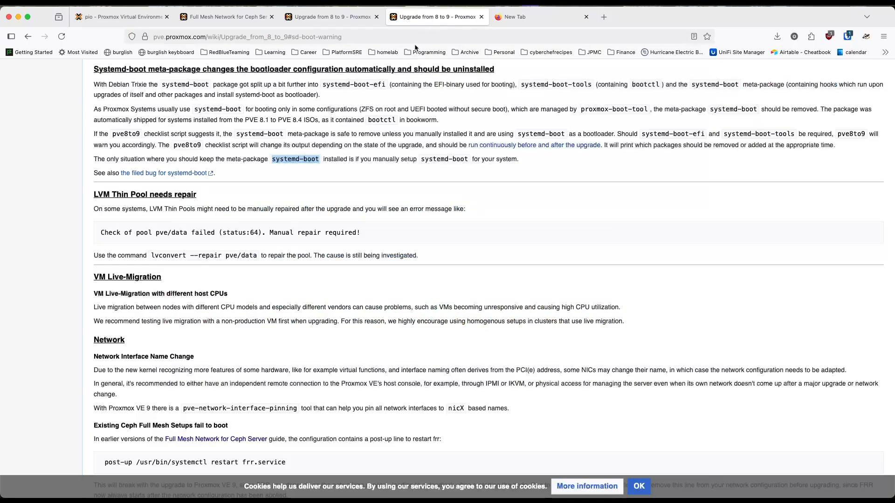
pyautogui.click(513, 17)
pyautogui.write('-b')
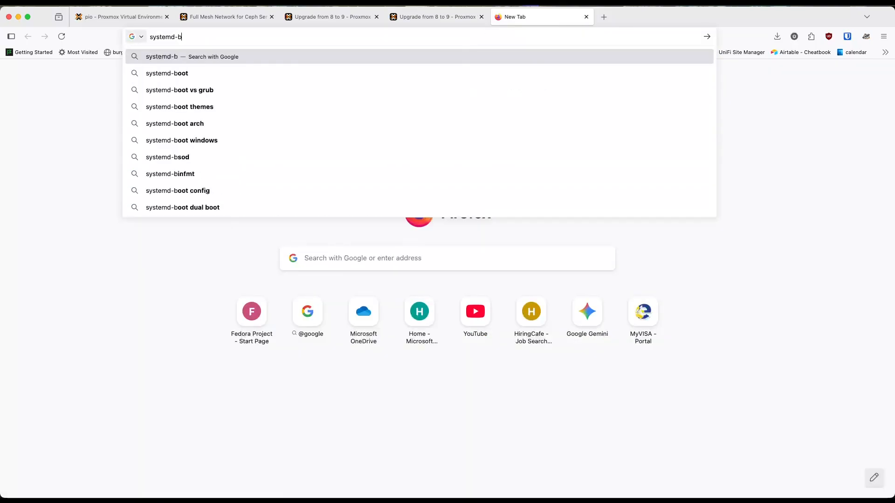
pyautogui.write('oot remove debian')
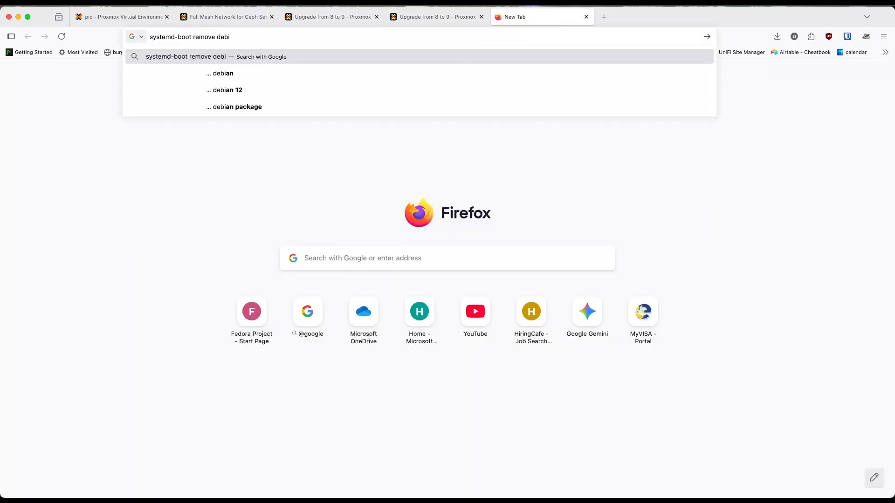
pyautogui.press('Return')
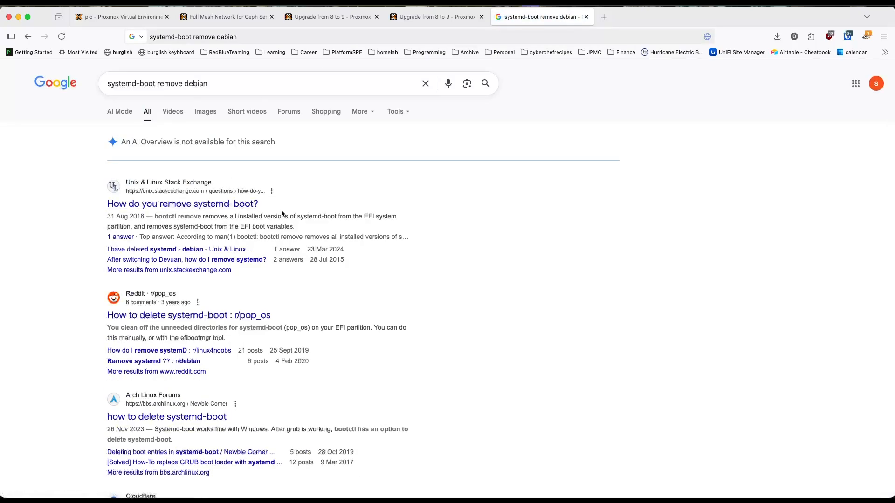
# Step: Read the Unix & Linux Stack Exchange answer to "How do you remove systemd-boot?" and return to the search results
pyautogui.click(250, 204)
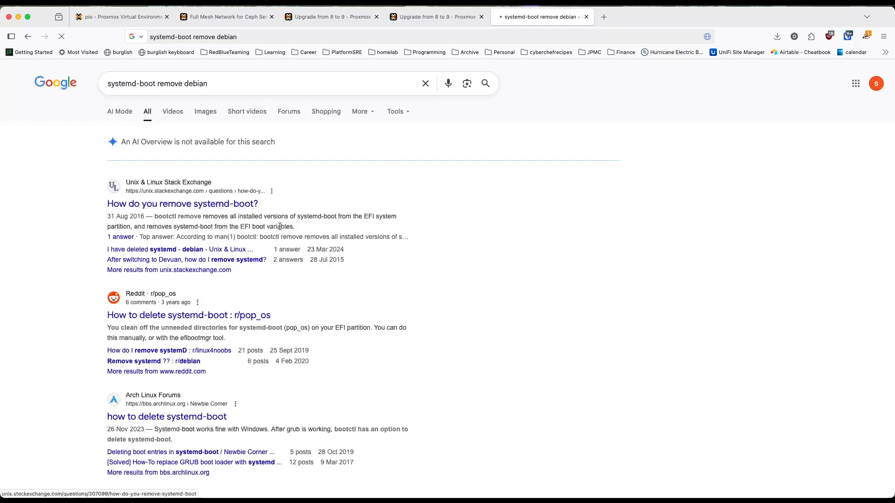
pyautogui.scroll(-3, 343, 297)
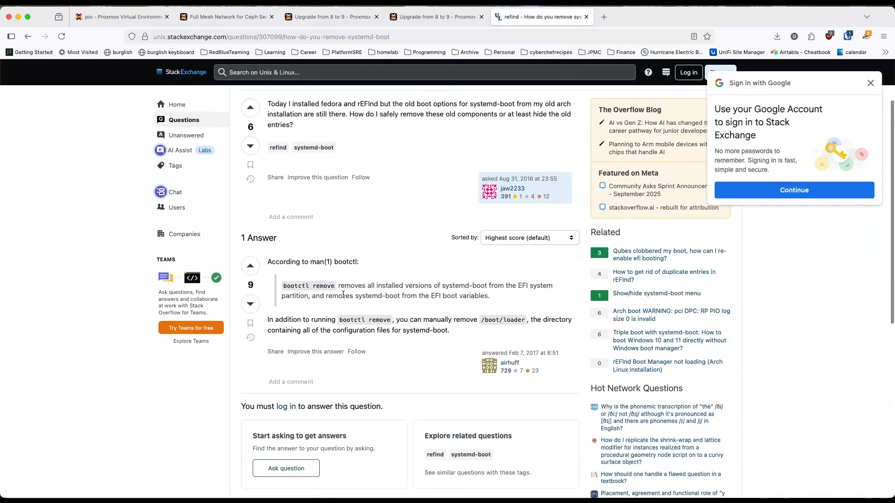
pyautogui.scroll(-2, 344, 297)
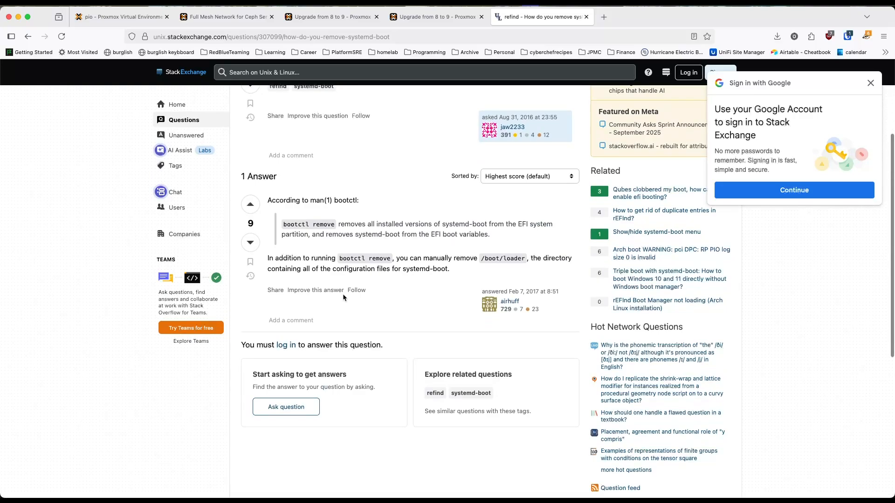
pyautogui.scroll(4, 343, 297)
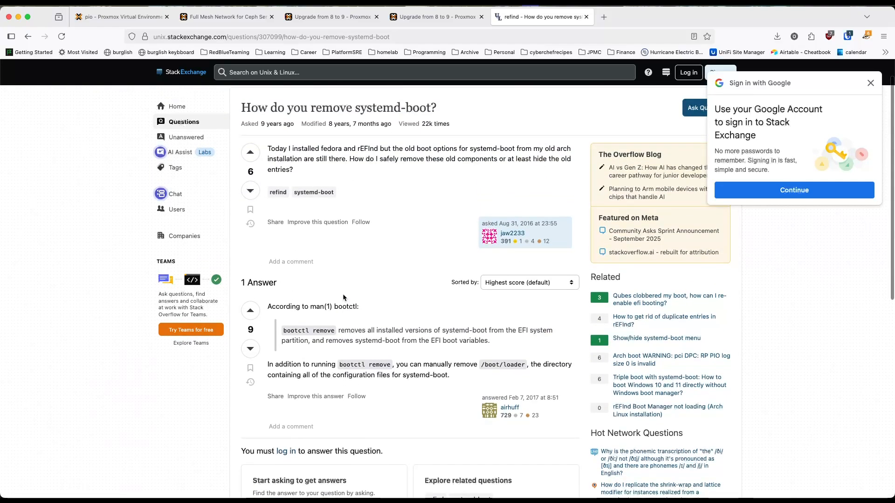
pyautogui.hscroll(-5, 343, 293)
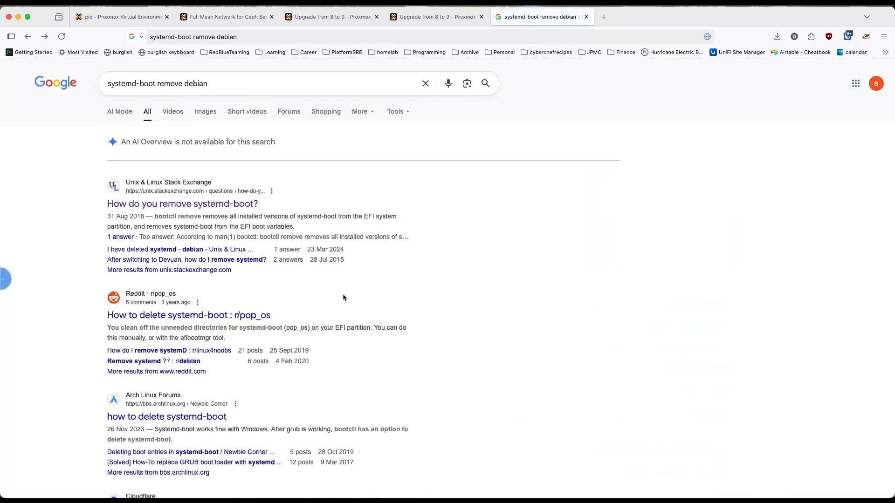
# Step: Check the related search suggestions and further results, and go back to the wiki's systemd-boot section
pyautogui.click(222, 84)
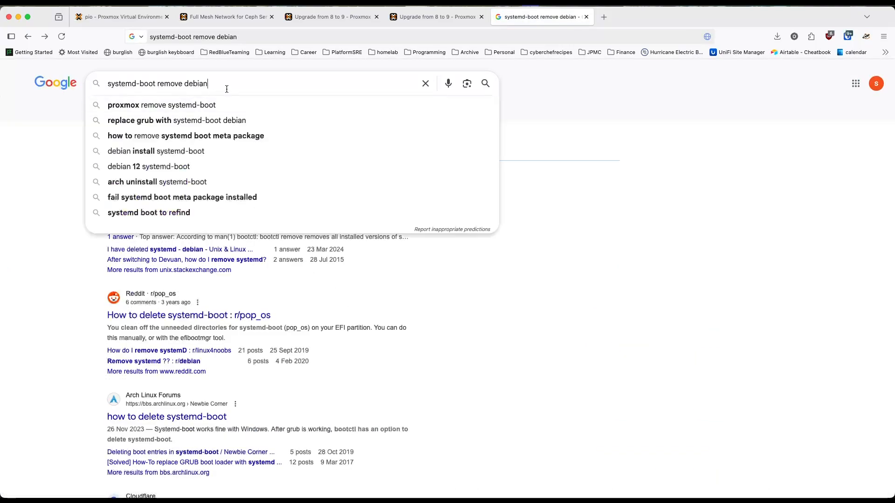
pyautogui.click(93, 287)
pyautogui.scroll(-2, 93, 289)
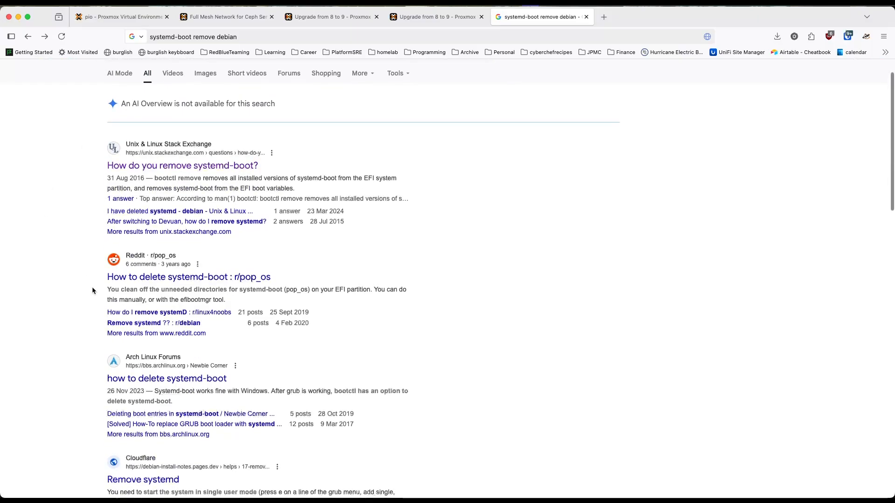
pyautogui.scroll(-1, 103, 332)
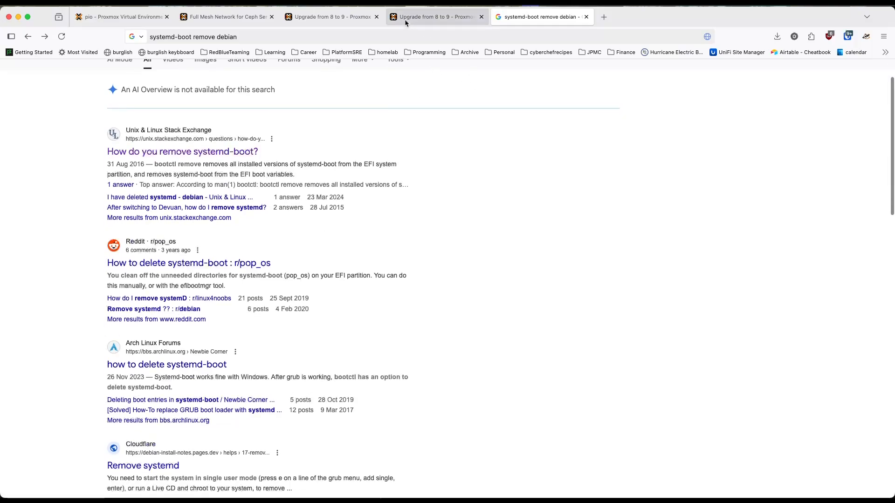
pyautogui.click(435, 17)
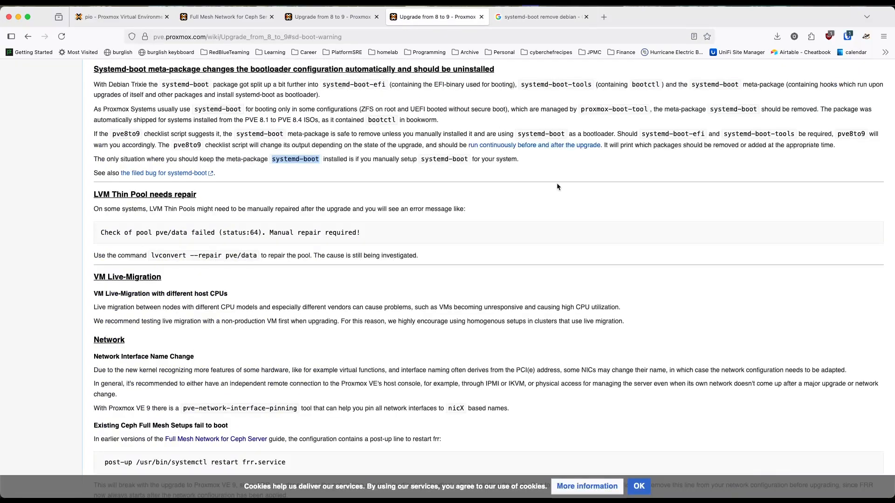
# Step: Switch to leo's console and run apt search systemd-boot
pyautogui.hotkey('ctrl', 'Up')
pyautogui.click(682, 290)
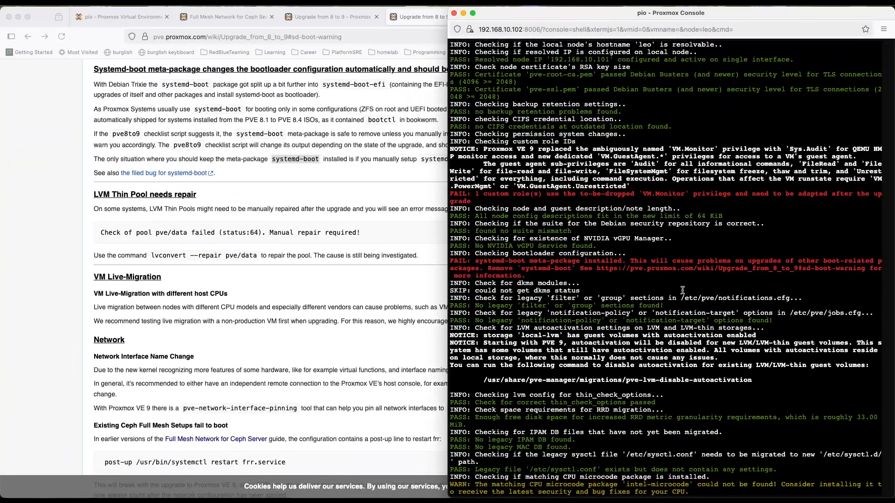
pyautogui.write('apt search systemd-b')
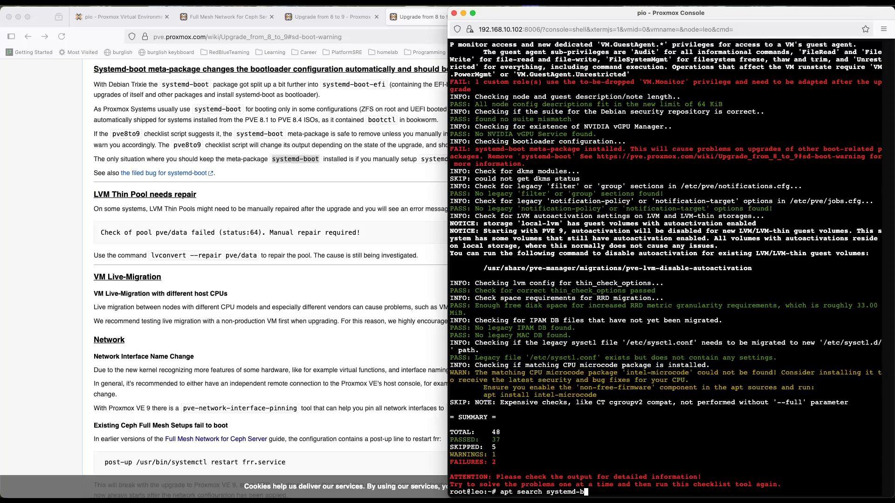
pyautogui.write('oot')
pyautogui.press('Return')
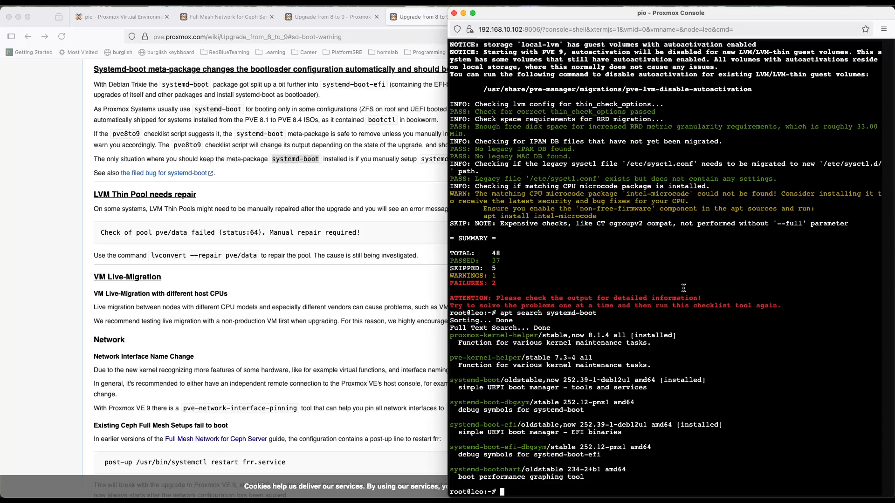
# Step: Run apt list installed | grep -i systemd-boot to look for the package among the installed ones
pyautogui.write('apt list')
pyautogui.write('-')
pyautogui.write('install')
pyautogui.press('BackSpace')
pyautogui.press('BackSpace')
pyautogui.press('BackSpace')
pyautogui.press('BackSpace')
pyautogui.press('BackSpace')
pyautogui.press('BackSpace')
pyautogui.press('BackSpace')
pyautogui.press('BackSpace')
pyautogui.write('installed | grep -i systemd-boot')
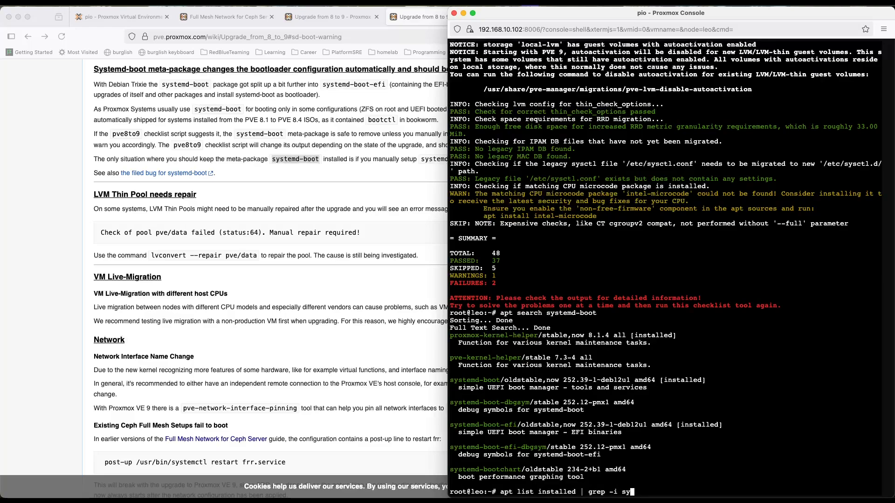
pyautogui.press('Return')
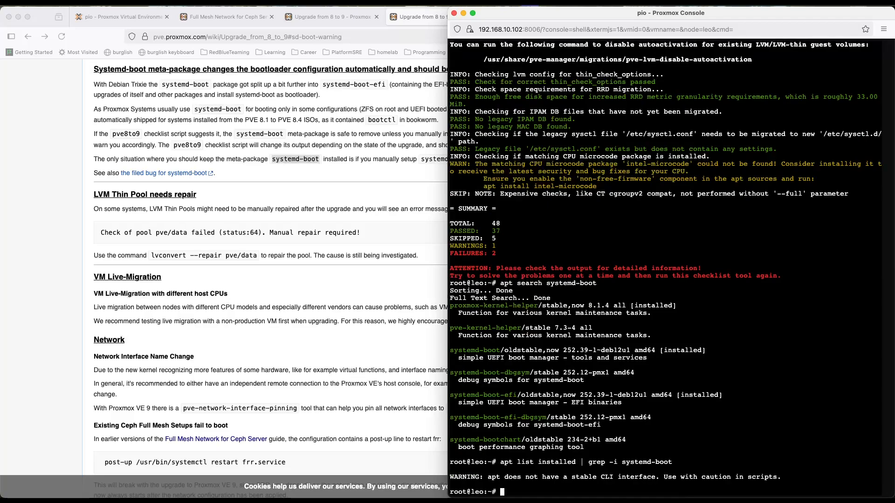
# Step: Run apt list installed without a filter
pyautogui.write('apt list installed')
pyautogui.press('Return')
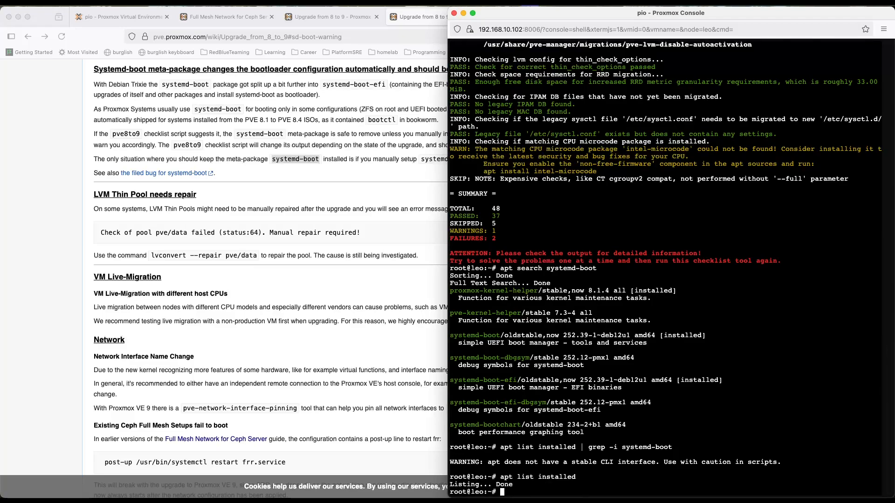
# Step: Return to the browser's search tab and search for "debian list installed packages"
pyautogui.click(399, 224)
pyautogui.click(540, 17)
pyautogui.click(547, 36)
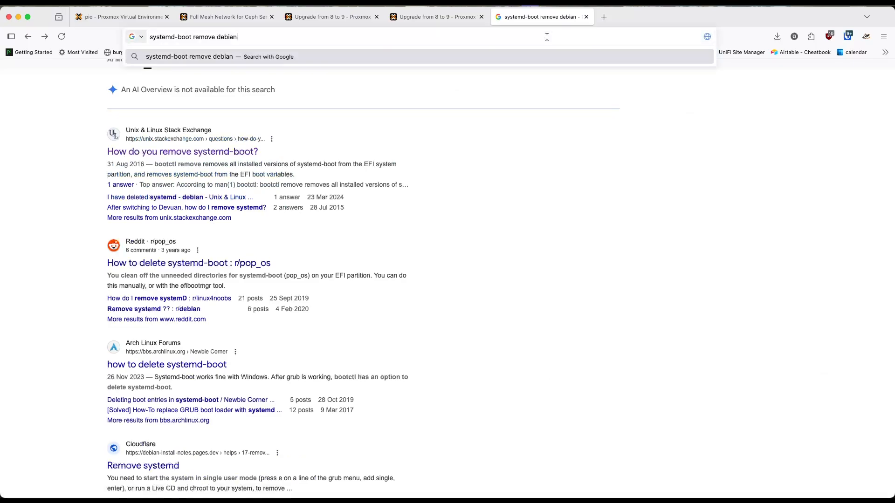
pyautogui.write('debian list ')
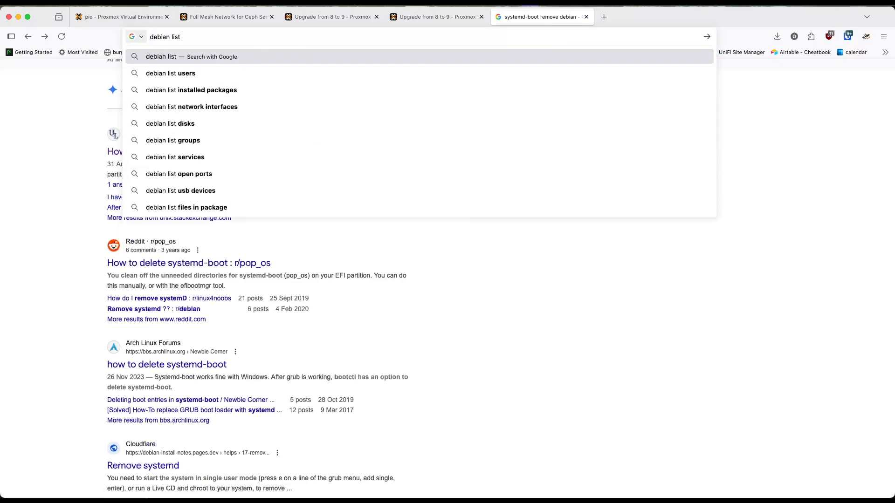
pyautogui.write('insta')
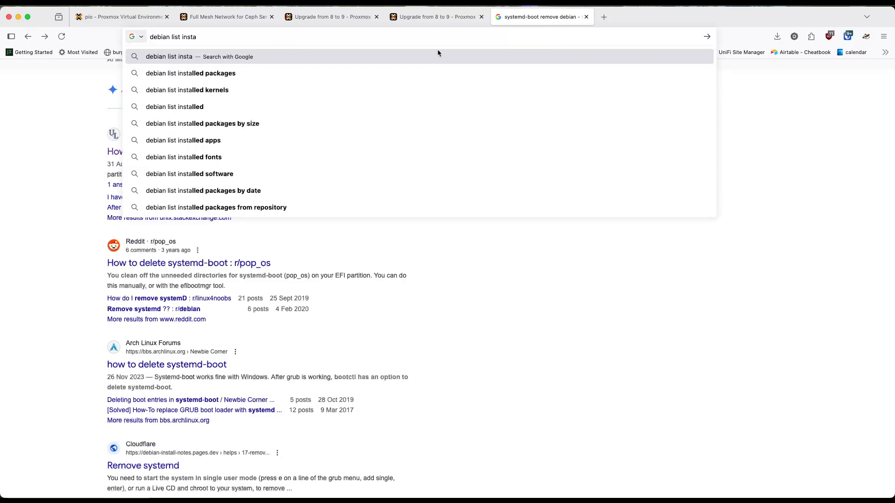
pyautogui.click(401, 73)
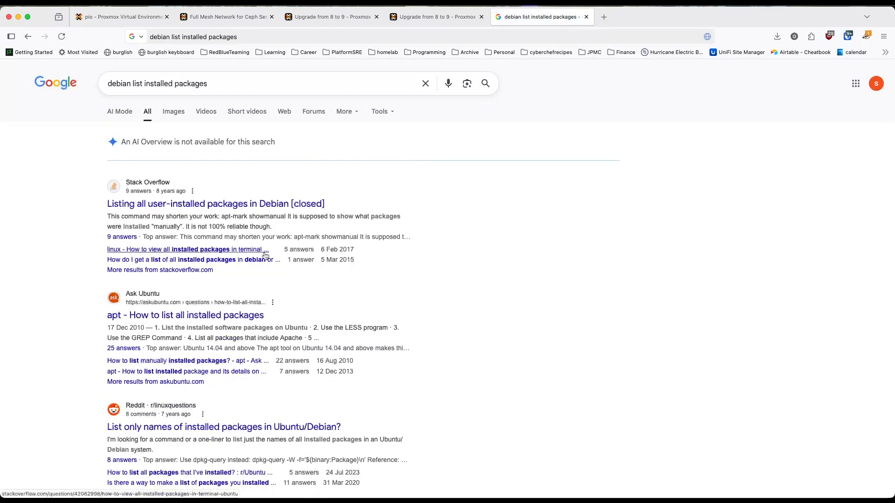
# Step: Open the Stack Overflow question on viewing all installed packages in terminal and read its answers for a listing command
pyautogui.scroll(-1, 252, 249)
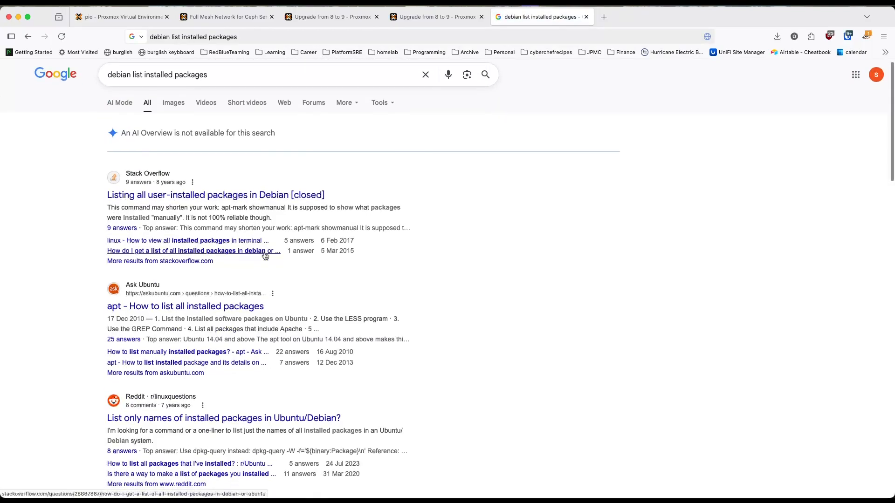
pyautogui.click(230, 242)
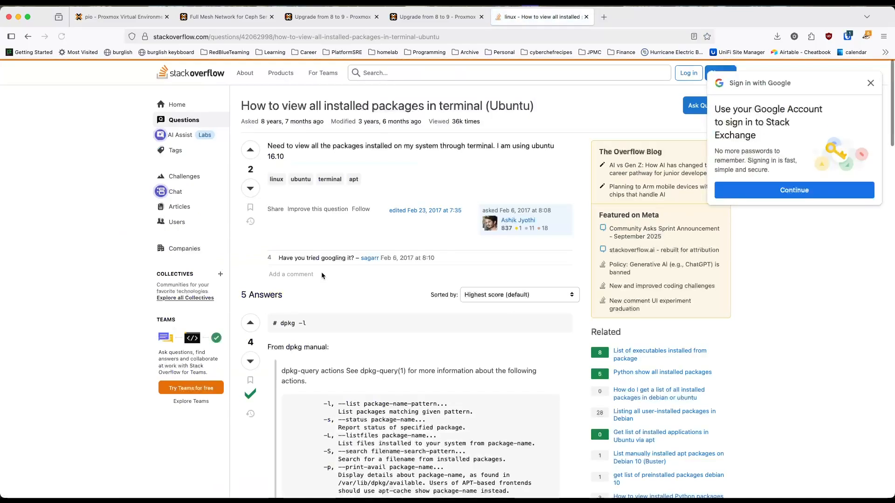
pyautogui.scroll(-1, 322, 275)
pyautogui.scroll(-3, 322, 275)
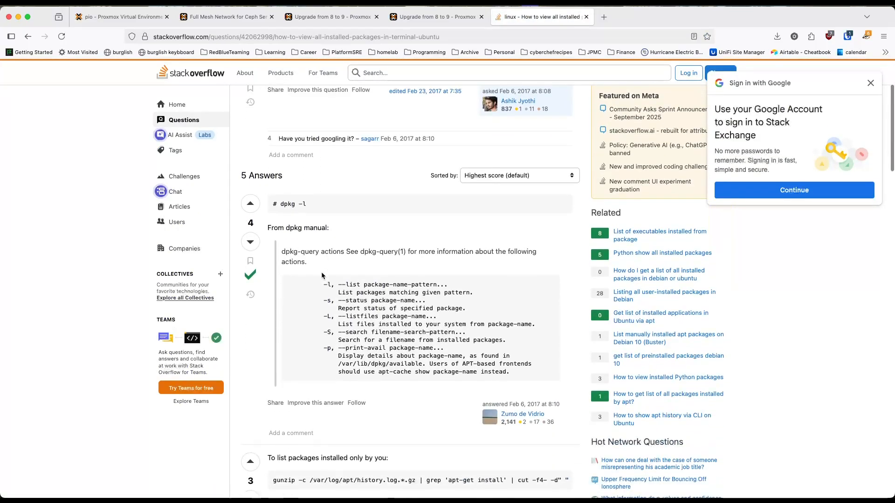
pyautogui.scroll(-2, 322, 276)
# Step: Switch back to leo's console, list all packages with dpkg -l, and quit the paged output
pyautogui.press('super+Tab')
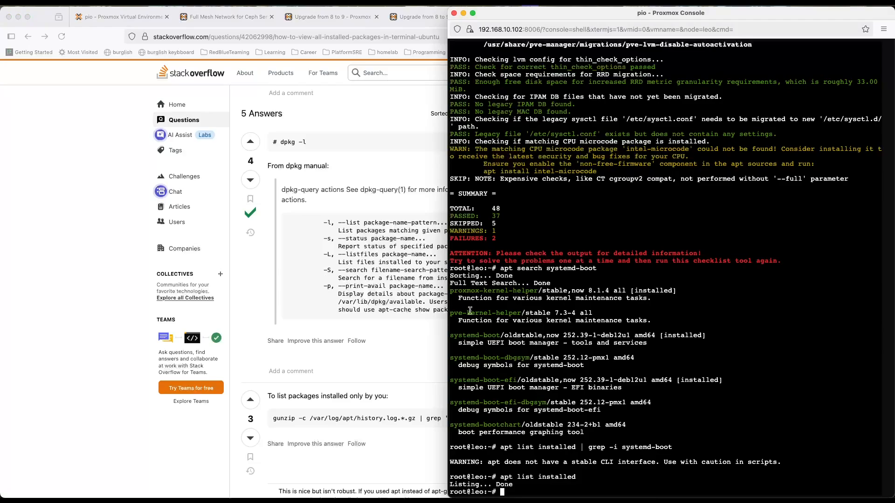
pyautogui.write('dpkg -l')
pyautogui.press('Return')
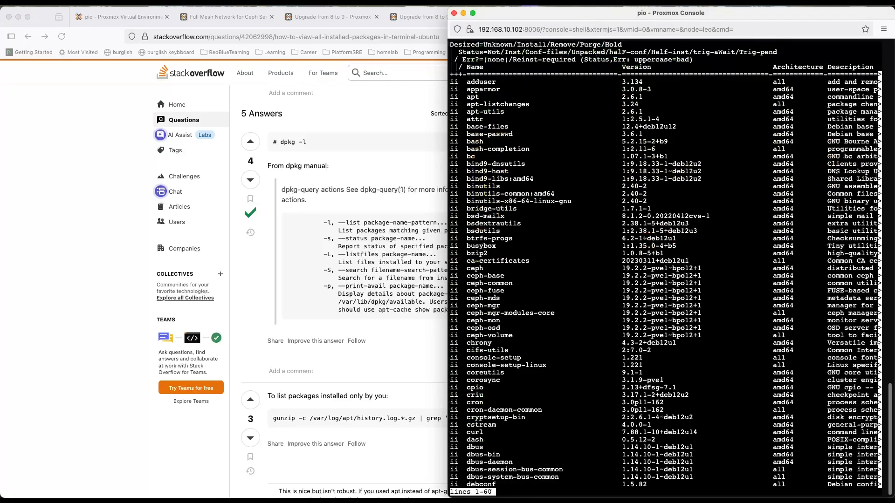
pyautogui.press('q')
# Step: Filter the package list for the boot loader packages by running dpkg -l | grep -i systemd-boot
pyautogui.press('Up')
pyautogui.write('| grep -i ')
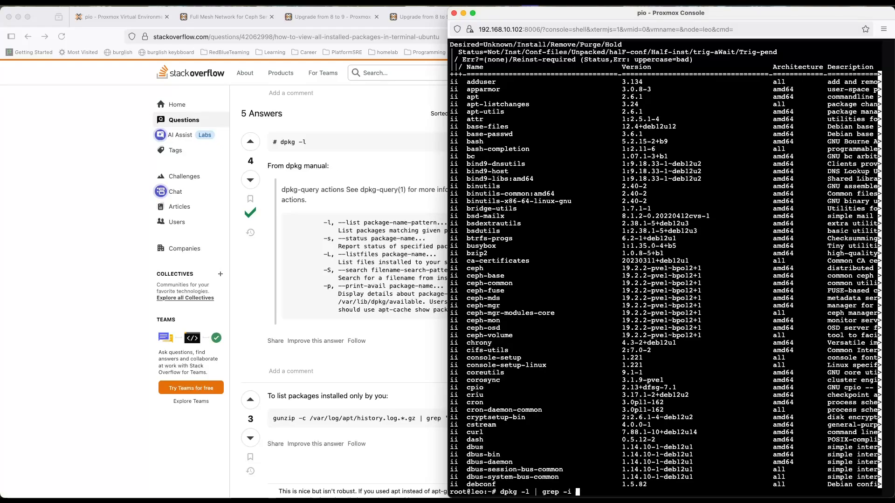
pyautogui.write('systemd-boot')
pyautogui.press('Return')
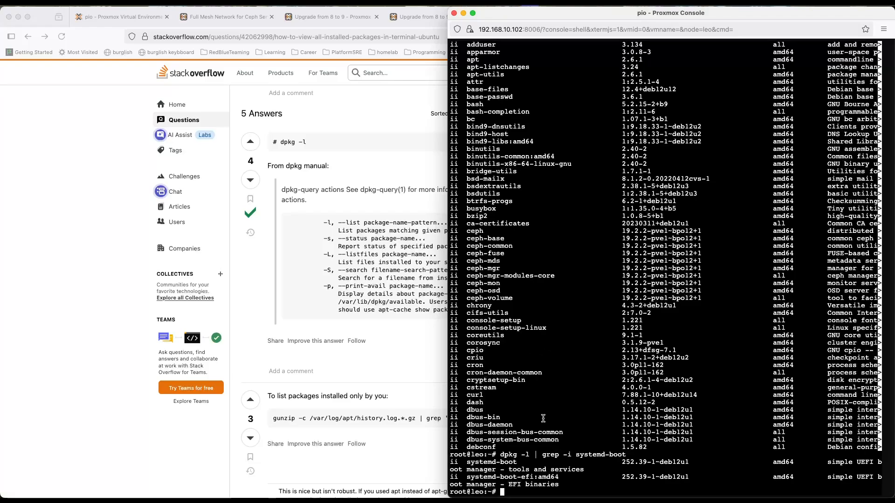
# Step: Remove the systemd-boot package from leo with apt remove and confirm the removal
pyautogui.write('apt remove systemd-boot')
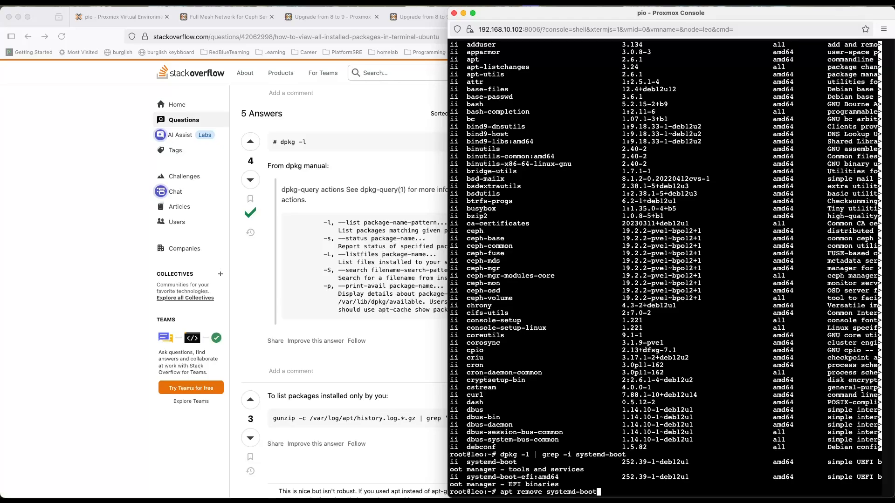
pyautogui.press('Return')
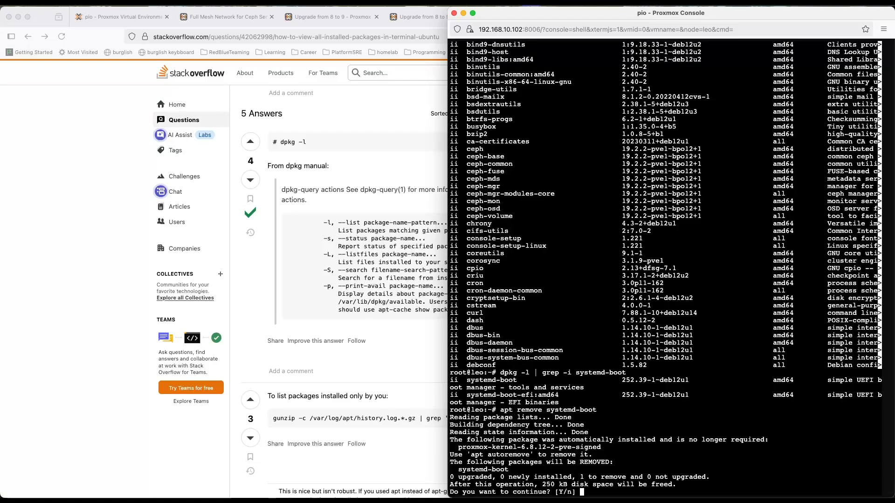
pyautogui.moveTo(510, 470); pyautogui.dragTo(456, 471)
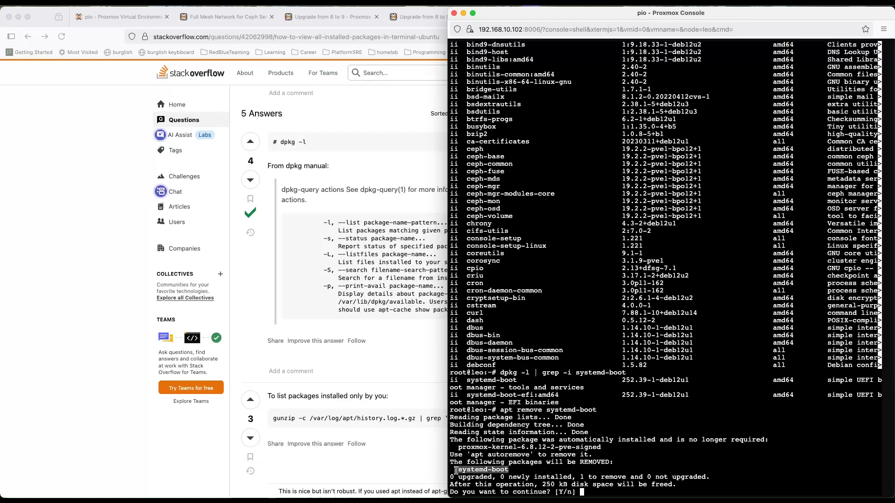
pyautogui.click(642, 455)
pyautogui.write('y')
pyautogui.press('Return')
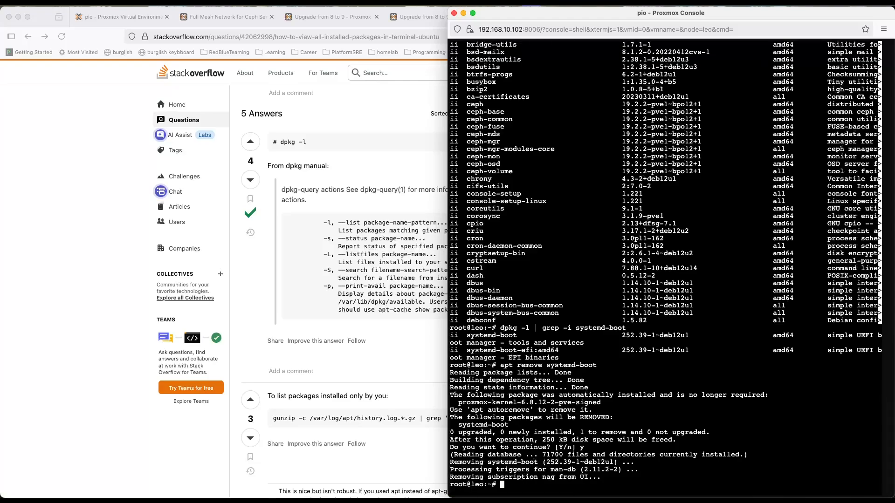
# Step: Rerun pve8to9 on leo and review the remaining failure about custom roles
pyautogui.write('pve8to9')
pyautogui.press('Return')
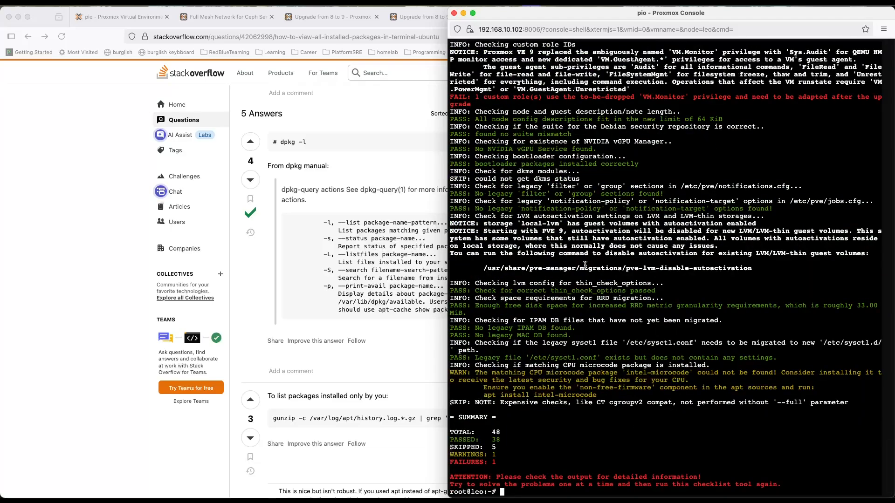
pyautogui.moveTo(475, 105); pyautogui.dragTo(452, 97)
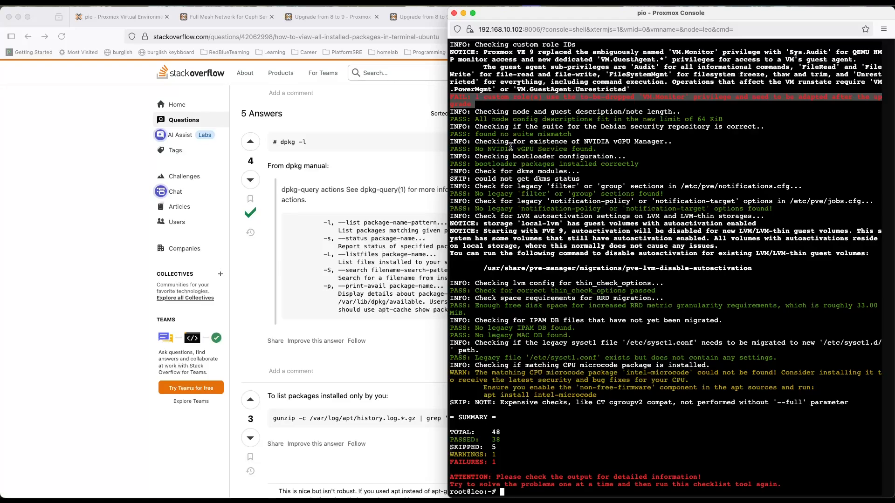
# Step: Switch to the browser and close the duplicate upgrade guide tab and the Stack Overflow tab, keeping the Upgrade from 8 to 9 guide open
pyautogui.click(373, 133)
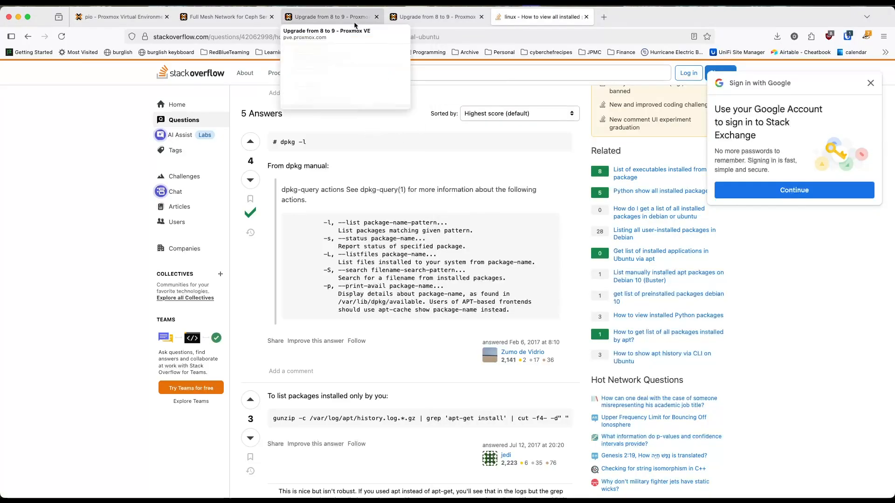
pyautogui.click(373, 23)
pyautogui.click(482, 17)
pyautogui.scroll(-2, 422, 239)
pyautogui.scroll(-1, 422, 244)
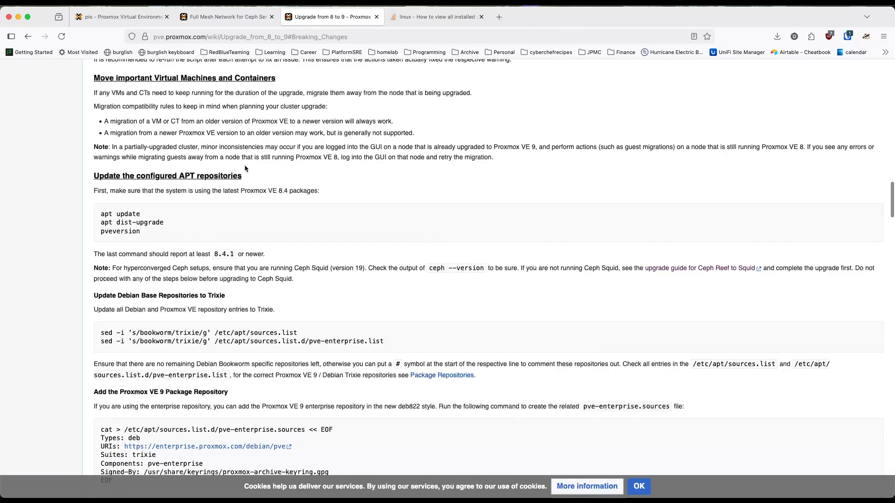
pyautogui.moveTo(276, 78); pyautogui.dragTo(217, 78)
pyautogui.click(121, 17)
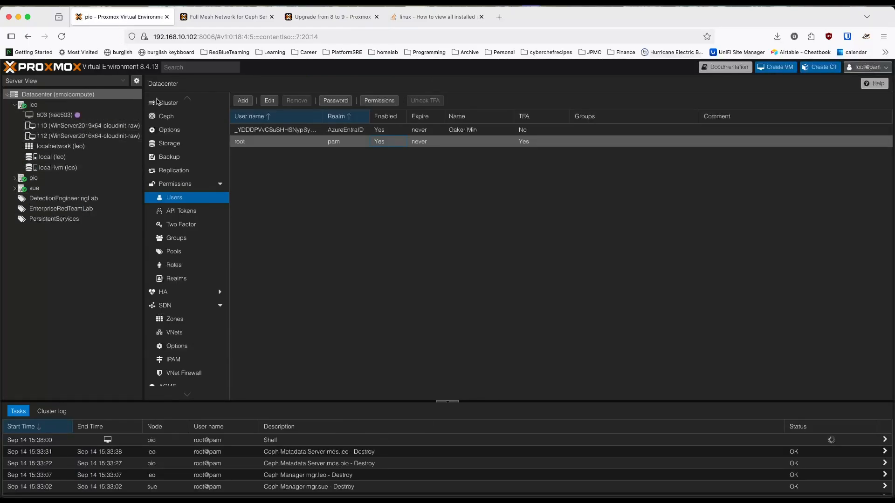
pyautogui.click(418, 19)
pyautogui.click(332, 17)
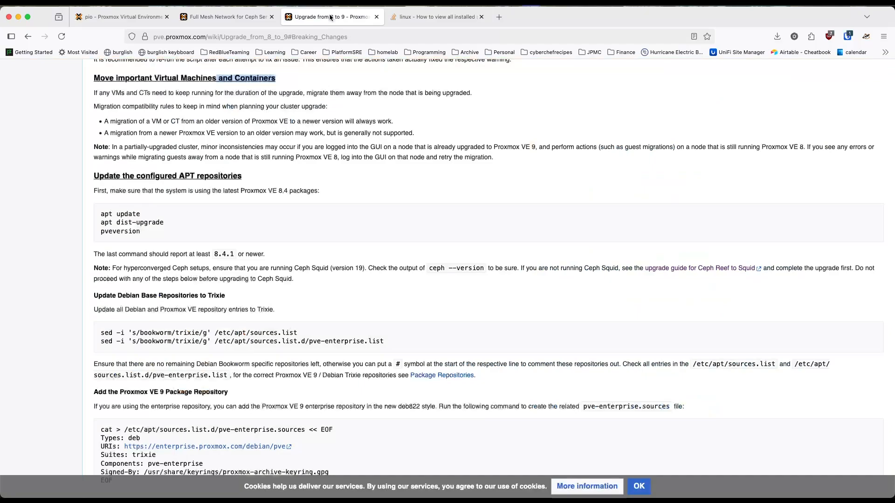
pyautogui.click(473, 17)
pyautogui.click(482, 17)
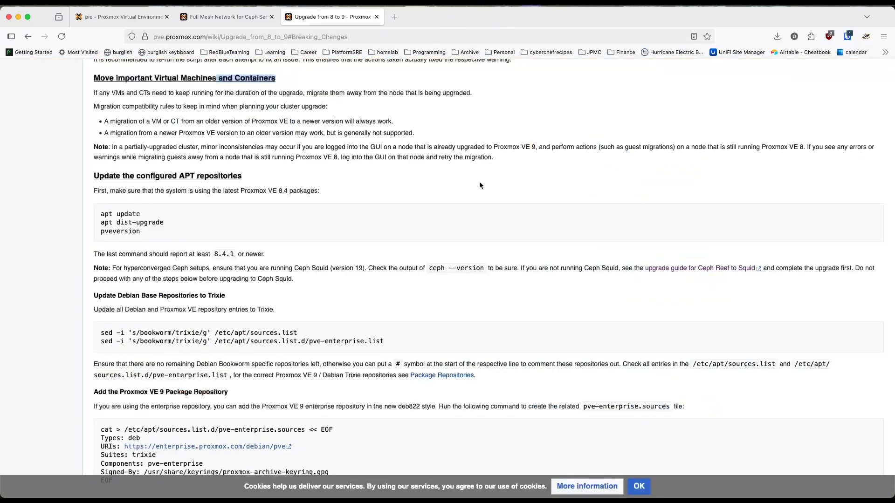
# Step: Tile the browser window beside leo's console and find the full-check command in the upgrade guide's pve8to9 section
pyautogui.click(347, 193)
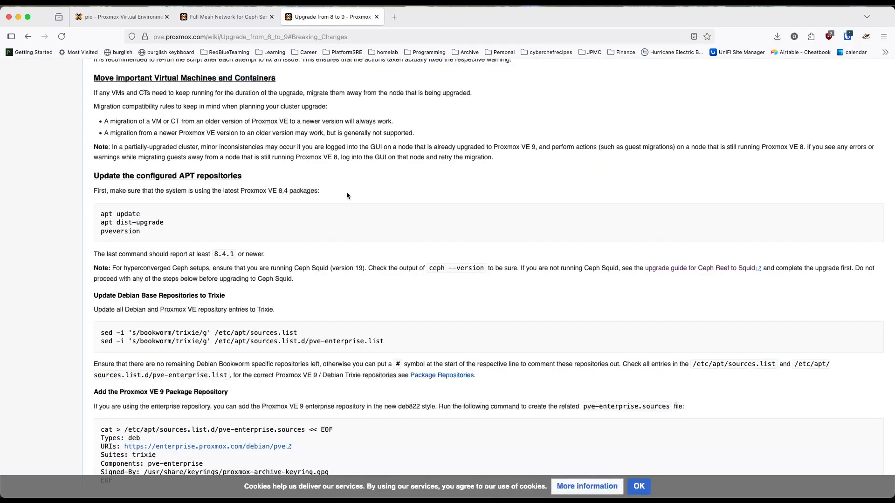
pyautogui.hotkey('ctrl', 'alt', 'Left')
pyautogui.scroll(-5, 312, 241)
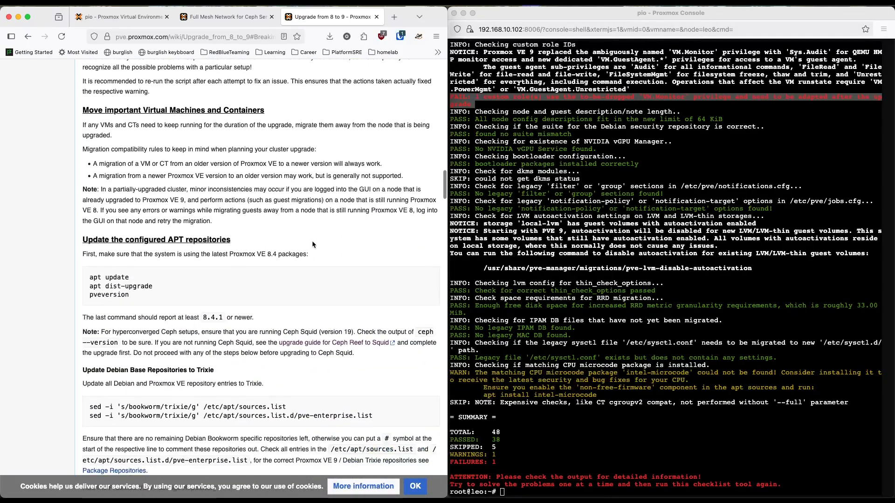
pyautogui.scroll(4, 312, 241)
pyautogui.scroll(-3, 311, 240)
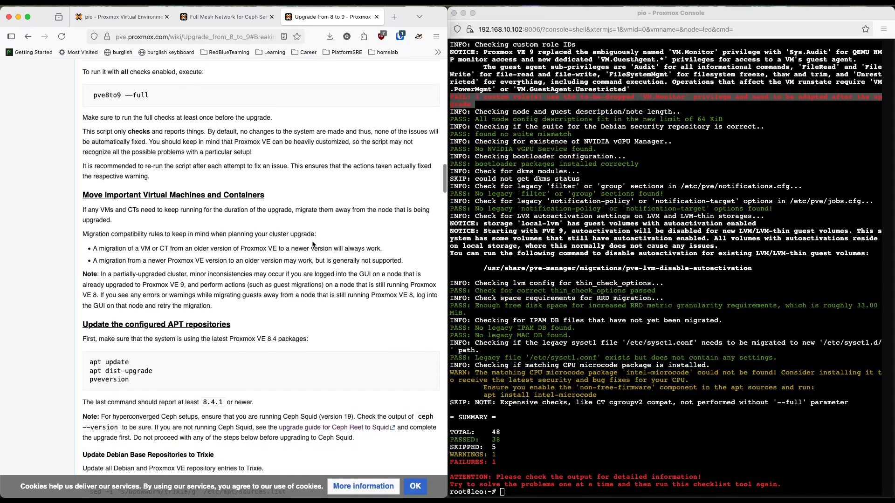
pyautogui.scroll(3, 312, 243)
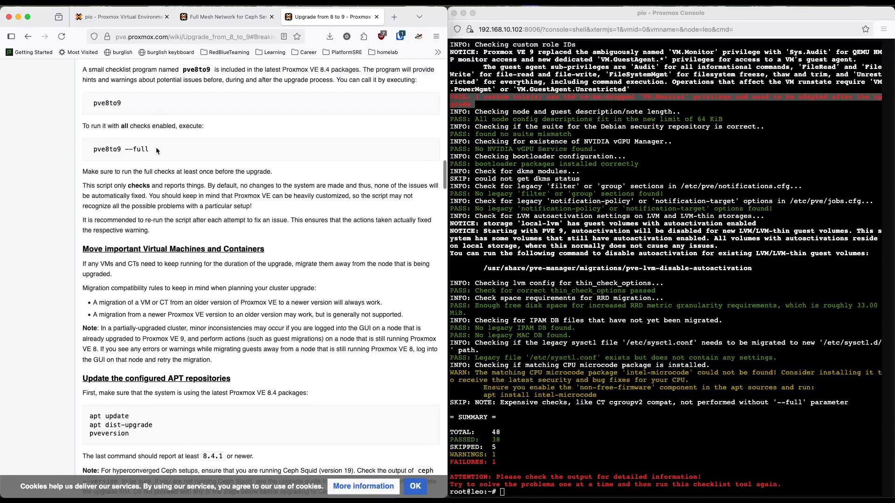
# Step: Copy pve8to9 --full from the guide and run it in leo's console
pyautogui.moveTo(158, 148); pyautogui.dragTo(79, 150)
pyautogui.click(168, 147)
pyautogui.moveTo(168, 147); pyautogui.dragTo(93, 149)
pyautogui.press('super+c')
pyautogui.click(606, 326)
pyautogui.press('super+v')
pyautogui.press('Return')
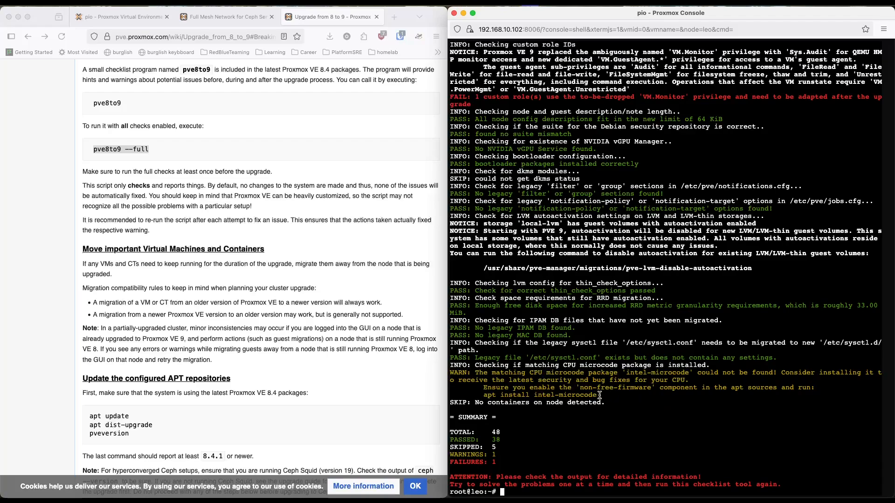
# Step: Copy the suggested command from the checklist output and try to install the microcode package with apt install intel-microcode
pyautogui.moveTo(599, 396); pyautogui.dragTo(482, 396)
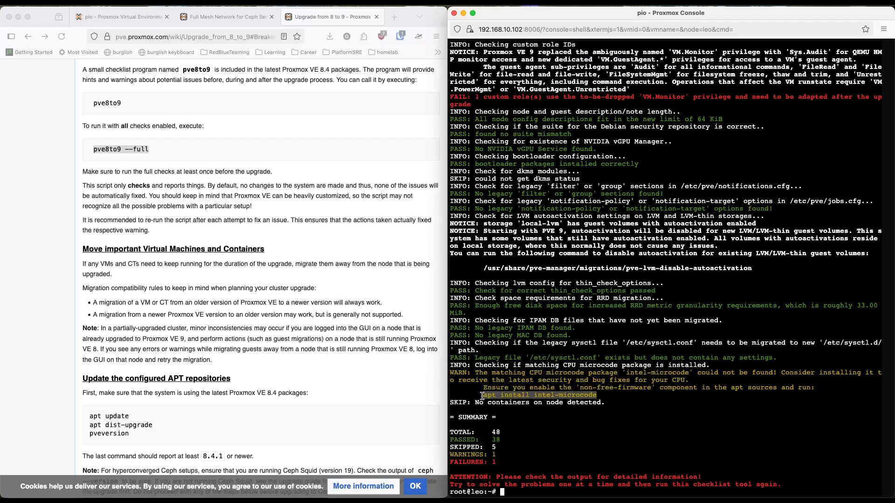
pyautogui.click(628, 443)
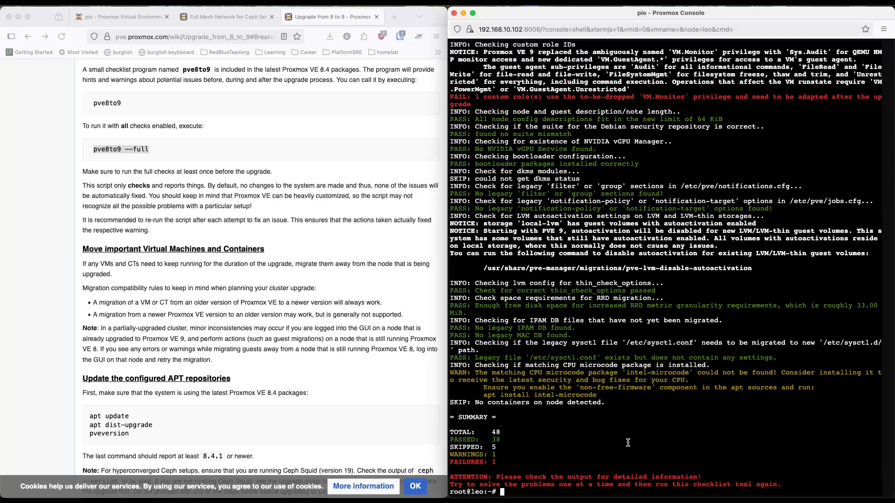
pyautogui.press('super+v')
pyautogui.press('Return')
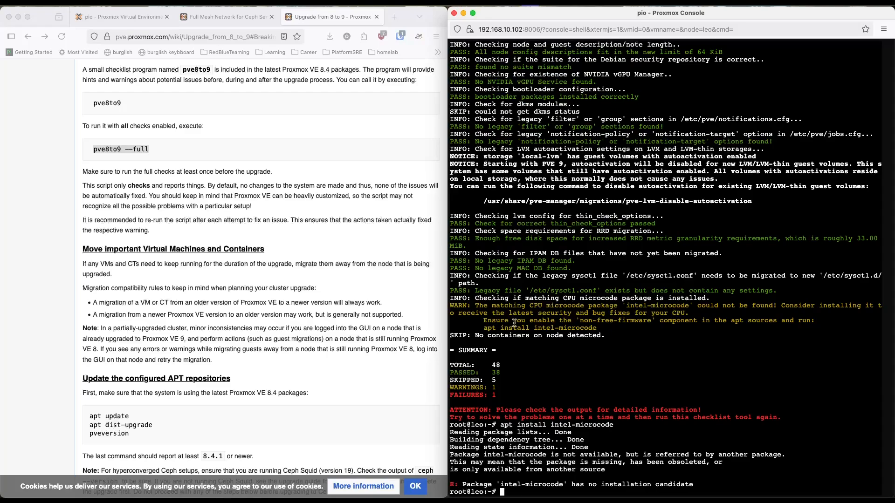
# Step: Search in a new browser tab for how to enable the 'non-free-firmware' component in the apt sources, and allow Google location access
pyautogui.moveTo(530, 321); pyautogui.dragTo(810, 321)
pyautogui.click(346, 154)
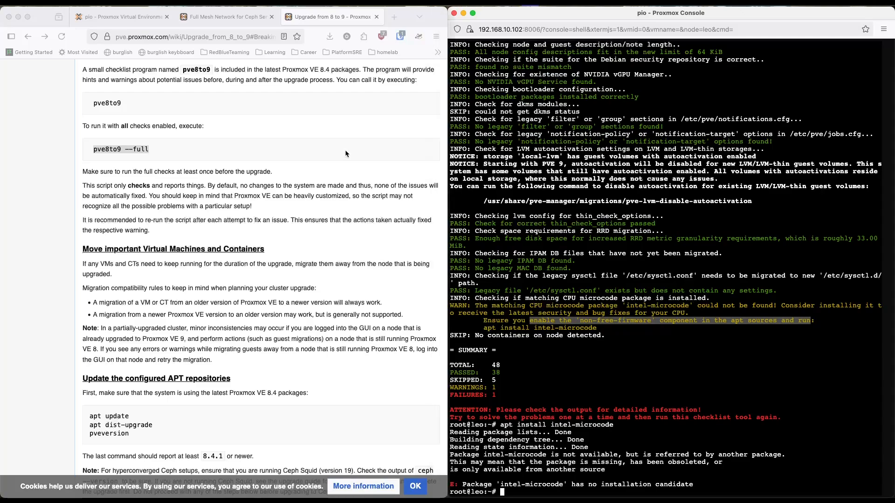
pyautogui.click(394, 18)
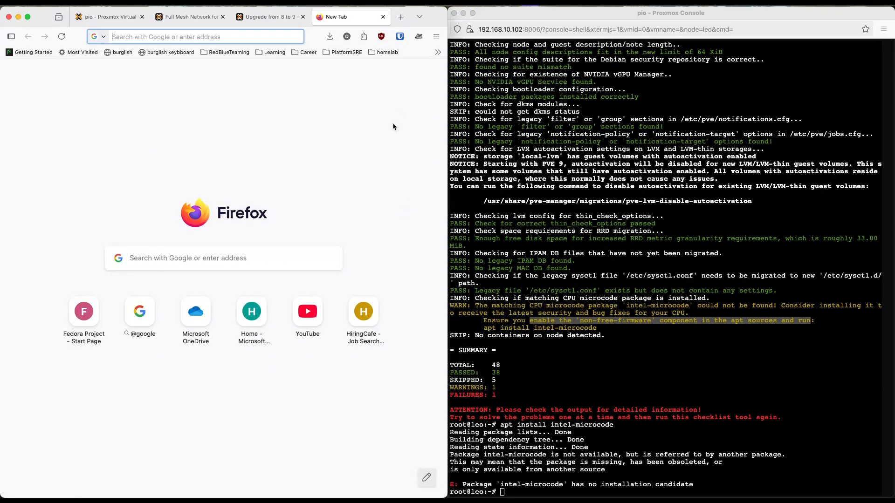
pyautogui.write('how to')
pyautogui.press('super+v')
pyautogui.press('Return')
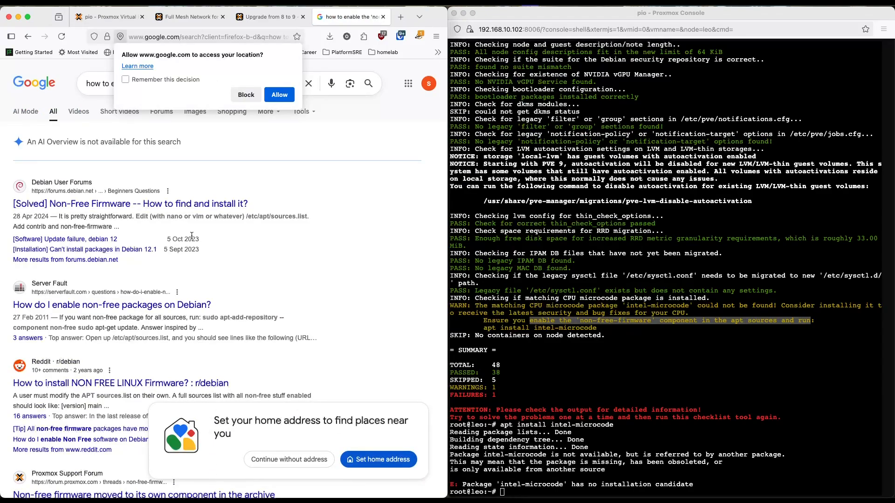
pyautogui.scroll(-1, 224, 229)
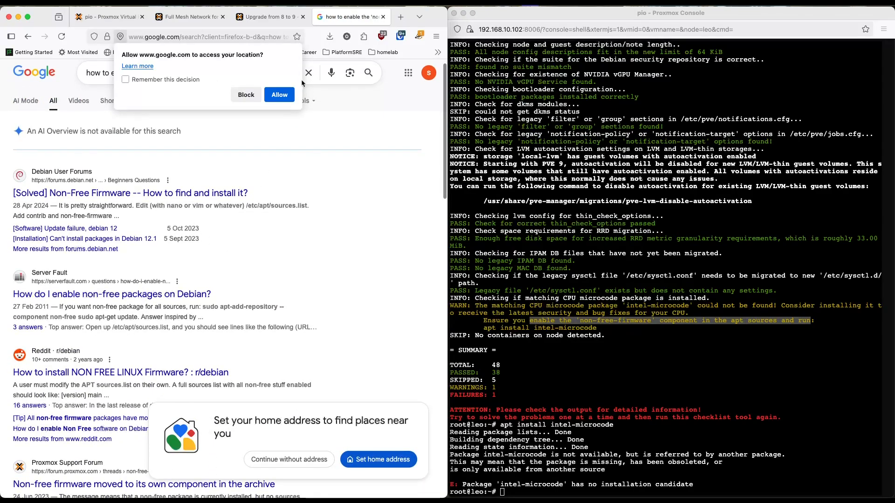
pyautogui.click(279, 95)
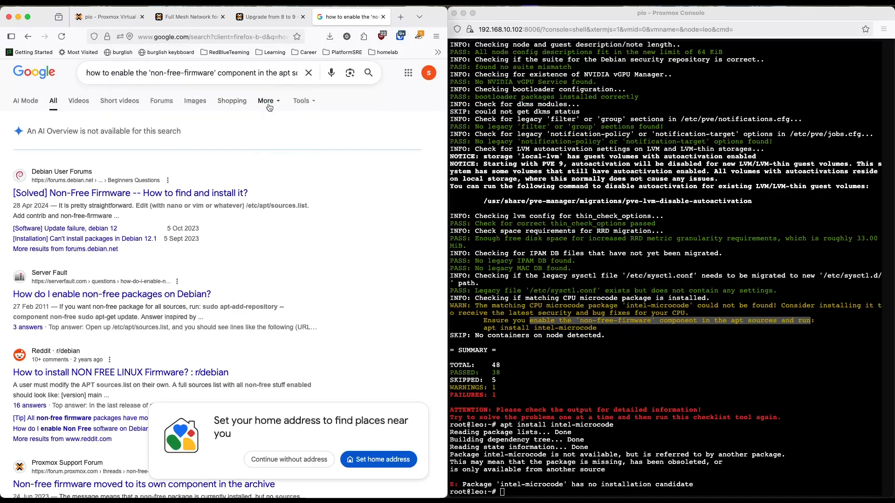
# Step: Open the Debian User Forums thread "[Solved] Non-Free Firmware -- How to find and install it?" and read the reply on editing the sources
pyautogui.click(237, 192)
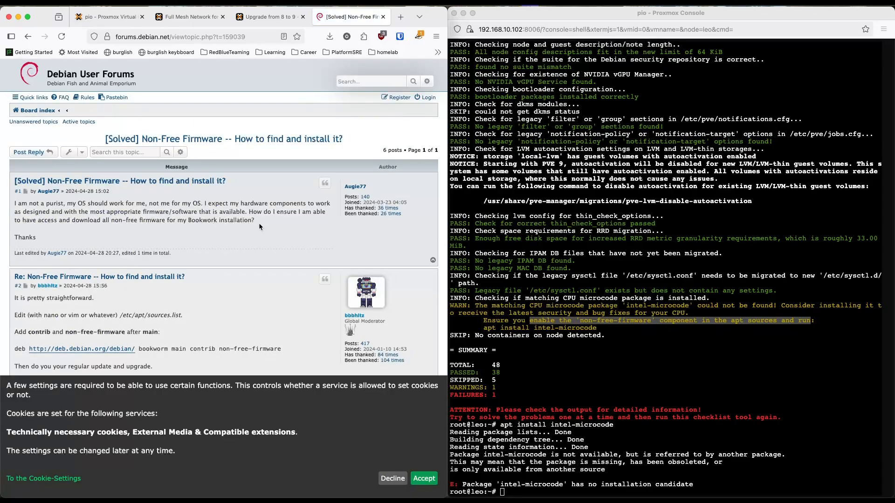
pyautogui.scroll(-2, 259, 226)
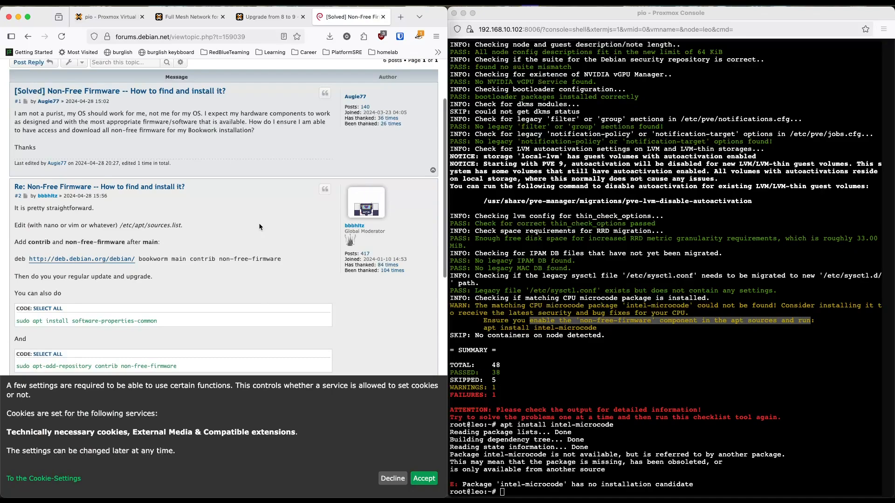
pyautogui.click(664, 348)
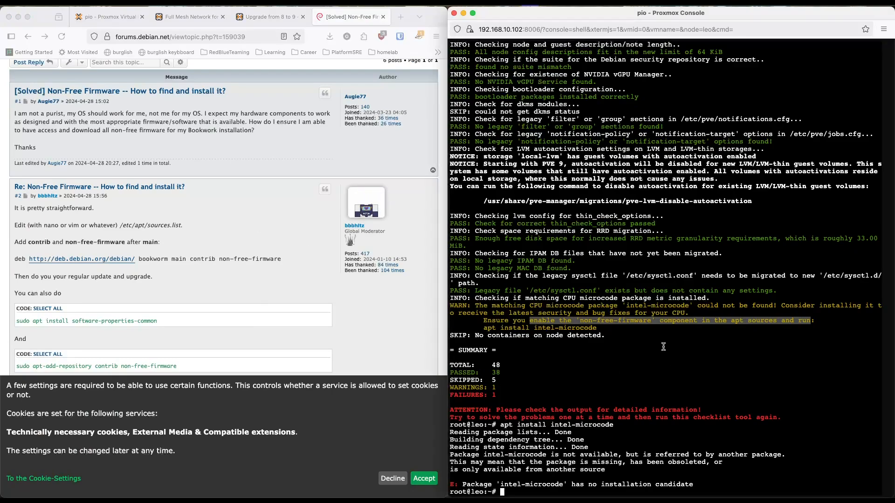
# Step: Open /etc/apt/sources.list in vi on leo, using the path from the forum reply without its trailing period
pyautogui.click(188, 225)
pyautogui.moveTo(181, 224); pyautogui.dragTo(119, 225)
pyautogui.click(614, 389)
pyautogui.write('vi')
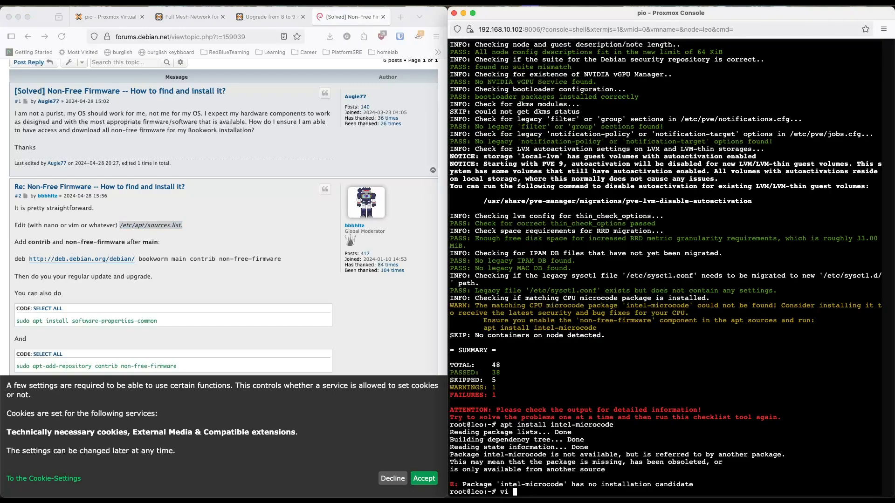
pyautogui.press('super+v')
pyautogui.press('Return')
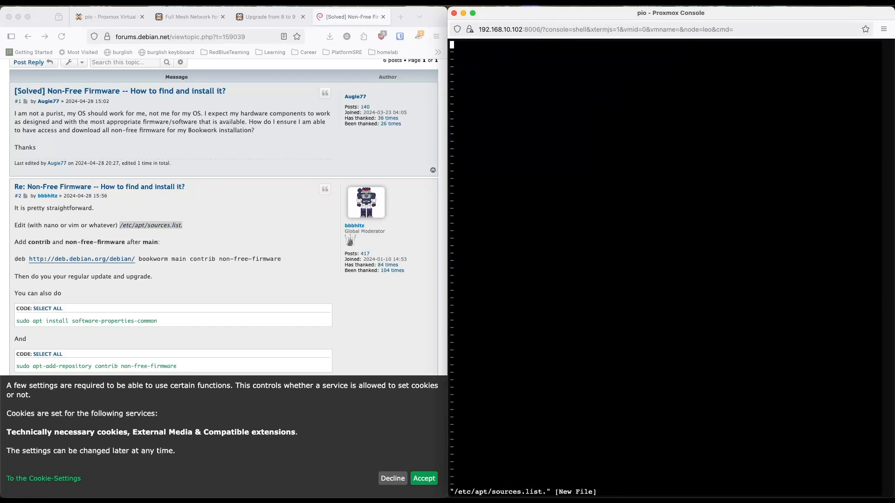
pyautogui.write(':q')
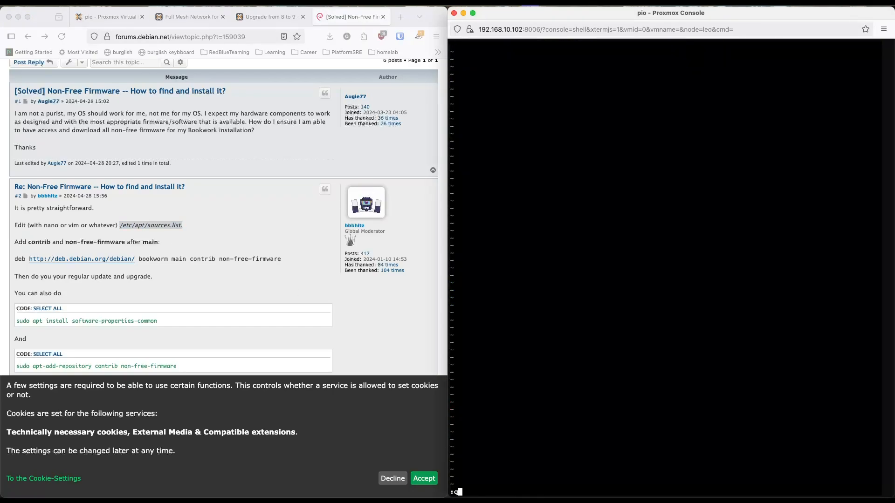
pyautogui.press('Return')
pyautogui.press('Up')
pyautogui.press('BackSpace')
pyautogui.press('Return')
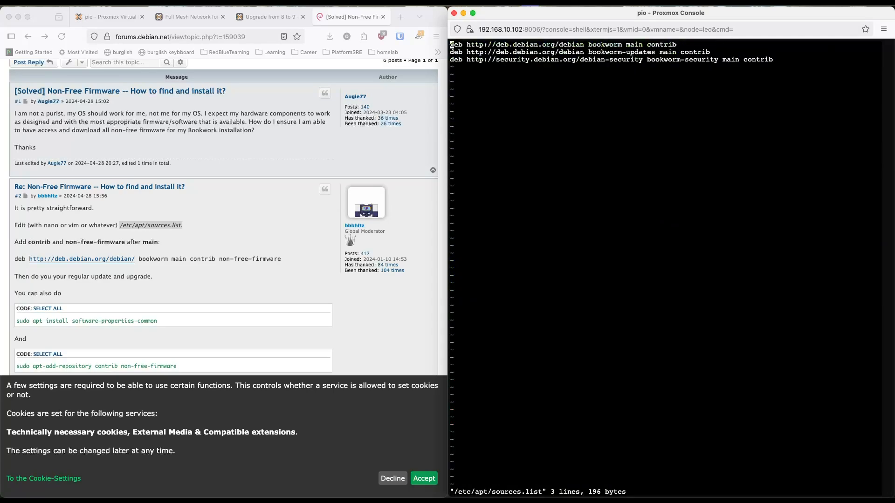
pyautogui.press('Down')
pyautogui.press('Down')
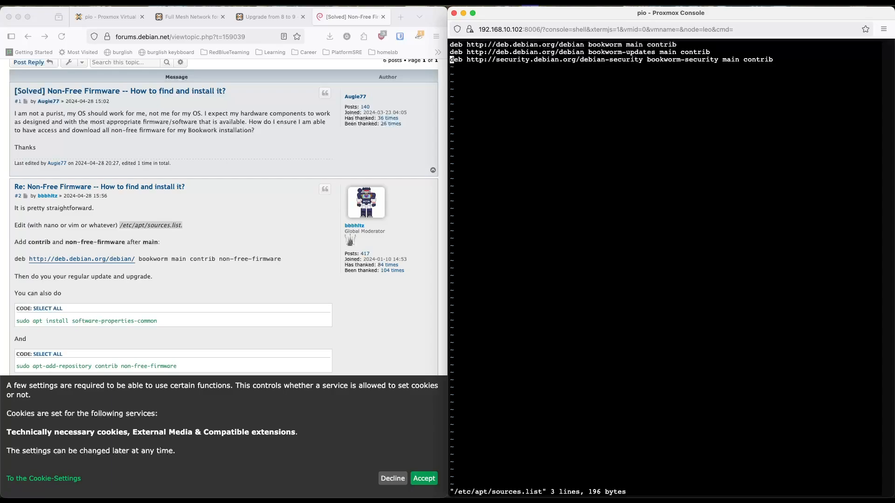
pyautogui.press('$')
pyautogui.press('o')
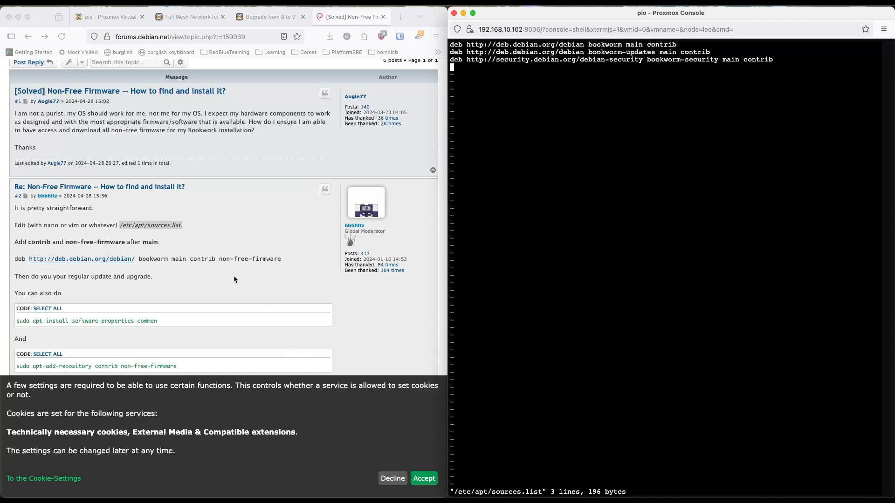
pyautogui.click(286, 257)
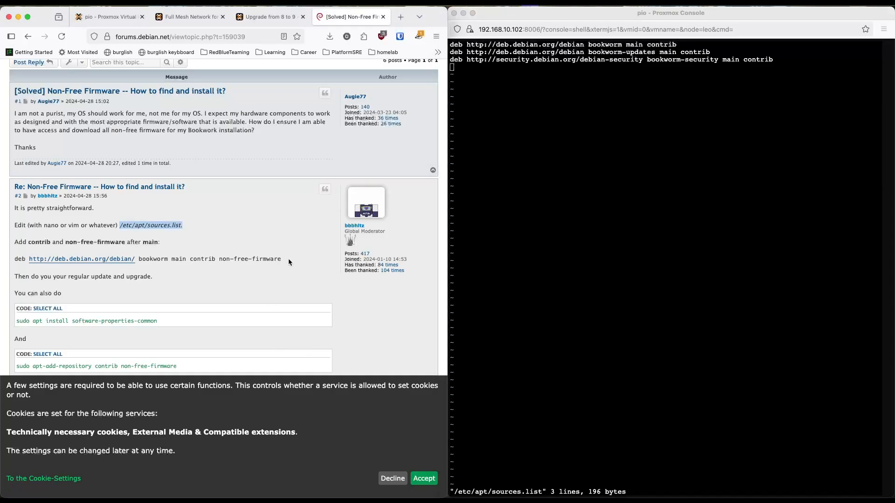
pyautogui.moveTo(289, 259); pyautogui.dragTo(15, 260)
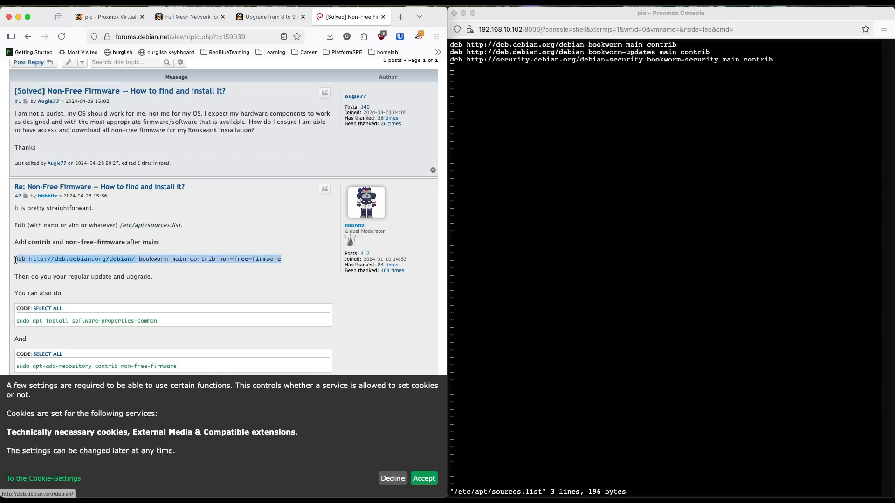
pyautogui.click(654, 337)
pyautogui.press('super+v')
pyautogui.press('Escape')
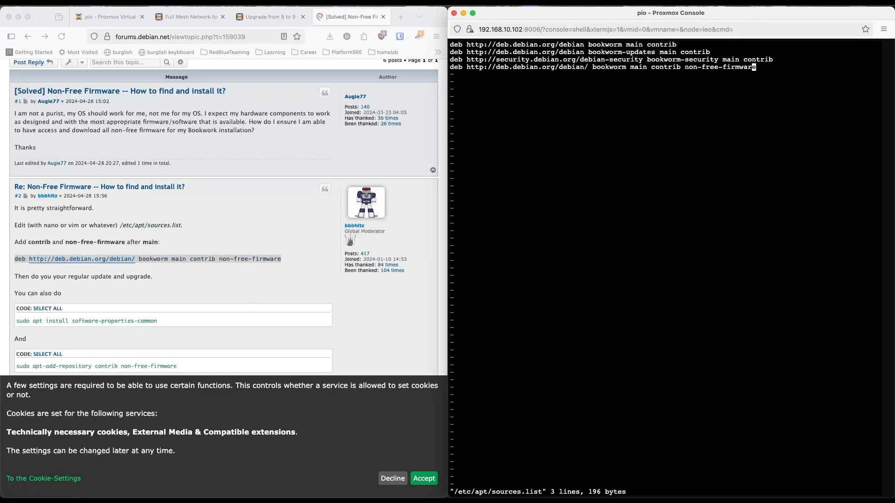
# Step: Save the sources file with the added repository line, exit vi and run apt update
pyautogui.write(':wq')
pyautogui.press('Return')
pyautogui.write('apt updat')
pyautogui.write('e')
pyautogui.press('Return')
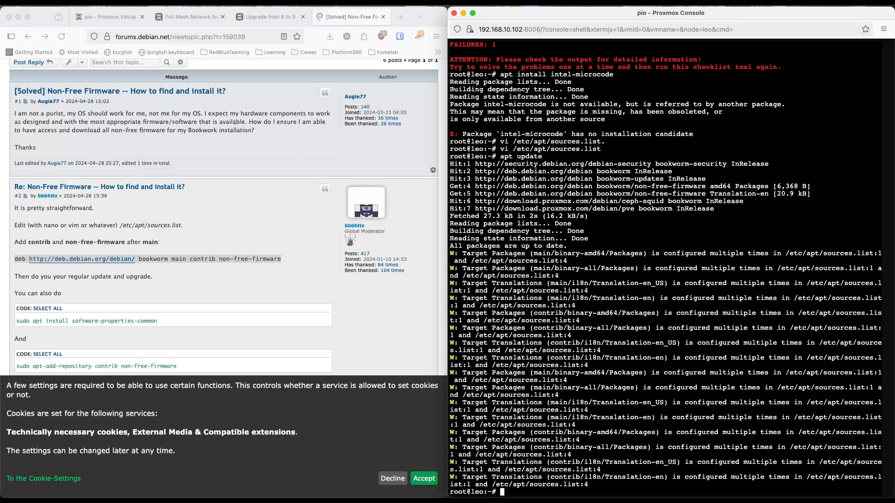
# Step: Reopen /etc/apt/sources.list in vi, copy "non-free-firmware" from the fourth line and delete that line
pyautogui.press('Up')
pyautogui.press('Up')
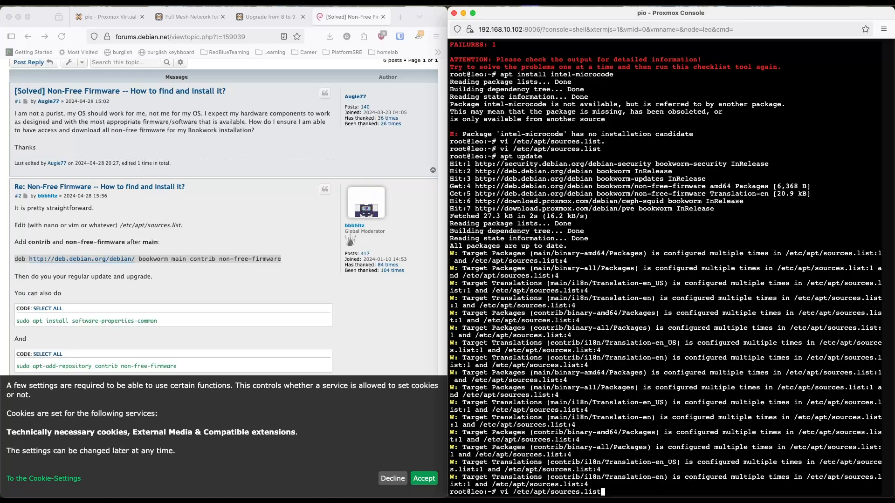
pyautogui.press('Return')
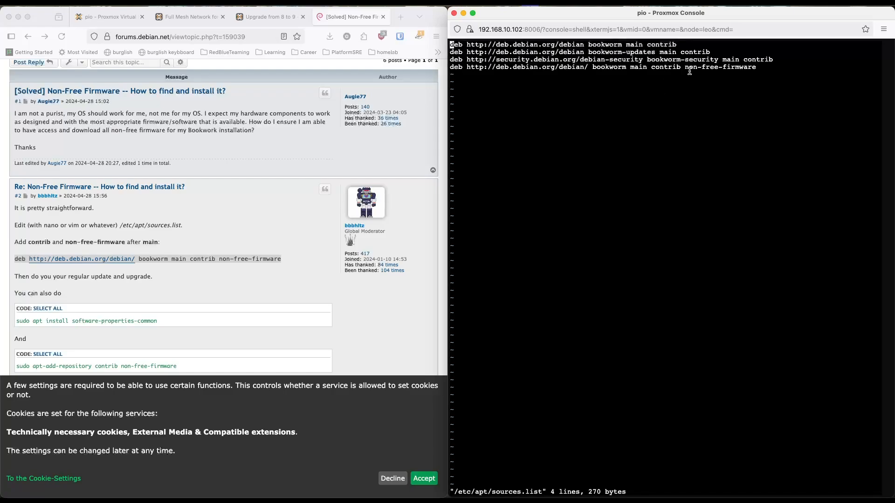
pyautogui.press('Down')
pyautogui.press('Down')
pyautogui.press('Down')
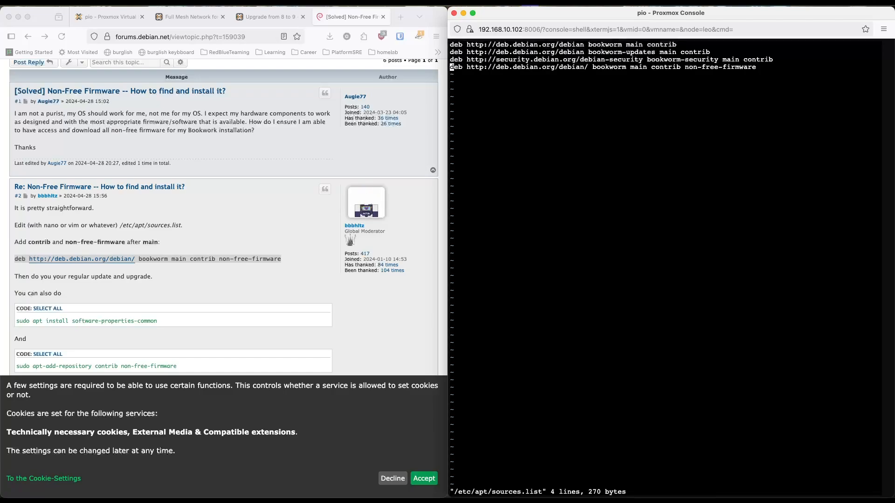
pyautogui.moveTo(757, 67); pyautogui.dragTo(687, 67)
pyautogui.press('super+c')
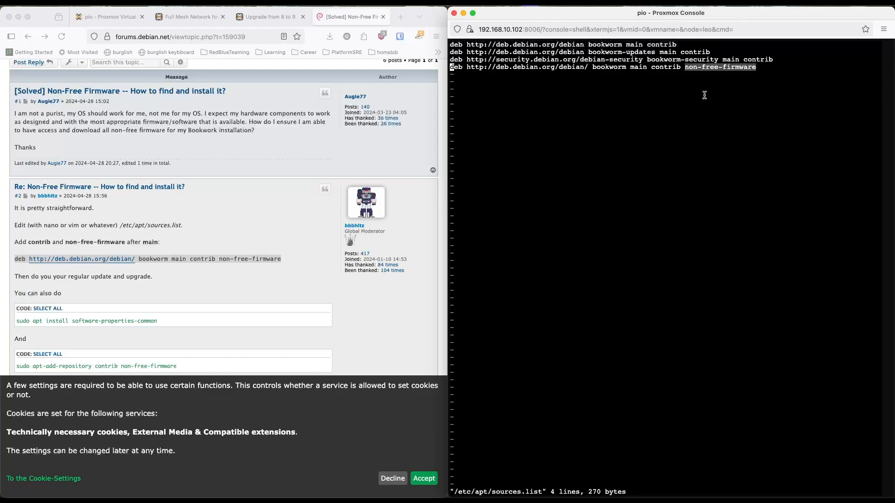
pyautogui.press('d')
pyautogui.press('d')
pyautogui.press('Up')
pyautogui.press('Down')
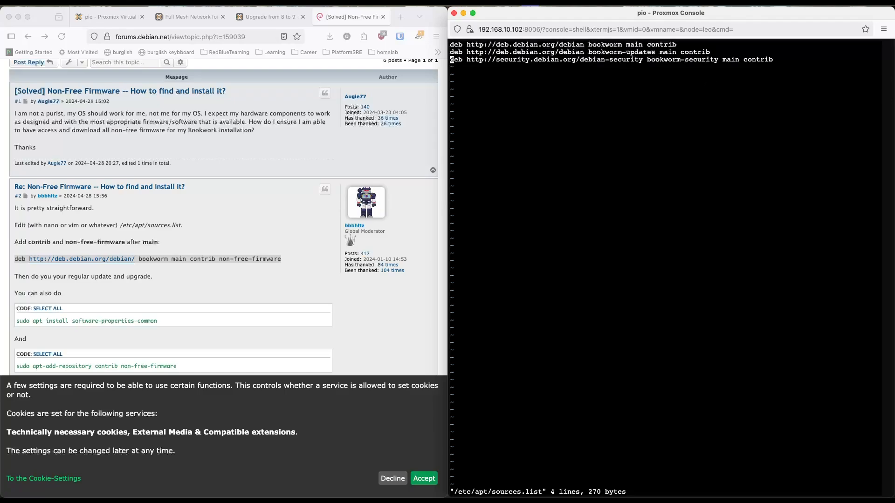
# Step: Append the copied "non-free-firmware" component after contrib on the bookworm-updates line
pyautogui.press('w')
pyautogui.press('w')
pyautogui.press('w')
pyautogui.press('Up')
pyautogui.press('w')
pyautogui.press('w')
pyautogui.press('w')
pyautogui.press('w')
pyautogui.press('w')
pyautogui.press('w')
pyautogui.press('w')
pyautogui.press('w')
pyautogui.press('w')
pyautogui.press('w')
pyautogui.press('w')
pyautogui.press('w')
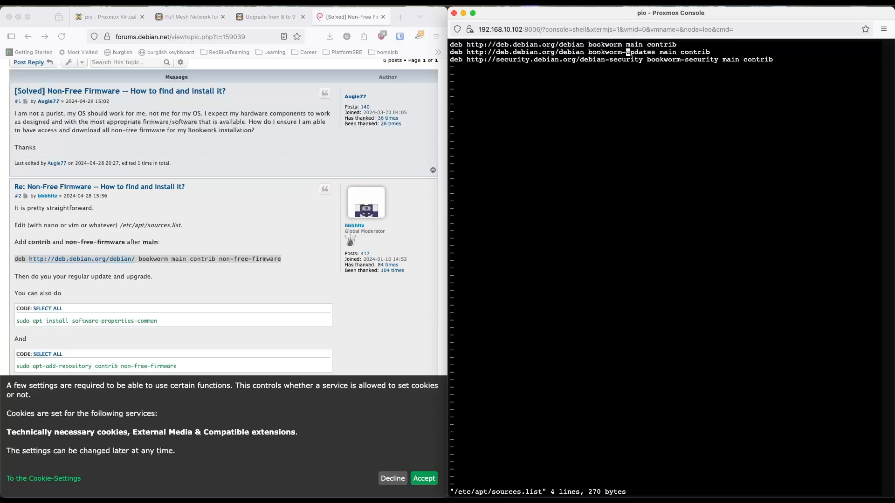
pyautogui.press('b')
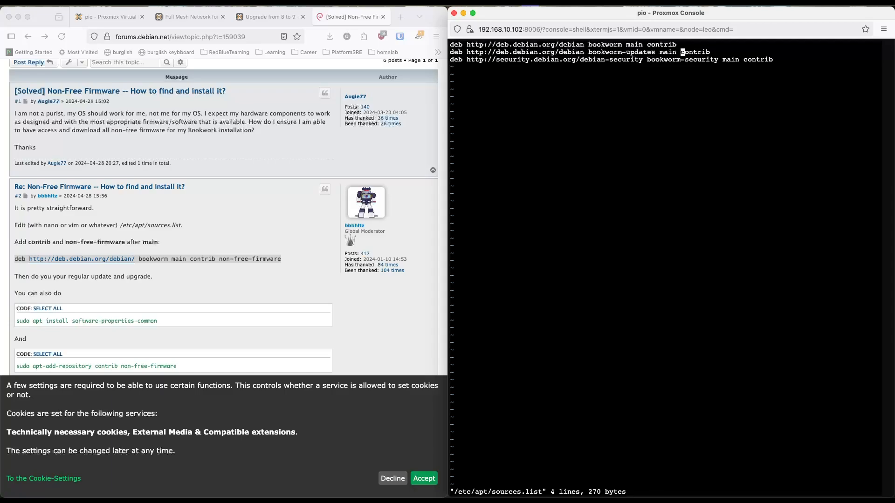
pyautogui.press('w')
pyautogui.press('b')
pyautogui.press('l')
pyautogui.press('l')
pyautogui.press('l')
pyautogui.press('l')
pyautogui.press('l')
pyautogui.press('l')
pyautogui.press('a')
pyautogui.press('super+v')
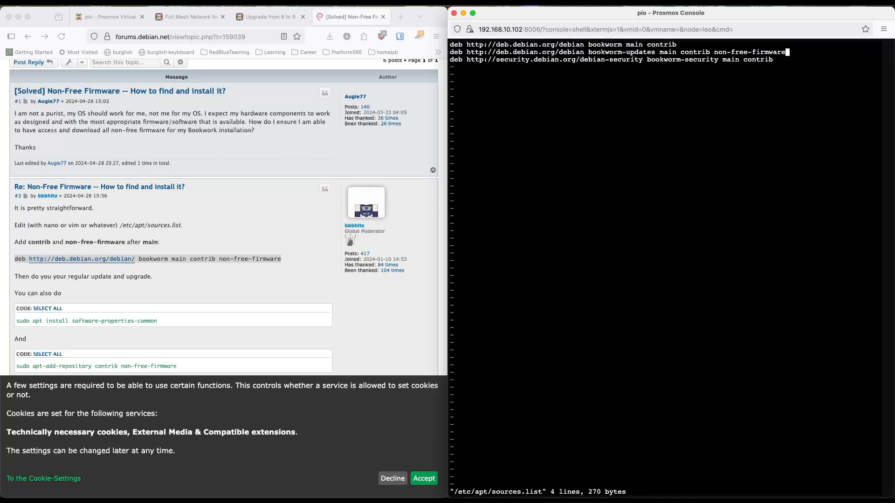
# Step: Save the edited bookworm-updates entry, exit vi and run apt update
pyautogui.press('Escape')
pyautogui.write(':wq')
pyautogui.press('Return')
pyautogui.write('apt update')
pyautogui.press('Return')
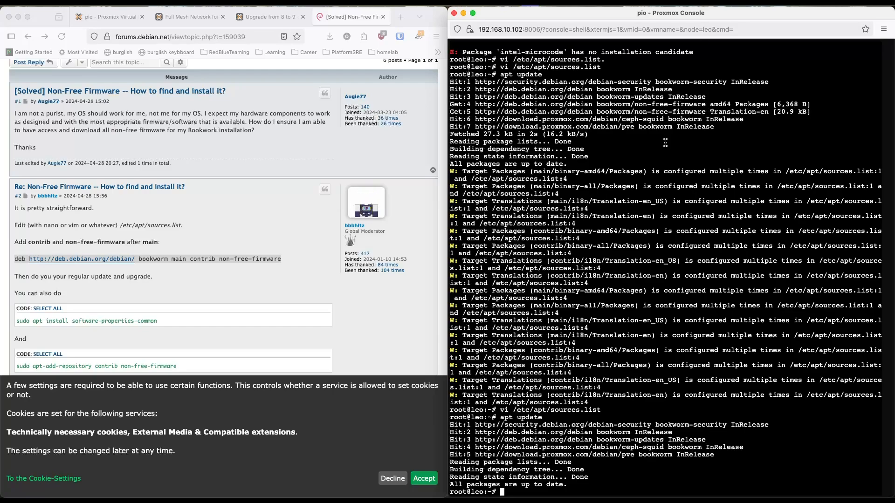
# Step: Copy the earlier command from the terminal history and try apt install intel-microcode again
pyautogui.scroll(2, 658, 149)
pyautogui.scroll(5, 560, 82)
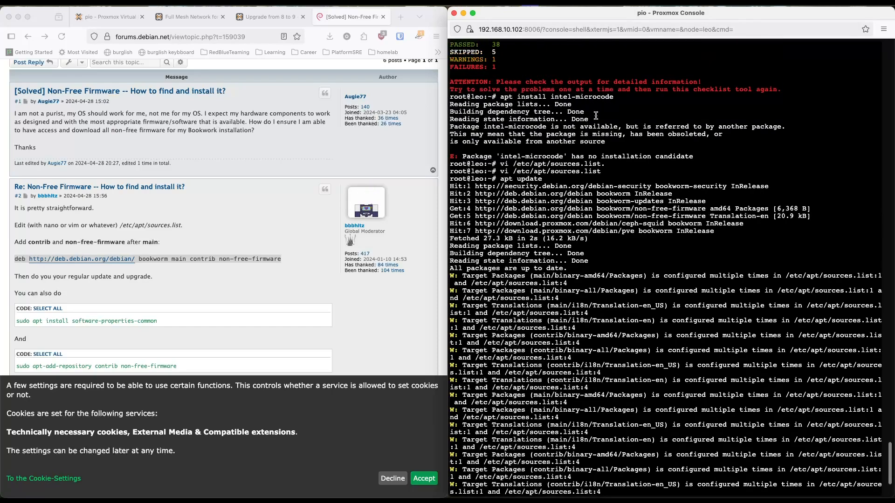
pyautogui.moveTo(616, 97); pyautogui.dragTo(500, 97)
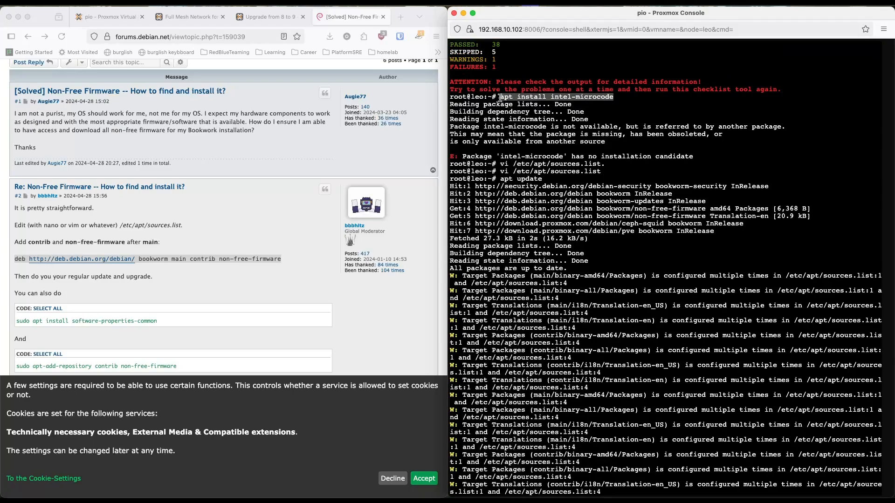
pyautogui.click(691, 182)
pyautogui.scroll(-10, 690, 183)
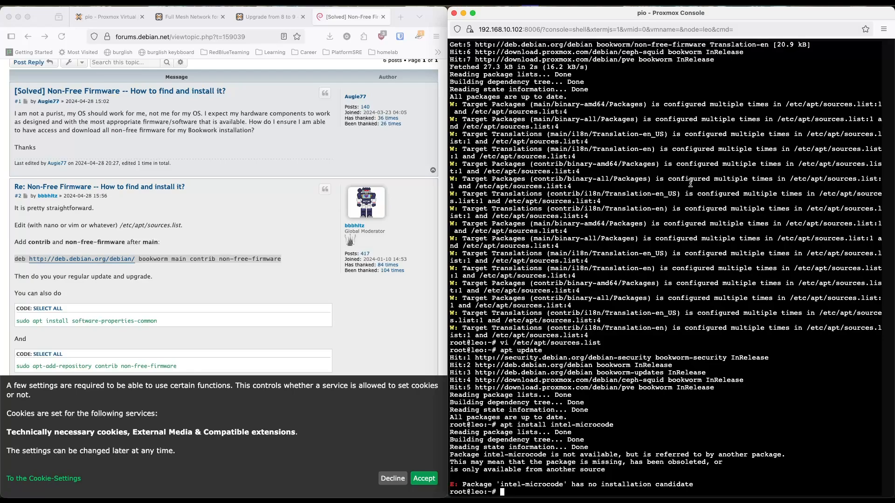
# Step: Review the checklist's microcode warning and reopen /etc/apt/sources.list in vi to compare it with "main contrib non-free-firmware" in the forum reply
pyautogui.scroll(5, 721, 227)
pyautogui.scroll(7, 721, 227)
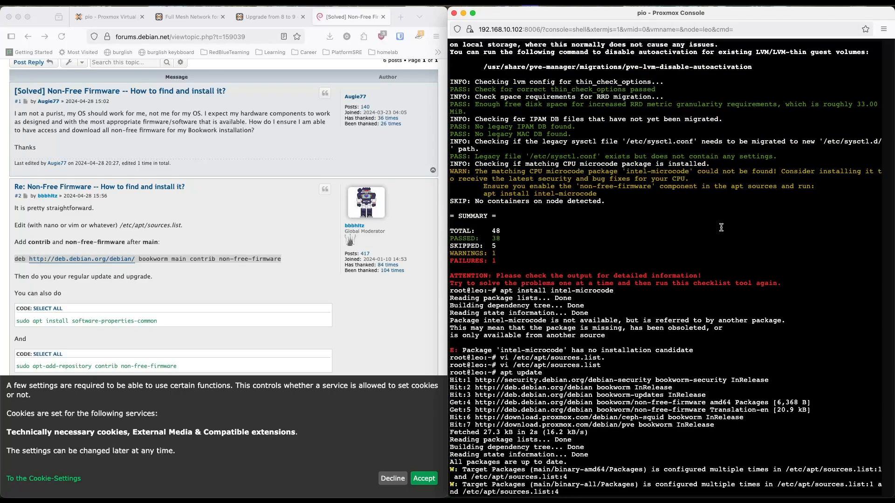
pyautogui.press('Up')
pyautogui.press('Up')
pyautogui.press('Up')
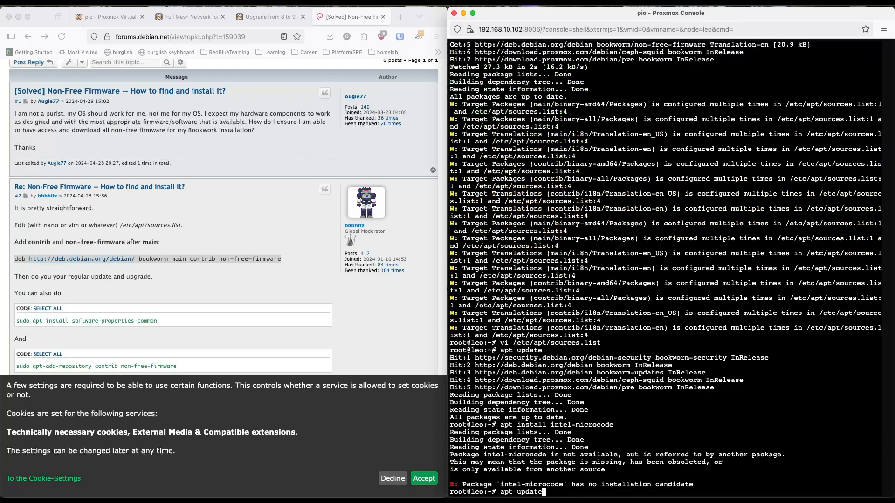
pyautogui.press('Return')
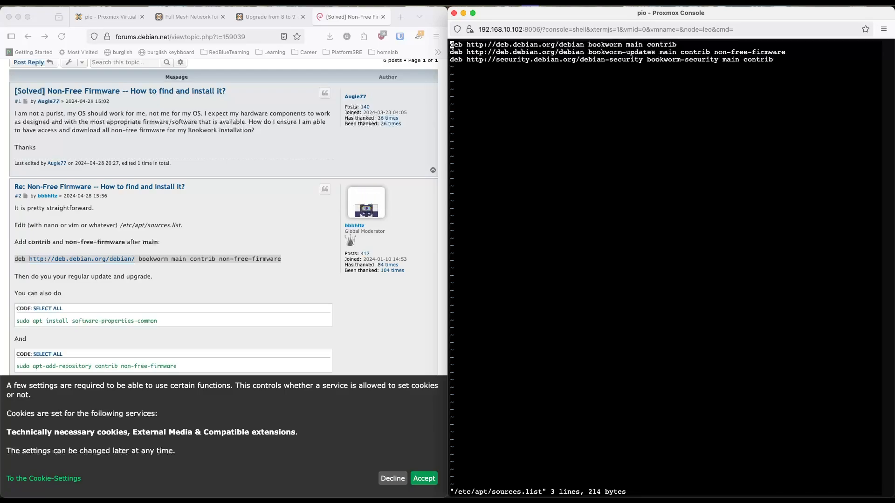
pyautogui.click(301, 293)
pyautogui.moveTo(282, 258); pyautogui.dragTo(172, 259)
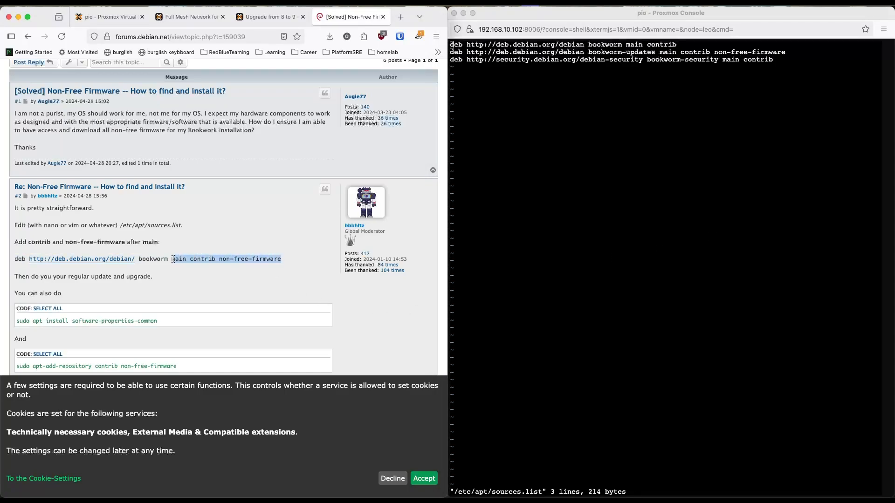
# Step: Copy "non-free-firmware" from the bookworm-updates line and remove it from that line
pyautogui.click(640, 200)
pyautogui.moveTo(789, 52)
pyautogui.mouseDown()
pyautogui.moveTo(727, 52)
pyautogui.moveTo(786, 54)
pyautogui.mouseUp()
pyautogui.press('super+c')
pyautogui.click(727, 52)
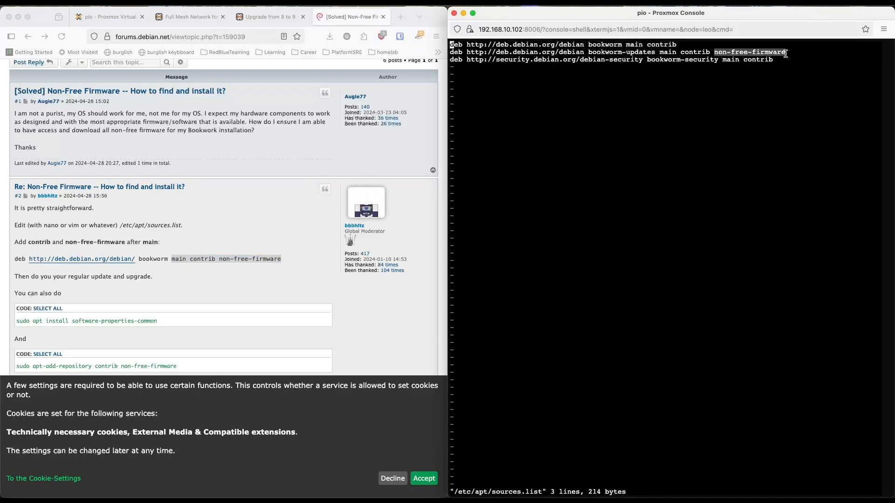
pyautogui.click(786, 53)
pyautogui.press('j')
pyautogui.press('w')
pyautogui.press('w')
pyautogui.press('w')
pyautogui.press('w')
pyautogui.press('w')
pyautogui.press('w')
pyautogui.press('w')
pyautogui.press('w')
pyautogui.press('w')
pyautogui.press('w')
pyautogui.press('w')
pyautogui.press('w')
pyautogui.press('w')
pyautogui.press('w')
pyautogui.press('w')
pyautogui.press('d')
pyautogui.press('w')
pyautogui.press('d')
pyautogui.press('w')
pyautogui.press('d')
pyautogui.press('w')
pyautogui.press('d')
pyautogui.press('w')
pyautogui.press('d')
pyautogui.press('w')
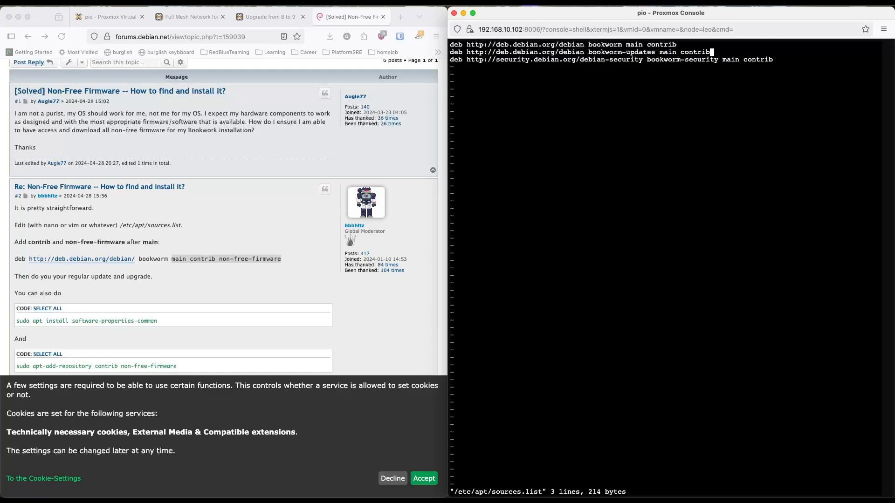
# Step: Append "non-free-firmware" to the first bookworm main contrib line, then save the file and exit vi
pyautogui.write('ka')
pyautogui.press('super+v')
pyautogui.press('Escape')
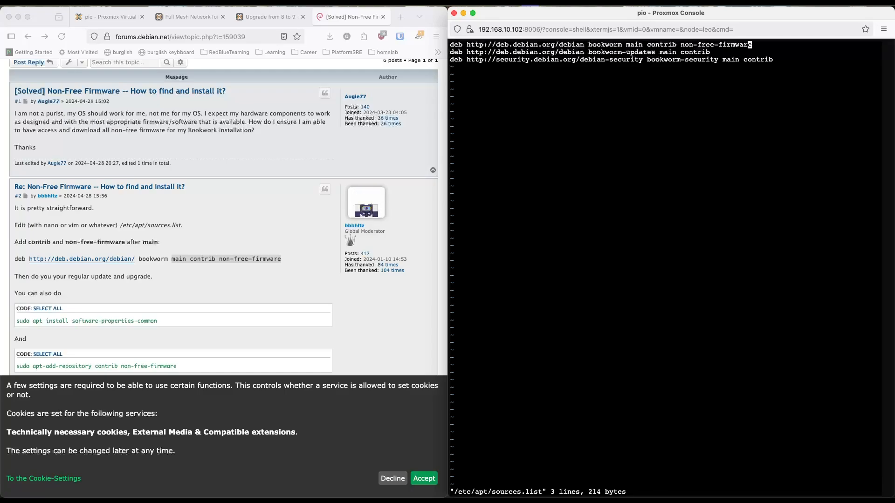
pyautogui.write(':wq')
pyautogui.press('Return')
# Step: Refresh the package lists on leo with apt update
pyautogui.write('apt udpat')
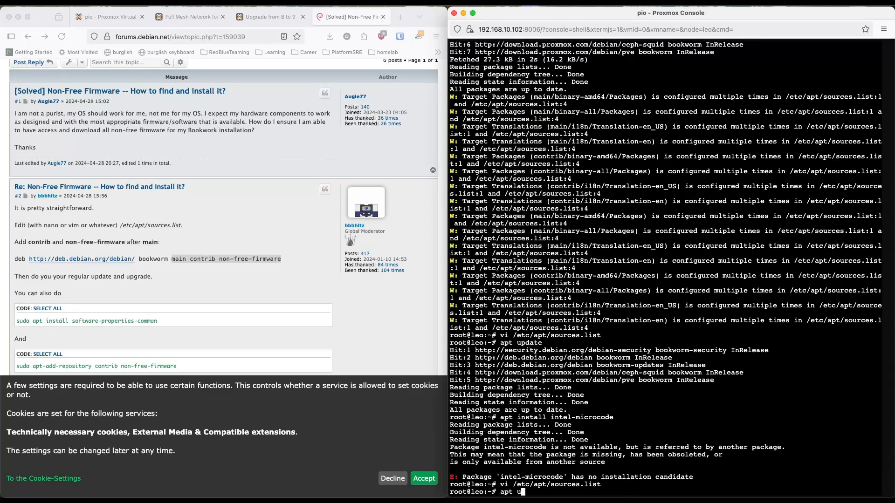
pyautogui.press('BackSpace')
pyautogui.press('BackSpace')
pyautogui.press('BackSpace')
pyautogui.press('BackSpace')
pyautogui.write('pdate')
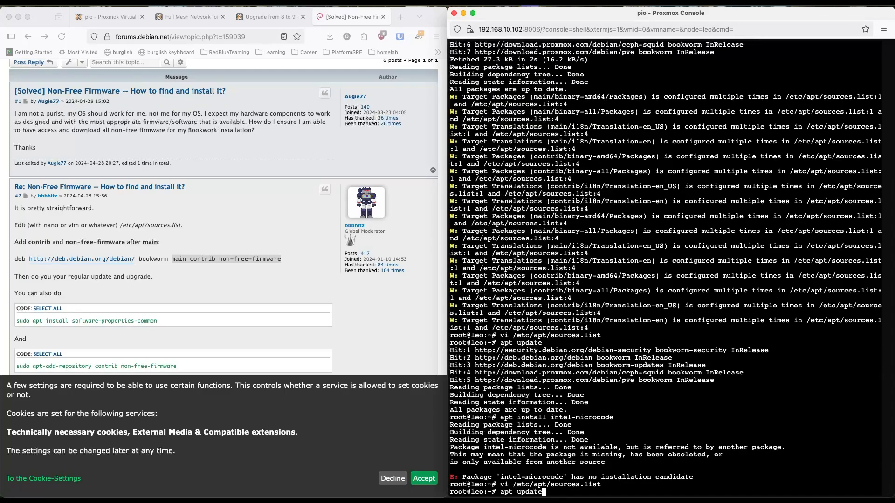
pyautogui.press('Return')
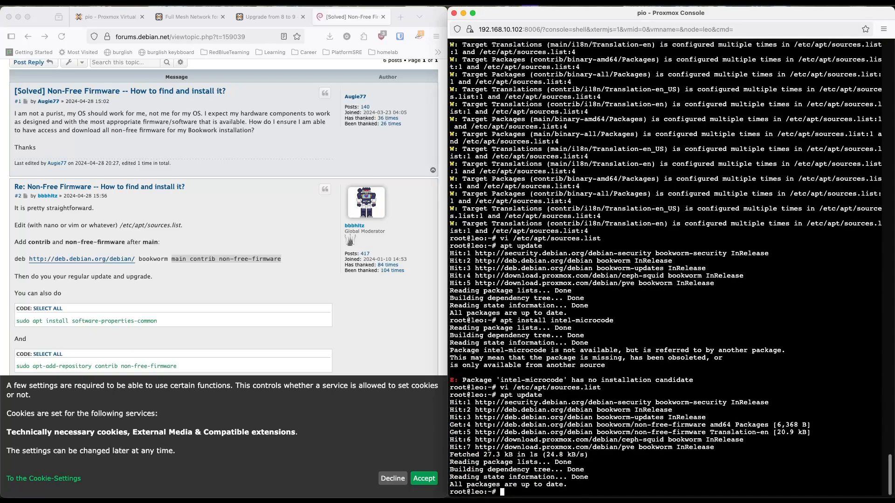
# Step: Install the microcode package with apt install intel-microcode and agree to continue
pyautogui.write('apt install intel')
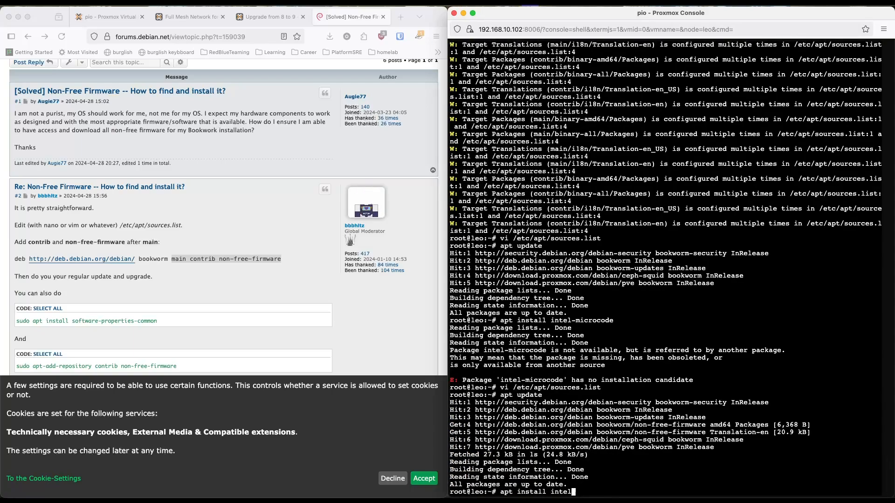
pyautogui.write('-microcode')
pyautogui.press('Return')
pyautogui.write('y')
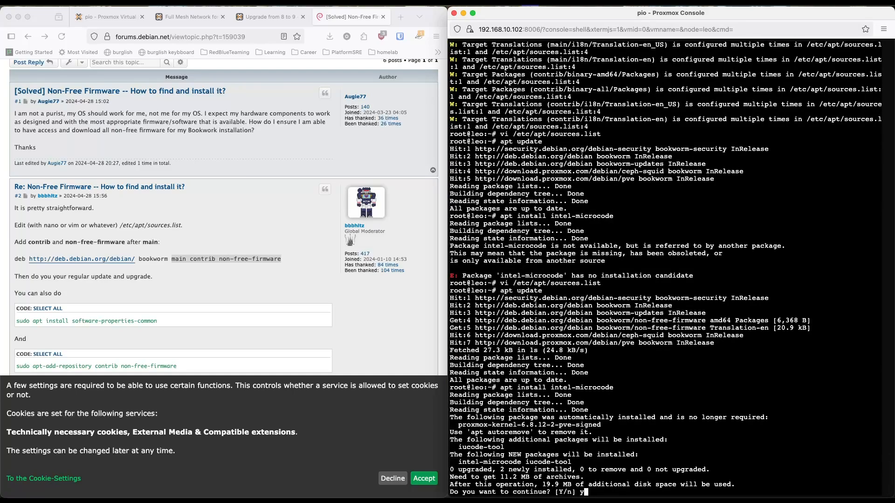
pyautogui.press('Return')
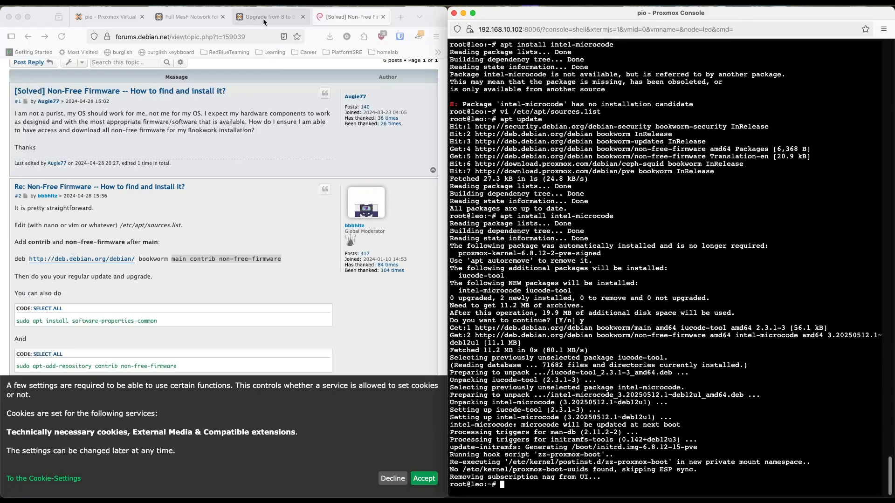
# Step: Copy the full-check command from the Proxmox upgrade wiki page and run pve8to9 --full on leo
pyautogui.click(263, 19)
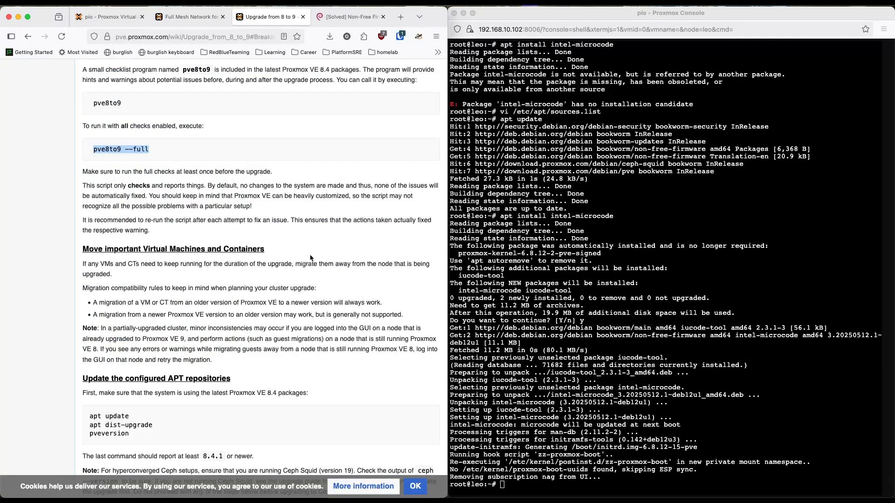
pyautogui.moveTo(168, 162); pyautogui.dragTo(102, 150)
pyautogui.press('super+c')
pyautogui.click(622, 243)
pyautogui.press('super+v')
pyautogui.press('Return')
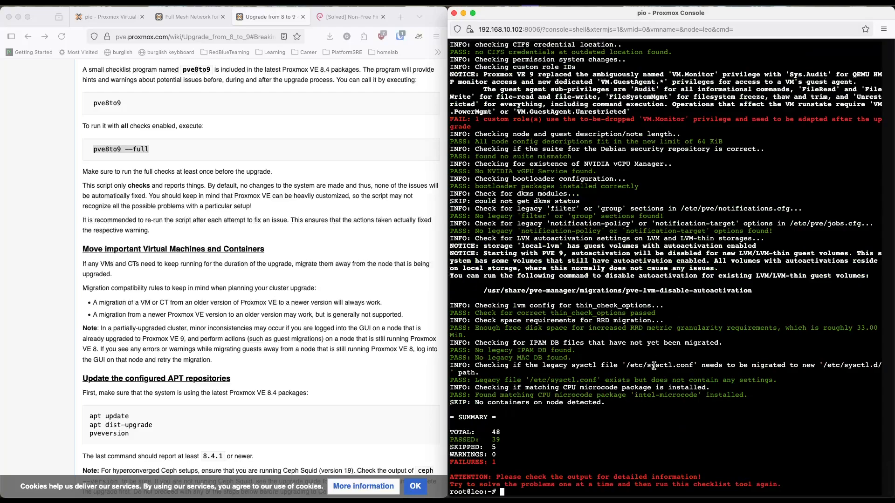
# Step: Review the checklist summary's warnings and the failed check on the custom role using the VM.Monitor privilege
pyautogui.moveTo(498, 455); pyautogui.dragTo(466, 455)
pyautogui.click(550, 306)
pyautogui.moveTo(515, 131); pyautogui.dragTo(459, 125)
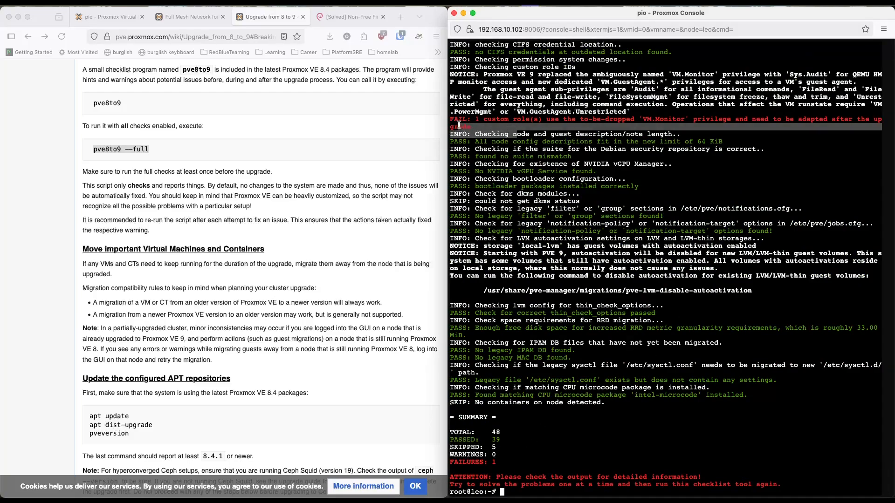
pyautogui.click(575, 285)
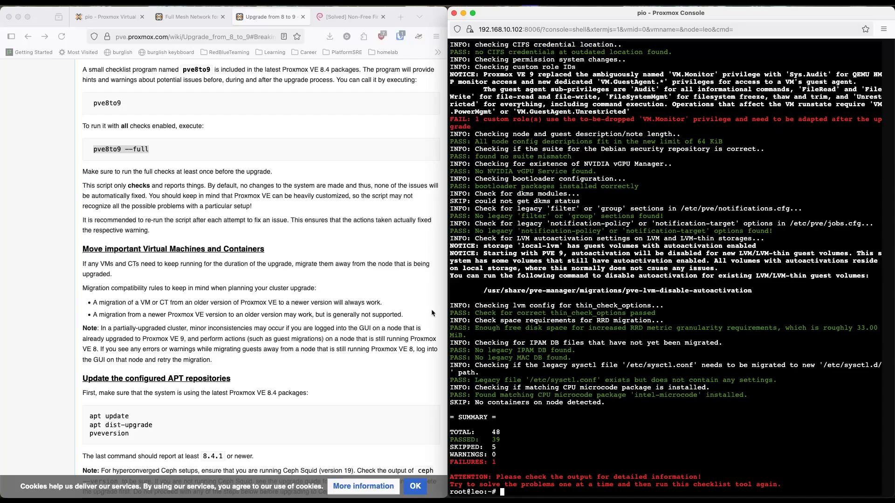
# Step: Copy the apt dist-upgrade command from the wiki's APT repositories section and run it on leo
pyautogui.scroll(-5, 327, 313)
pyautogui.click(171, 269)
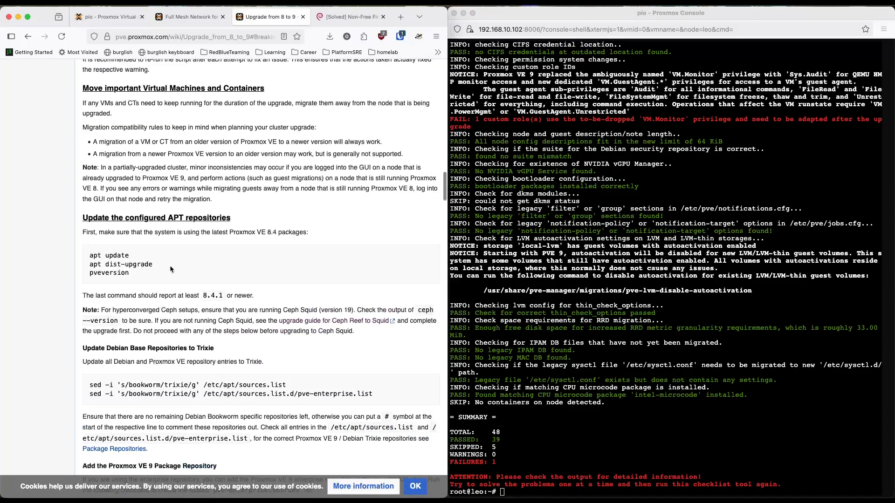
pyautogui.scroll(-1, 139, 251)
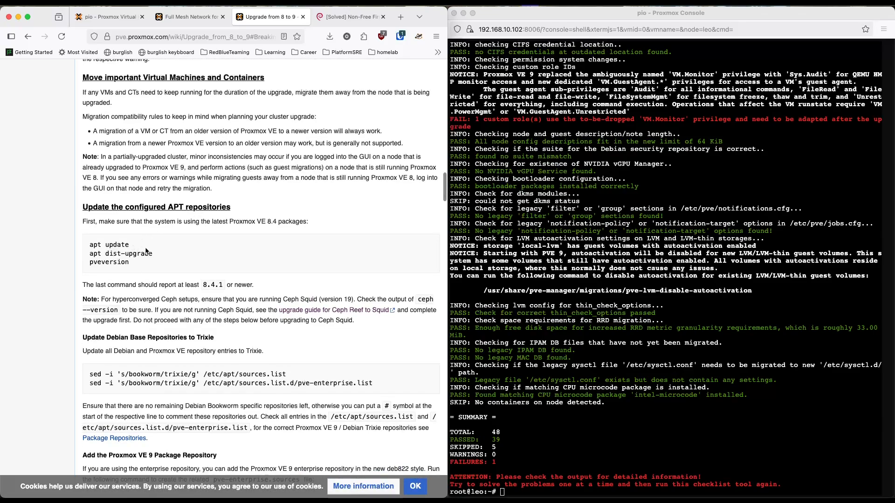
pyautogui.moveTo(153, 255); pyautogui.dragTo(84, 253)
pyautogui.press('super+c')
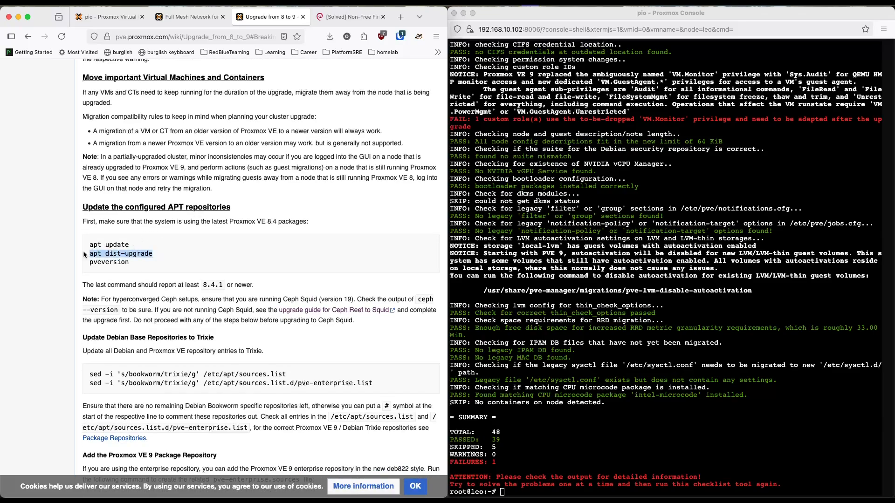
pyautogui.click(601, 393)
pyautogui.press('super+v')
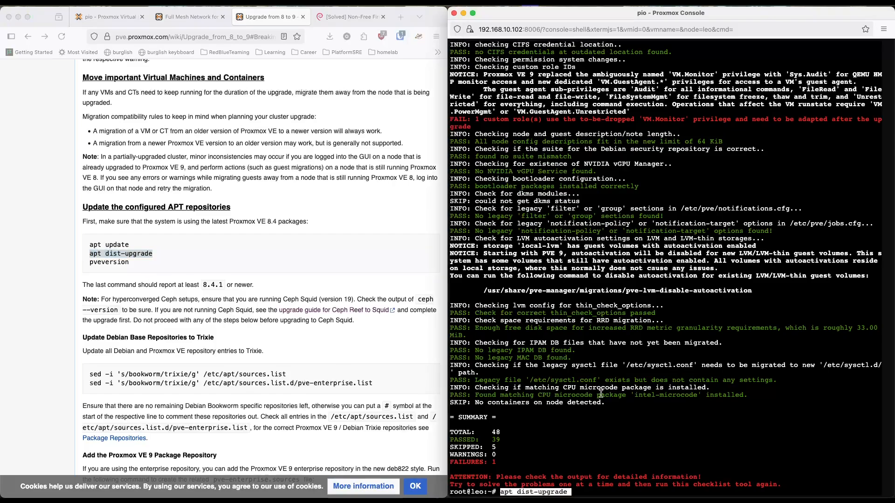
pyautogui.press('Return')
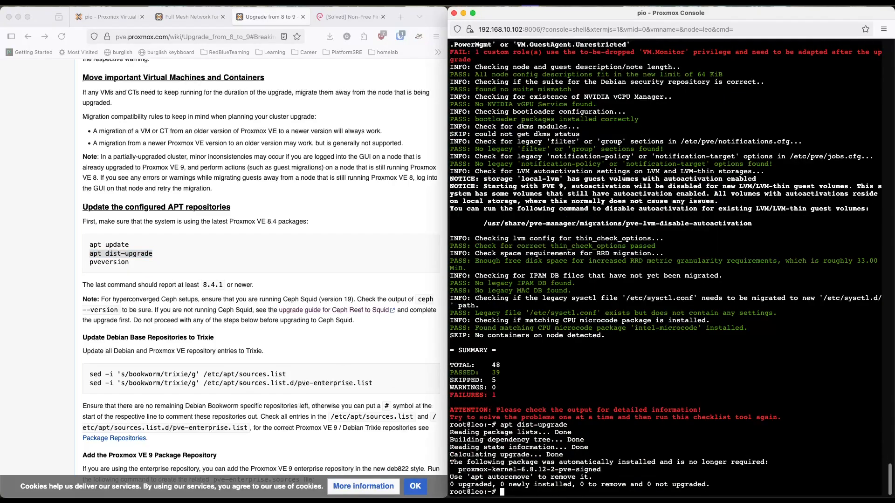
# Step: Remove the unneeded kernel package on leo with apt autoremove and agree to continue
pyautogui.write('apt autoremove')
pyautogui.press('Return')
pyautogui.write('y')
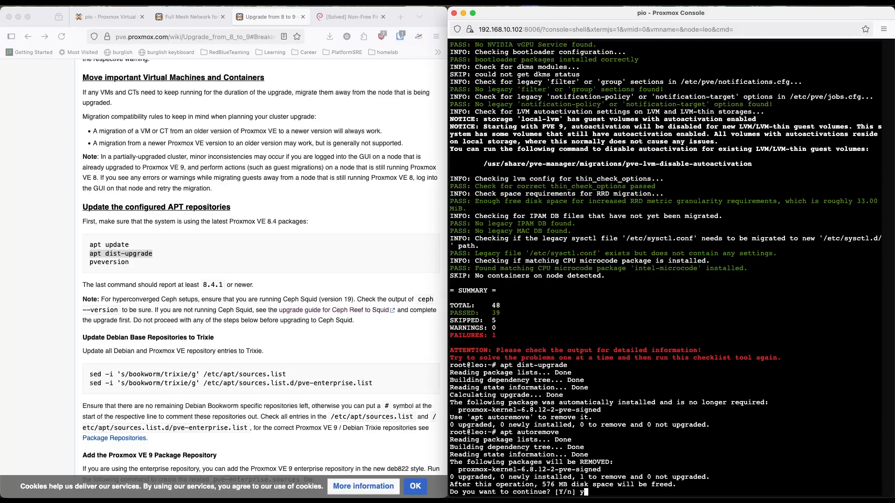
pyautogui.press('Return')
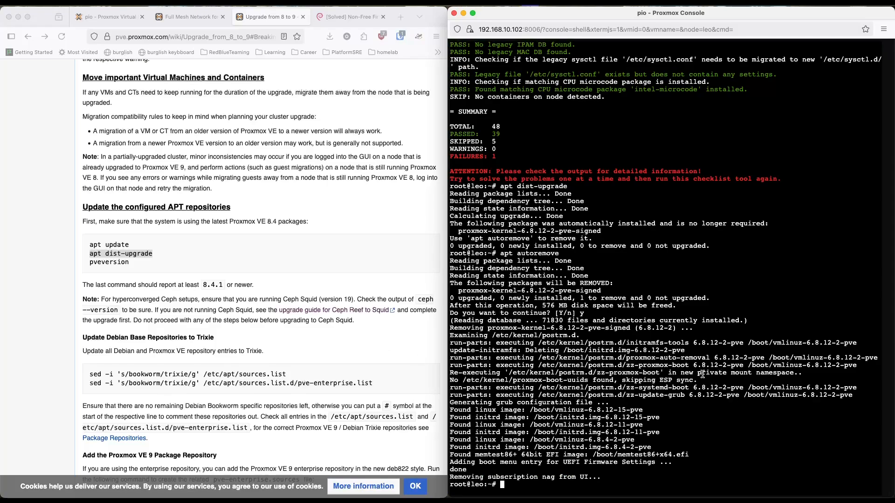
# Step: Run pveversion on leo and compare the reported version with the wiki's required minimum of 8.4.1
pyautogui.write('pveversion')
pyautogui.press('Return')
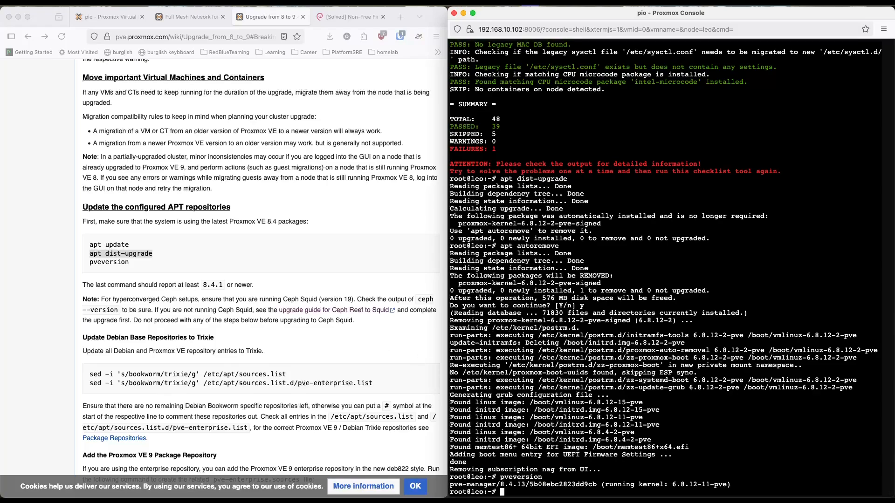
pyautogui.click(205, 288)
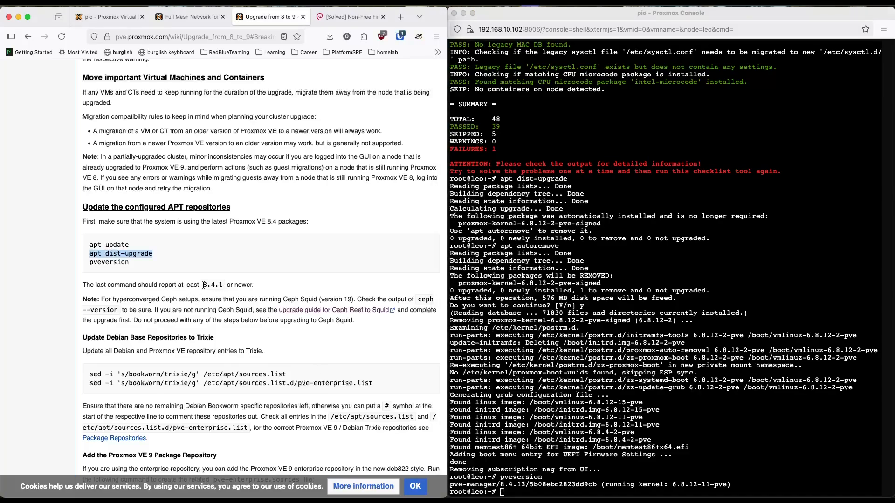
pyautogui.moveTo(203, 286); pyautogui.dragTo(225, 287)
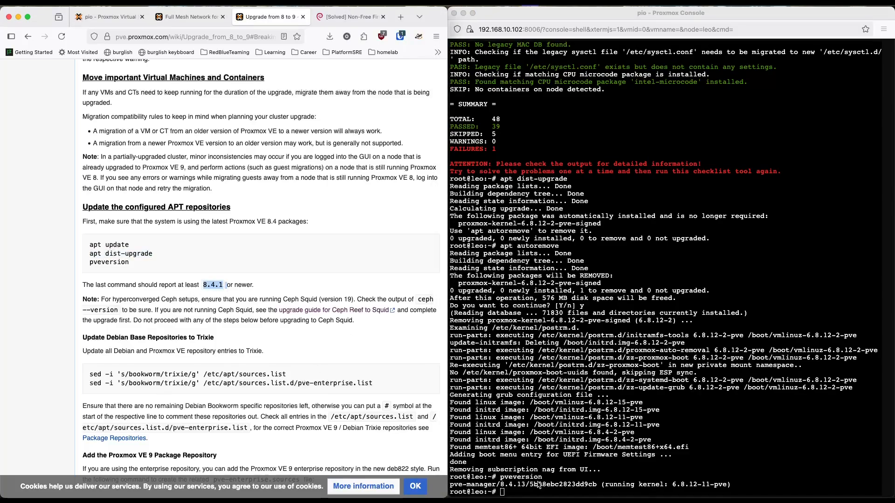
pyautogui.click(524, 488)
pyautogui.moveTo(501, 485); pyautogui.dragTo(525, 485)
pyautogui.click(526, 485)
# Step: Copy the wiki's sed command replacing bookworm with trixie in /etc/apt/sources.list and run it on leo
pyautogui.scroll(-5, 331, 358)
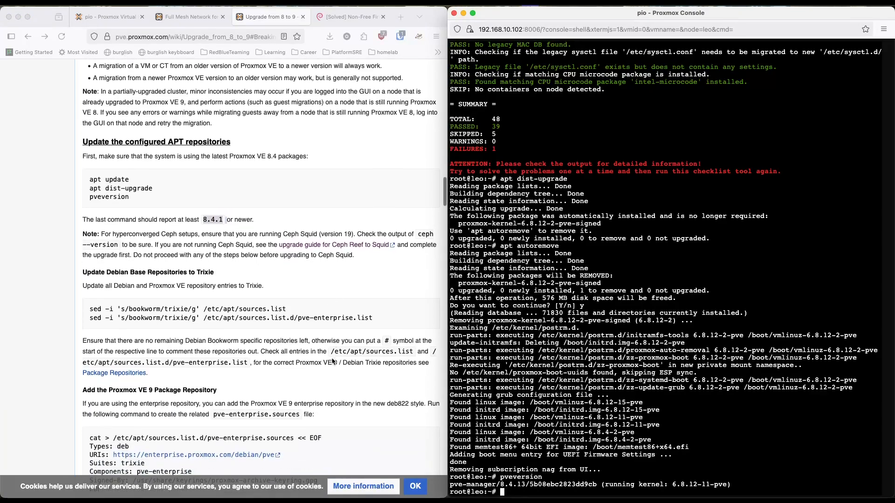
pyautogui.scroll(-2, 332, 361)
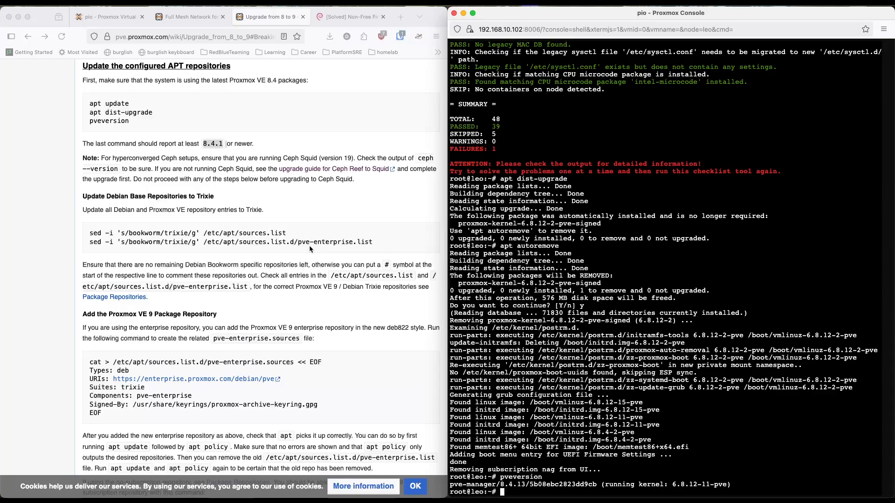
pyautogui.click(155, 206)
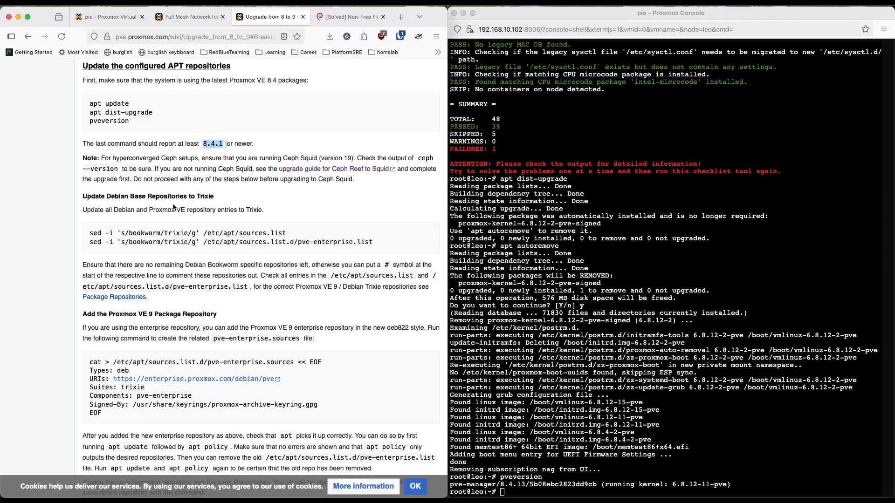
pyautogui.moveTo(292, 228); pyautogui.dragTo(89, 234)
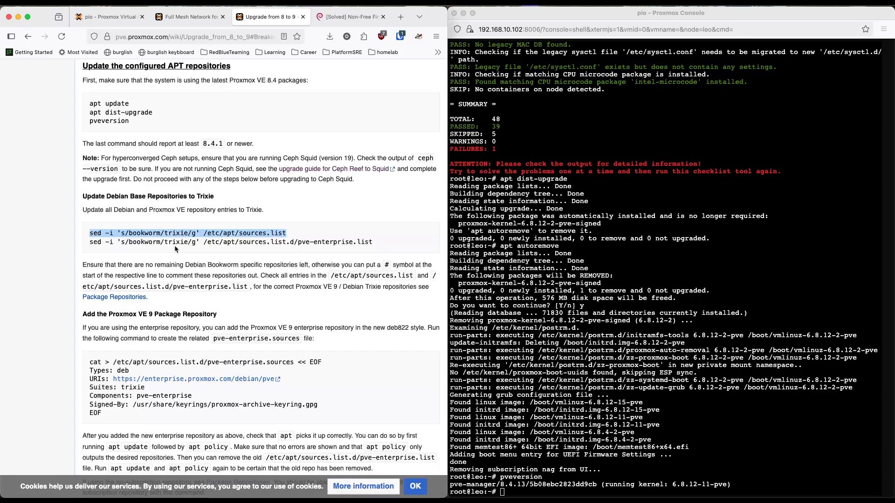
pyautogui.press('super+c')
pyautogui.click(623, 390)
pyautogui.press('super+v')
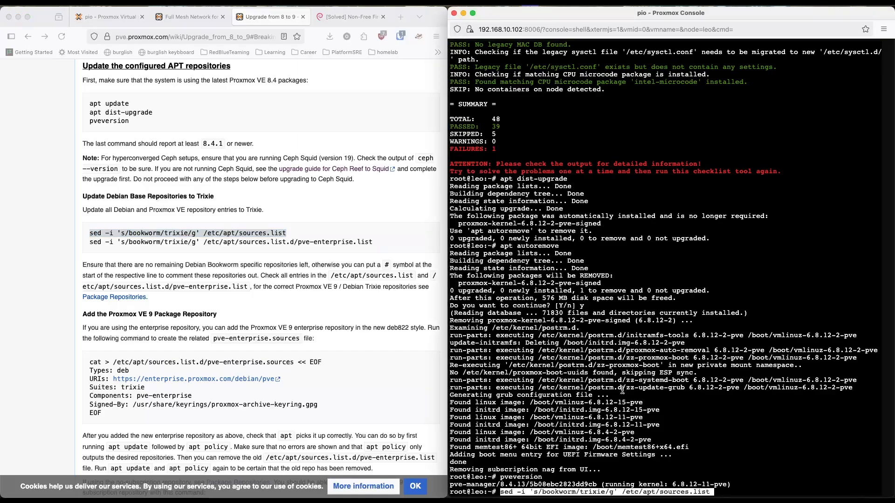
pyautogui.press('Return')
# Step: Open /etc/apt/sources.list in vi to check its repository entries for trixie, and quit without editing
pyautogui.write('vi')
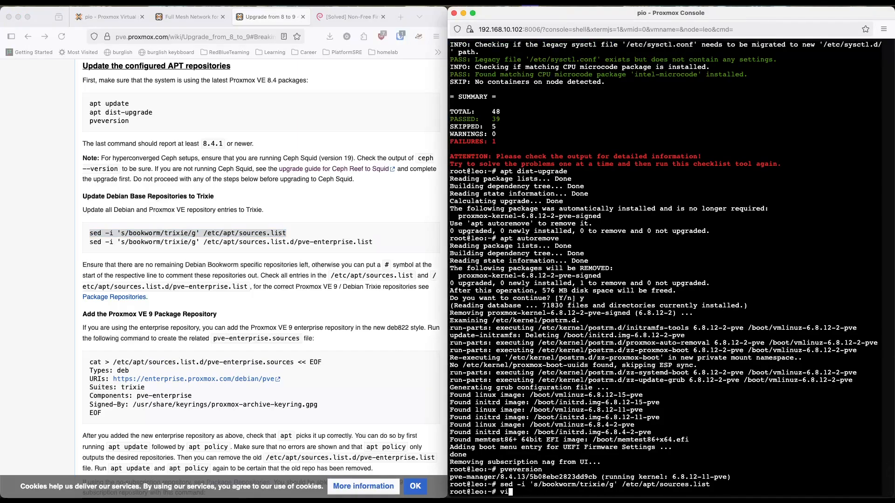
pyautogui.write(' /etc/apt/sources.list')
pyautogui.press('Return')
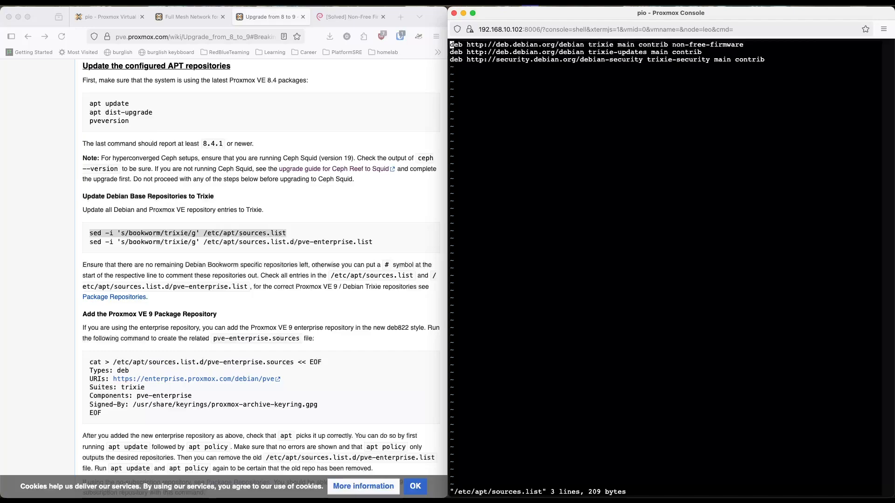
pyautogui.write(':q')
pyautogui.press('Return')
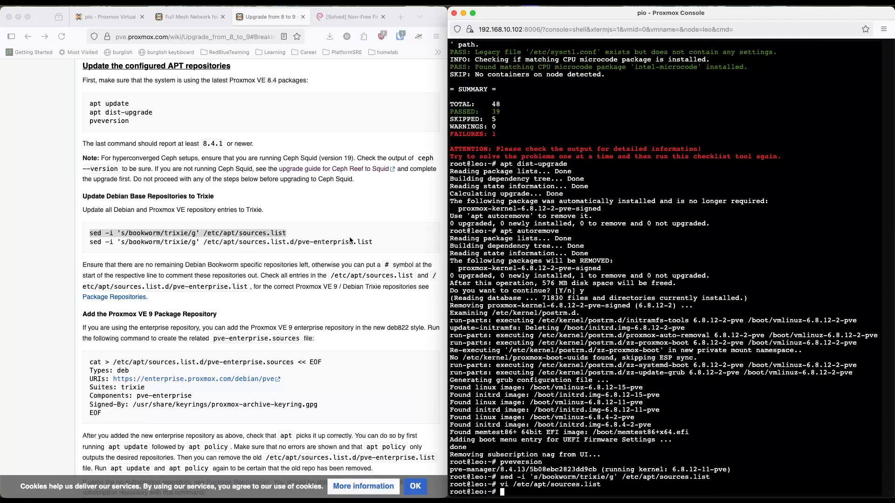
# Step: Open /etc/apt/sources.list.d/pve-enterprise.list in vi to inspect the enterprise repository entry, and quit without editing
pyautogui.click(369, 242)
pyautogui.moveTo(376, 243); pyautogui.dragTo(202, 243)
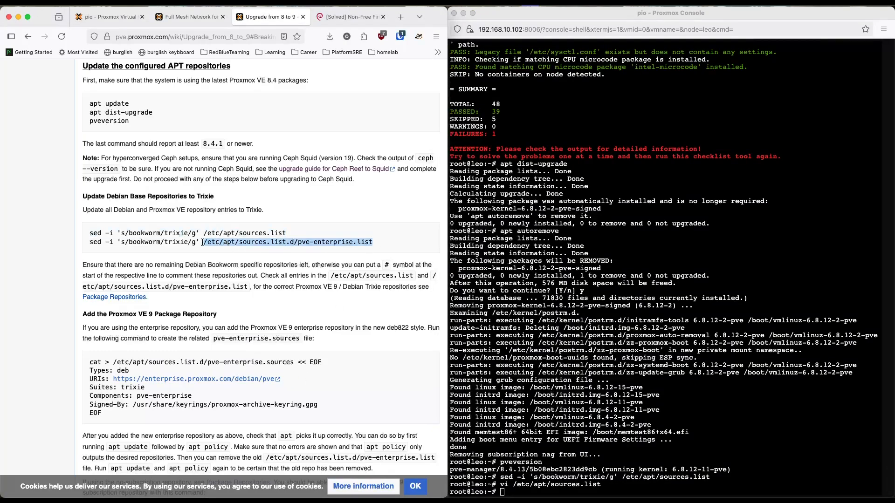
pyautogui.click(555, 426)
pyautogui.write('vi')
pyautogui.press('super+v')
pyautogui.press('Return')
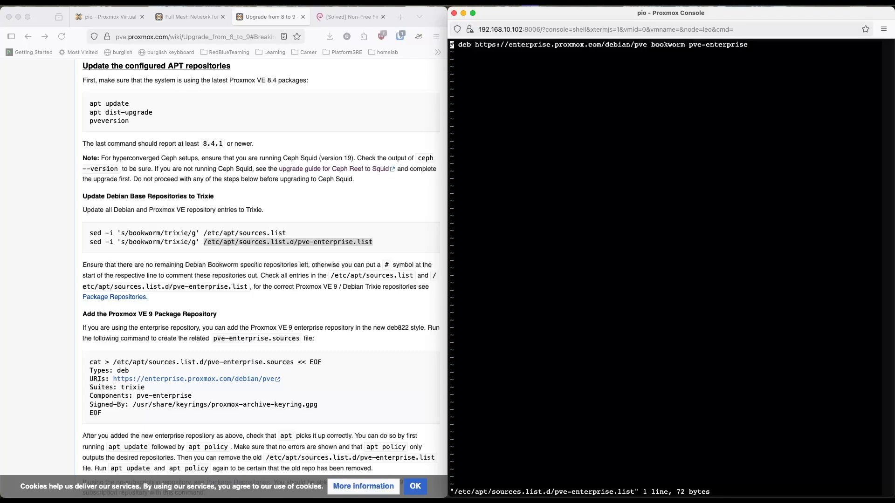
pyautogui.write(':q')
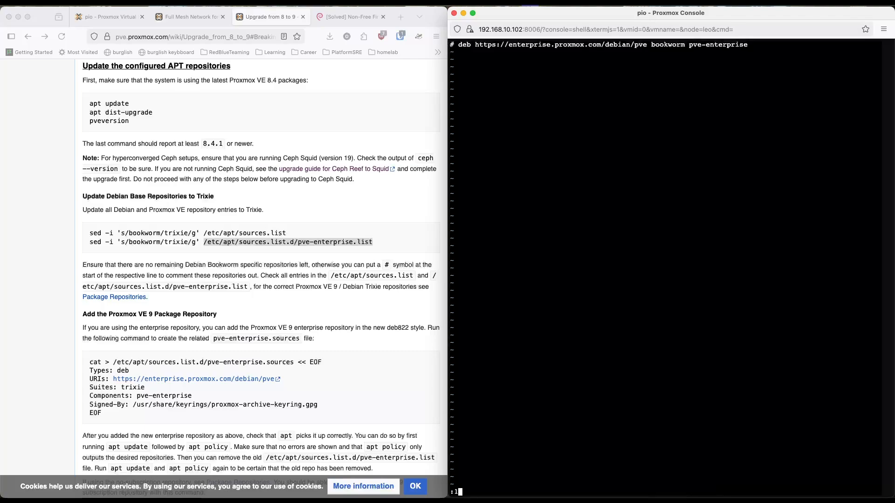
pyautogui.press('Return')
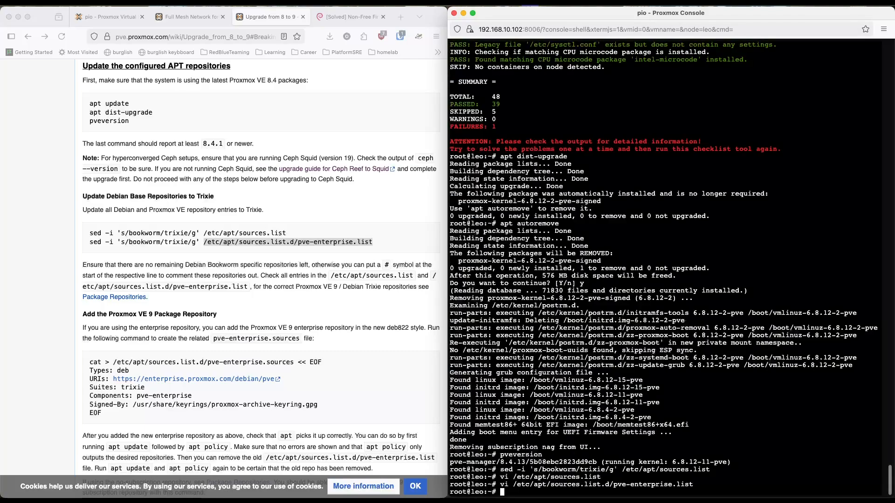
# Step: Copy the wiki's sed command replacing bookworm with trixie in /etc/apt/sources.list.d/pve-enterprise.list and run it on leo
pyautogui.click(349, 264)
pyautogui.moveTo(375, 246); pyautogui.dragTo(88, 247)
pyautogui.press('super+c')
pyautogui.click(561, 383)
pyautogui.press('super+v')
pyautogui.press('Return')
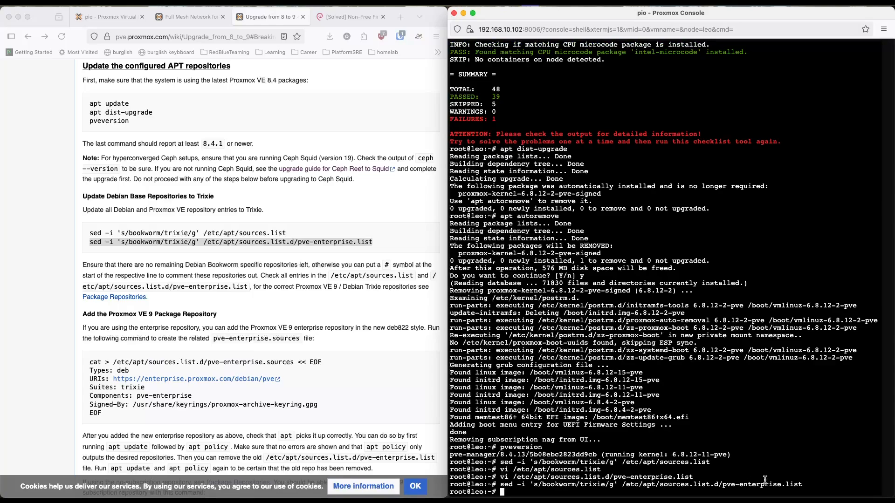
pyautogui.moveTo(803, 485); pyautogui.dragTo(620, 488)
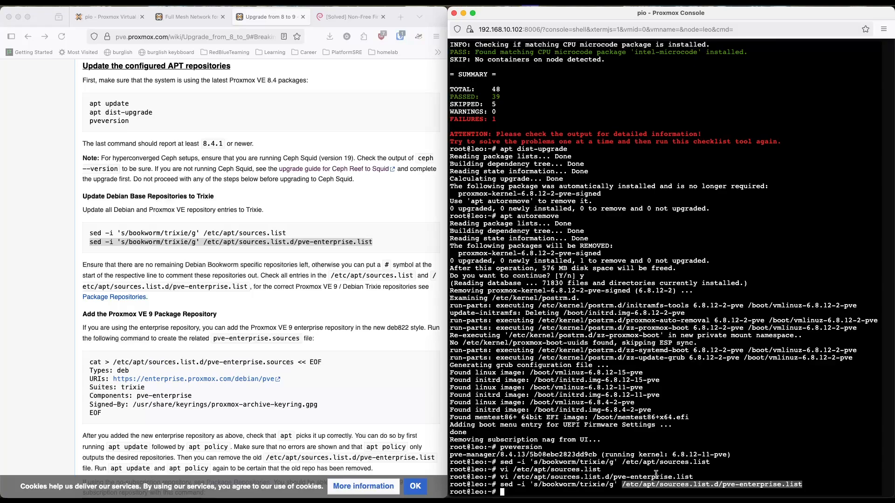
pyautogui.click(540, 482)
# Step: Read the wiki's guidance on leftover Bookworm repositories and the command for adding the Proxmox VE 9 enterprise repository
pyautogui.scroll(-5, 332, 301)
pyautogui.click(371, 278)
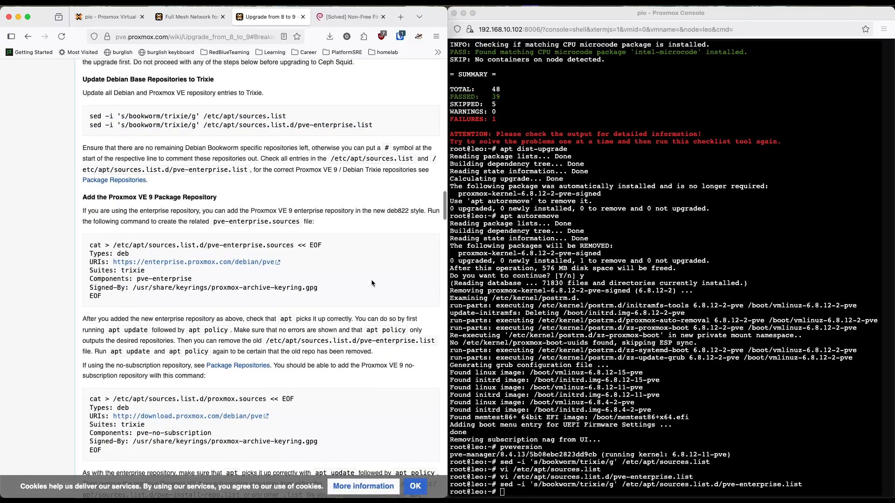
pyautogui.moveTo(155, 148); pyautogui.dragTo(330, 160)
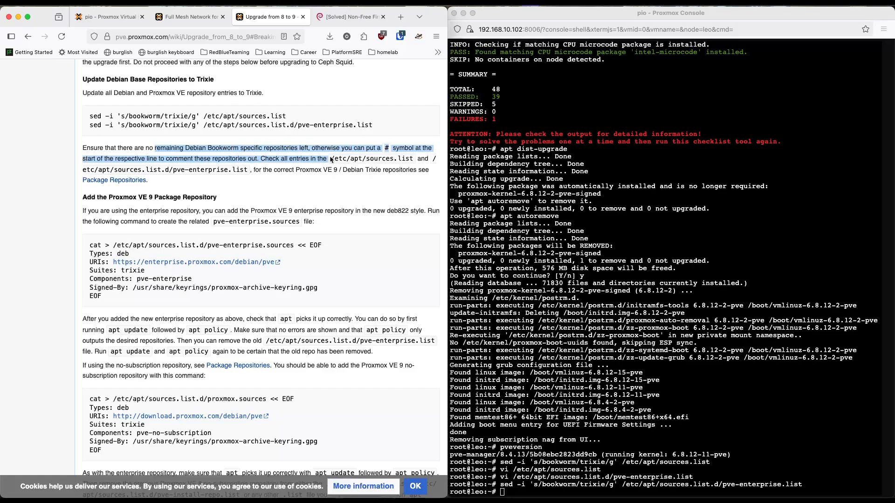
pyautogui.click(348, 182)
pyautogui.moveTo(181, 170); pyautogui.dragTo(252, 175)
pyautogui.click(256, 182)
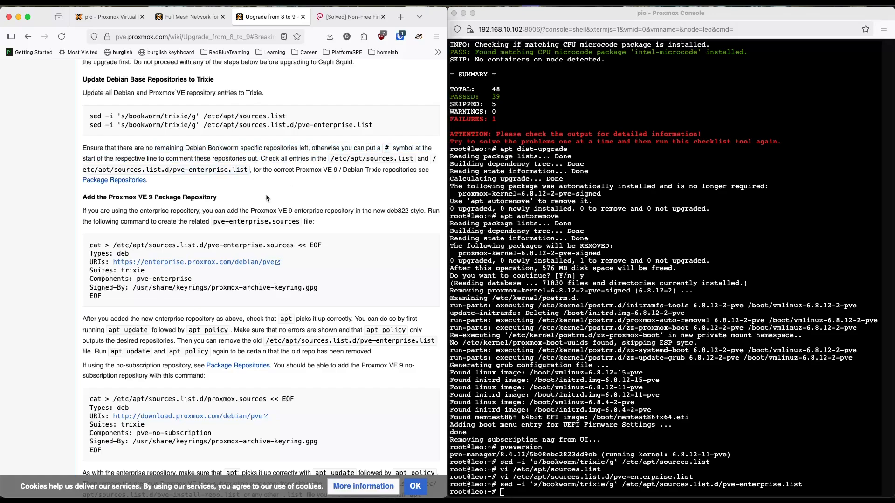
pyautogui.scroll(-2, 267, 197)
pyautogui.moveTo(94, 161); pyautogui.dragTo(173, 162)
pyautogui.scroll(-2, 206, 202)
pyautogui.click(317, 202)
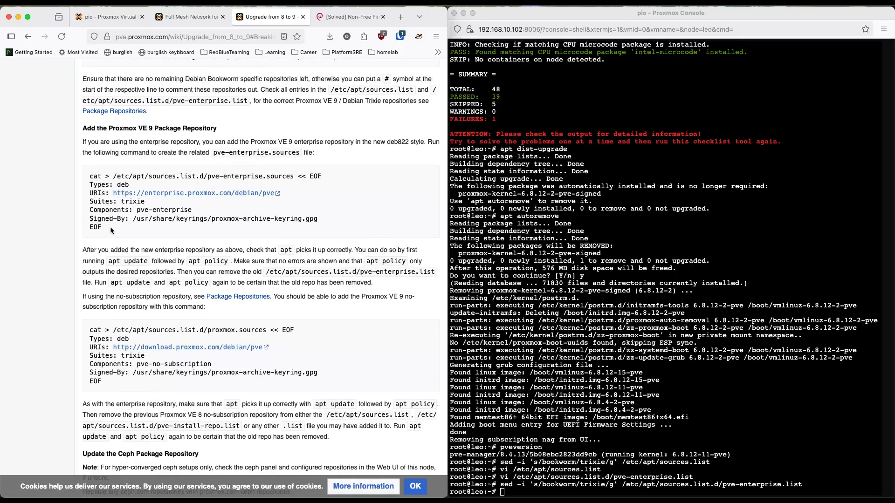
pyautogui.moveTo(116, 231); pyautogui.dragTo(86, 181)
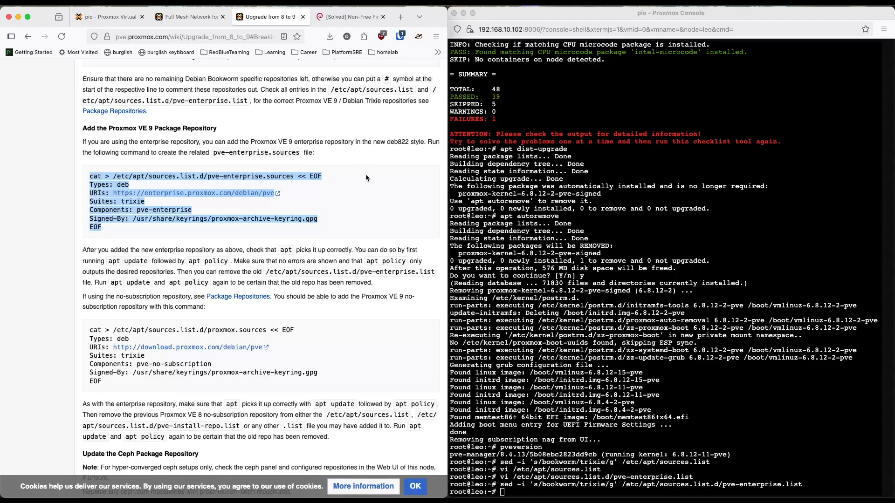
pyautogui.click(345, 197)
pyautogui.scroll(-3, 344, 195)
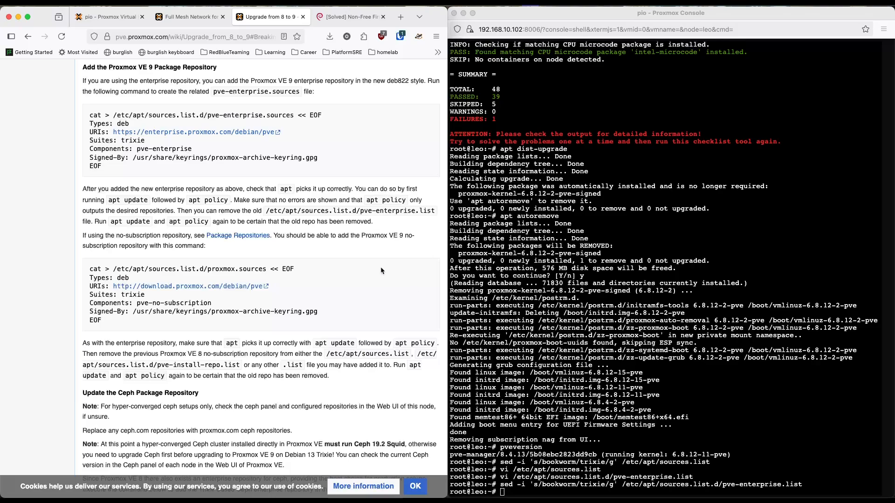
# Step: Read the wiki's instructions for adding the Proxmox VE 9 no-subscription repository
pyautogui.click(579, 358)
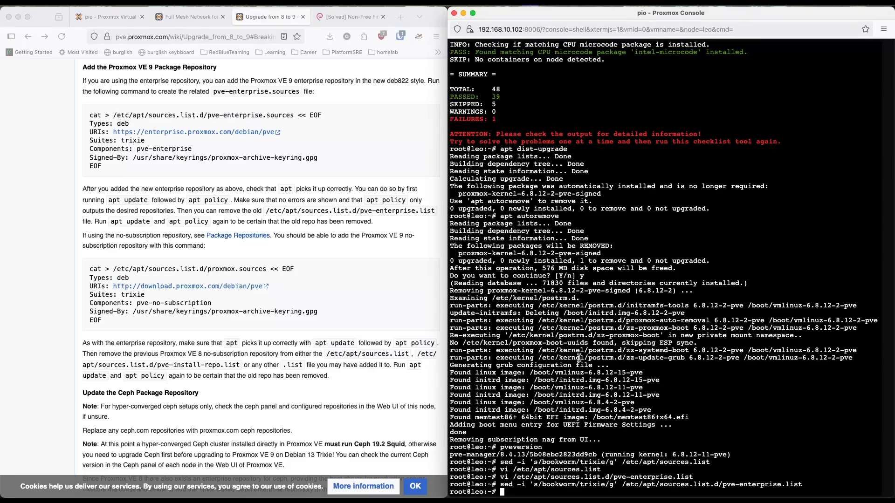
pyautogui.click(136, 237)
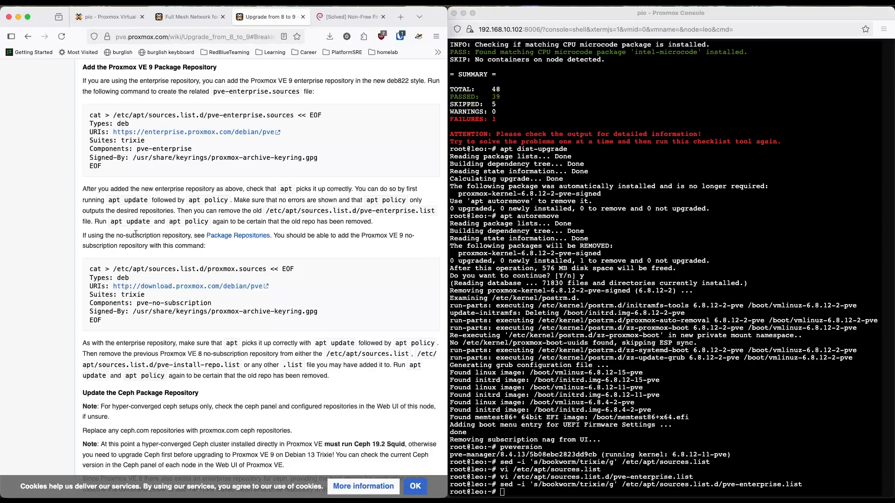
pyautogui.moveTo(116, 235); pyautogui.dragTo(194, 235)
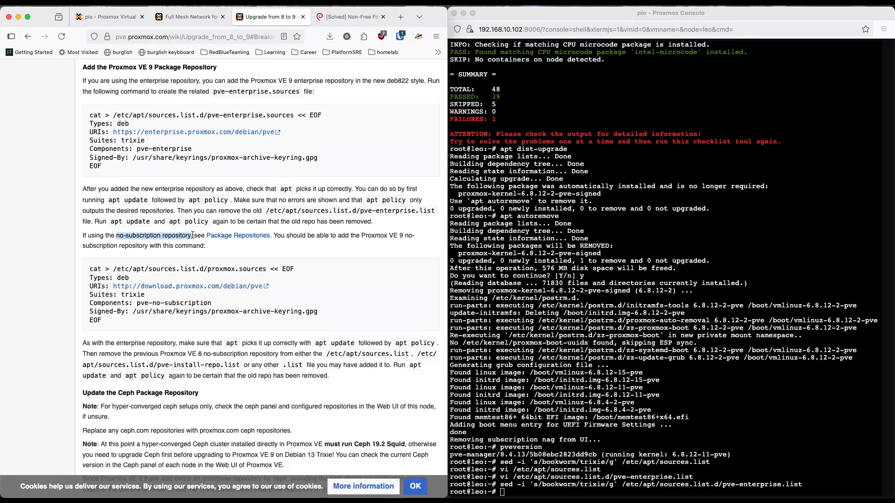
pyautogui.click(246, 241)
pyautogui.moveTo(286, 236); pyautogui.dragTo(307, 246)
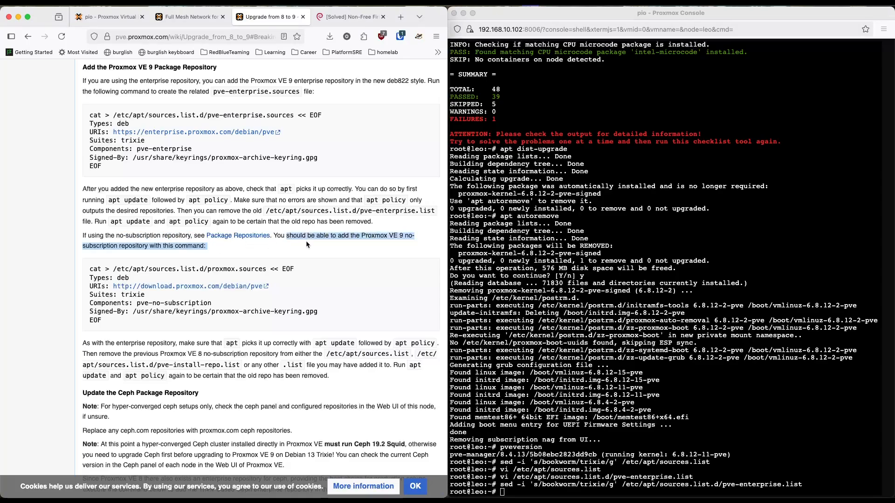
pyautogui.click(309, 256)
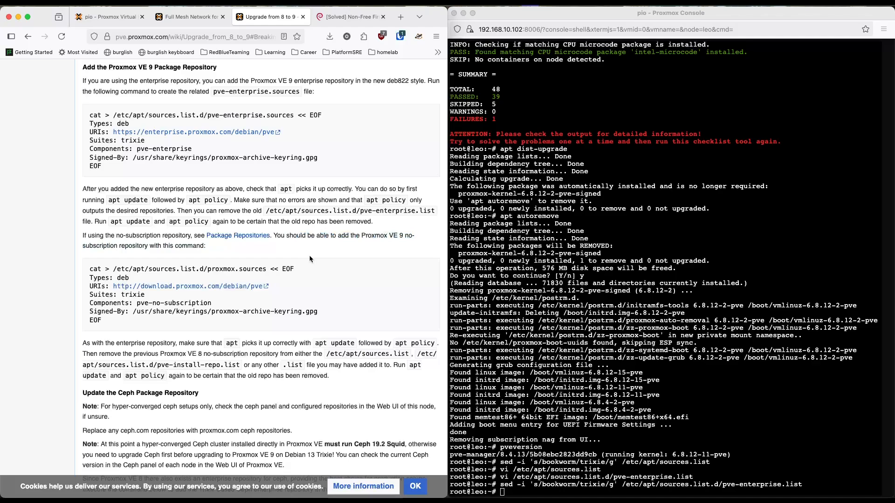
# Step: Copy the wiki's no-subscription repository command and run it on leo to create /etc/apt/sources.list.d/proxmox.sources for Trixie
pyautogui.scroll(-2, 145, 321)
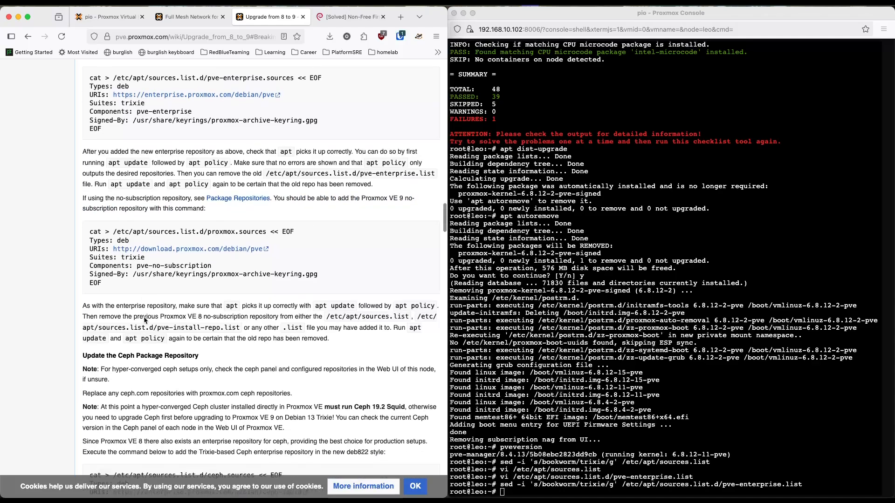
pyautogui.moveTo(112, 286); pyautogui.dragTo(87, 235)
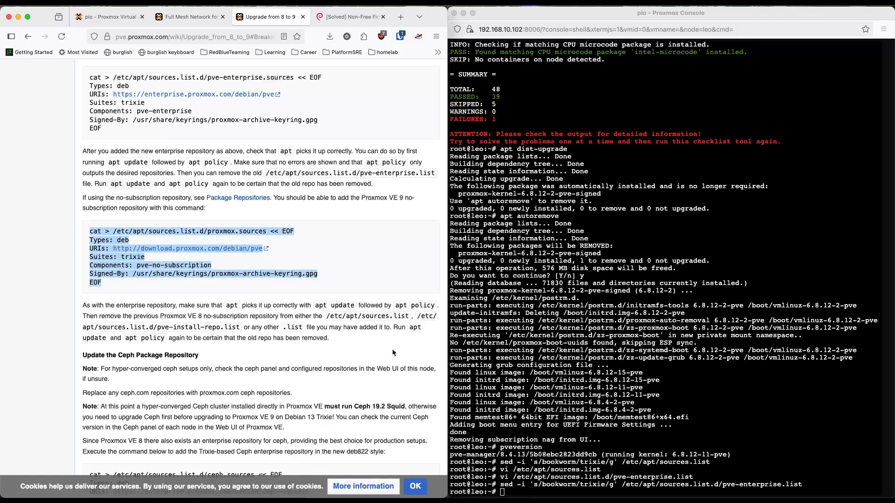
pyautogui.click(706, 382)
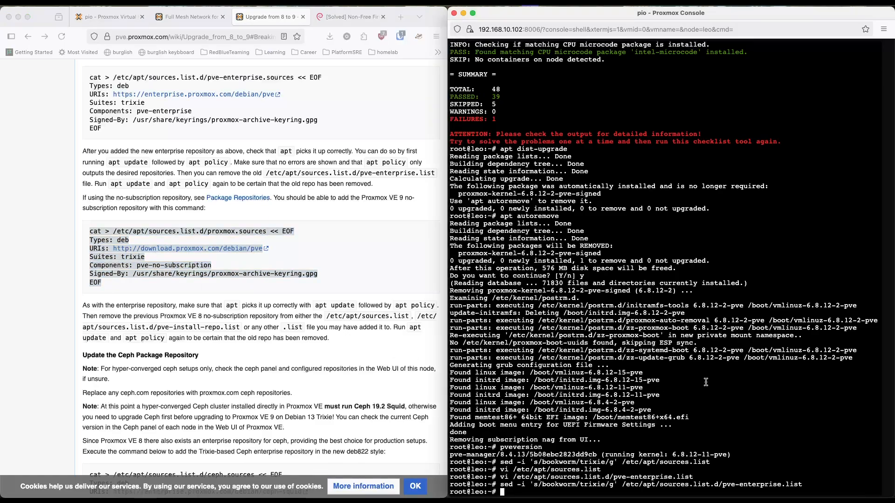
pyautogui.press('super+v')
pyautogui.press('Return')
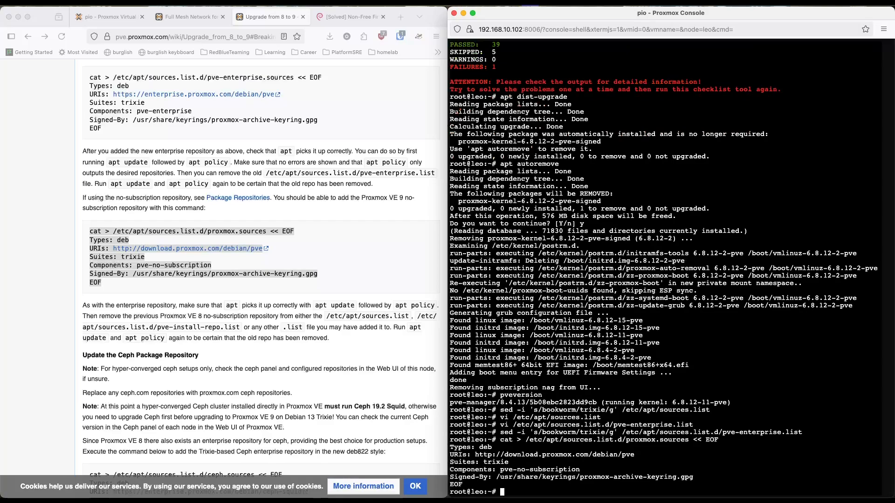
# Step: Refresh leo's package index with apt update, following the wiki's check for the added Proxmox VE repository
pyautogui.scroll(2, 363, 277)
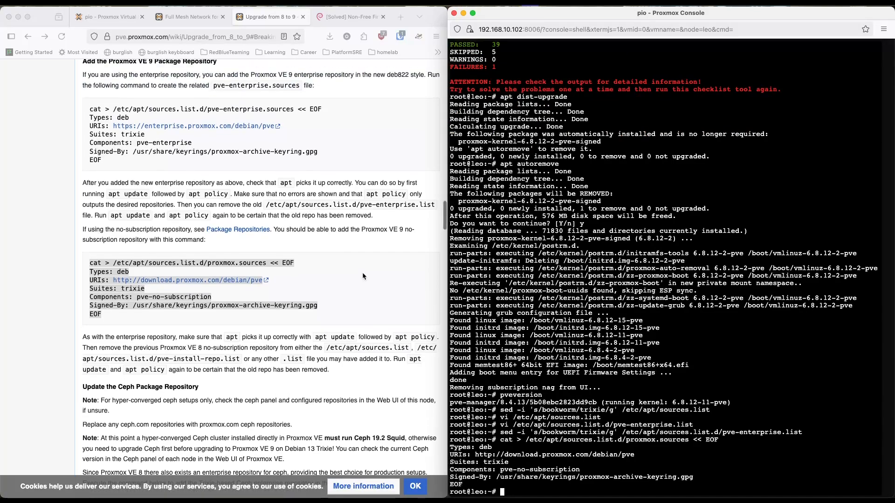
pyautogui.click(200, 191)
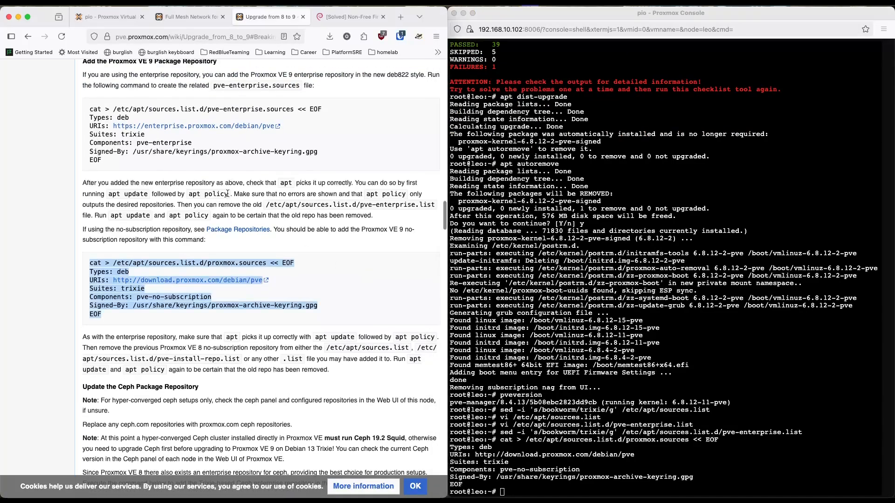
pyautogui.click(744, 392)
pyautogui.write('apt udpate')
pyautogui.press('Return')
pyautogui.write('apt update')
pyautogui.press('Return')
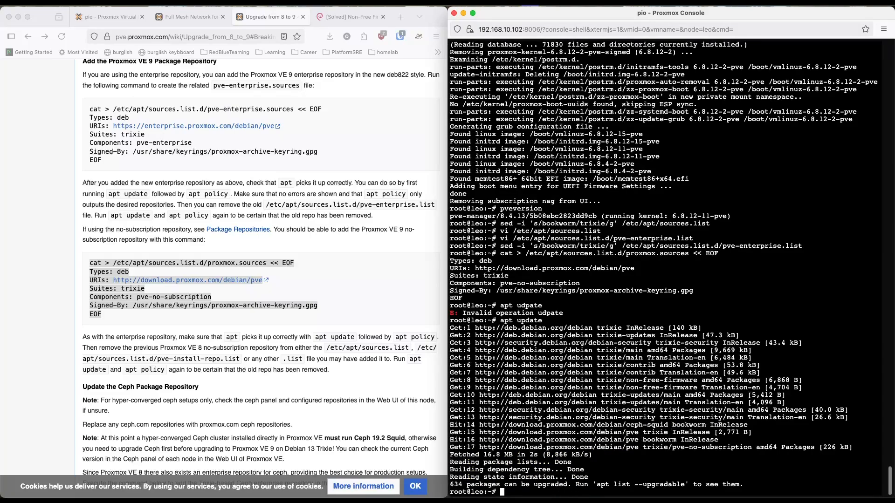
# Step: Run apt policy on leo to check the configured repositories, and review the package upgrade summary from the index refresh
pyautogui.write('apt policy')
pyautogui.press('Return')
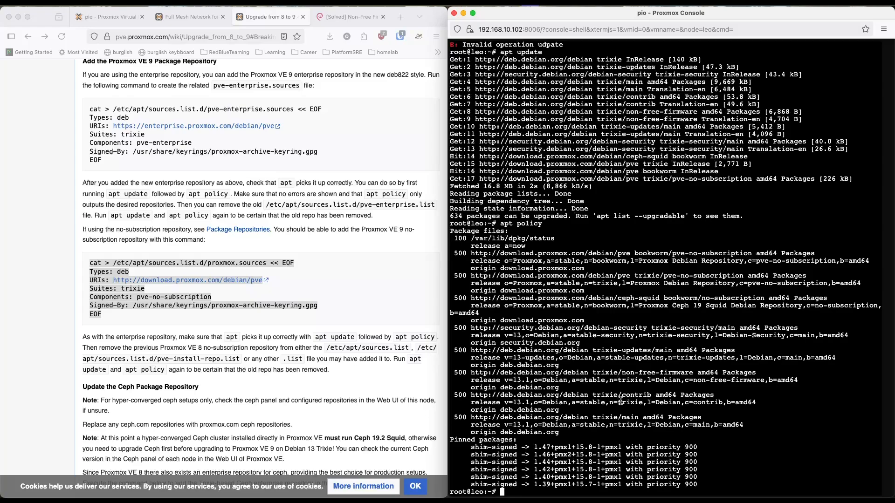
pyautogui.click(309, 346)
pyautogui.scroll(-1, 309, 345)
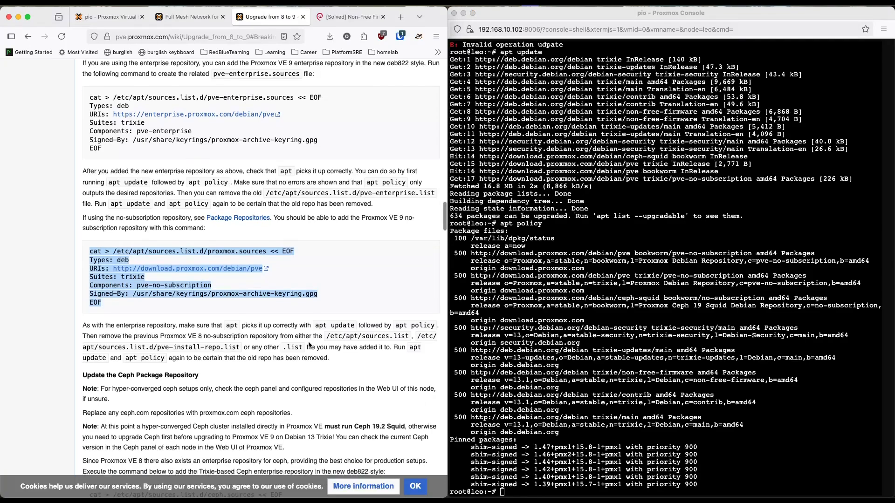
pyautogui.click(453, 218)
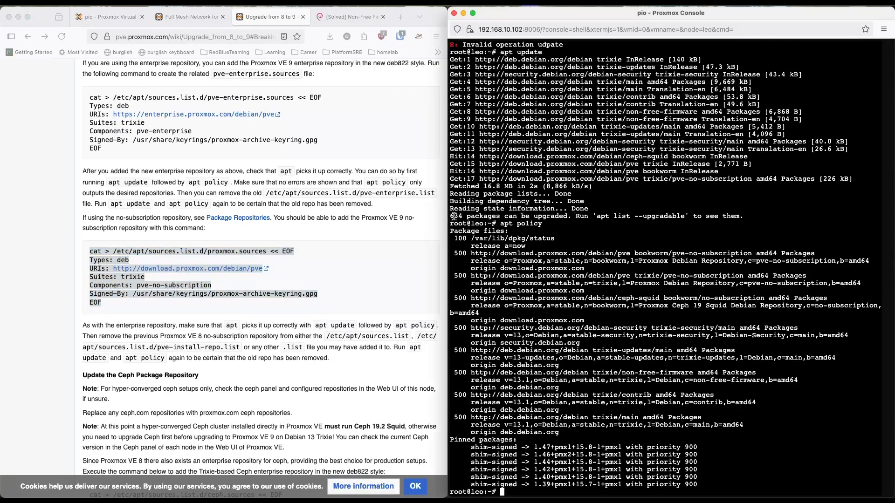
pyautogui.moveTo(451, 216); pyautogui.dragTo(565, 216)
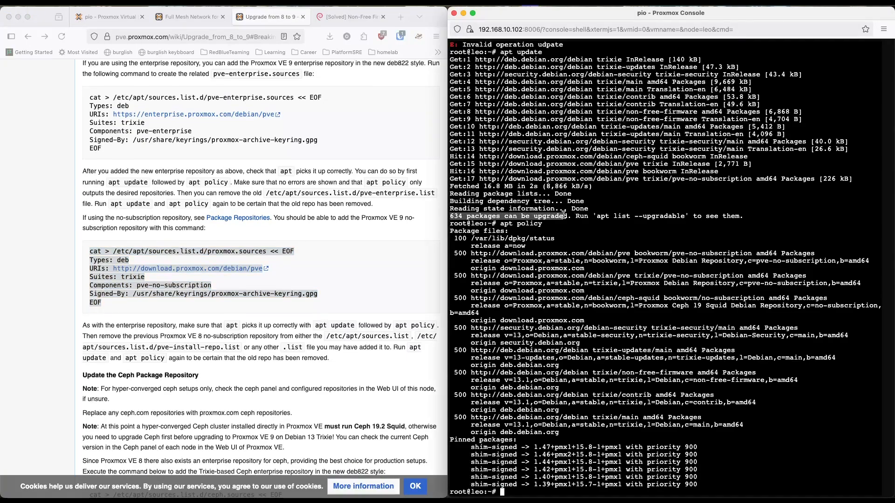
# Step: Read the wiki's notes on updating the Ceph package repository, including the required Ceph version for hyper-converged clusters
pyautogui.click(351, 303)
pyautogui.scroll(-5, 351, 303)
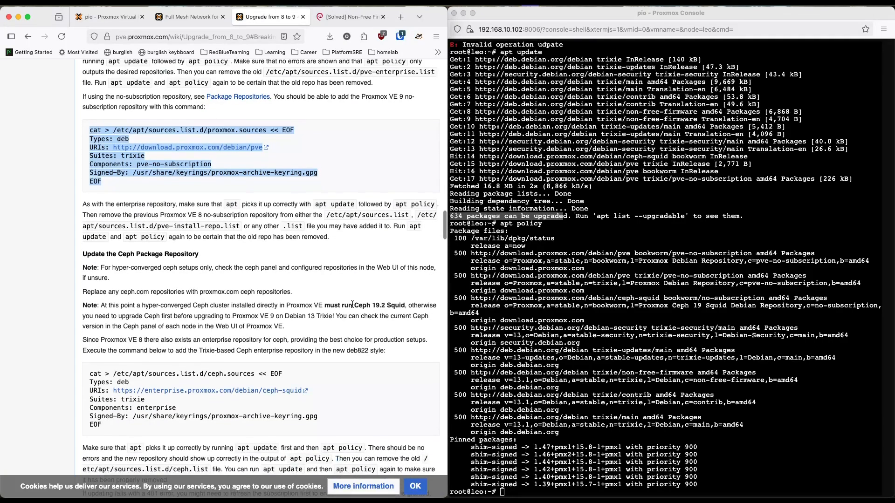
pyautogui.scroll(-1, 352, 304)
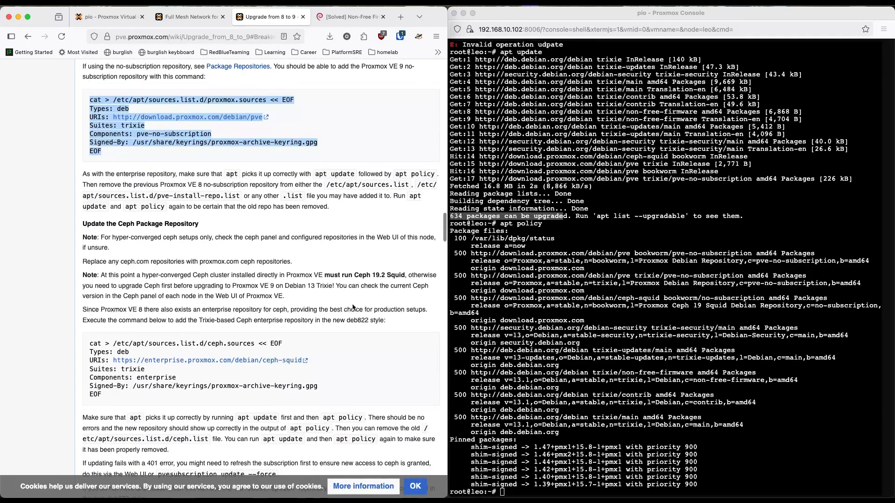
pyautogui.scroll(-1, 241, 251)
pyautogui.click(196, 205)
pyautogui.moveTo(163, 206); pyautogui.dragTo(283, 207)
pyautogui.click(209, 213)
pyautogui.scroll(-1, 317, 239)
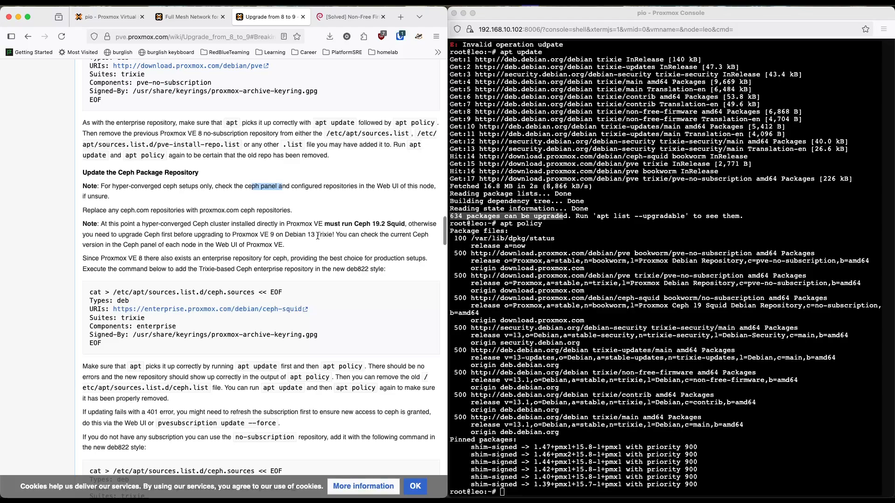
pyautogui.scroll(-1, 330, 291)
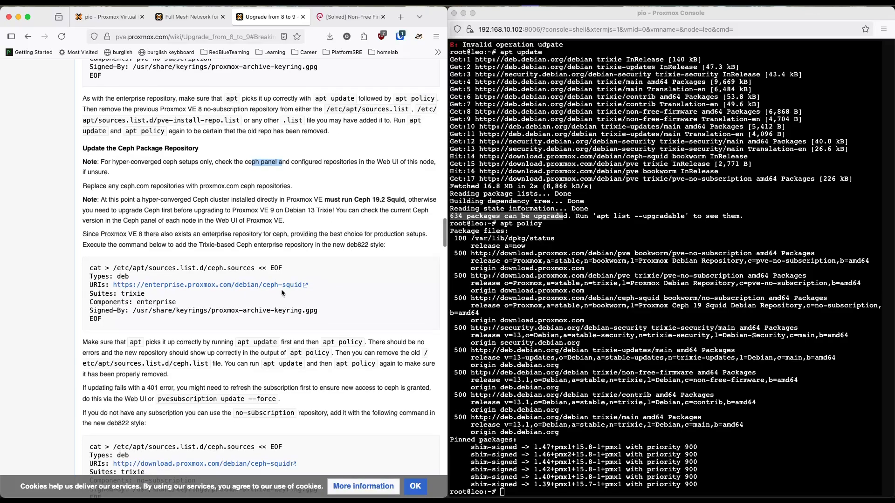
# Step: Compare the wiki's commands for adding the Trixie-based Ceph enterprise and no-subscription repositories
pyautogui.scroll(-1, 282, 291)
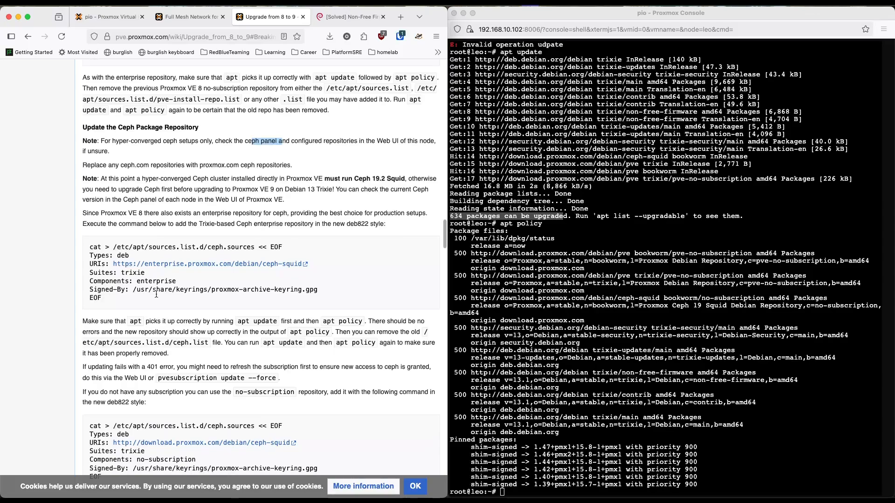
pyautogui.scroll(-1, 156, 295)
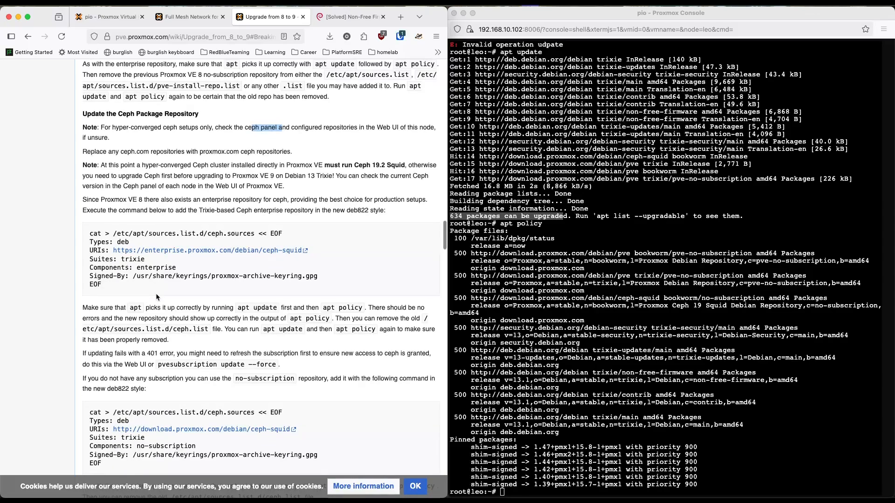
pyautogui.scroll(-1, 155, 292)
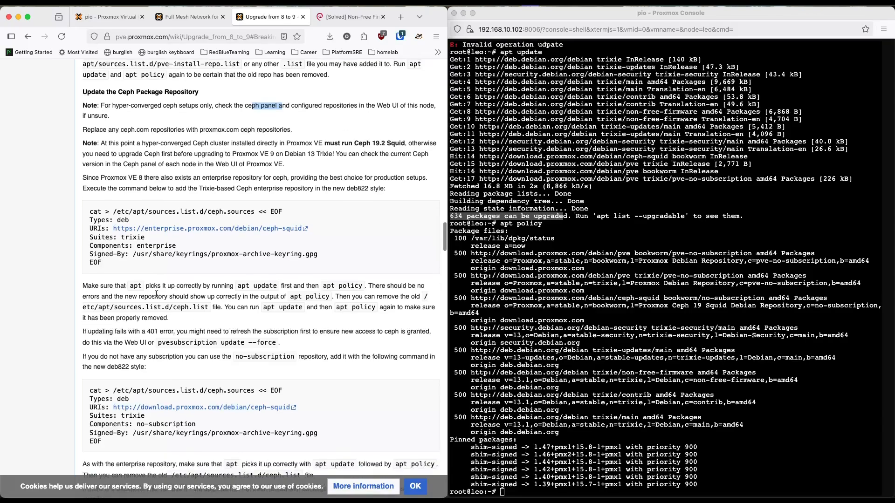
pyautogui.click(178, 360)
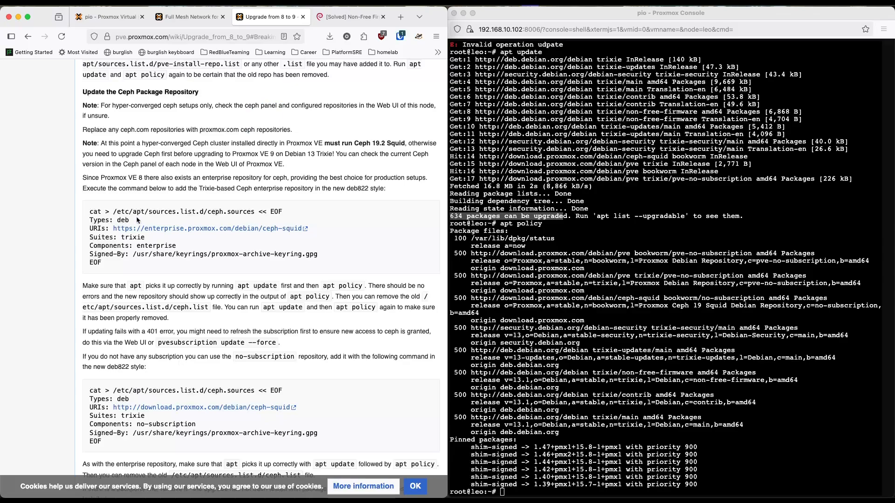
pyautogui.moveTo(83, 106); pyautogui.dragTo(189, 262)
pyautogui.click(192, 270)
pyautogui.scroll(-3, 146, 335)
pyautogui.moveTo(83, 285); pyautogui.dragTo(185, 377)
pyautogui.click(173, 374)
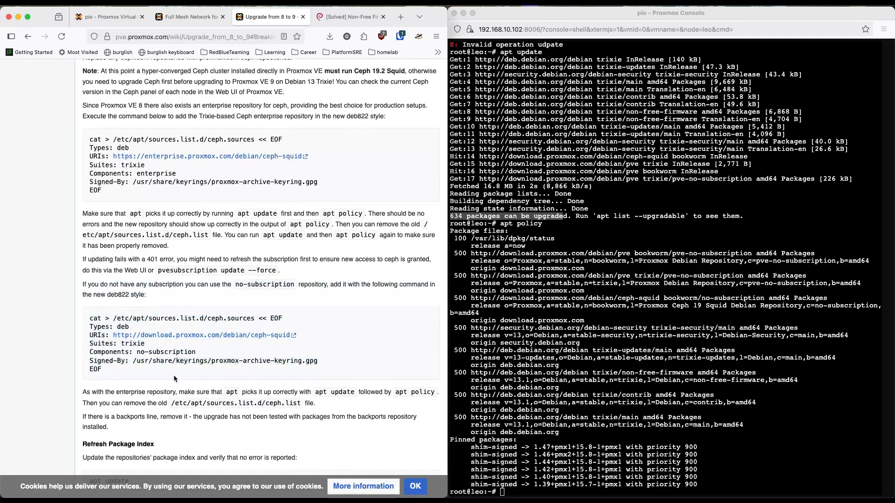
# Step: Copy the wiki's Ceph Squid no-subscription command and run it on leo to create /etc/apt/sources.list.d/ceph.sources for Trixie
pyautogui.scroll(-3, 173, 375)
pyautogui.moveTo(112, 309); pyautogui.dragTo(90, 256)
pyautogui.press('super+c')
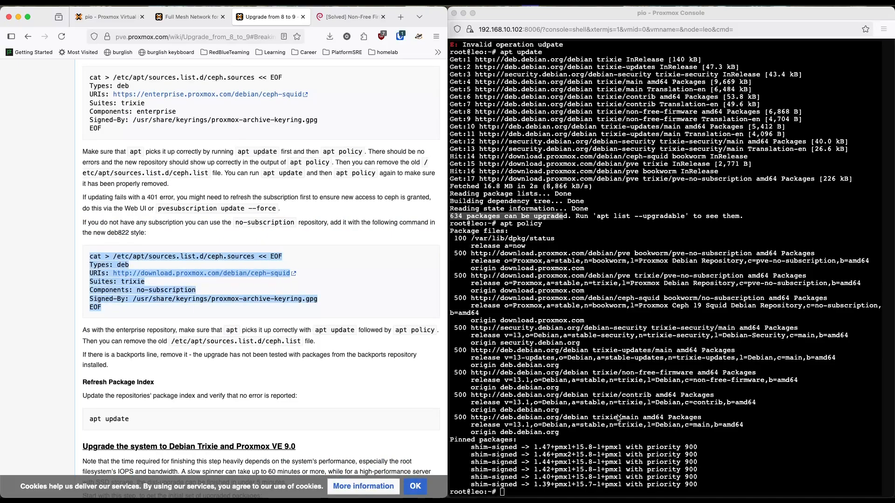
pyautogui.click(802, 446)
pyautogui.press('super+v')
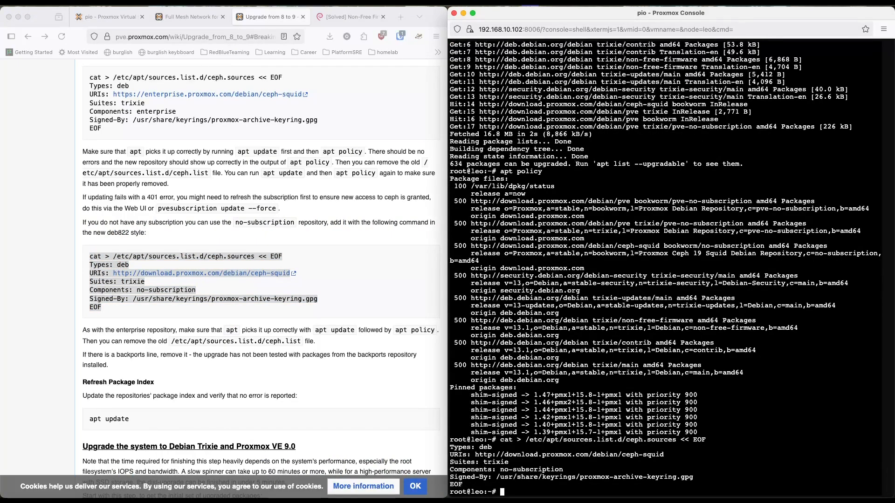
# Step: Run apt update on leo to load the Ceph Trixie repository, and go to the wiki's system upgrade section
pyautogui.write('apt update')
pyautogui.press('Return')
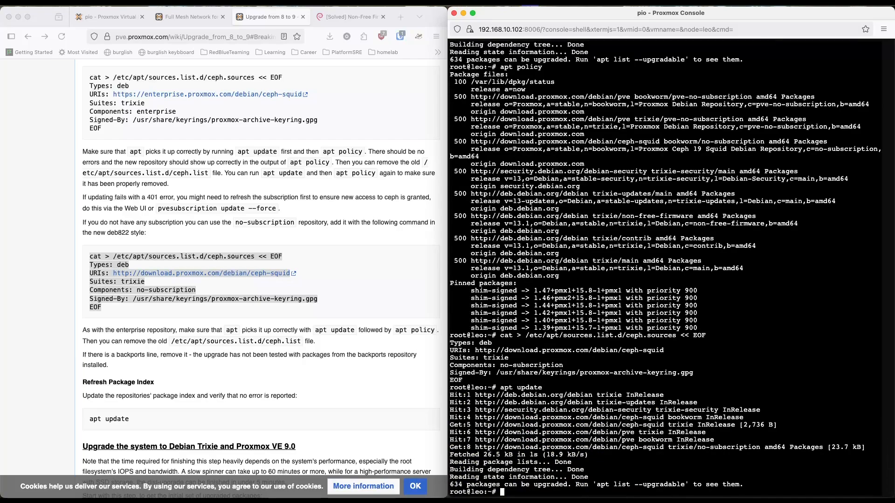
pyautogui.scroll(-5, 298, 399)
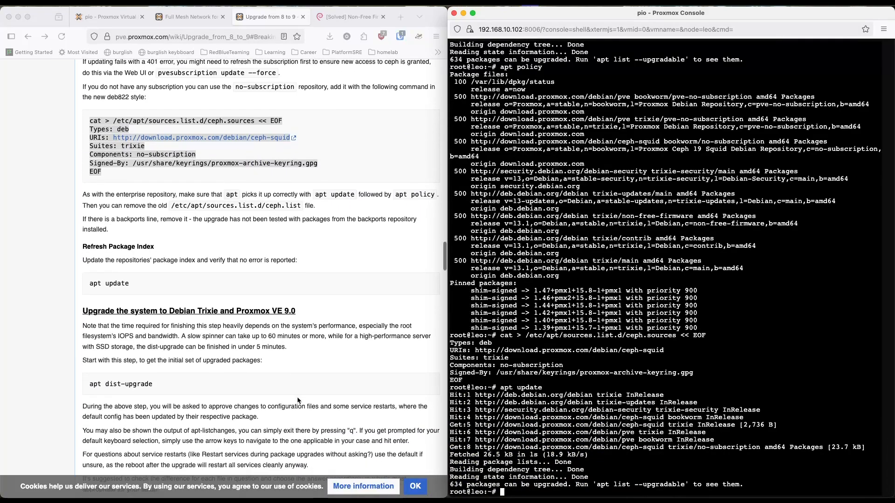
pyautogui.scroll(-1, 298, 399)
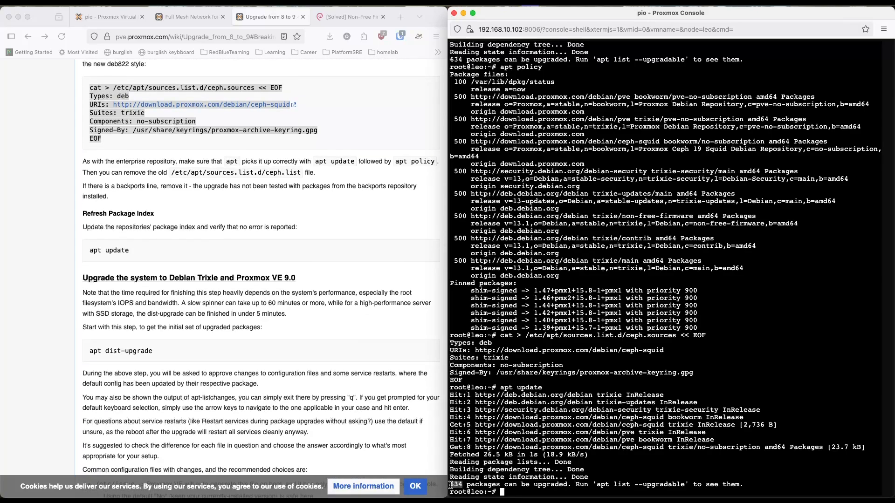
# Step: List leo's upgradable packages in a pager with apt list --upgradable | less
pyautogui.write('apt list --u')
pyautogui.press('Tab')
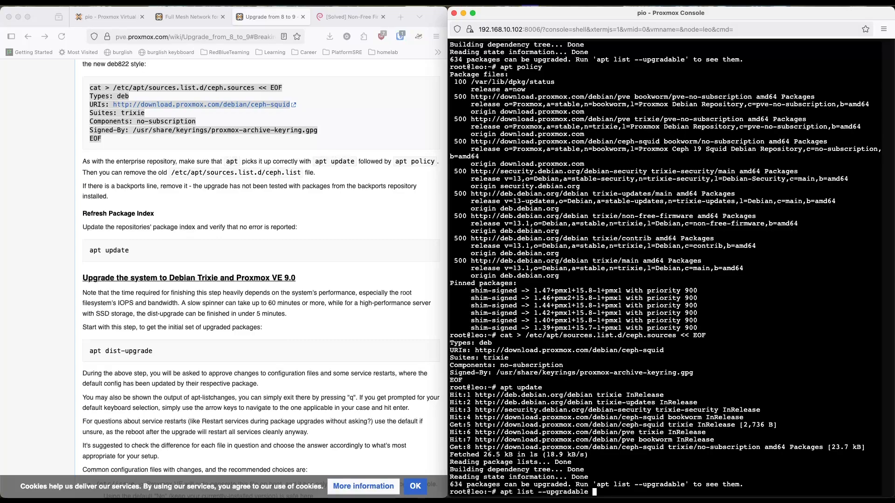
pyautogui.write('| less')
pyautogui.press('Return')
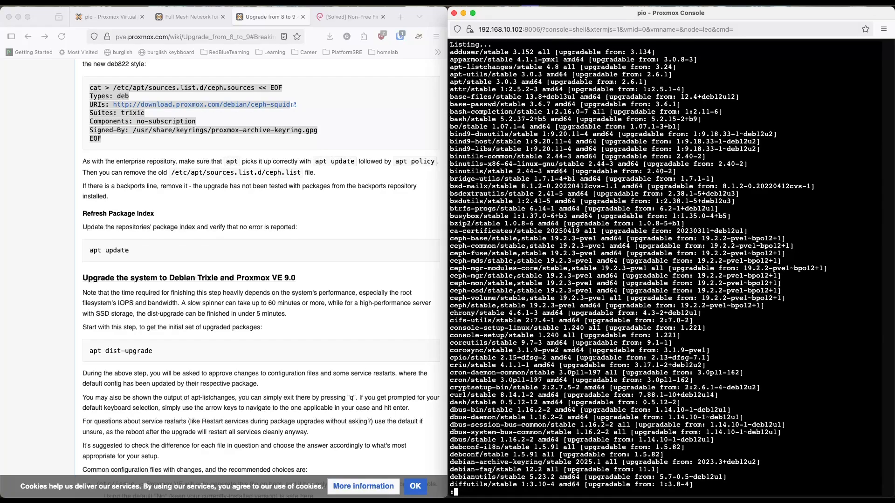
# Step: Examine the upgradable package list, including the bind9, Ceph and corosync versions, and quit the pager
pyautogui.doubleClick(472, 135)
pyautogui.moveTo(478, 255); pyautogui.dragTo(455, 254)
pyautogui.click(516, 340)
pyautogui.scroll(-3, 515, 341)
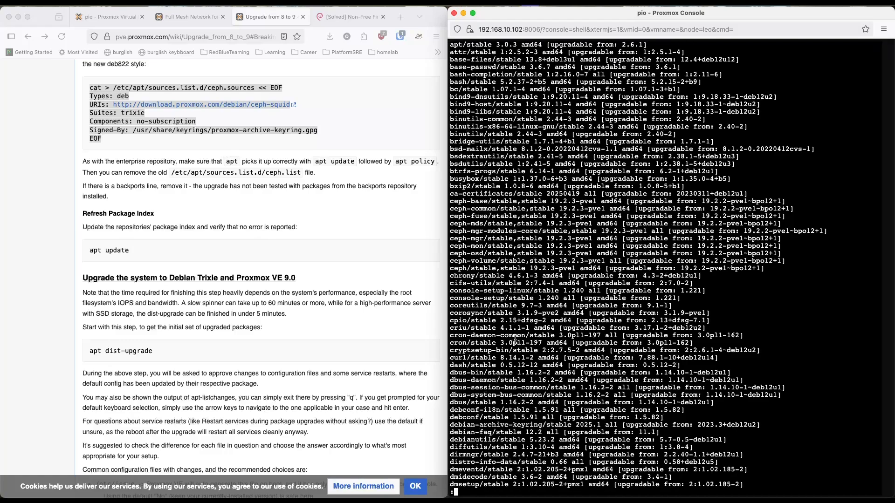
pyautogui.doubleClick(481, 311)
pyautogui.click(504, 361)
pyautogui.scroll(-2, 504, 360)
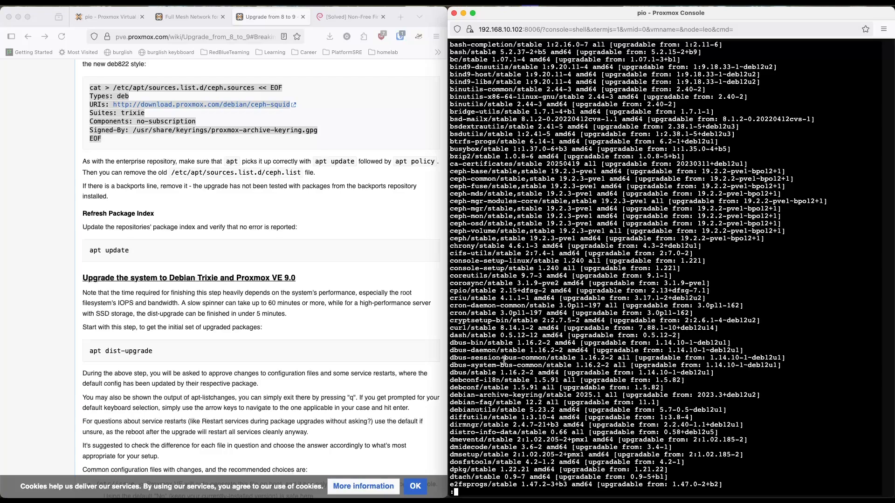
pyautogui.scroll(-7, 504, 360)
pyautogui.scroll(-12, 504, 361)
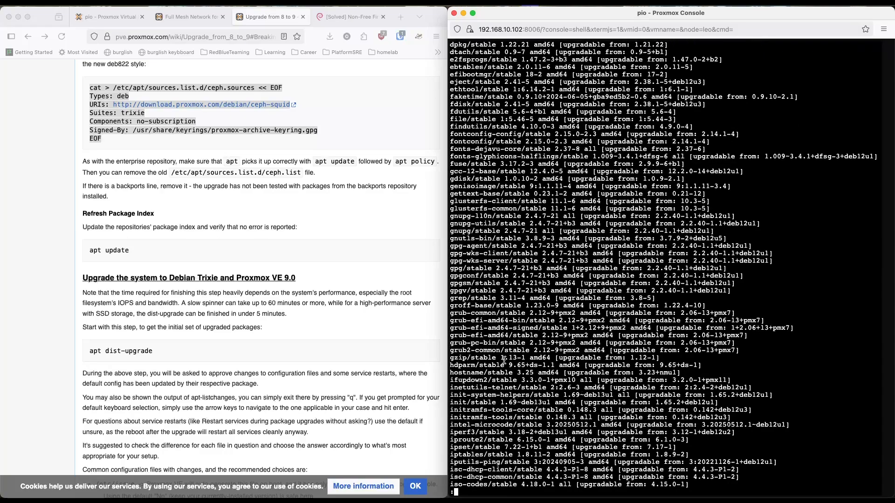
pyautogui.scroll(-10, 504, 360)
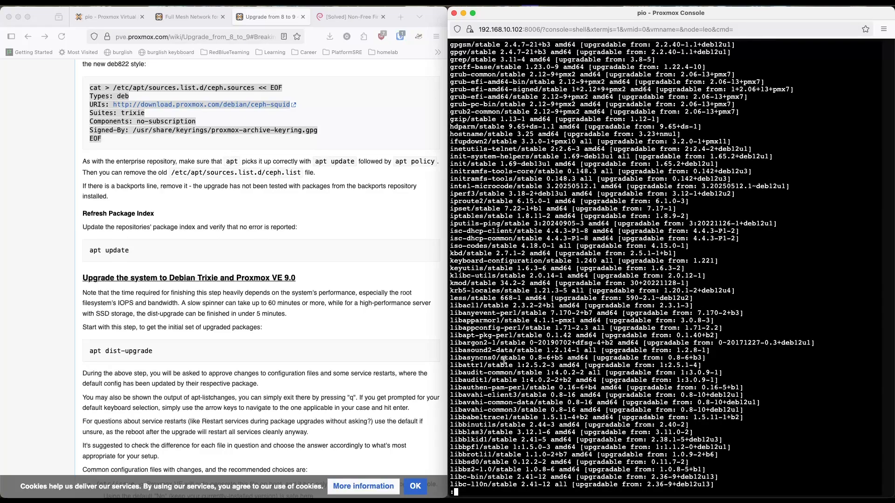
pyautogui.press('q')
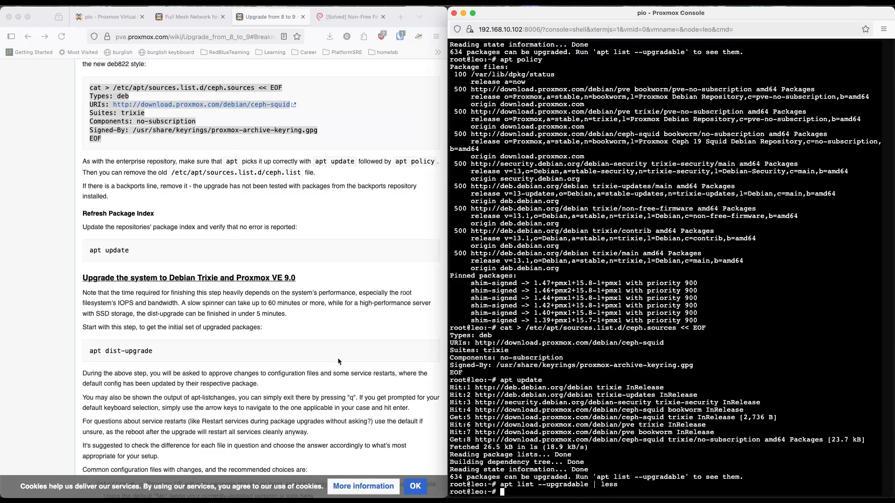
# Step: Copy the wiki's apt dist-upgrade command, run it on leo, and answer y to start the upgrade to Trixie and Proxmox VE 9
pyautogui.scroll(-2, 339, 361)
pyautogui.scroll(-3, 339, 361)
pyautogui.click(239, 219)
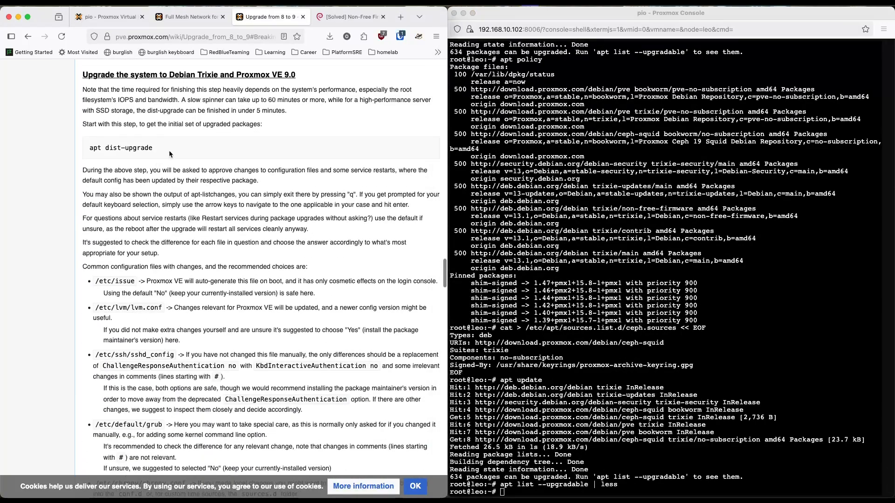
pyautogui.moveTo(166, 150); pyautogui.dragTo(87, 152)
pyautogui.press('super+c')
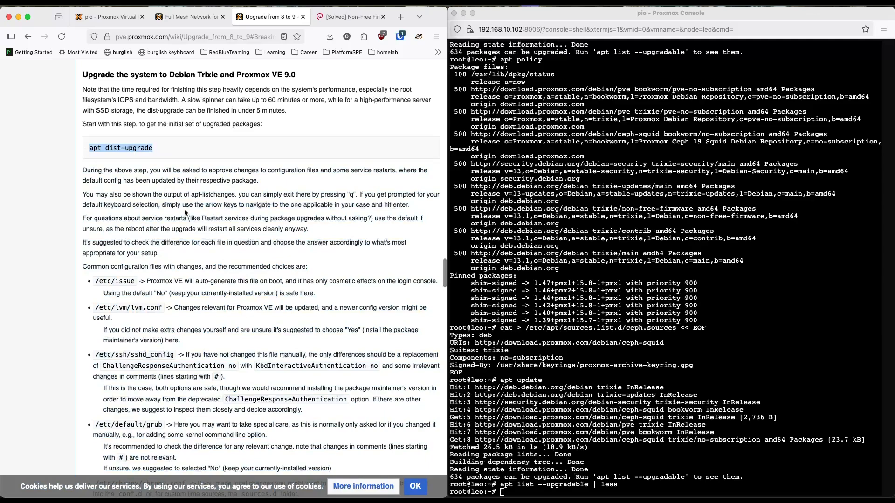
pyautogui.click(655, 353)
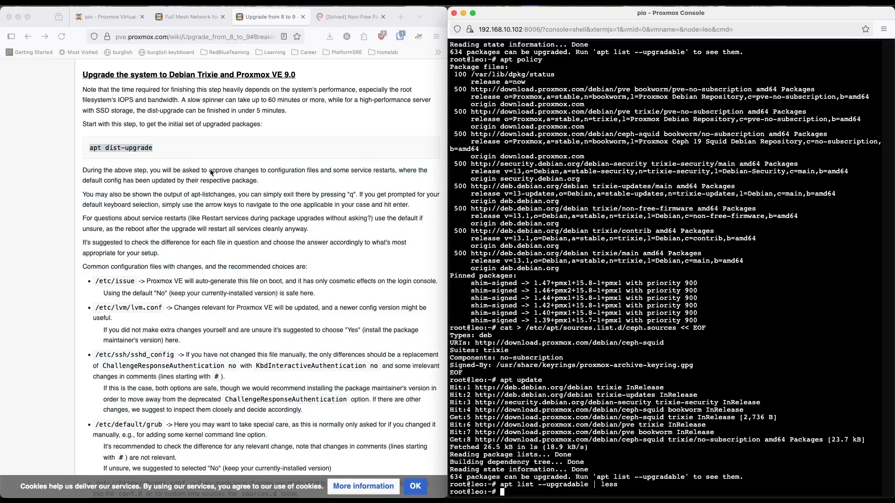
pyautogui.click(100, 169)
pyautogui.moveTo(100, 169); pyautogui.dragTo(266, 187)
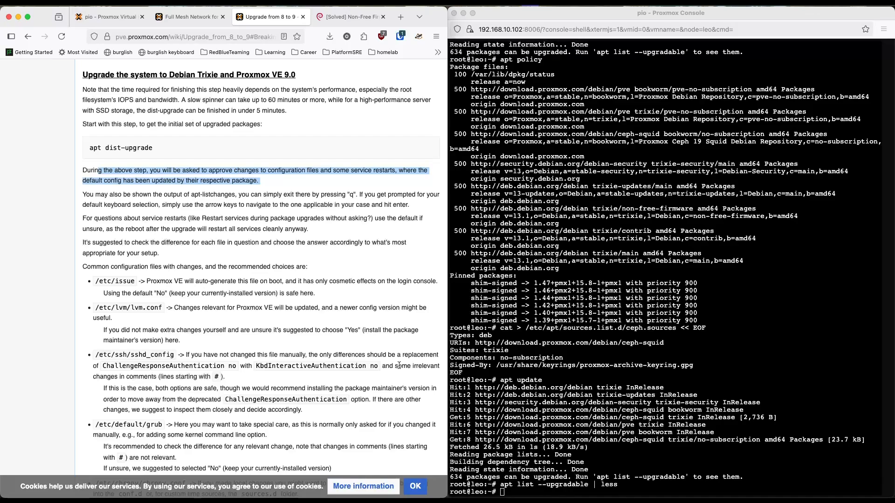
pyautogui.click(638, 387)
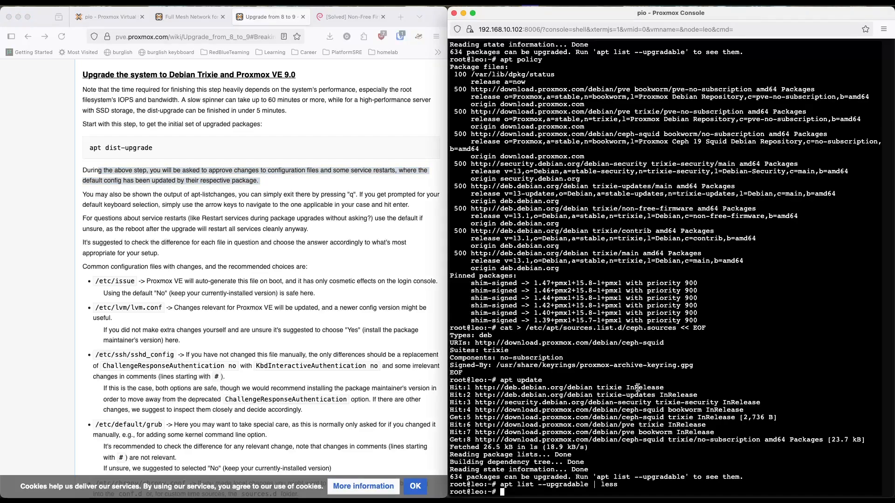
pyautogui.press('super+v')
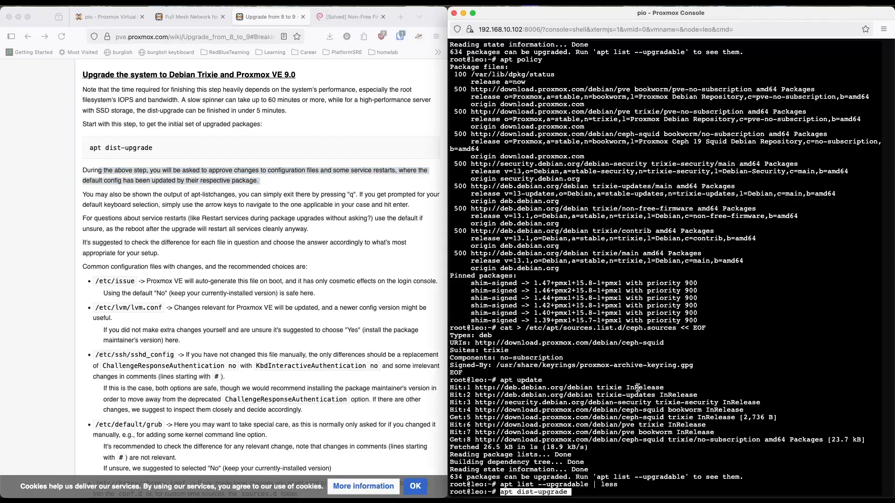
pyautogui.press('Return')
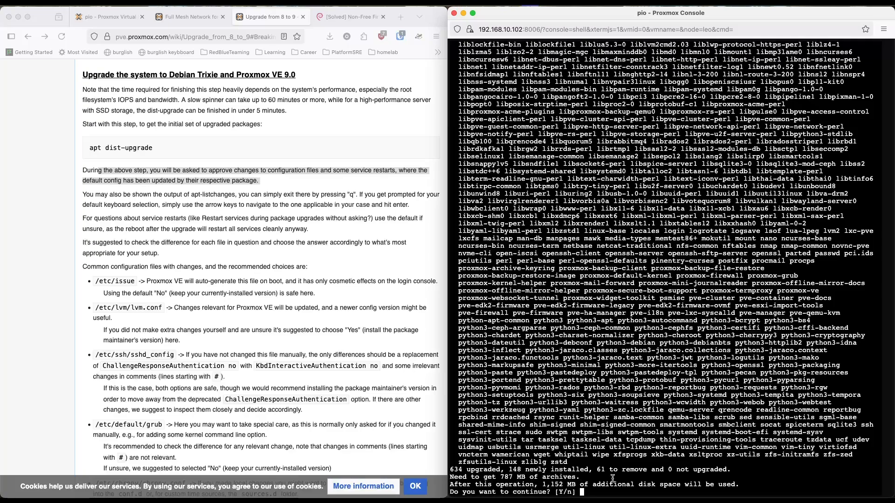
pyautogui.write('y')
pyautogui.press('Return')
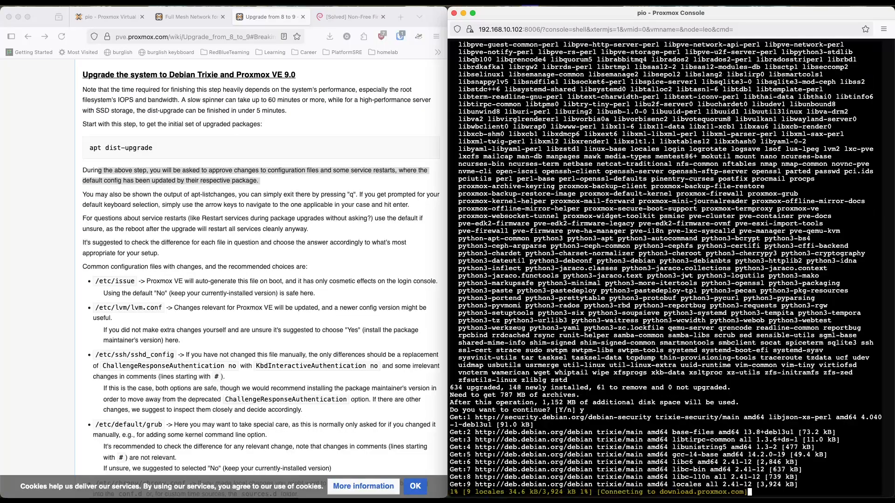
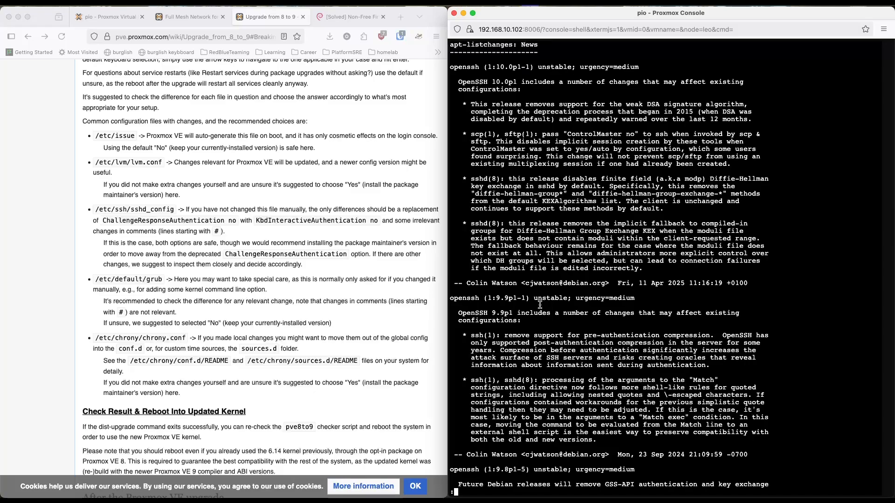
# Step: Page through the package news, from the OpenSSH entries to xkeyboard-config, and quit the pager to continue leo's upgrade
pyautogui.press('space')
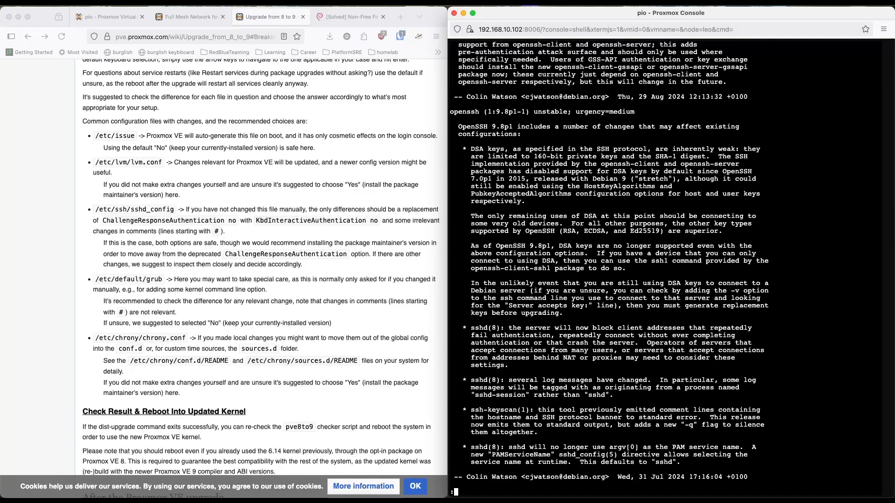
pyautogui.press('space')
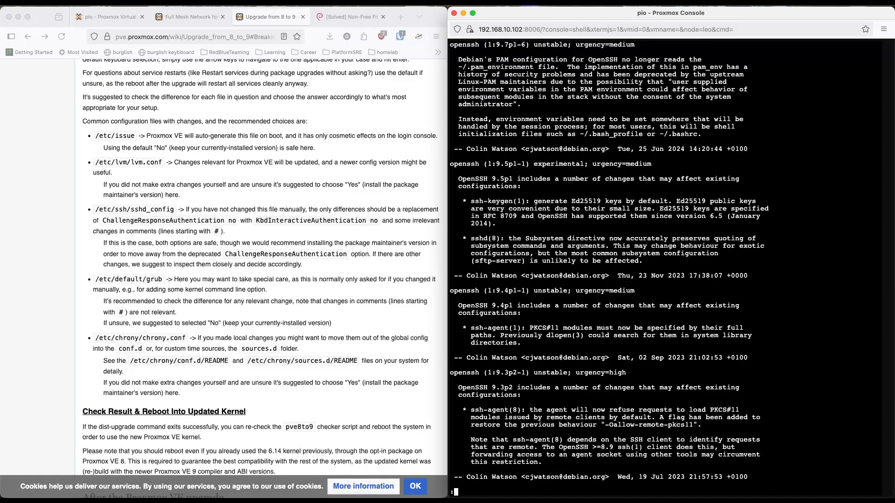
pyautogui.press('space')
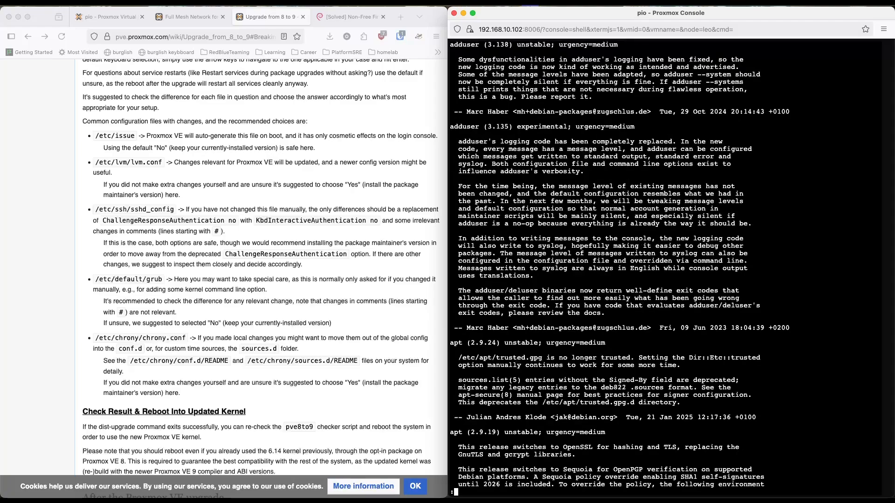
pyautogui.press('space')
pyautogui.press('space')
pyautogui.press('space')
pyautogui.press('space')
pyautogui.press('space')
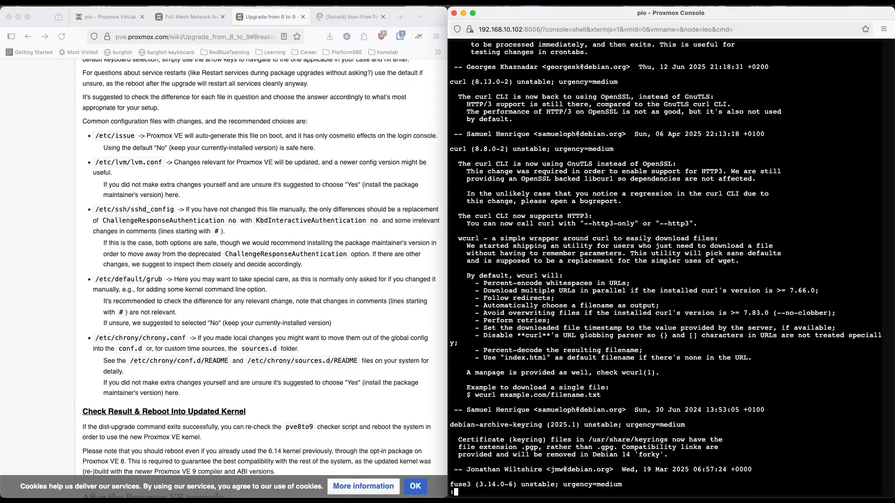
pyautogui.press('space')
pyautogui.press('space')
pyautogui.press('space')
pyautogui.press('space')
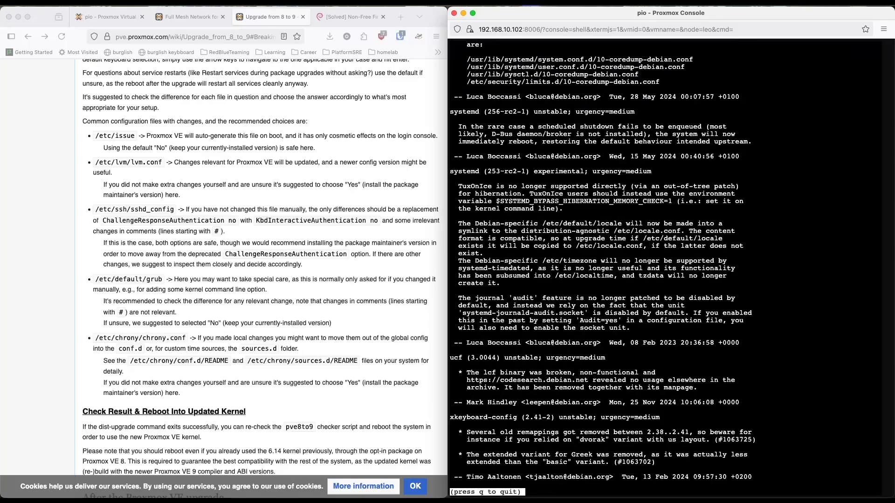
pyautogui.press('q')
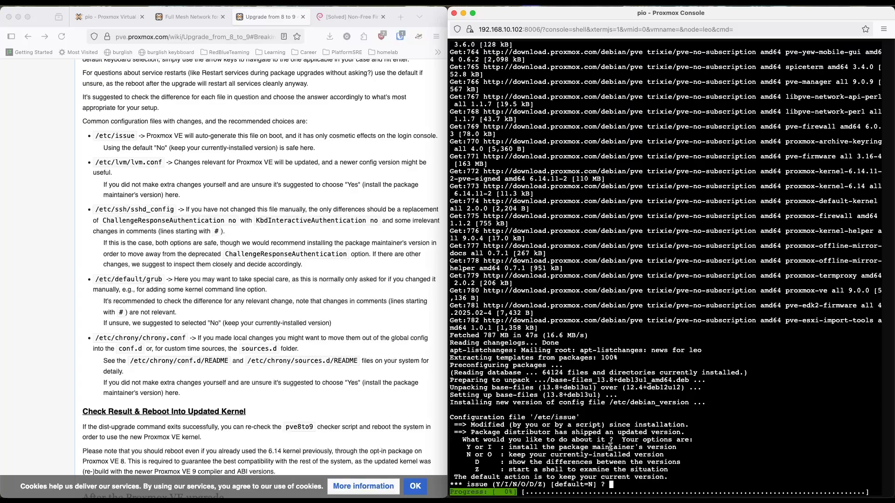
# Step: Show the differences between the /etc/issue versions and examine the Proxmox welcome text against the packaged Debian line
pyautogui.moveTo(509, 463); pyautogui.dragTo(633, 462)
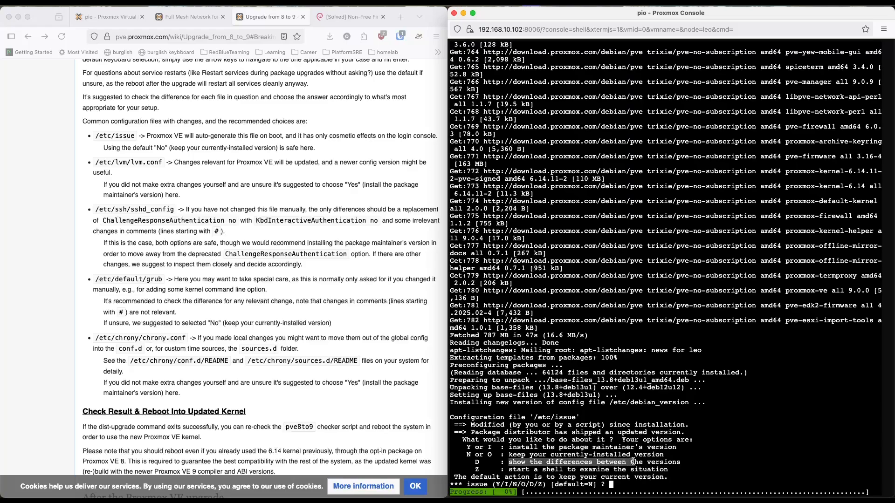
pyautogui.click(686, 461)
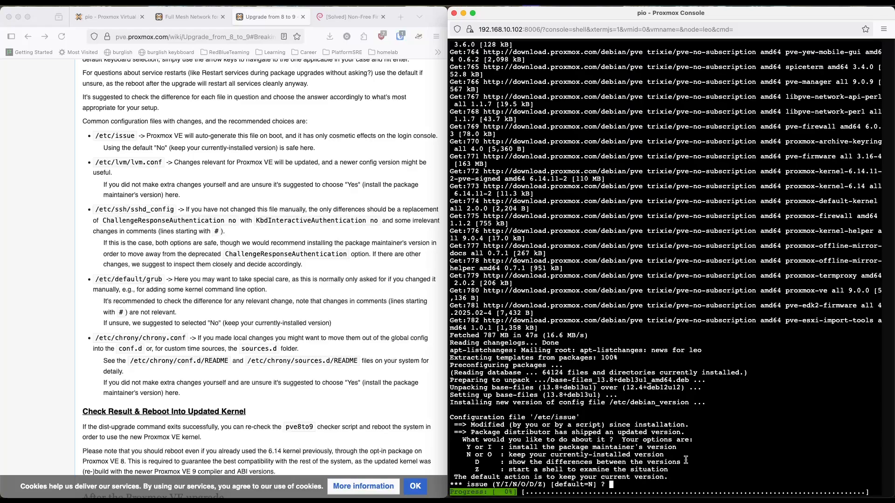
pyautogui.write('D')
pyautogui.press('Return')
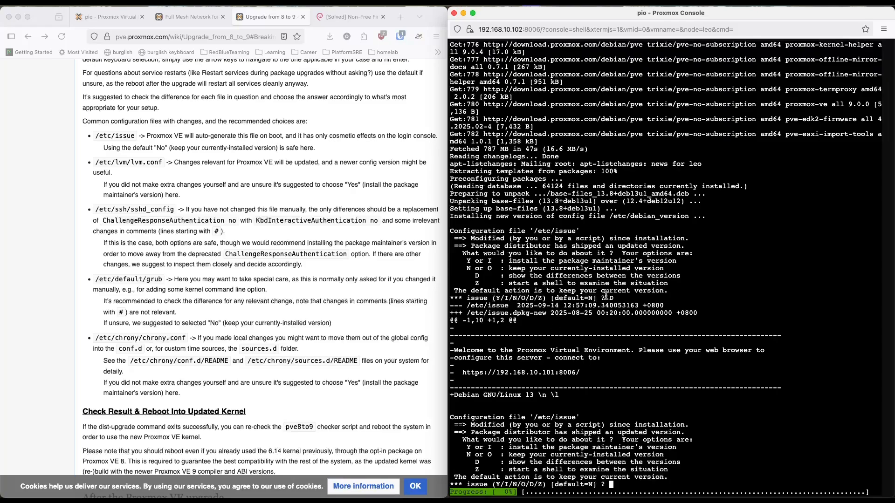
pyautogui.moveTo(616, 292); pyautogui.dragTo(547, 292)
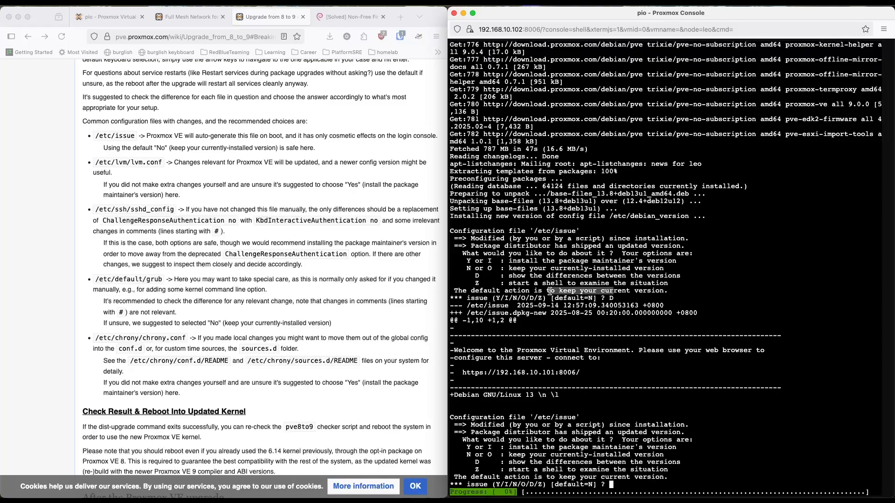
pyautogui.click(520, 302)
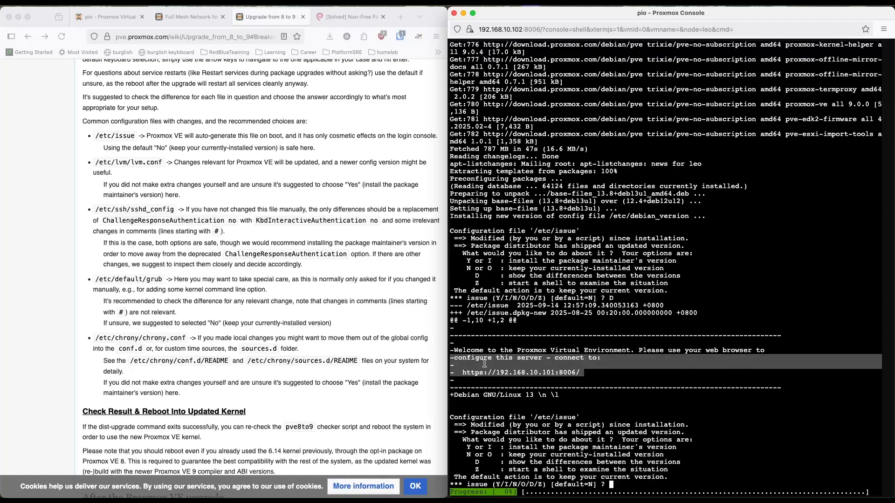
pyautogui.moveTo(589, 373); pyautogui.dragTo(450, 350)
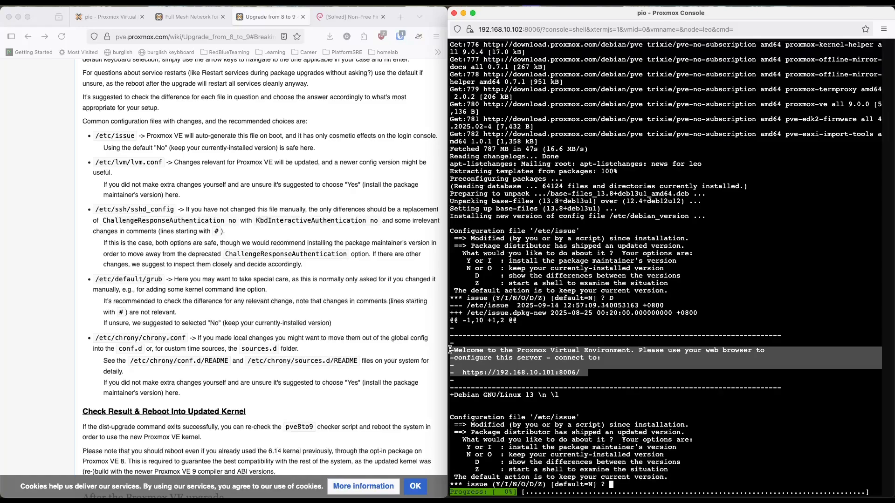
pyautogui.click(538, 400)
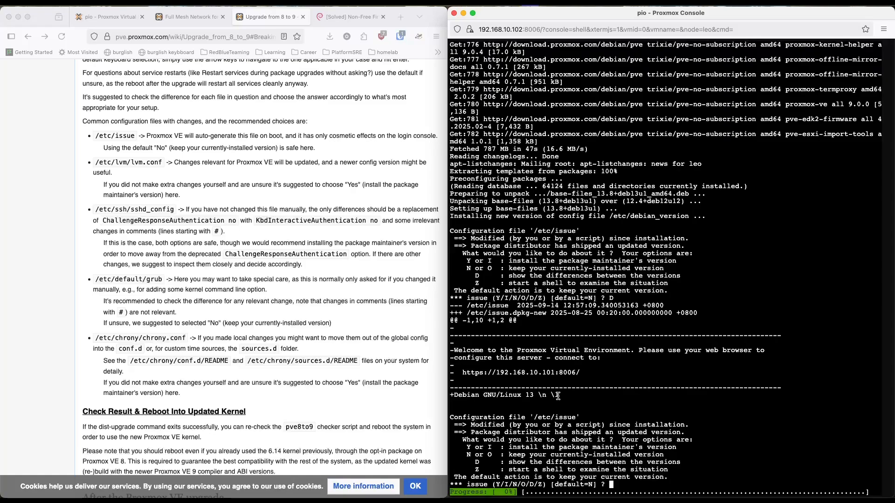
pyautogui.moveTo(559, 397); pyautogui.dragTo(445, 348)
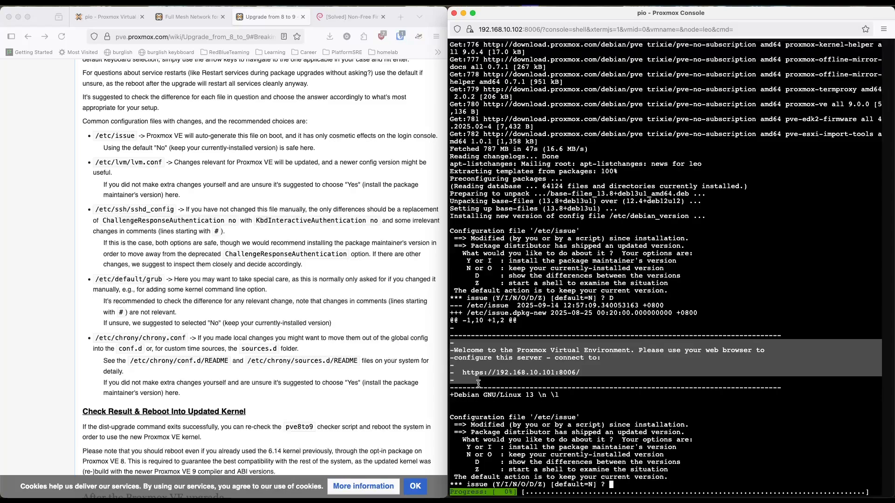
pyautogui.click(530, 401)
pyautogui.moveTo(567, 396); pyautogui.dragTo(450, 397)
pyautogui.click(623, 388)
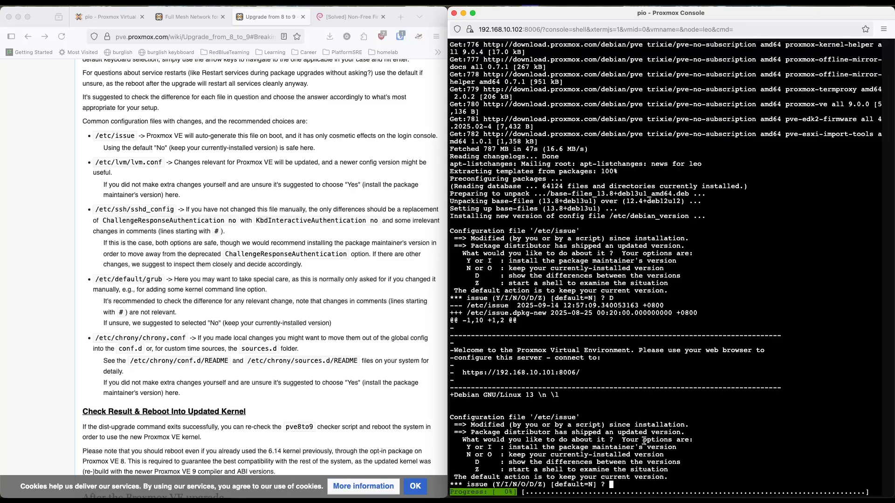
# Step: Keep the currently installed /etc/issue with N, and answer Yes to restarting services during package upgrades without asking
pyautogui.moveTo(653, 457); pyautogui.dragTo(582, 456)
pyautogui.click(676, 423)
pyautogui.write('N')
pyautogui.press('Return')
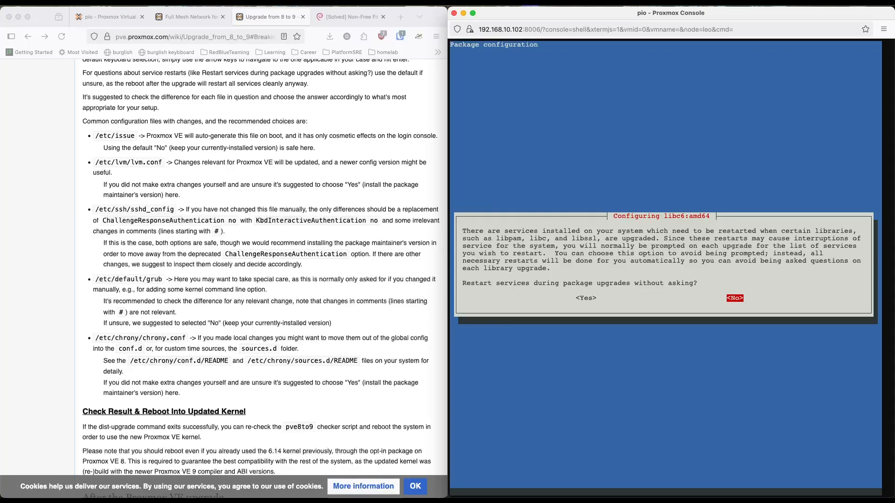
pyautogui.press('Left')
pyautogui.press('Return')
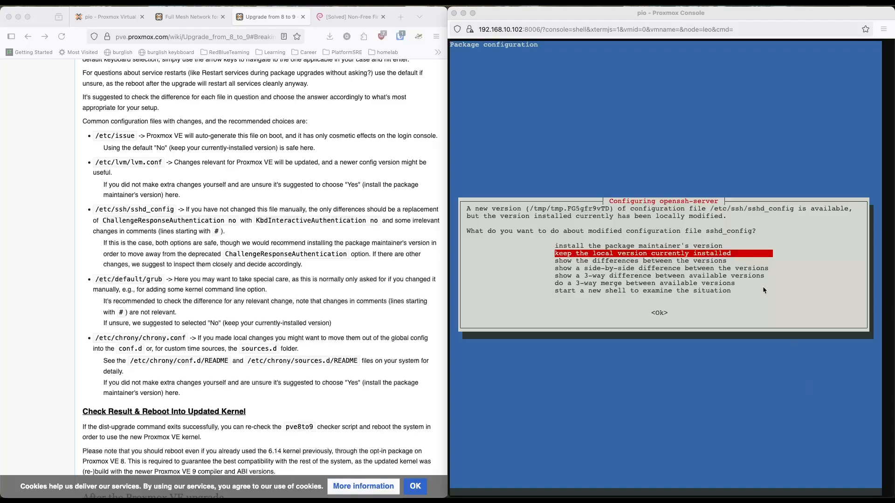
# Step: Show the side-by-side difference between the sshd_config versions and go through to the authentication settings
pyautogui.click(748, 257)
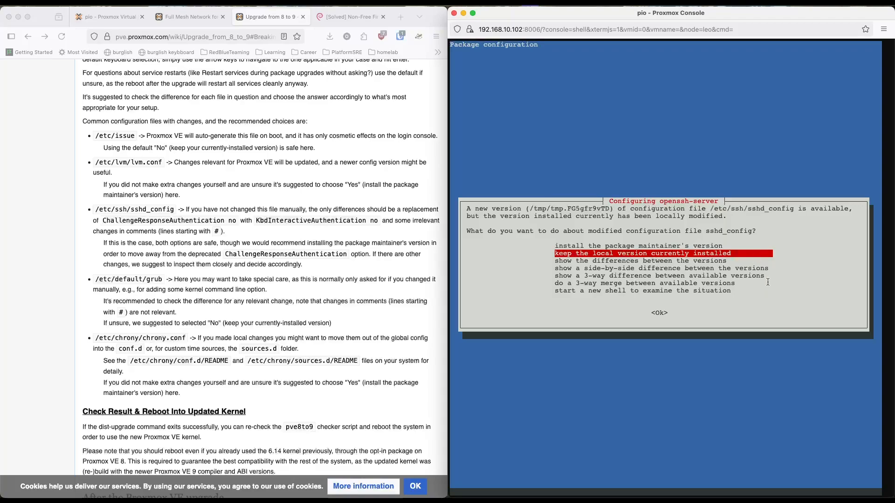
pyautogui.press('Down')
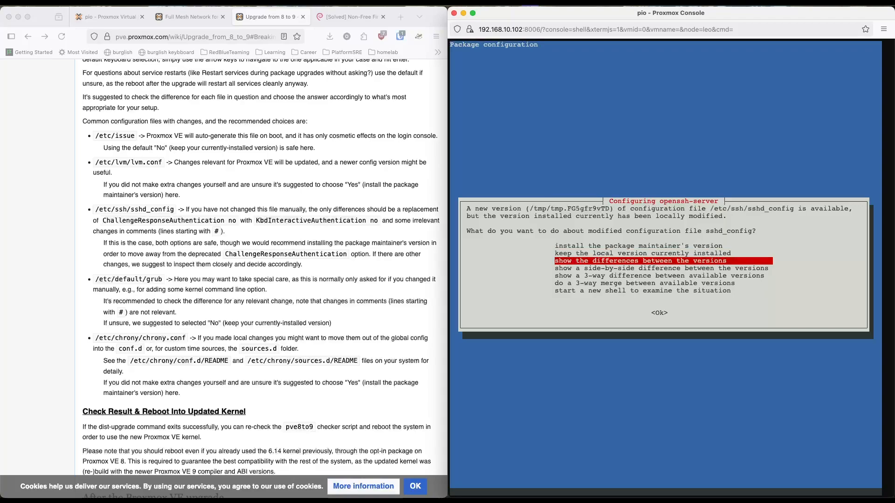
pyautogui.press('Down')
pyautogui.press('Return')
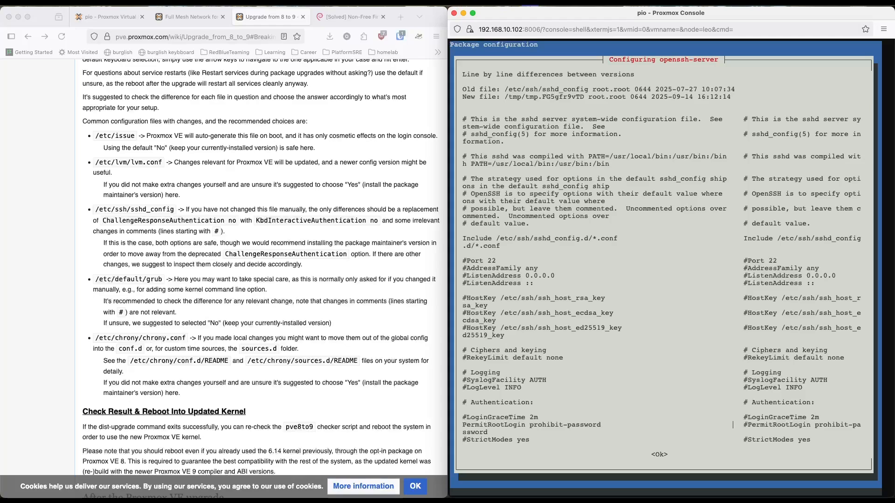
pyautogui.press('Down')
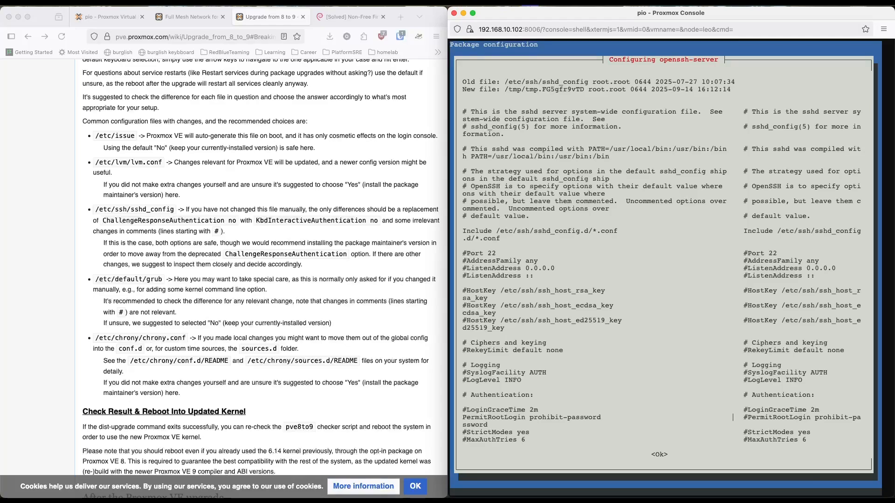
pyautogui.press('Down')
pyautogui.press('Down')
pyautogui.press('Down')
pyautogui.press('Down')
pyautogui.press('Down')
pyautogui.press('Down')
pyautogui.press('Down')
pyautogui.press('Down')
pyautogui.press('Down')
pyautogui.press('Down')
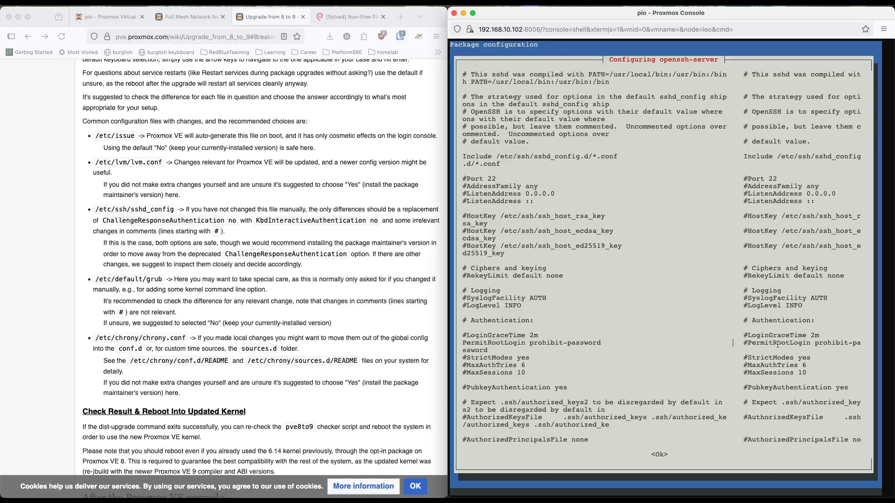
# Step: Compare the PermitRootLogin lines of both sshd_config versions, close the comparison and keep the local version currently installed
pyautogui.moveTo(743, 344); pyautogui.dragTo(860, 346)
pyautogui.moveTo(602, 344); pyautogui.dragTo(463, 343)
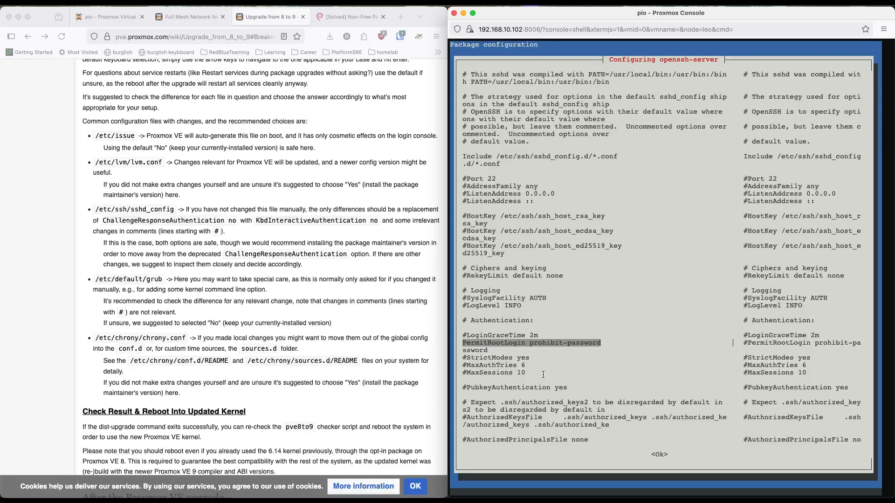
pyautogui.click(586, 356)
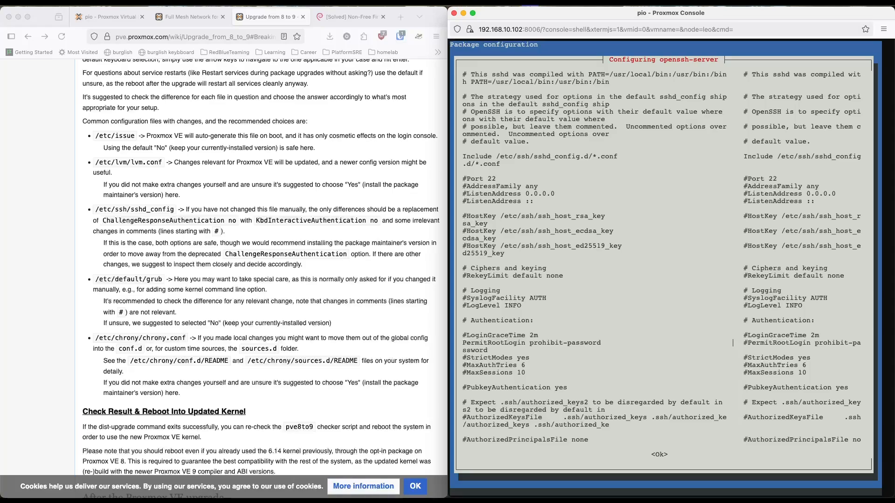
pyautogui.press('Return')
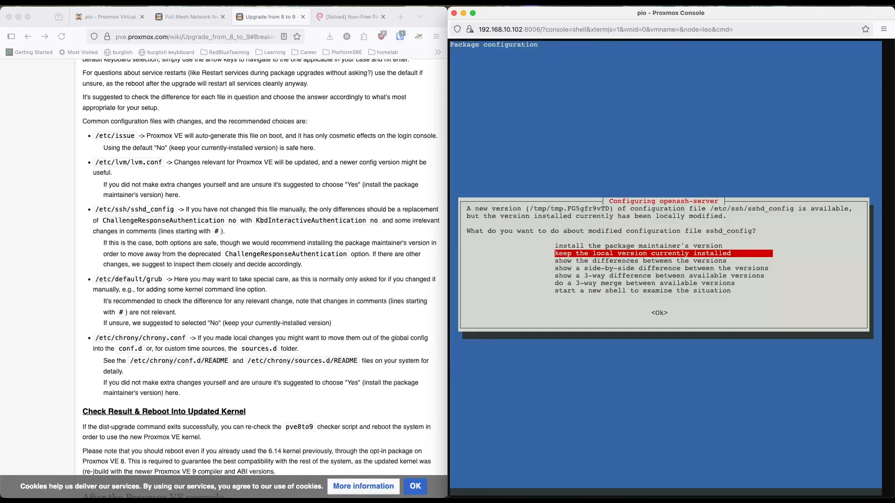
pyautogui.press('Return')
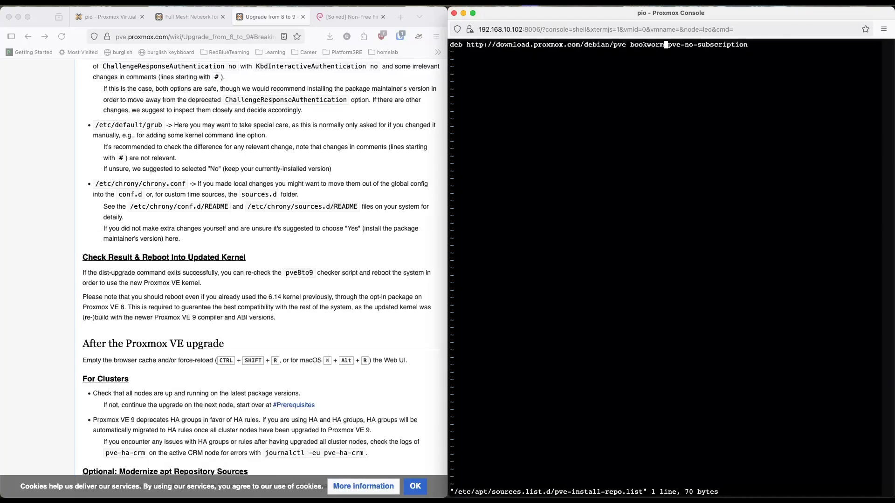
# Step: Save and close /etc/apt/sources.list.d/pve-install-repo.list with its bookworm pve-no-subscription entry, and run apt update on leo
pyautogui.write(':wq')
pyautogui.press('Return')
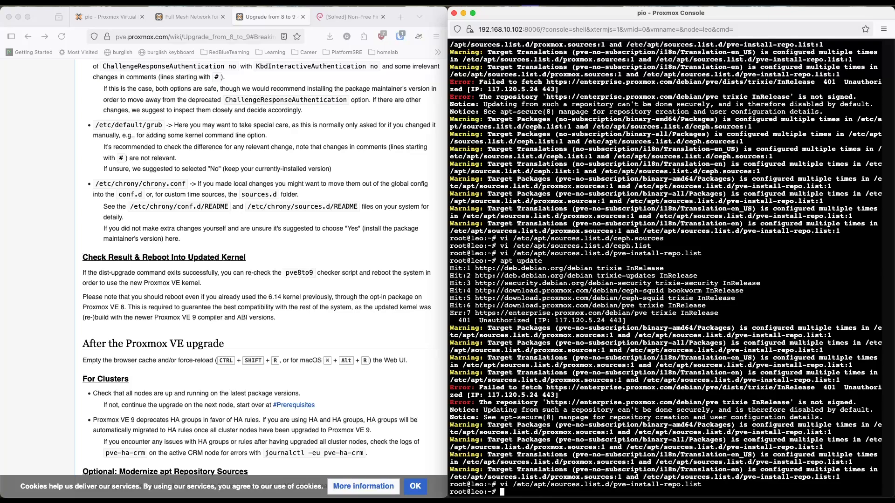
pyautogui.write('apt update')
pyautogui.press('Return')
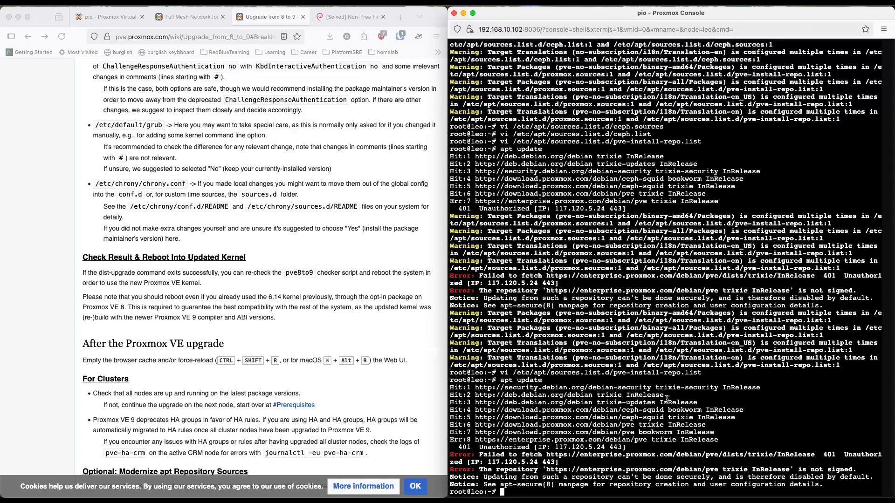
# Step: Reboot leo from its shell with reboot -h now
pyautogui.write('reboot -h now')
pyautogui.press('Return')
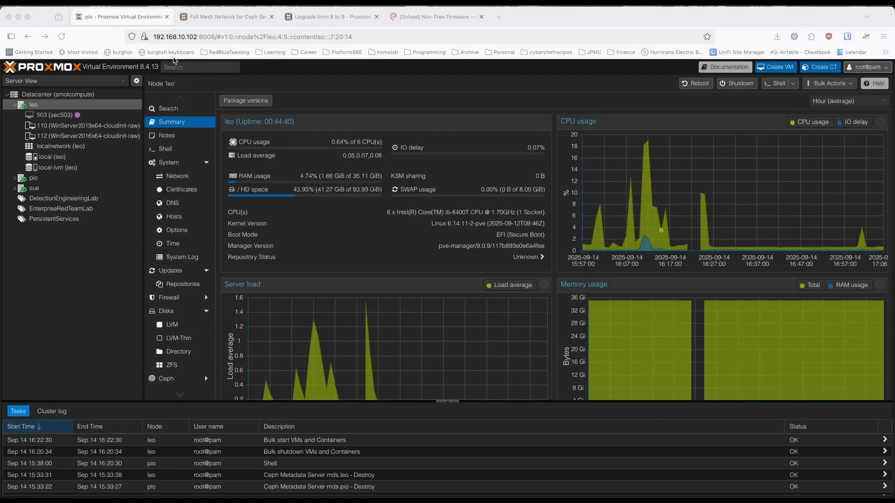
# Step: Open a shell on node leo beside the Proxmox web interface and check the installed version with pveversion
pyautogui.click(40, 106)
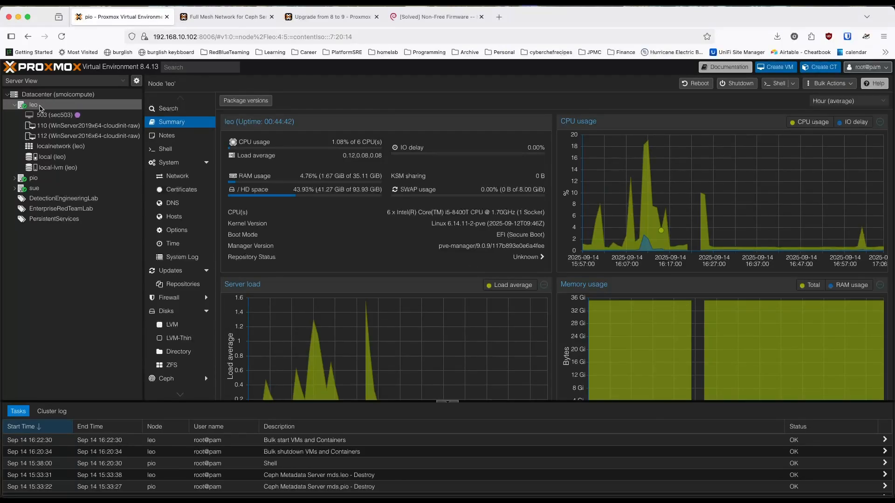
pyautogui.click(770, 88)
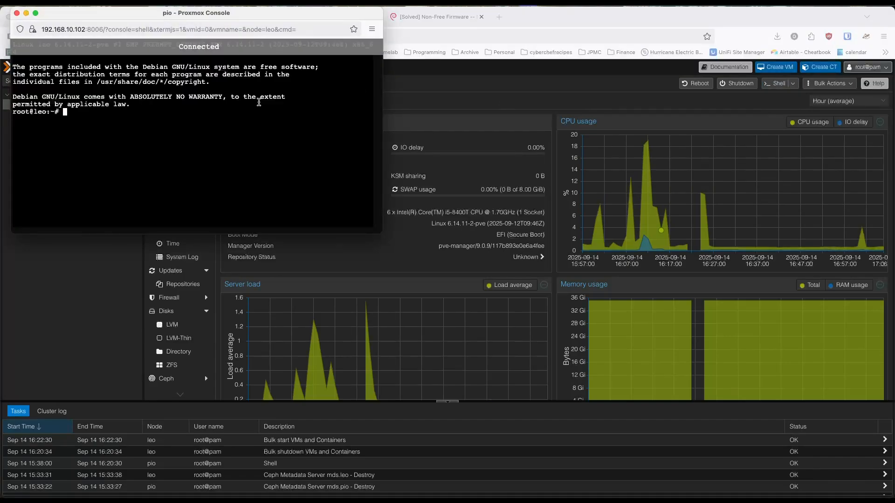
pyautogui.hotkey('ctrl', 'alt', 'Right')
pyautogui.write('pveversion')
pyautogui.press('Return')
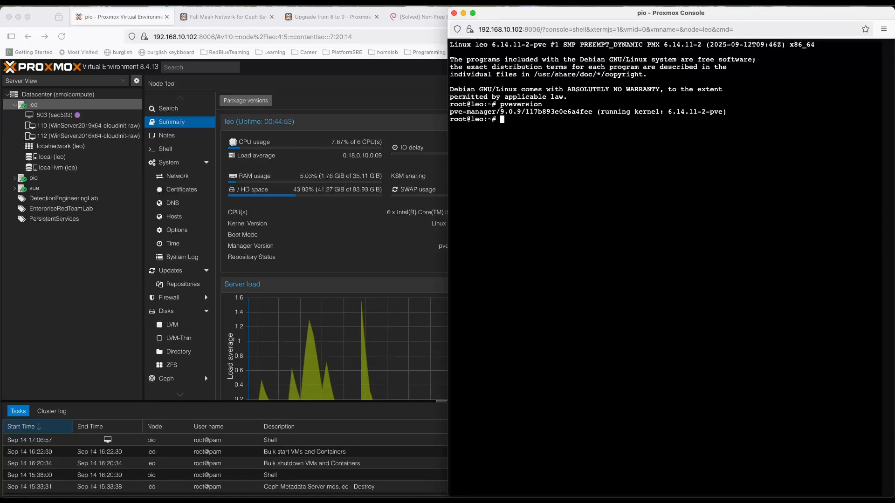
# Step: Run pve8to9 --full on leo and examine the result of its package repository suite check
pyautogui.write('pve8to9 --full')
pyautogui.press('Return')
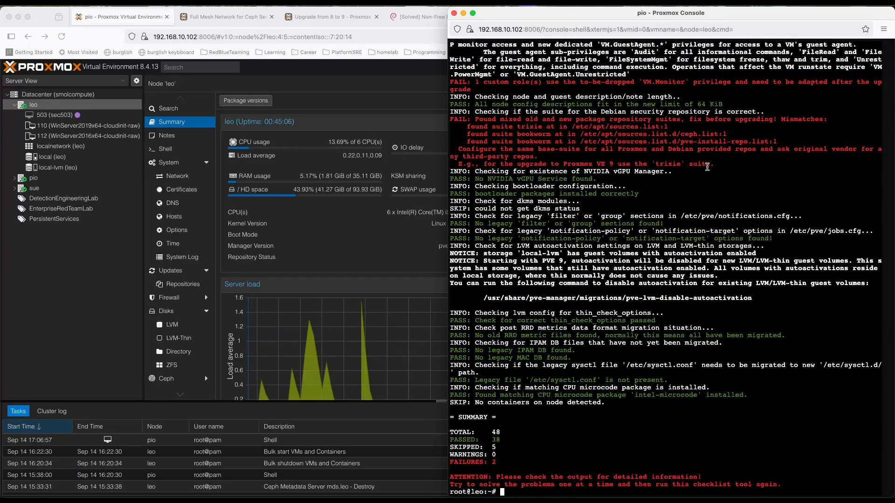
pyautogui.moveTo(719, 165); pyautogui.dragTo(450, 120)
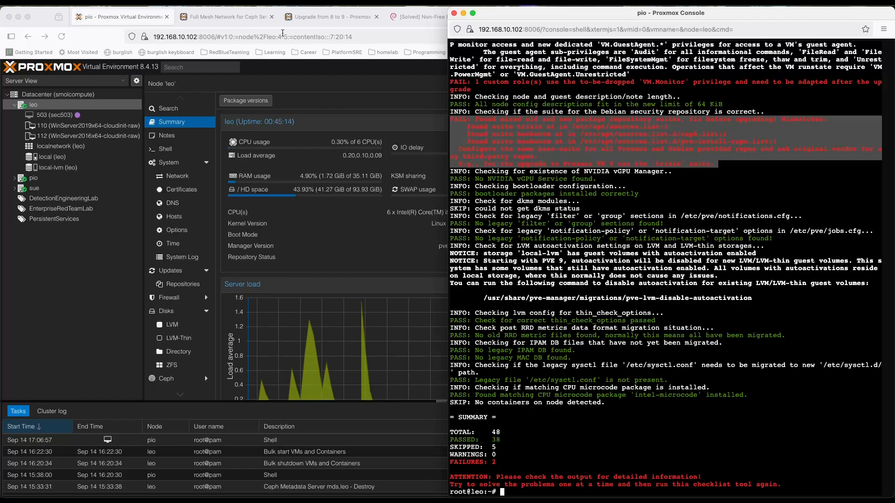
# Step: Read the upgrade wiki's LVM autoactivation section and the General known upgrade issues, including the kernel audit messages
pyautogui.click(324, 18)
pyautogui.scroll(-1, 261, 182)
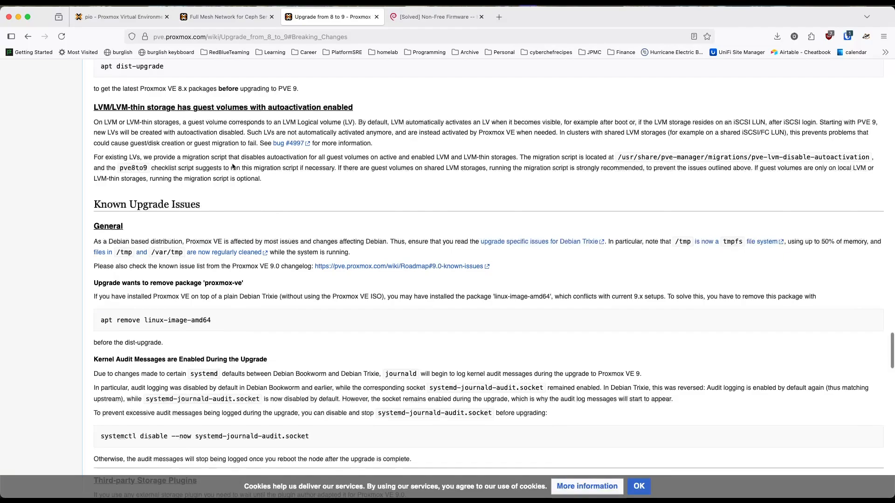
pyautogui.scroll(2, 233, 167)
pyautogui.scroll(-3, 233, 164)
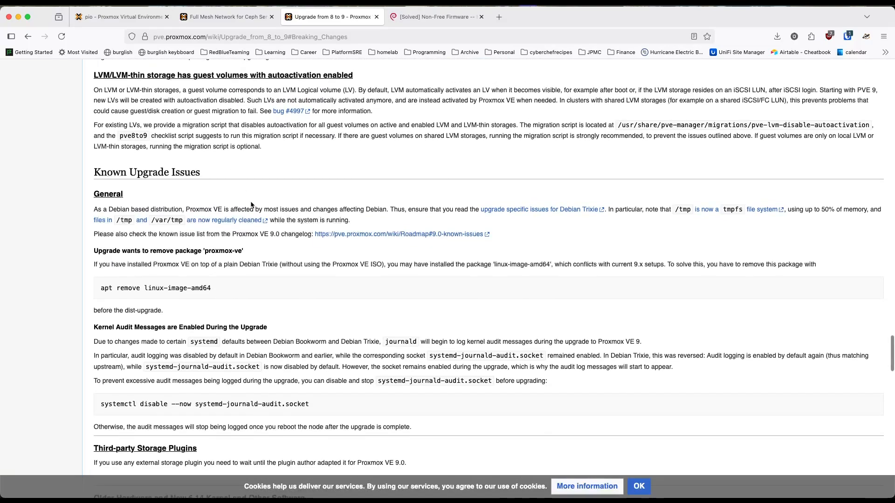
pyautogui.moveTo(136, 210); pyautogui.dragTo(214, 214)
pyautogui.click(290, 289)
pyautogui.scroll(-1, 290, 288)
pyautogui.scroll(-3, 291, 291)
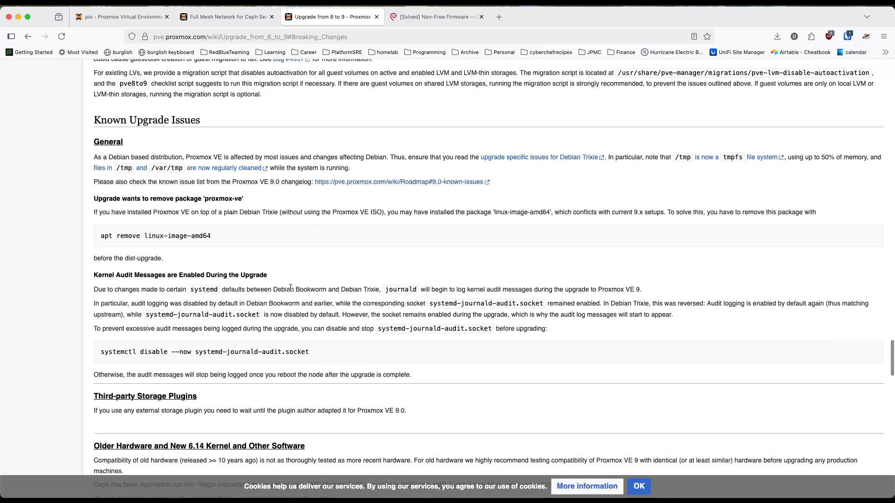
pyautogui.scroll(-1, 291, 289)
pyautogui.scroll(-2, 290, 289)
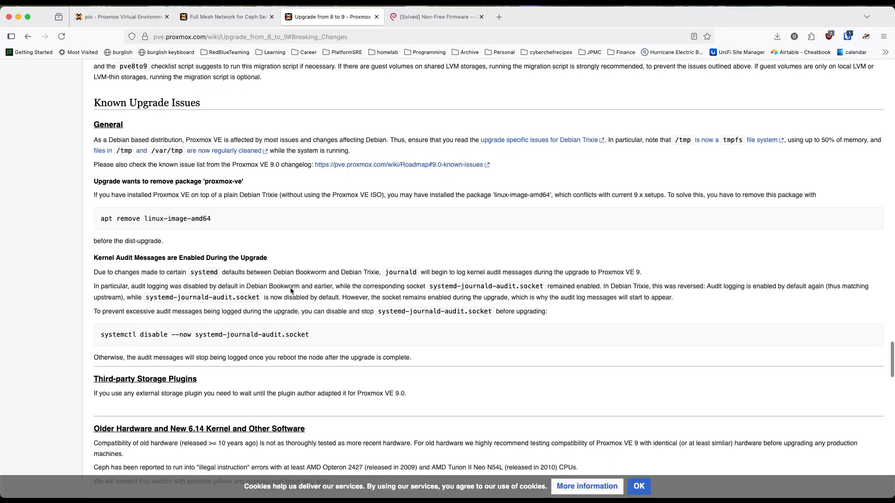
pyautogui.scroll(-1, 290, 289)
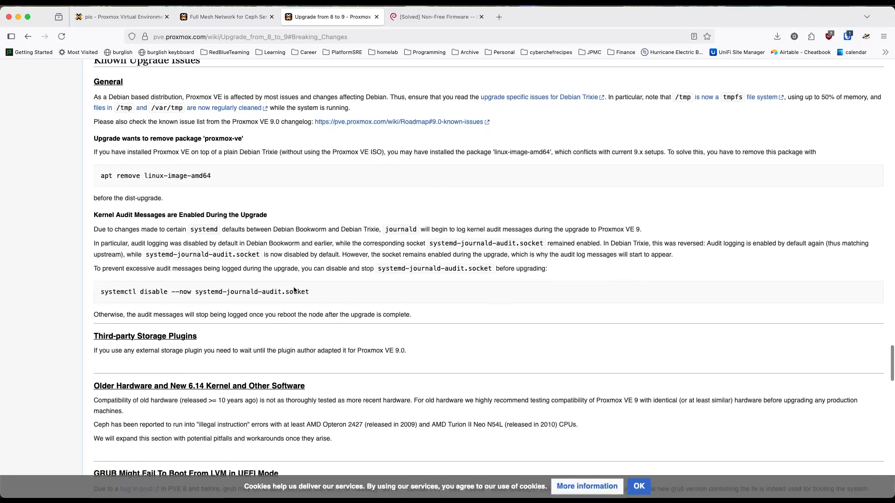
pyautogui.scroll(-1, 399, 272)
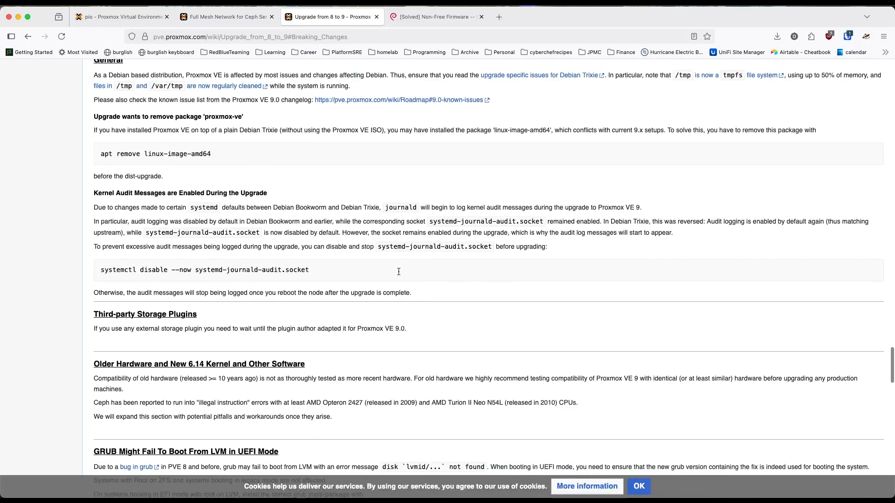
# Step: Review the wiki's remaining known upgrade issues, from third-party storage plugins through the Troubleshooting section
pyautogui.scroll(-6, 399, 274)
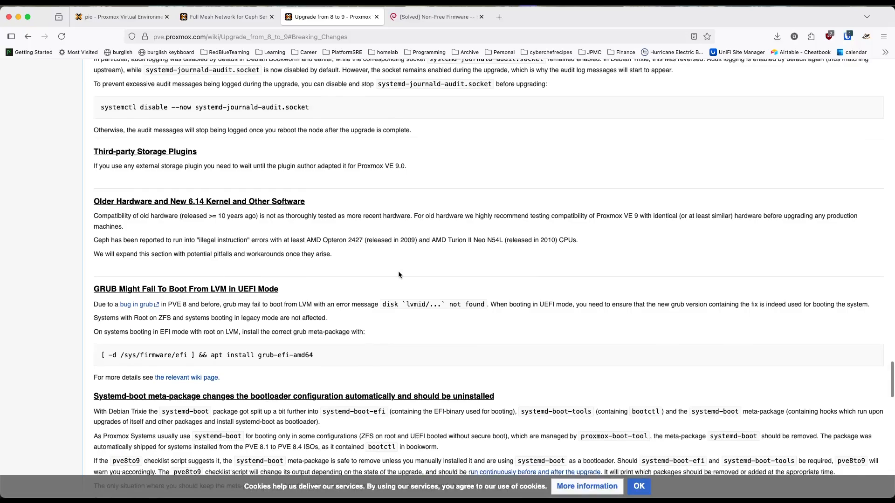
pyautogui.scroll(-6, 398, 275)
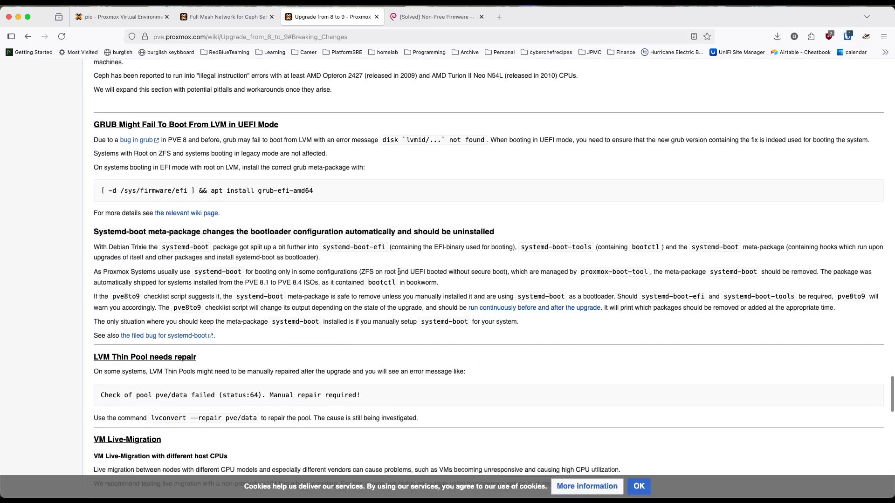
pyautogui.scroll(-8, 399, 272)
pyautogui.scroll(-10, 398, 272)
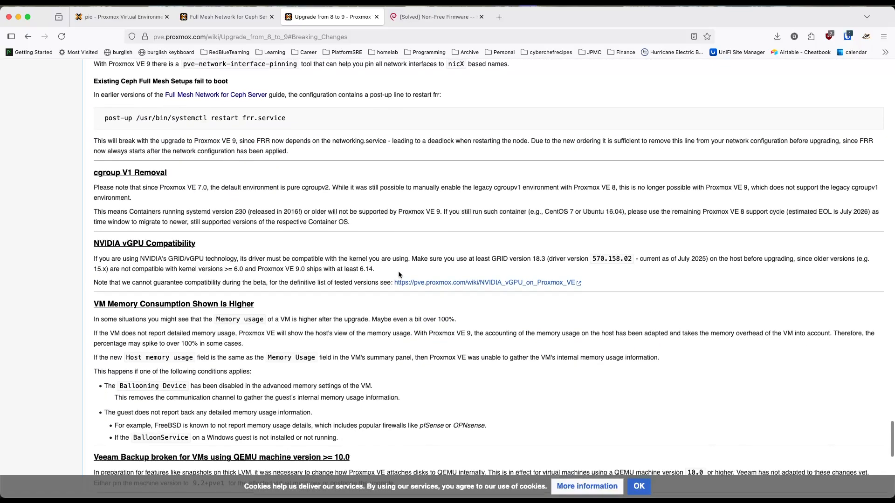
pyautogui.scroll(-7, 399, 275)
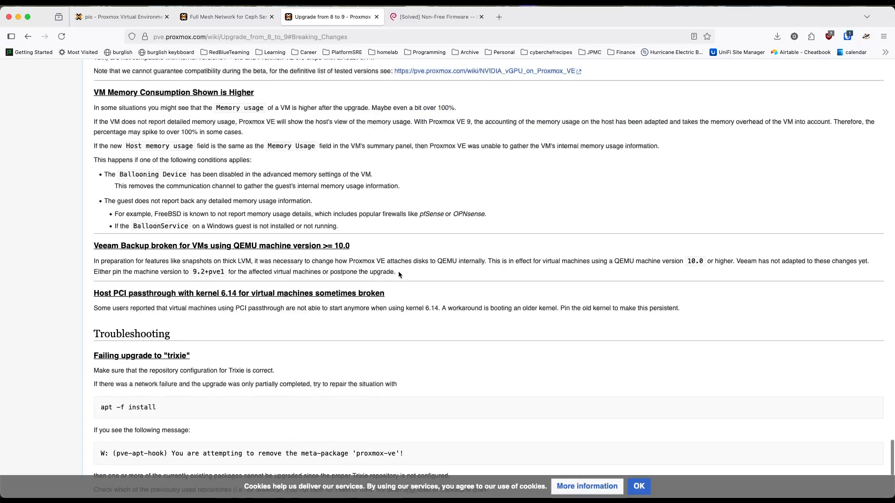
pyautogui.scroll(-3, 399, 275)
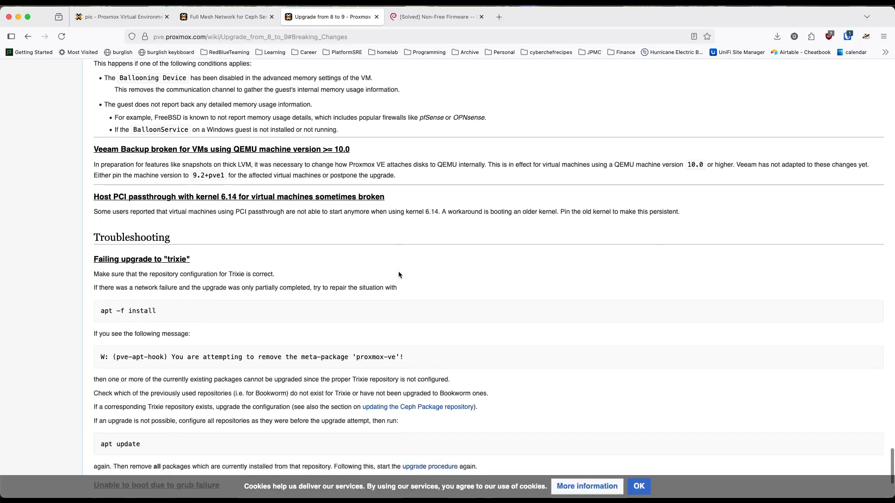
# Step: Return to the Proxmox web interface and list the guests on nodes pio and sue
pyautogui.click(106, 15)
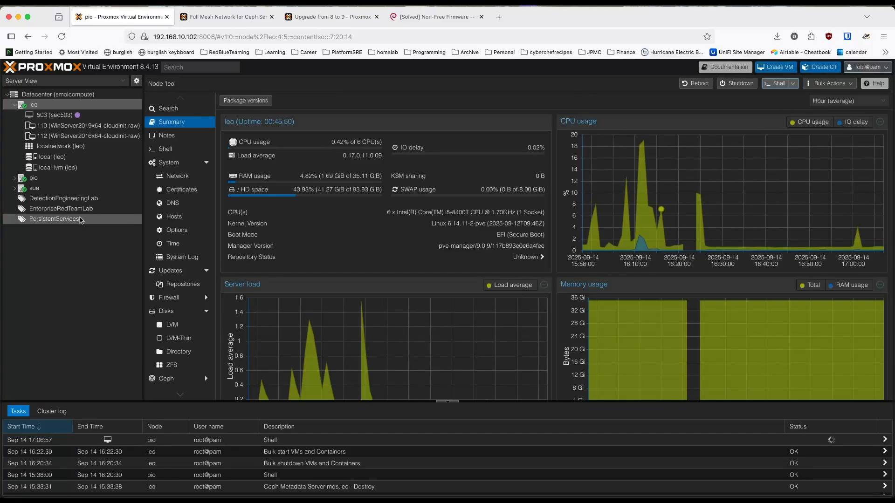
pyautogui.click(15, 179)
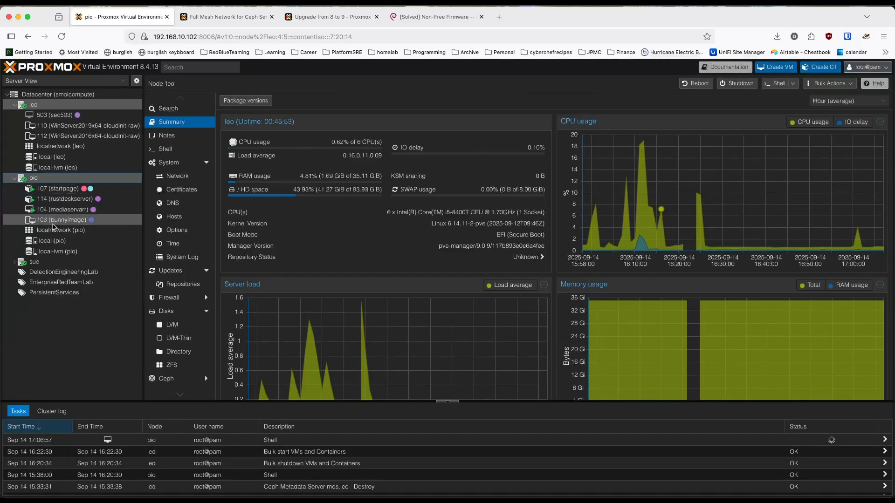
pyautogui.click(36, 263)
pyautogui.click(14, 263)
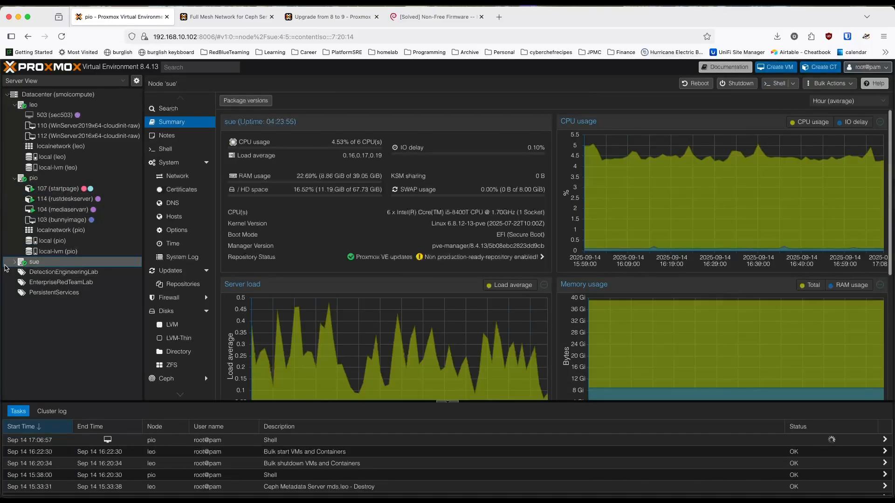
pyautogui.click(64, 325)
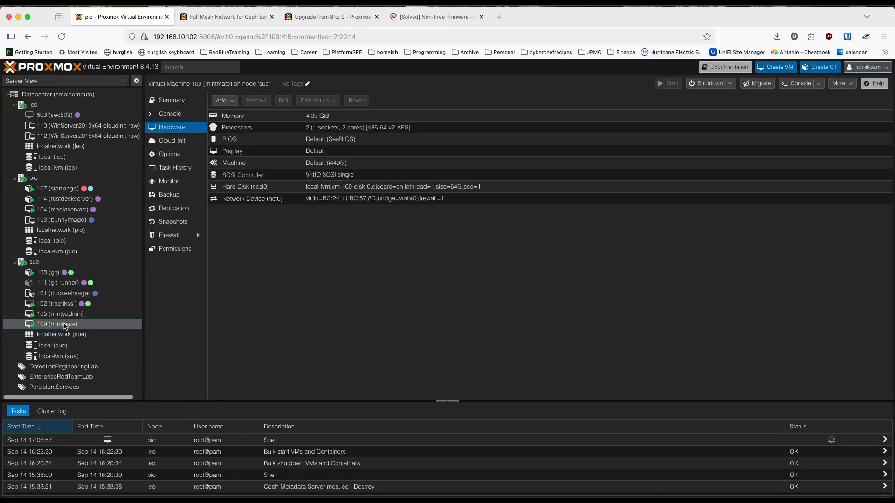
pyautogui.rightClick(64, 327)
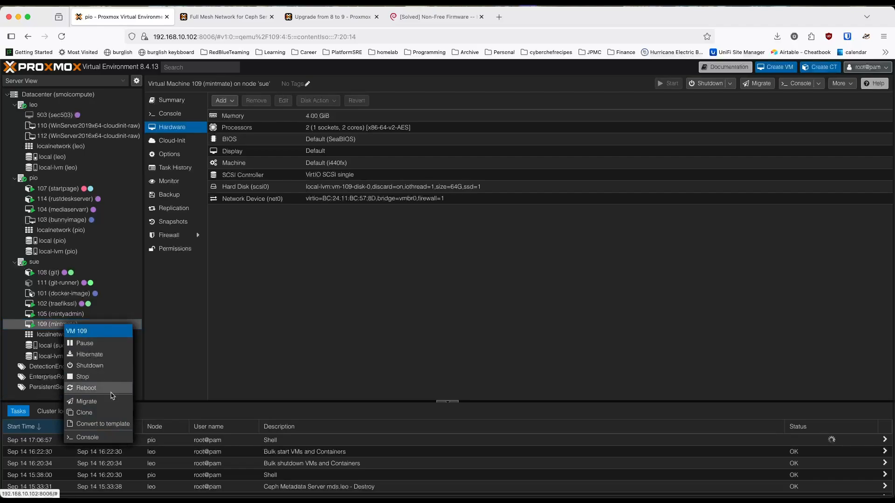
pyautogui.click(86, 401)
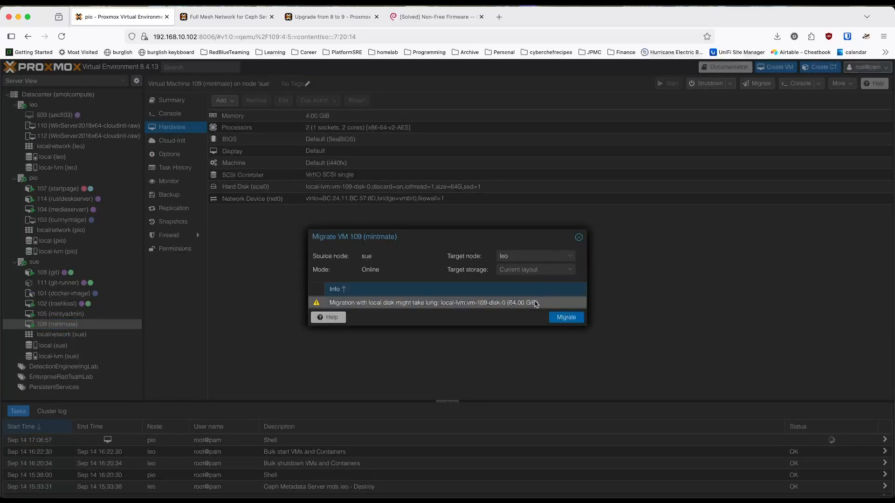
pyautogui.click(558, 271)
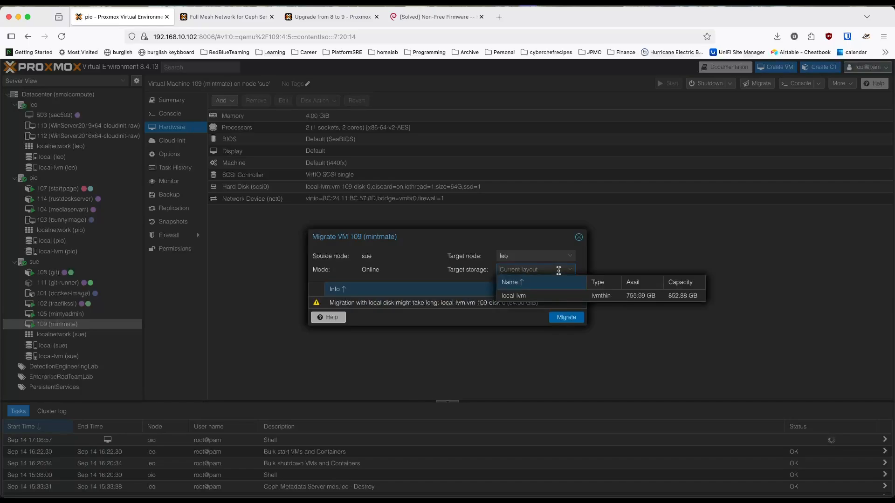
pyautogui.click(556, 296)
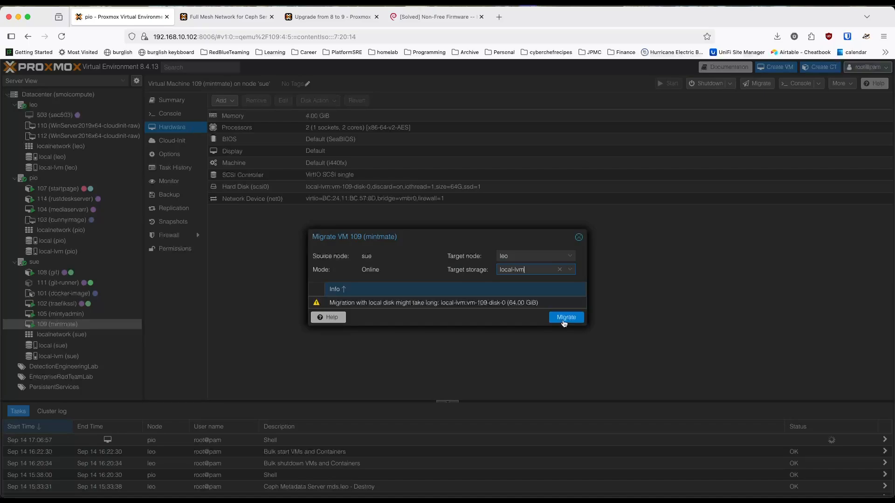
pyautogui.click(579, 237)
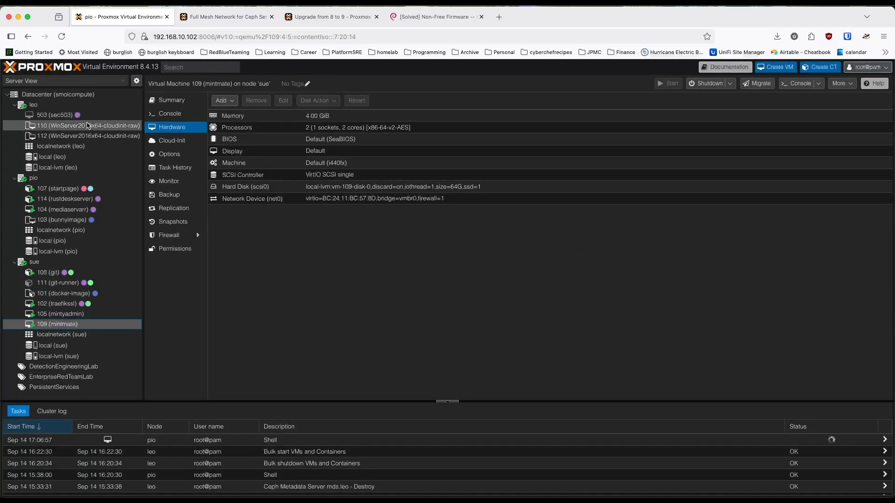
# Step: Show the summary of VM 503 (sec503) on leo and start the VM
pyautogui.click(61, 115)
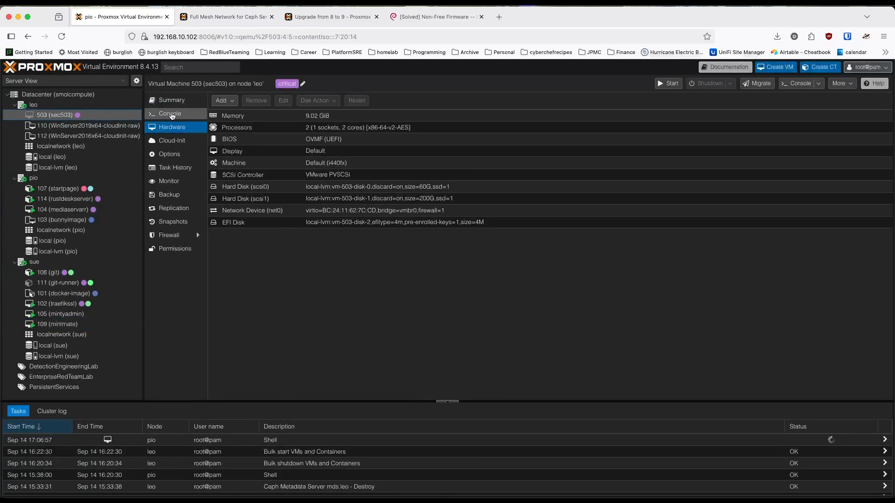
pyautogui.click(179, 100)
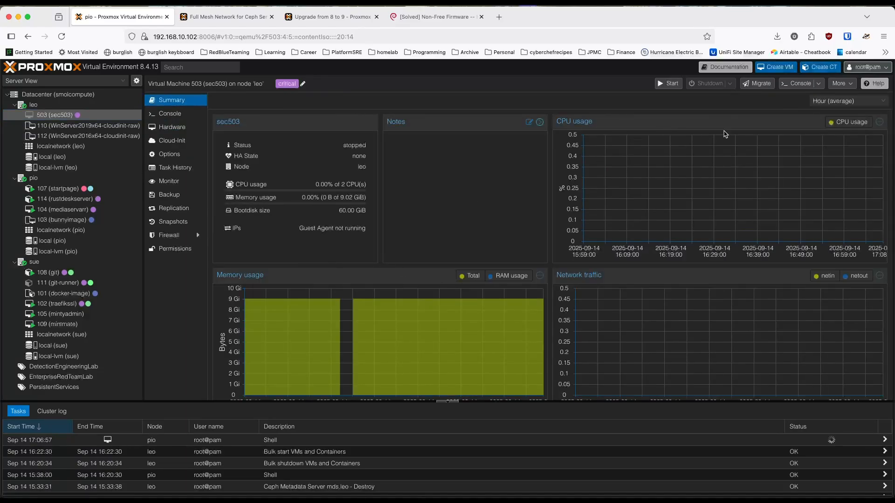
pyautogui.click(661, 83)
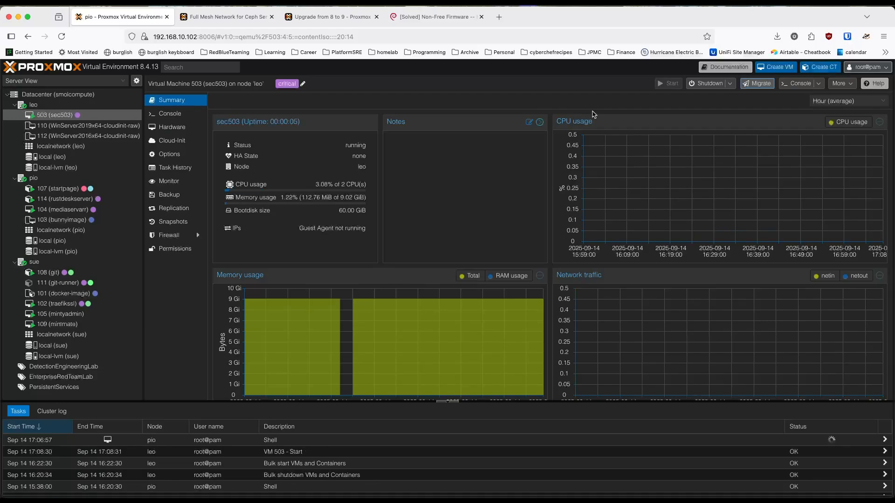
# Step: Test the console of VM 503 by logging in as sans with the account password and logging out again
pyautogui.click(169, 127)
pyautogui.click(172, 114)
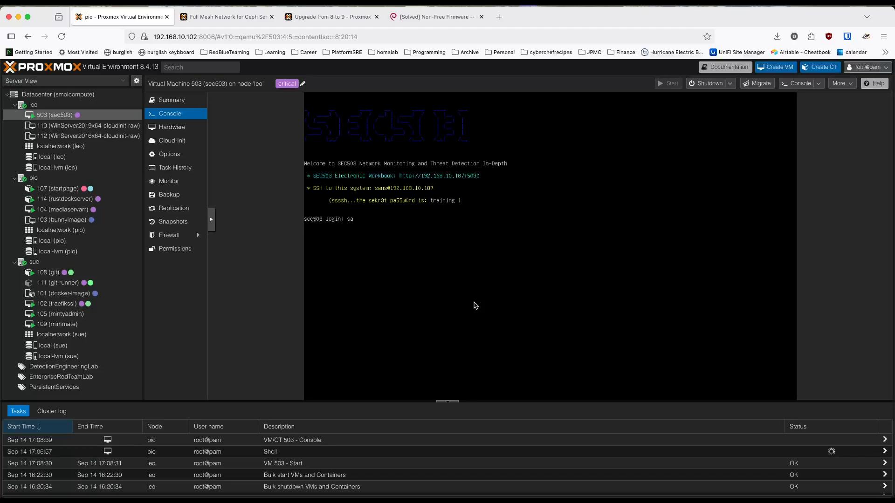
pyautogui.write('s')
pyautogui.press('Return')
pyautogui.press('Return')
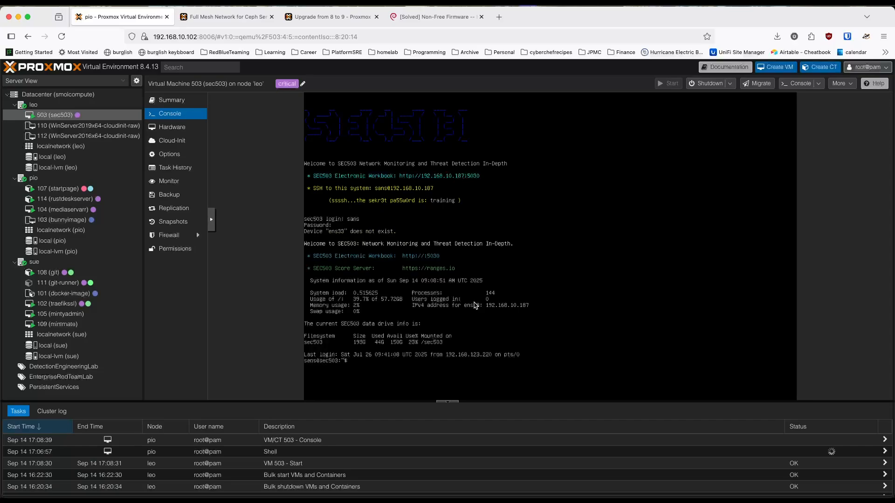
pyautogui.write('logout')
pyautogui.press('Return')
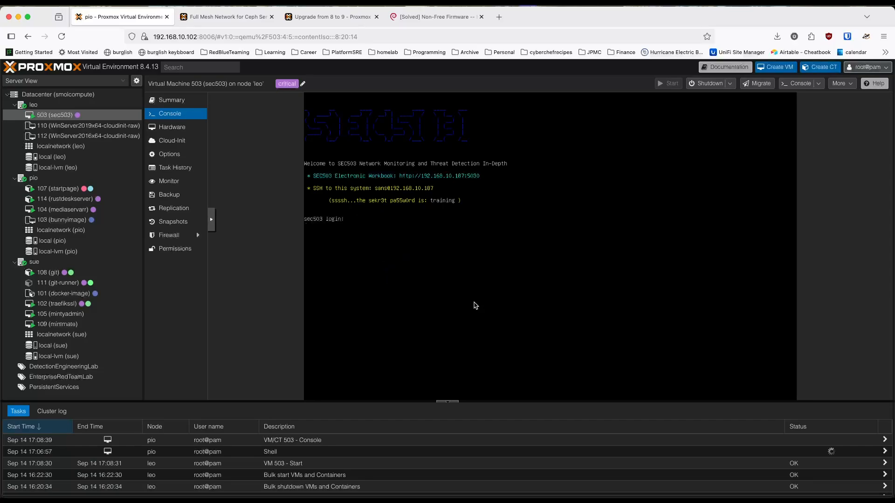
# Step: Check the SEC503 workbook at gcia.bruteware.cc and its Class Labs page in a new browser tab, and close that tab
pyautogui.click(497, 22)
pyautogui.write('gcia.bruteware.cc')
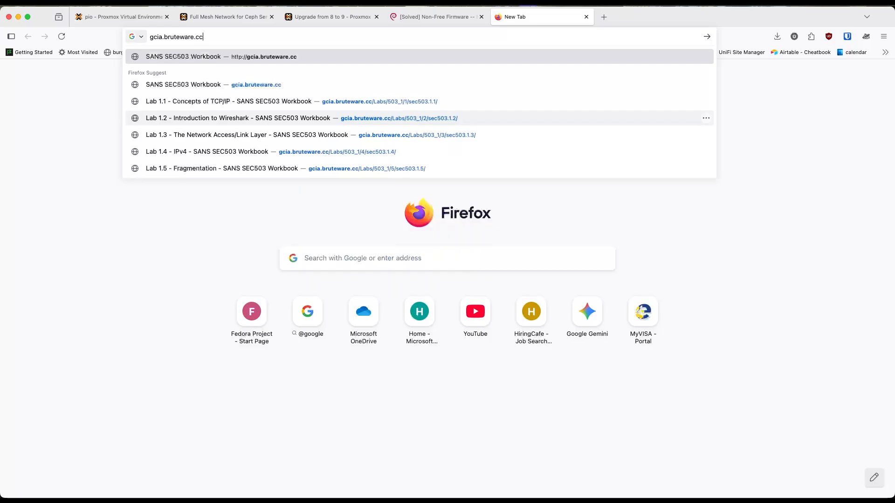
pyautogui.press('Return')
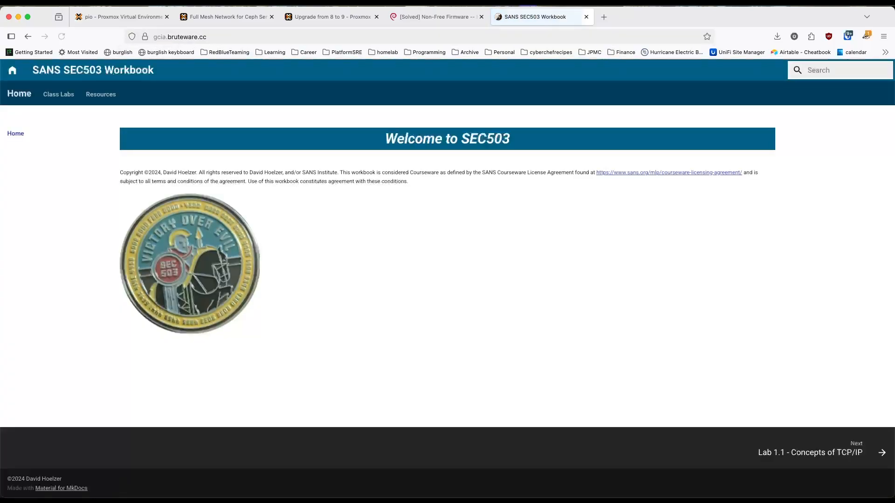
pyautogui.click(66, 94)
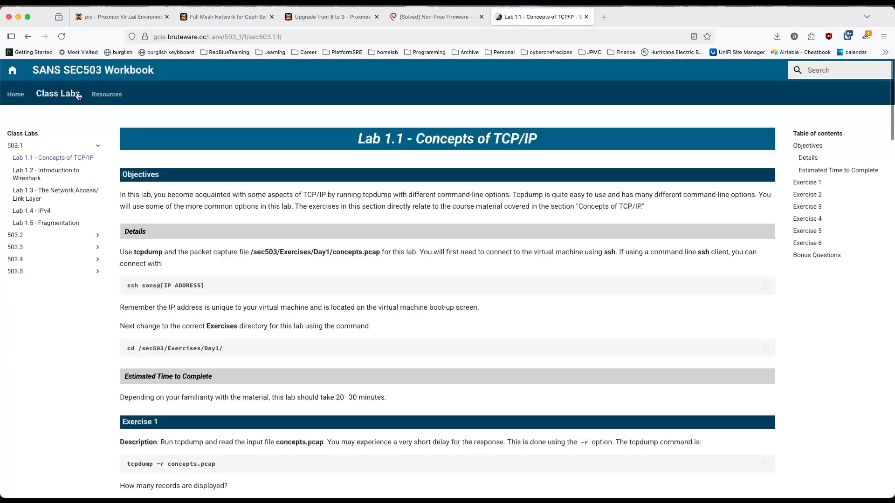
pyautogui.press('super+w')
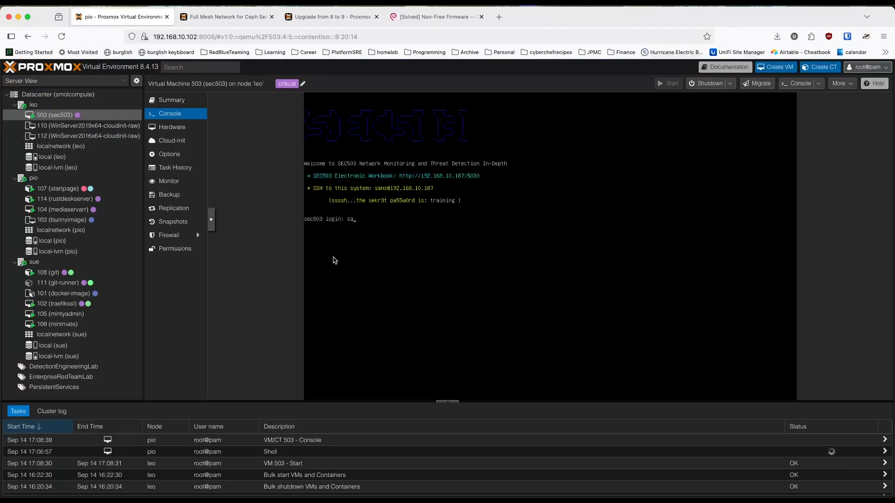
# Step: Shut down VM 503 (sec503) on leo and confirm the shutdown
pyautogui.click(730, 83)
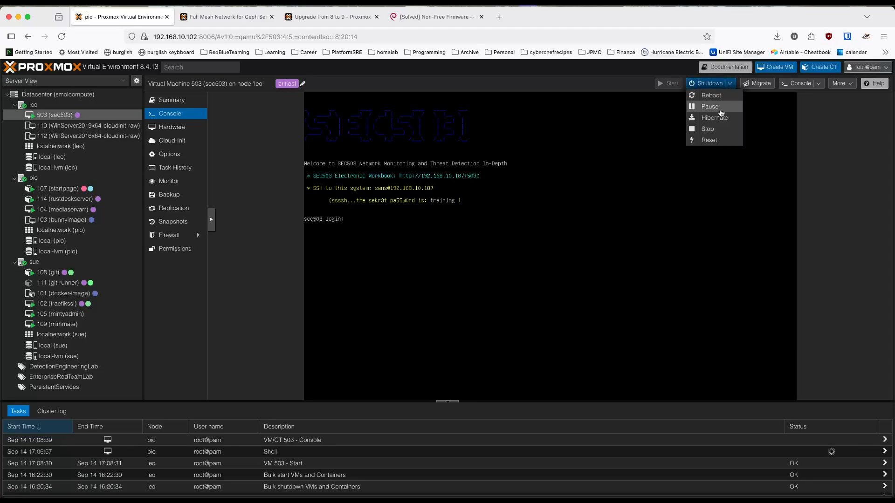
pyautogui.click(707, 83)
pyautogui.click(424, 301)
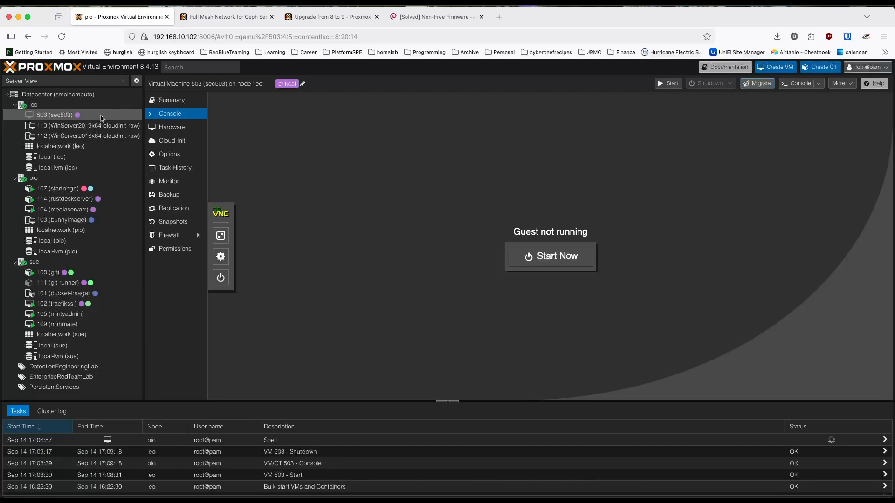
# Step: Migrate containers 107 (startpage) and 114 (rustdeskserver) from pio to leo and close the migration task output
pyautogui.click(64, 179)
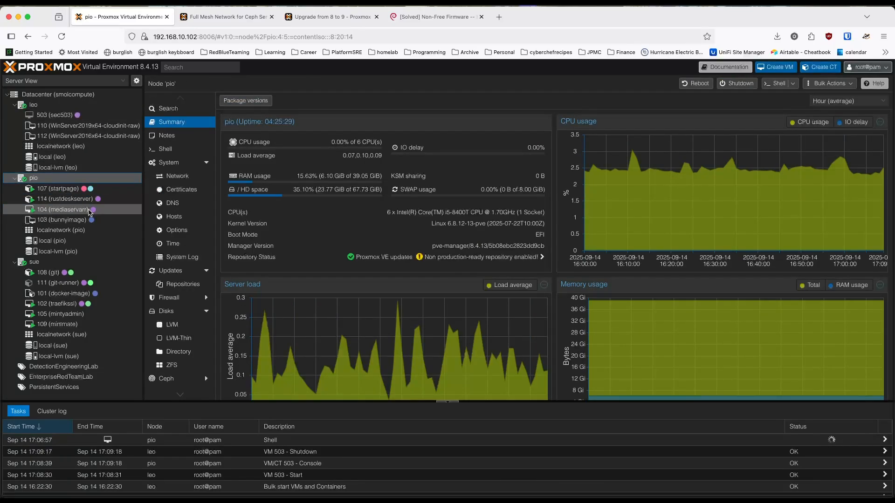
pyautogui.click(70, 189)
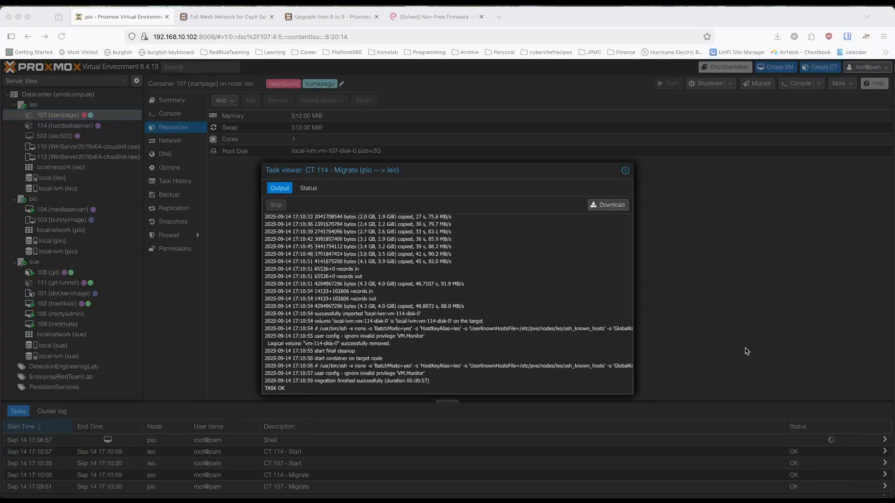
pyautogui.click(625, 171)
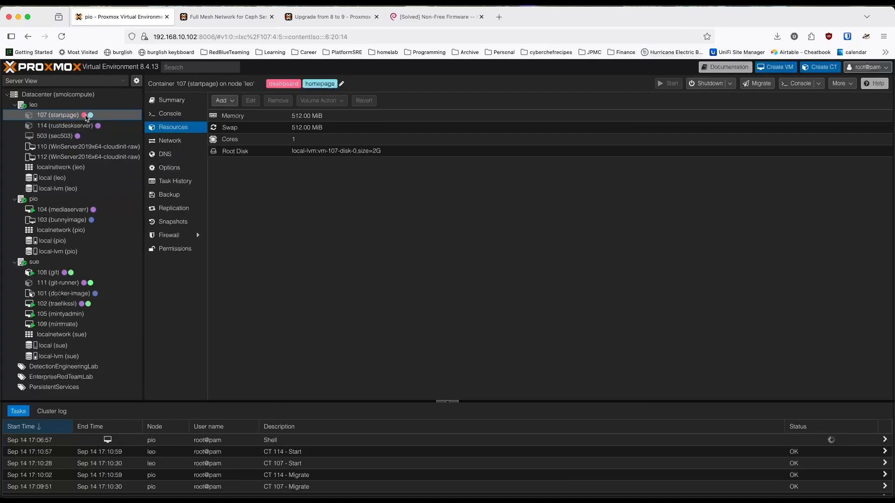
# Step: Check the consoles of containers 107 (startpage) and 114 (rustdeskserver) on leo for a login prompt
pyautogui.click(168, 114)
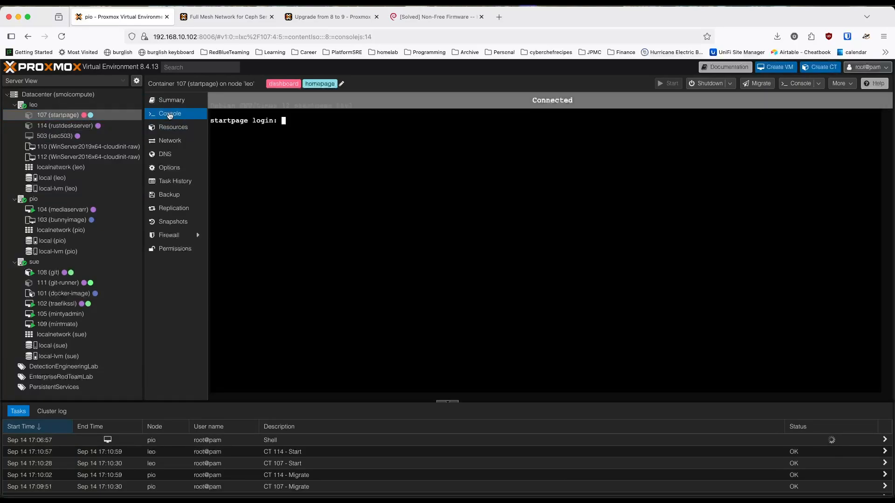
pyautogui.click(88, 126)
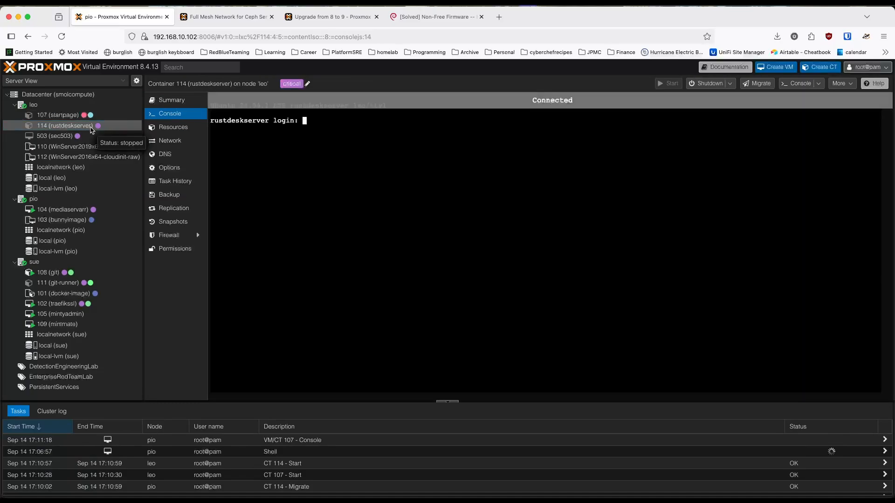
pyautogui.press('Up')
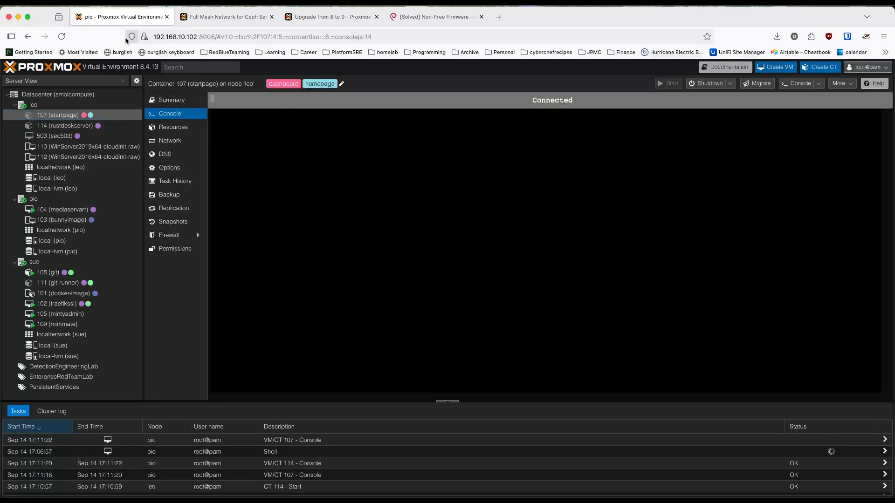
pyautogui.press('Return')
pyautogui.press('Down')
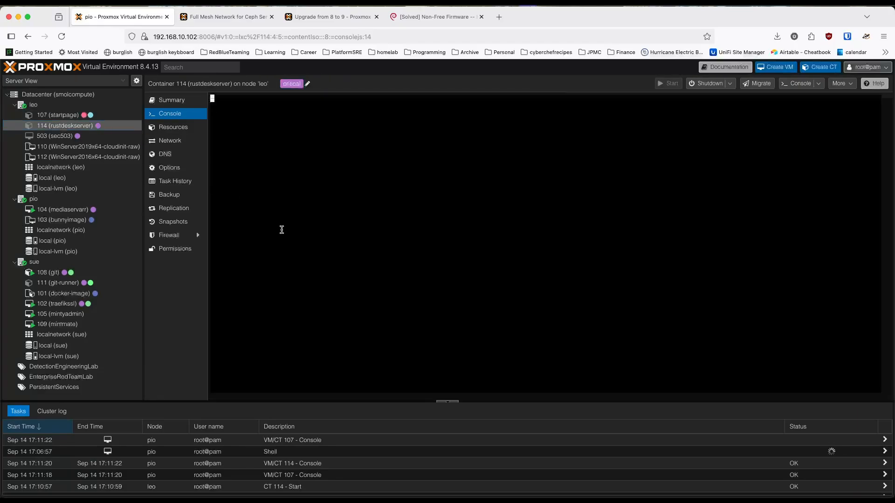
# Step: Reload the Proxmox page, leaving the current one, and recheck the consoles of containers 107 and 114 on leo
pyautogui.click(62, 36)
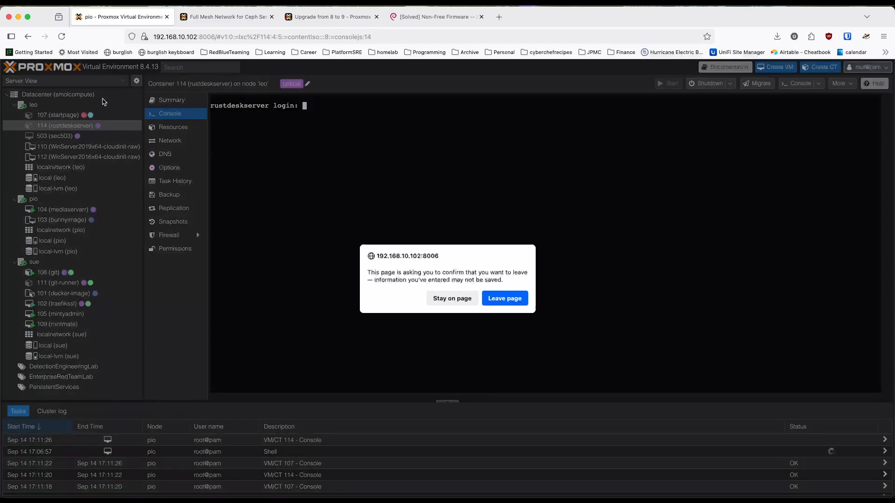
pyautogui.click(500, 302)
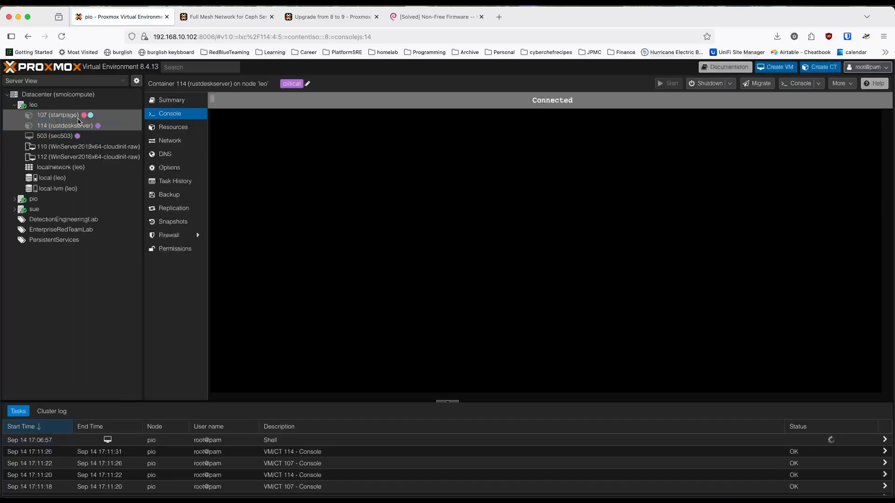
pyautogui.click(78, 119)
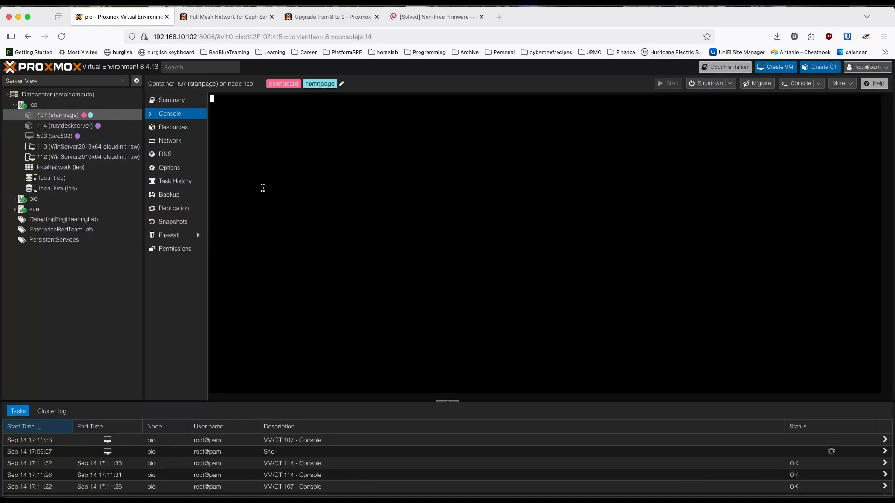
pyautogui.press('Return')
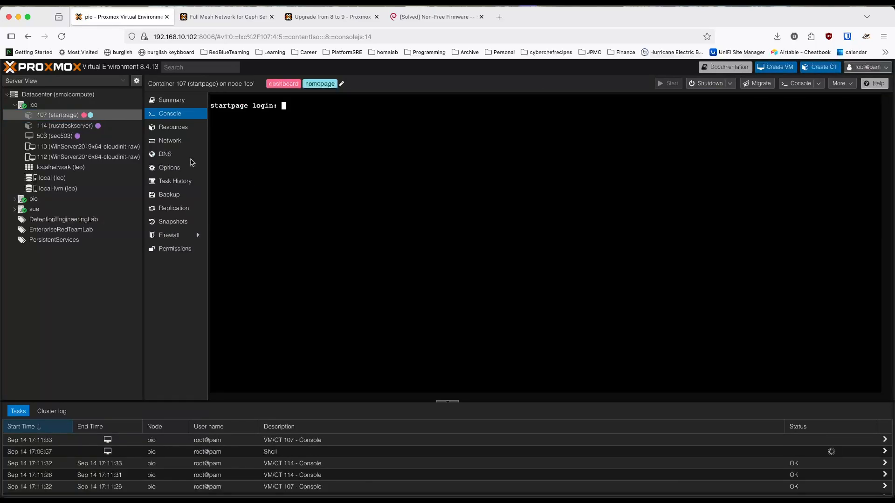
pyautogui.click(70, 125)
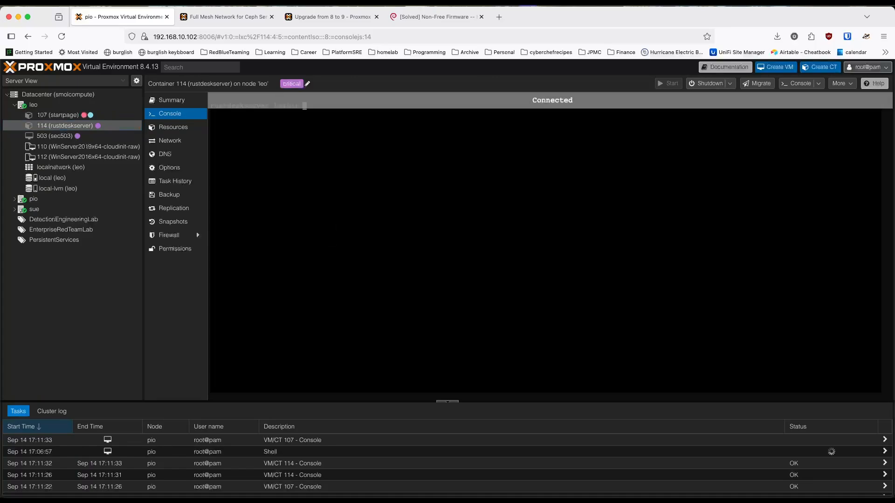
# Step: Select the pio node in the server tree and close the Non-Free Firmware forum tab
pyautogui.click(9, 200)
pyautogui.click(10, 201)
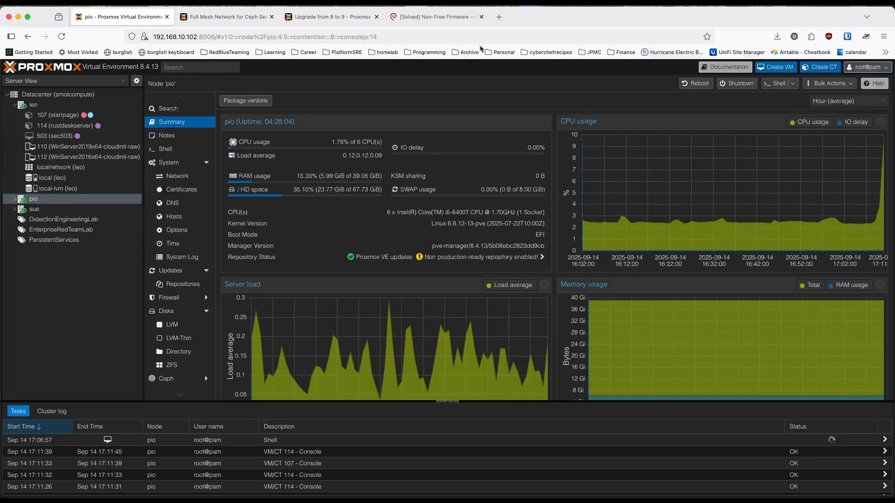
pyautogui.click(482, 18)
# Step: Check the Startpage dashboard at start.bruteware.cc in a new browser tab, and close that tab
pyautogui.press('super+t')
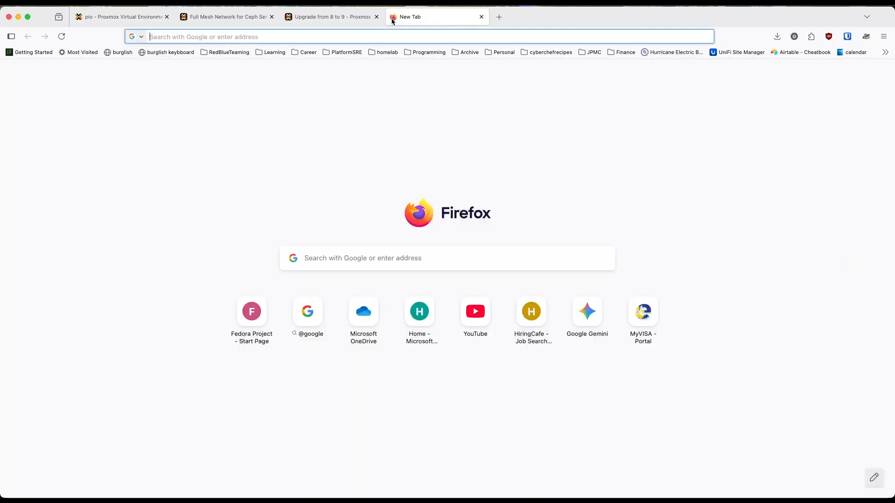
pyautogui.write('start')
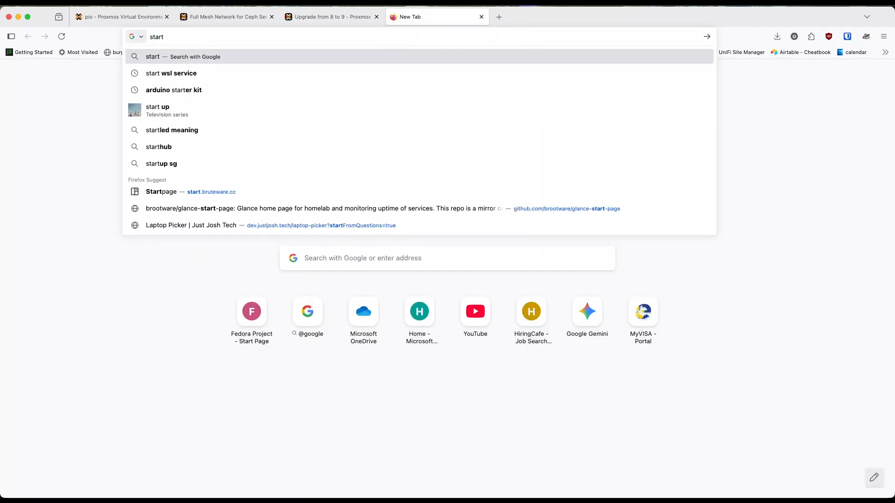
pyautogui.write('.bruteware.cc')
pyautogui.press('Return')
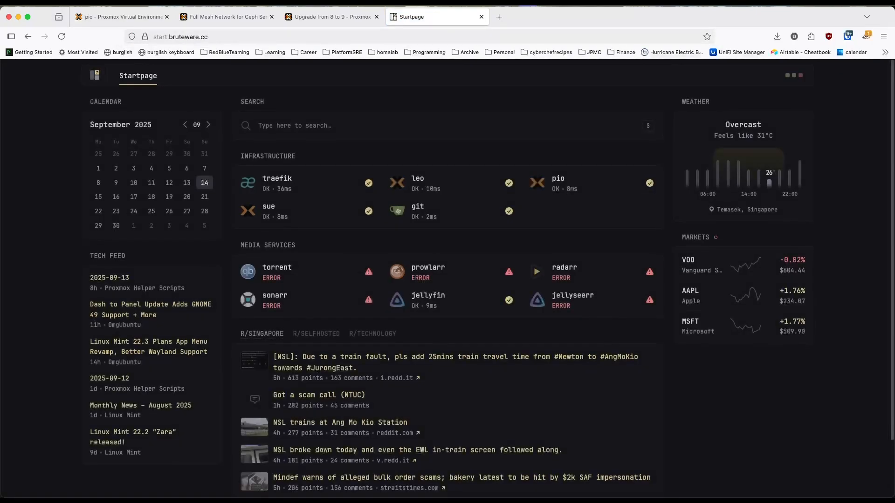
pyautogui.press('super+w')
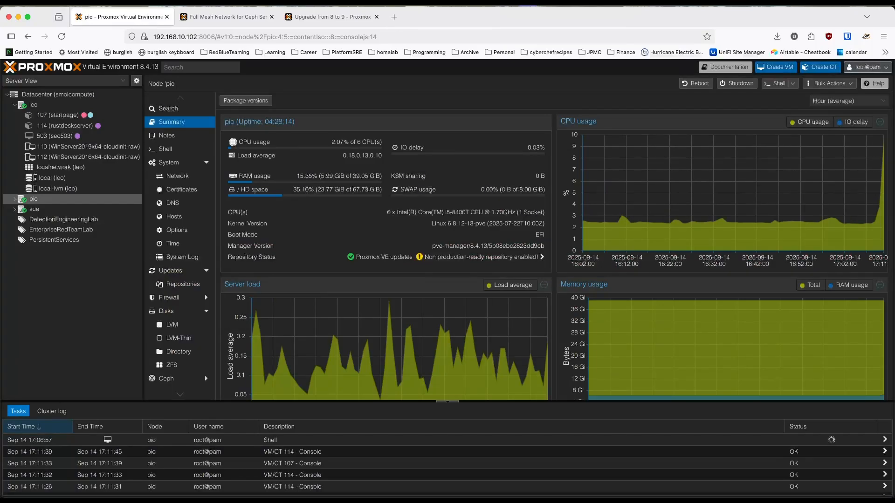
# Step: Switch to the RustDesk client to check its server connection and recent remote desktops, and return to the Proxmox page
pyautogui.press('super+Tab')
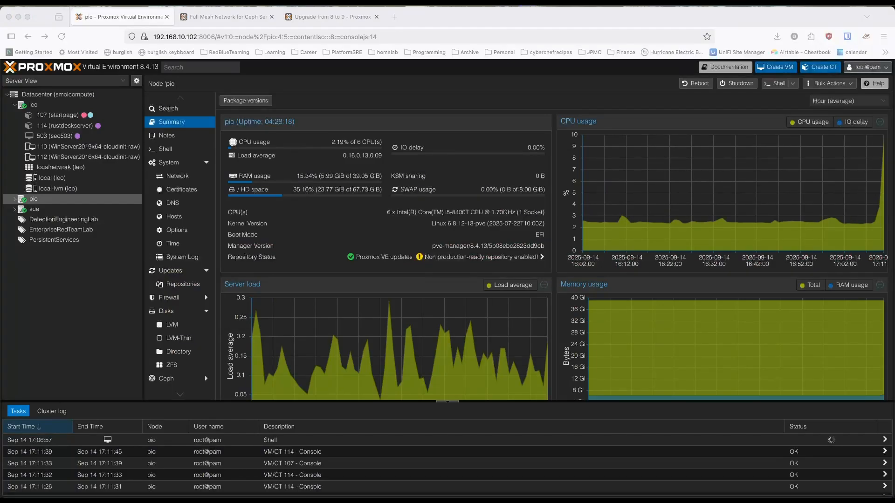
pyautogui.moveTo(894, 189); pyautogui.dragTo(313, 143)
pyautogui.scroll(-1, 419, 317)
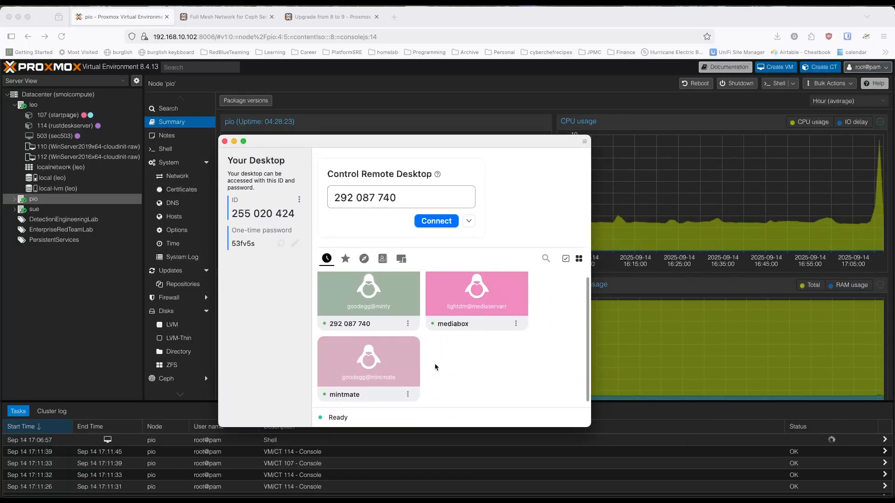
pyautogui.scroll(1, 420, 345)
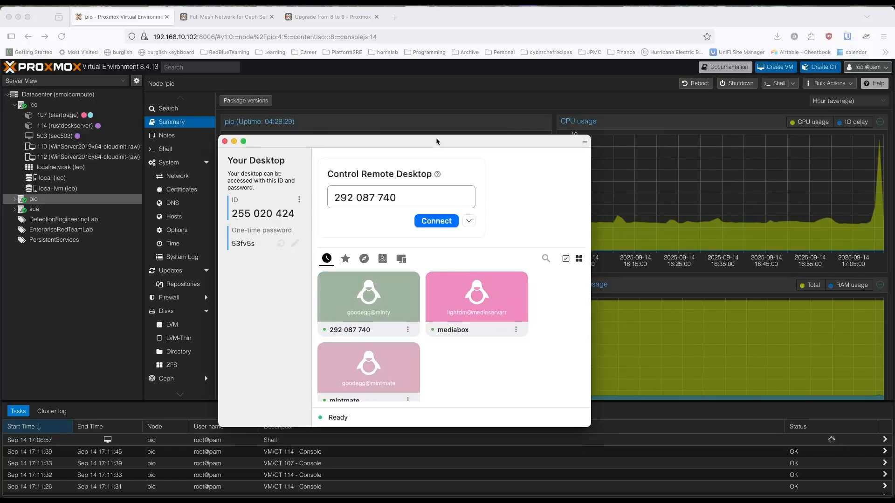
pyautogui.moveTo(432, 142); pyautogui.dragTo(894, 200)
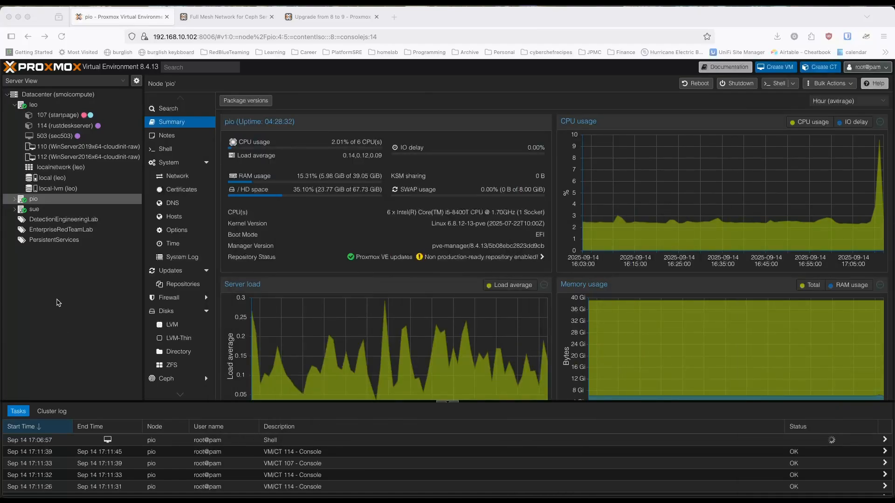
pyautogui.click(56, 299)
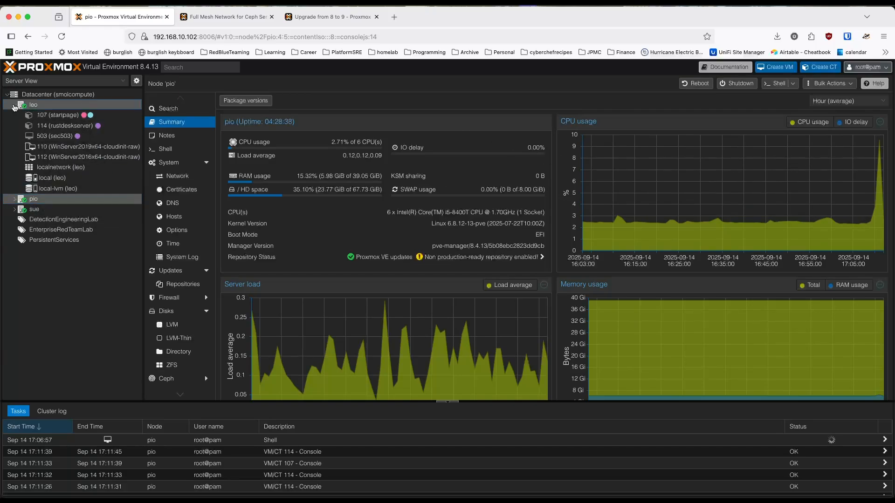
# Step: Collapse the leo node and open a separate shell window for pio, tiled to the right half of the desktop
pyautogui.click(14, 104)
pyautogui.click(776, 84)
pyautogui.click(381, 190)
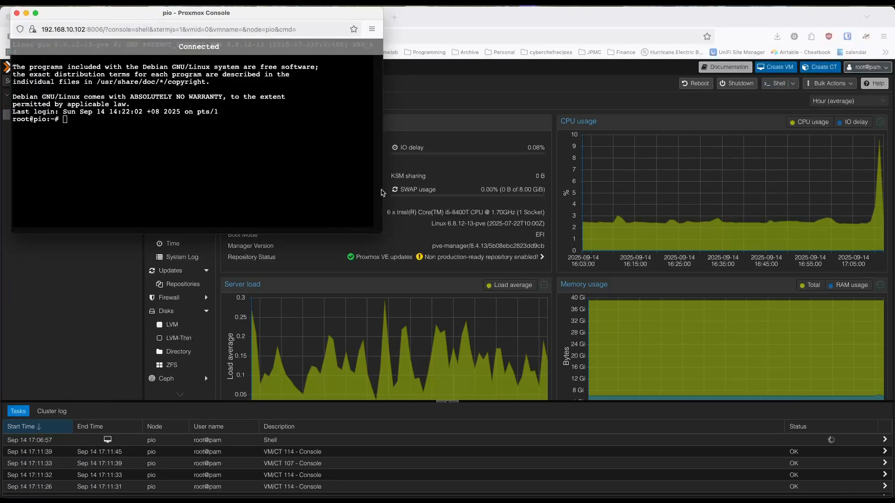
pyautogui.hotkey('ctrl', 'alt', 'Right')
# Step: Tile the existing leo shell window to the left half of the desktop and bring the browser back to the front
pyautogui.hotkey('ctrl', 'Up')
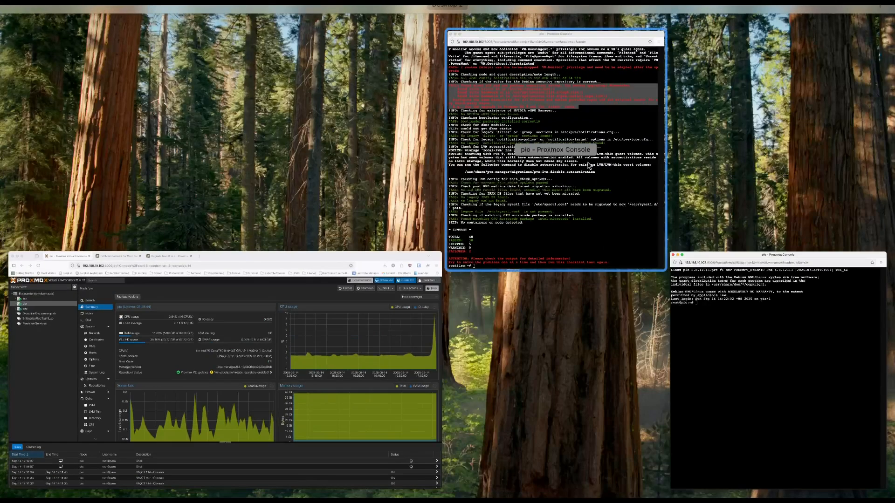
pyautogui.click(631, 235)
pyautogui.hotkey('ctrl', 'alt', 'Left')
pyautogui.hotkey('ctrl', 'Up')
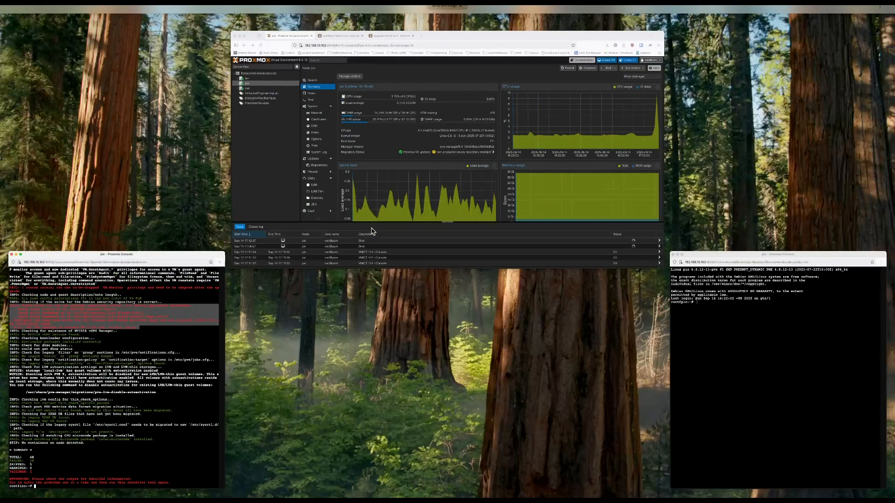
pyautogui.click(373, 228)
# Step: Review the Upgrade from 8 to 9 wiki's prerequisites and pve8to9 checklist instructions, accepting the cookie notice
pyautogui.click(352, 16)
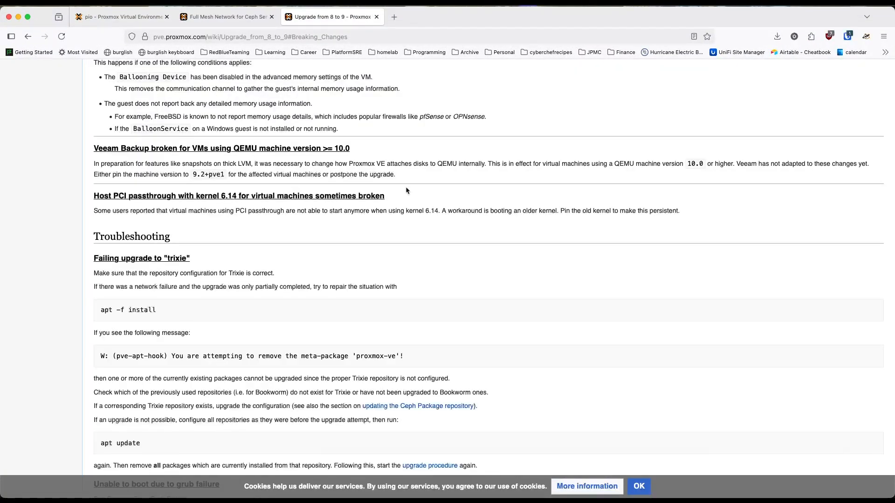
pyautogui.scroll(6, 406, 190)
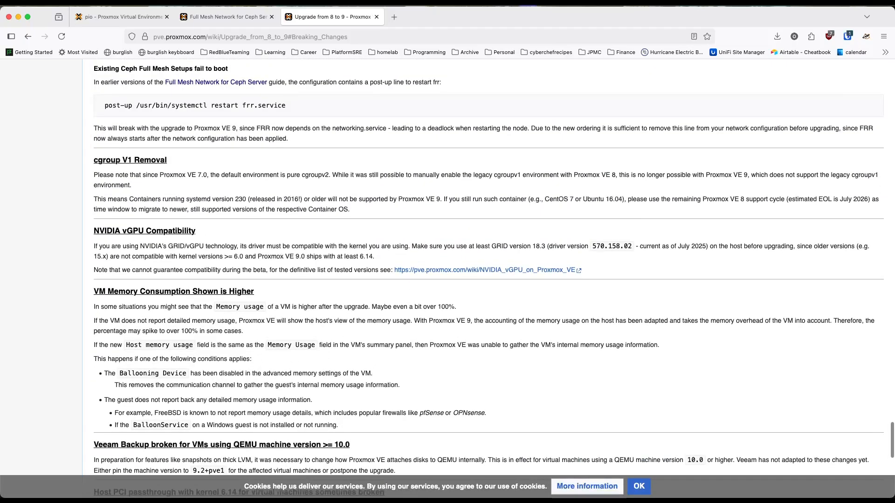
pyautogui.scroll(20, 566, 338)
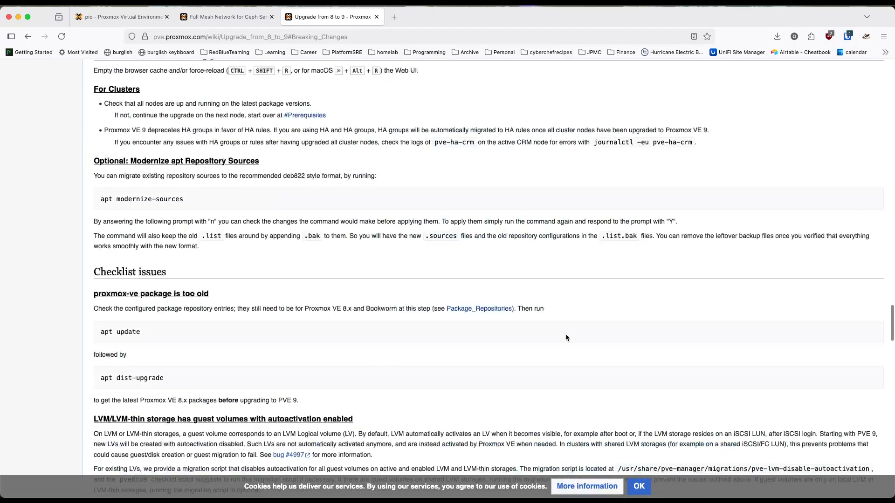
pyautogui.scroll(20, 566, 337)
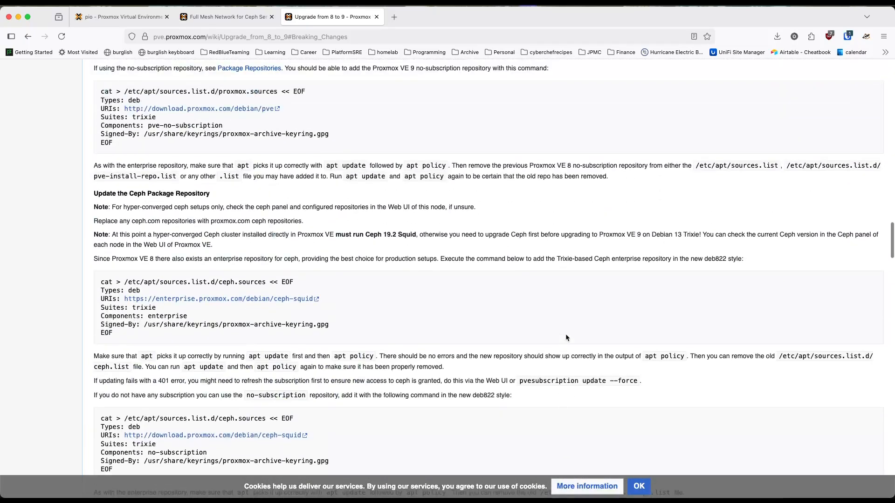
pyautogui.scroll(15, 567, 337)
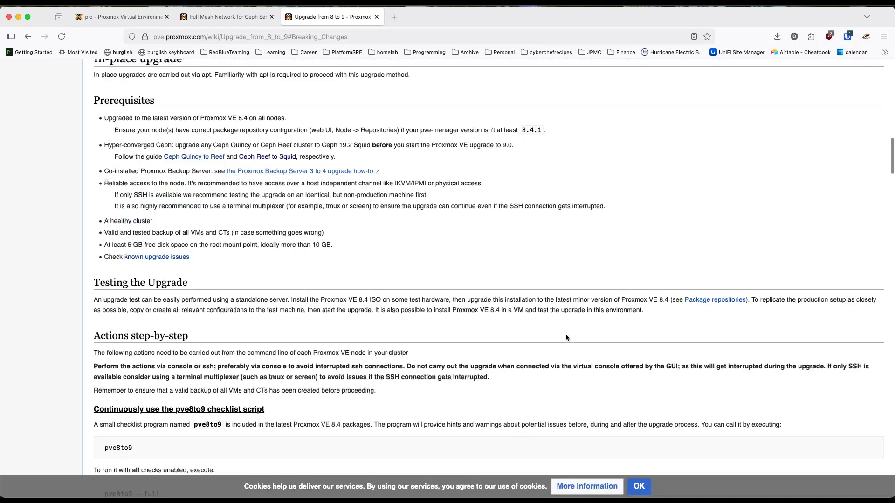
pyautogui.scroll(3, 566, 338)
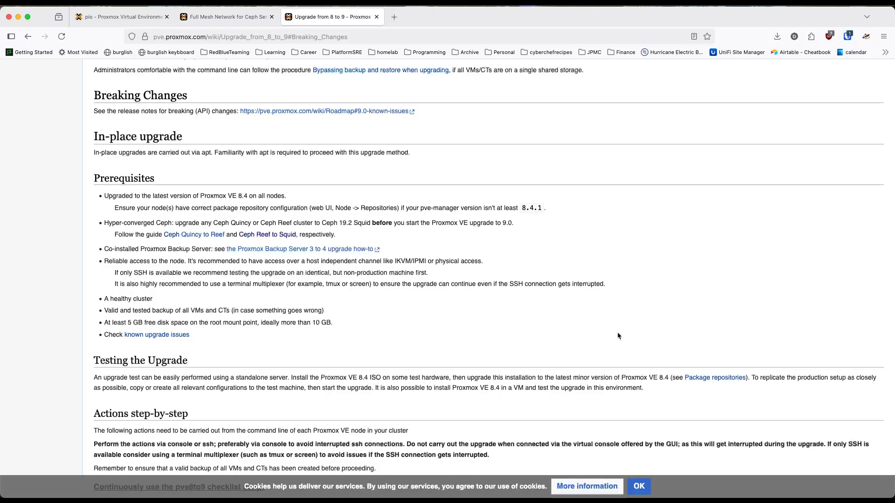
pyautogui.click(638, 487)
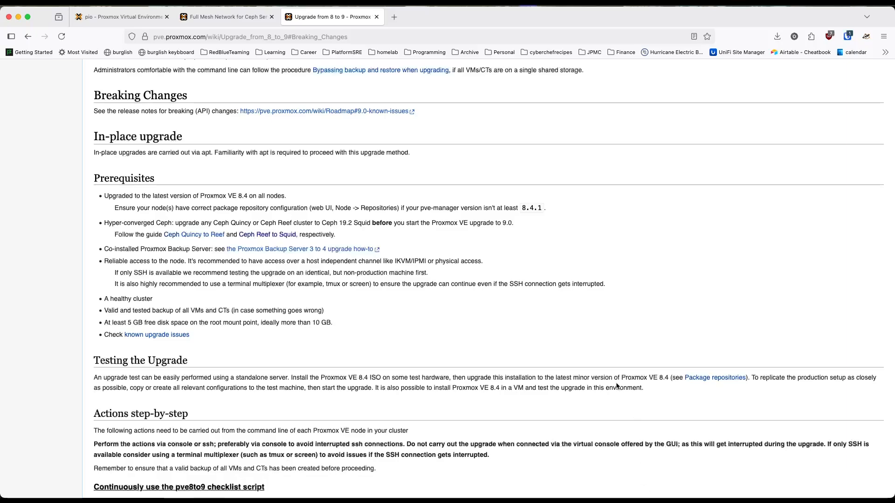
pyautogui.scroll(-5, 616, 386)
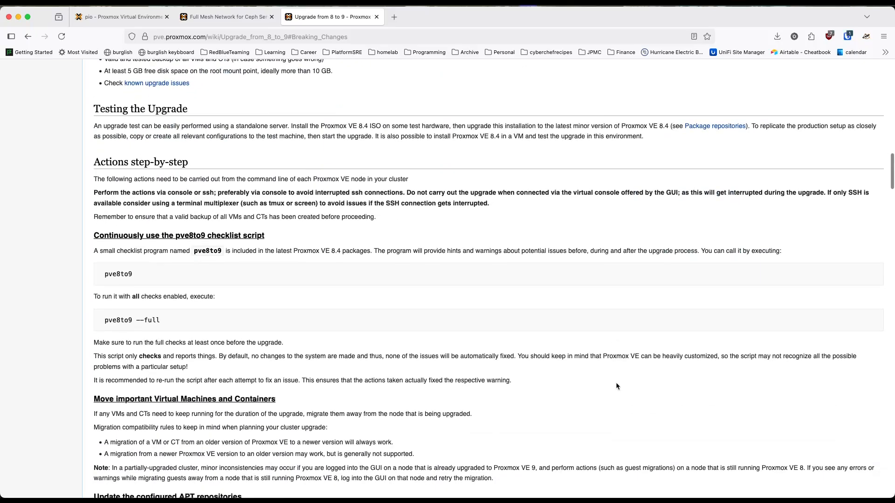
# Step: Run the full upgrade checklist on pio with pve8to9 --full in its shell window
pyautogui.hotkey('ctrl', 'Up')
pyautogui.click(755, 226)
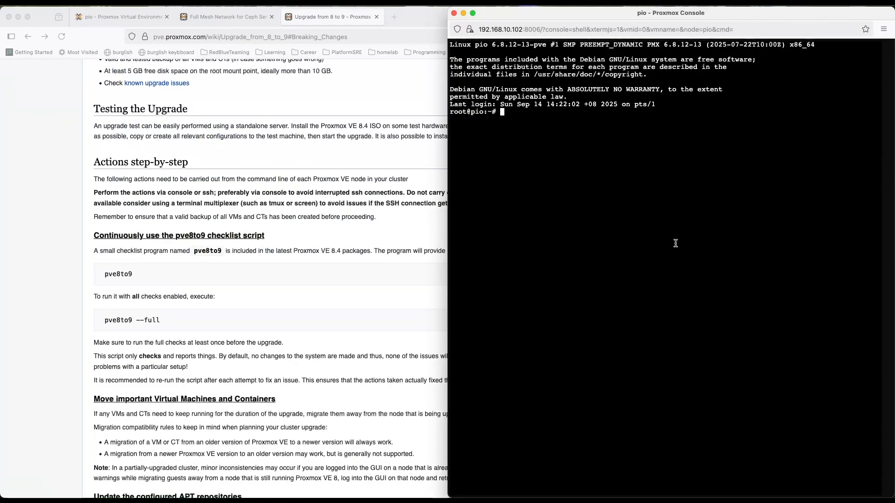
pyautogui.write('pve8to9 --')
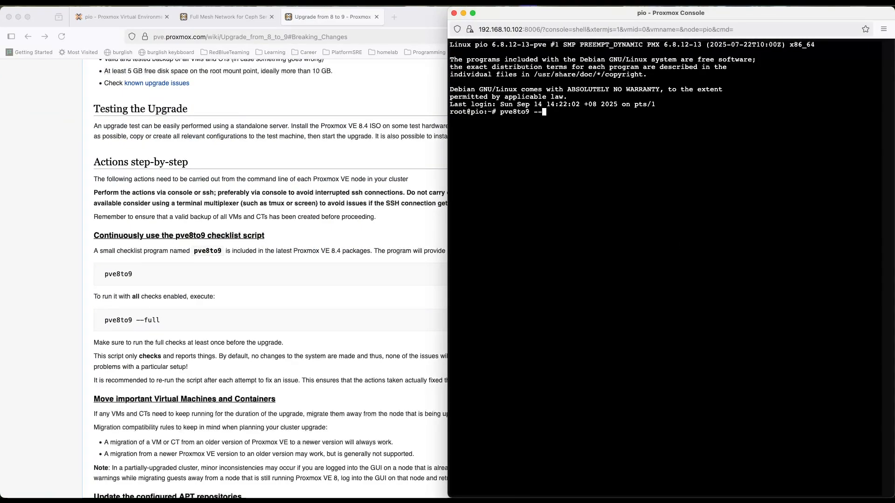
pyautogui.write('full')
pyautogui.press('Return')
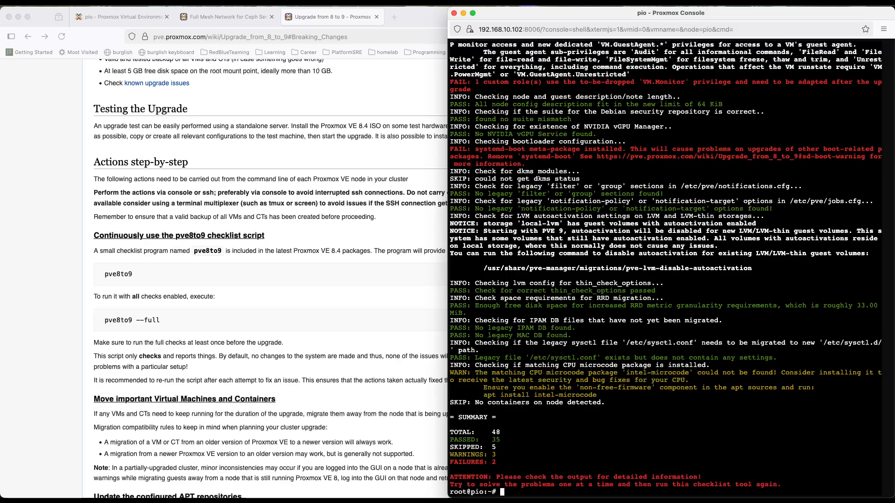
# Step: Bring the leo shell window forward beside pio's to compare their pve8to9 checklist results
pyautogui.press('super+Tab')
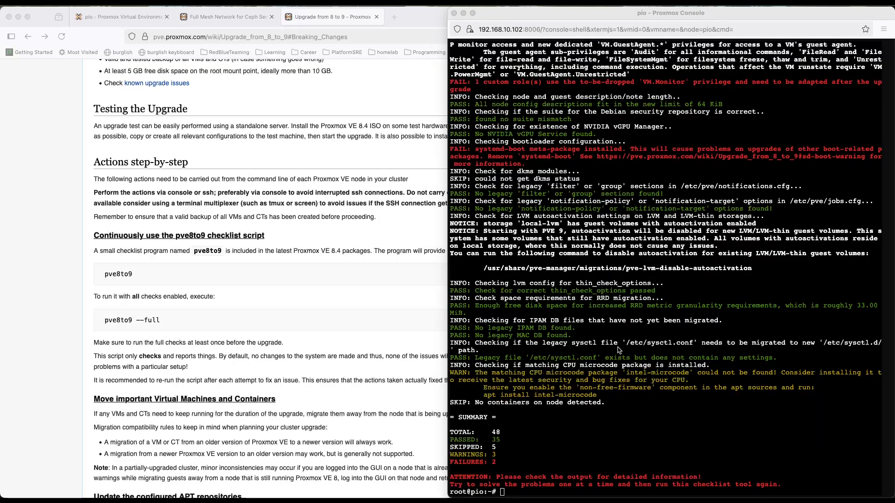
pyautogui.hotkey('ctrl', 'Up')
pyautogui.click(191, 242)
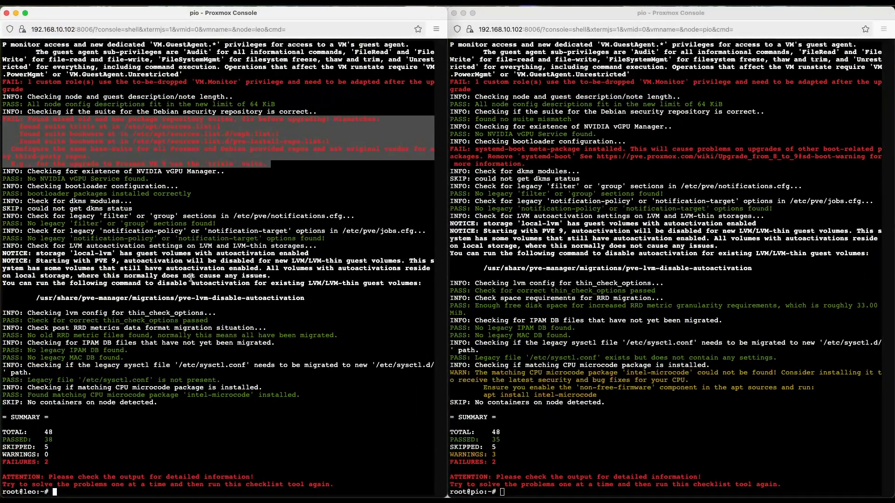
# Step: Check the wiki's checklist guidance, then highlight the 'non-free-firmware' component named in pio's intel-microcode warning
pyautogui.click(191, 278)
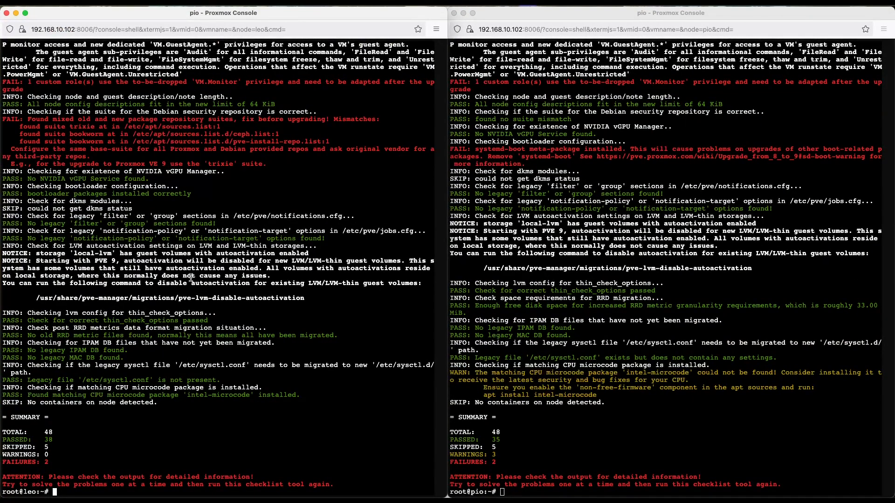
pyautogui.hotkey('ctrl', 'Up')
pyautogui.click(320, 176)
pyautogui.scroll(-3, 229, 328)
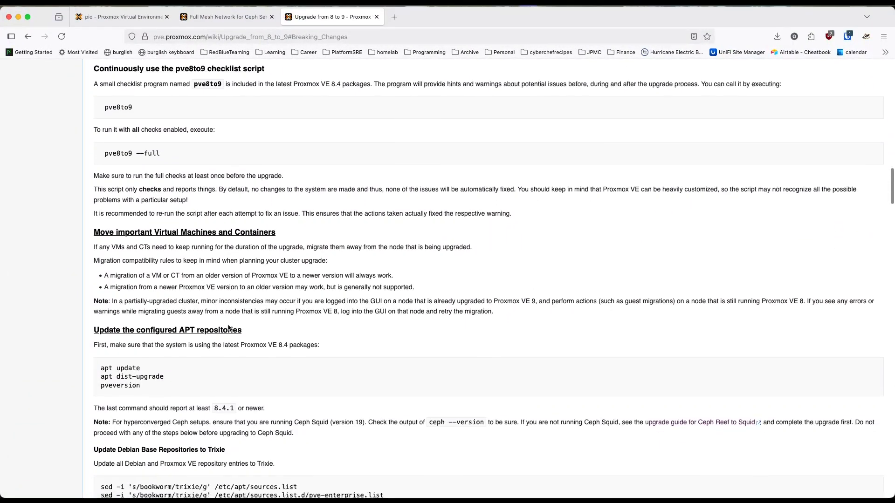
pyautogui.hotkey('ctrl', 'Up')
pyautogui.click(745, 233)
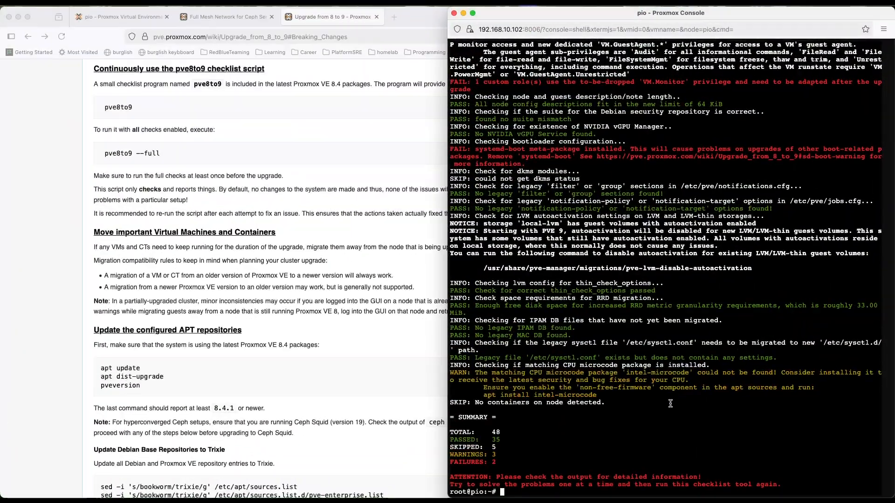
pyautogui.moveTo(651, 387); pyautogui.dragTo(578, 387)
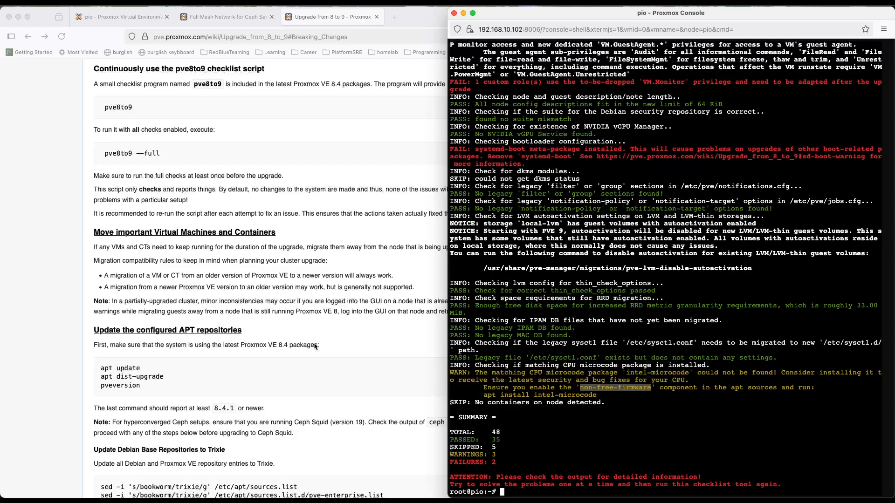
# Step: Open /etc/apt/sources.list in vi in leo's shell as a reference for pio's repository entries
pyautogui.hotkey('ctrl', 'Up')
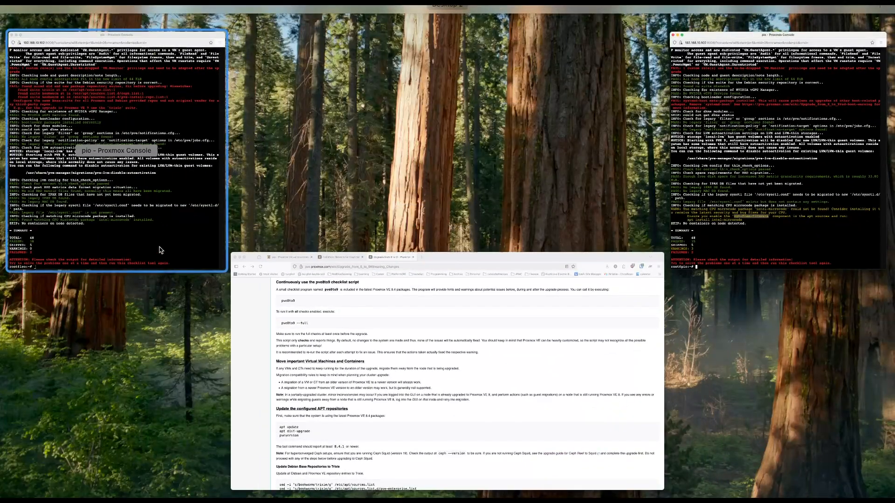
pyautogui.click(160, 249)
pyautogui.write('vi /et')
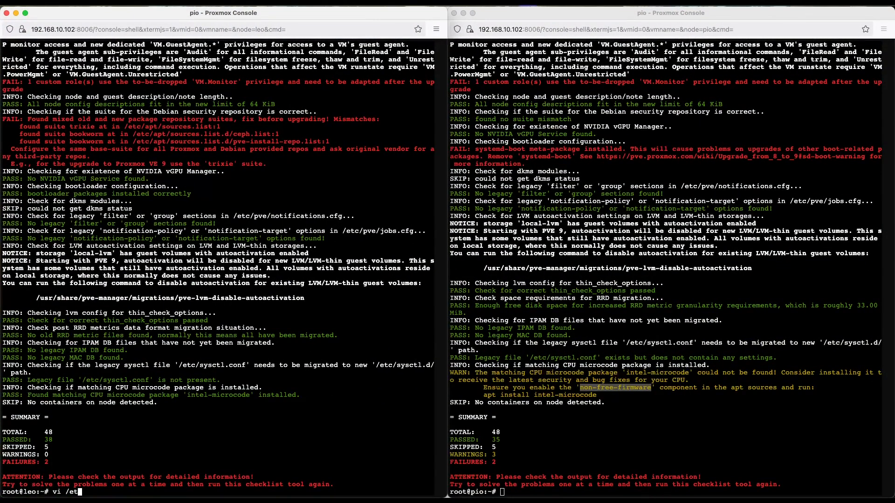
pyautogui.write('c/pve/so')
pyautogui.press('BackSpace')
pyautogui.press('BackSpace')
pyautogui.press('BackSpace')
pyautogui.press('BackSpace')
pyautogui.press('BackSpace')
pyautogui.press('BackSpace')
pyautogui.press('BackSpace')
pyautogui.press('BackSpace')
pyautogui.press('BackSpace')
pyautogui.press('BackSpace')
pyautogui.press('BackSpace')
pyautogui.press('BackSpace')
pyautogui.press('BackSpace')
pyautogui.press('BackSpace')
pyautogui.write('vi /etc/apt/sources.list')
pyautogui.press('Return')
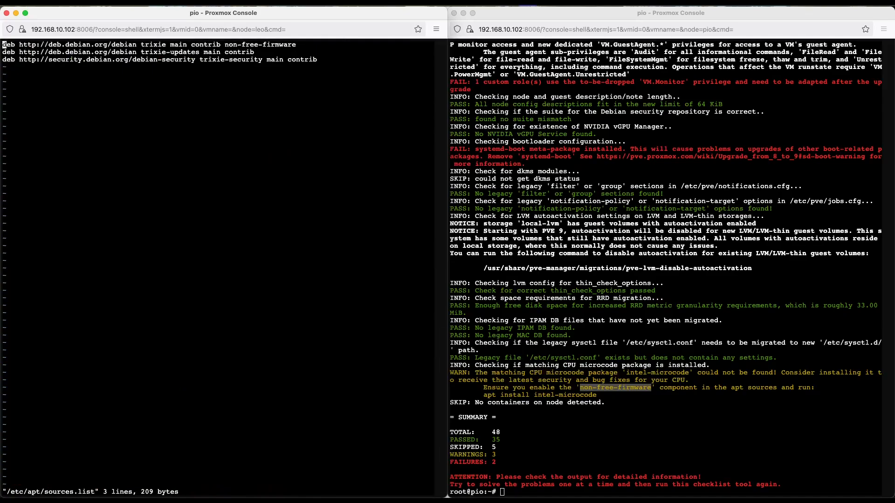
# Step: Open /etc/apt/sources.list in vi in pio's shell
pyautogui.click(640, 292)
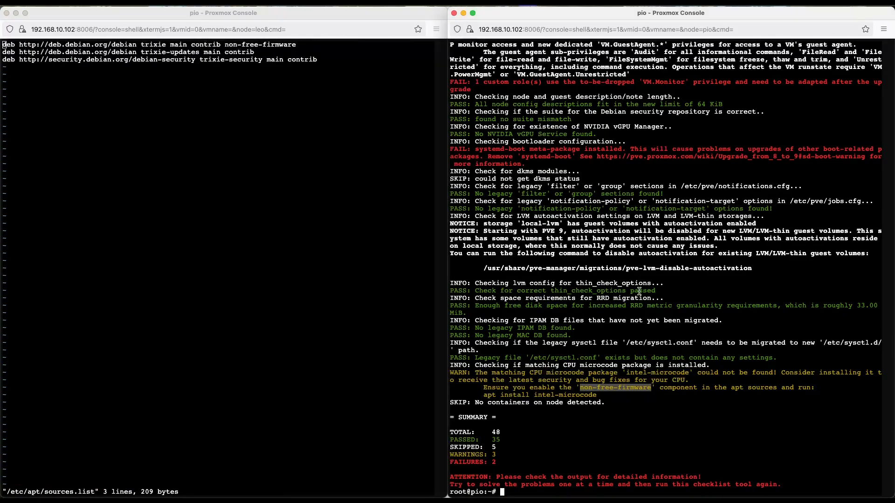
pyautogui.write('vi ')
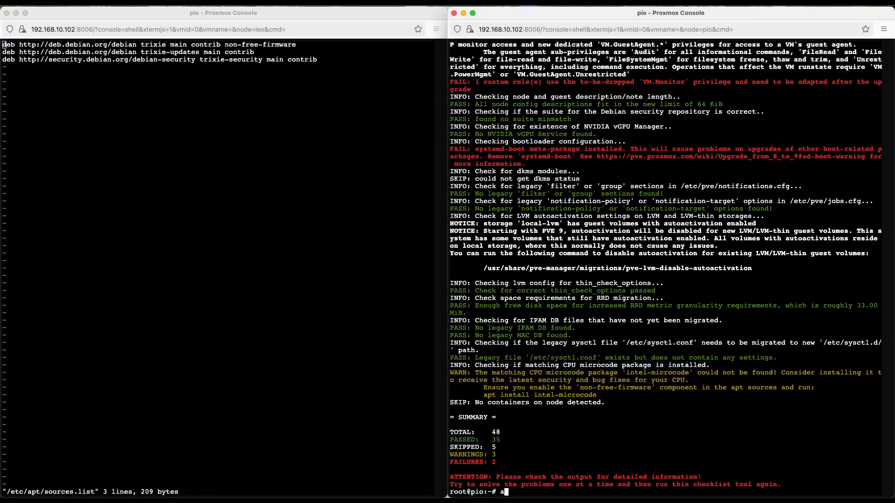
pyautogui.write('/etc/pat')
pyautogui.press('BackSpace')
pyautogui.press('BackSpace')
pyautogui.press('BackSpace')
pyautogui.write('apt/sources.list')
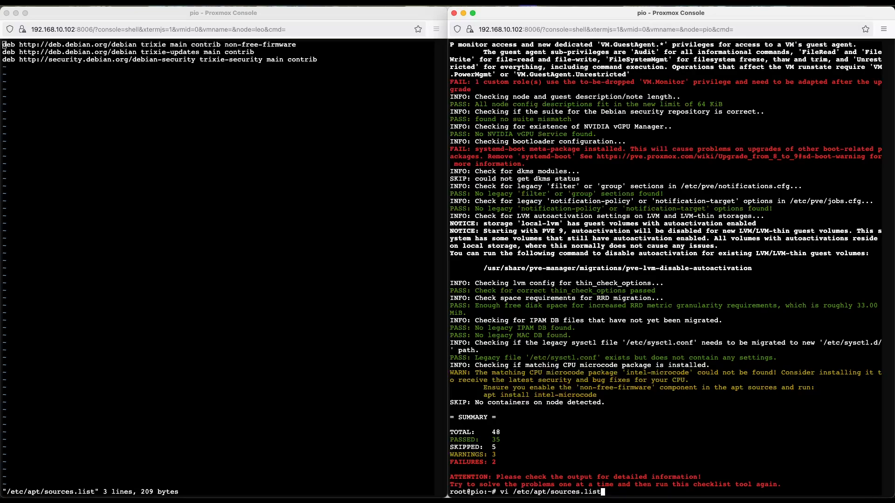
pyautogui.press('Return')
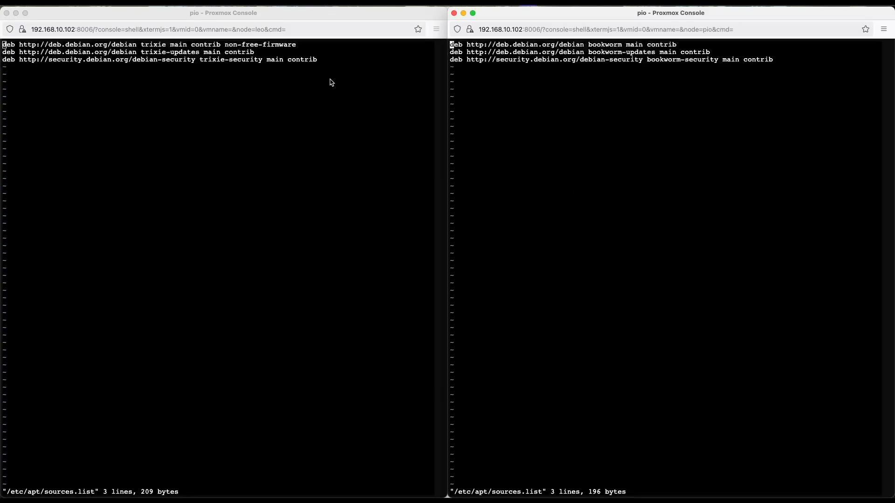
# Step: Append non-free-firmware, copied from leo's file, to pio's 'bookworm main contrib' line and save the file
pyautogui.click(317, 49)
pyautogui.moveTo(301, 44)
pyautogui.mouseDown()
pyautogui.moveTo(228, 46)
pyautogui.moveTo(297, 45)
pyautogui.mouseUp()
pyautogui.press('super+c')
pyautogui.click(225, 45)
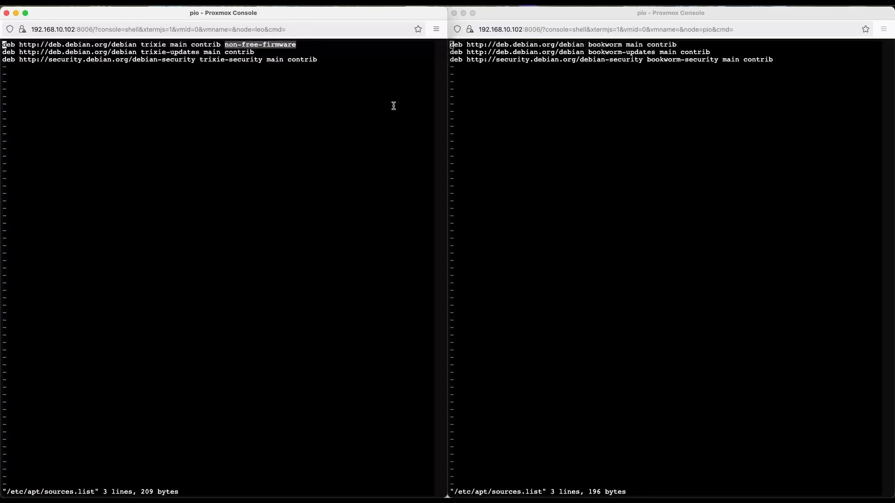
pyautogui.click(632, 199)
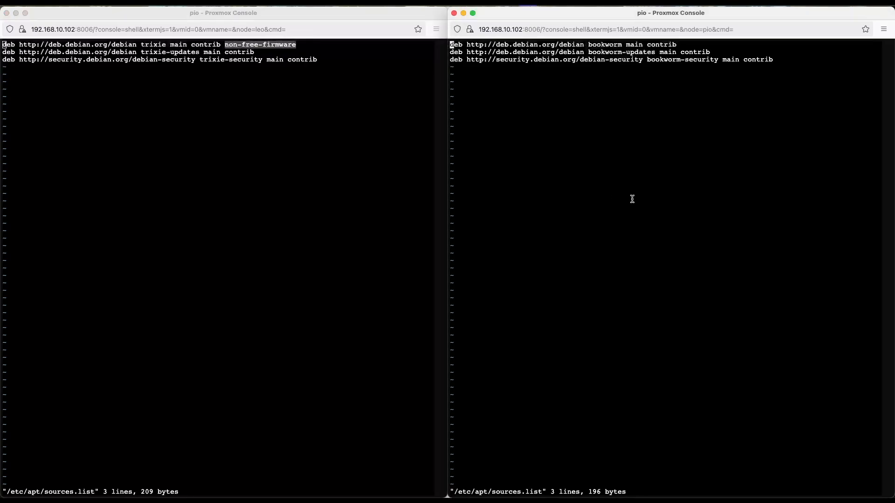
pyautogui.press('$')
pyautogui.press('a')
pyautogui.press('super+v')
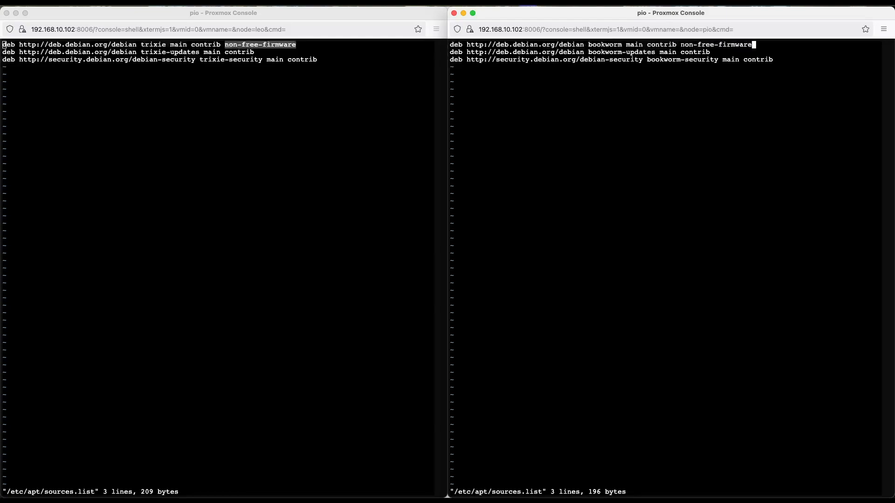
pyautogui.press('Escape')
pyautogui.write(':wq')
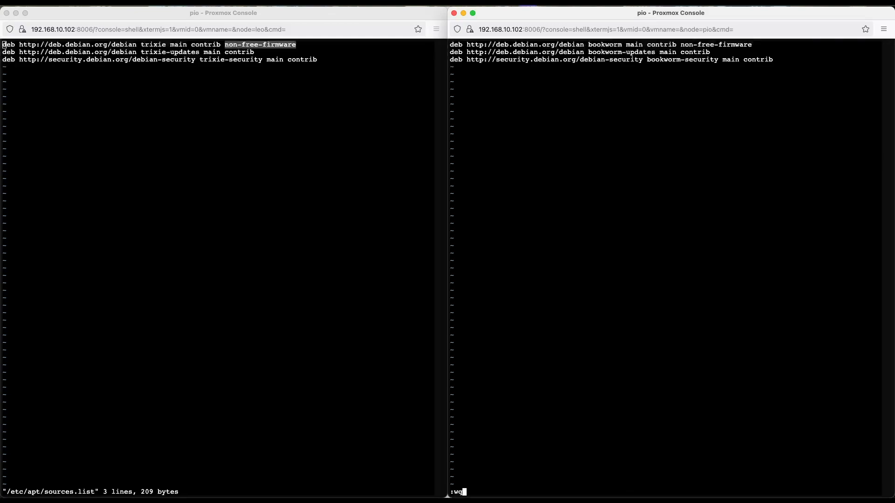
pyautogui.press('Return')
# Step: Refresh pio's package lists with apt update and close sources.list in leo's shell
pyautogui.write('apt update')
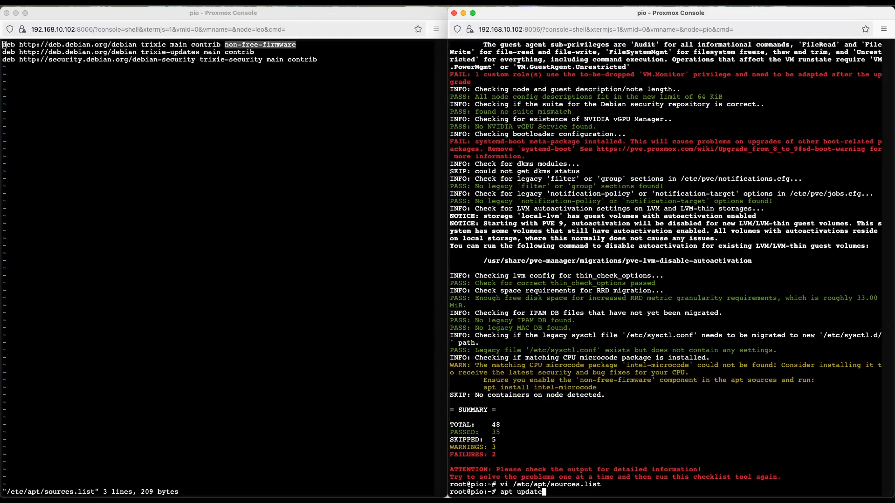
pyautogui.press('Return')
pyautogui.click(231, 113)
pyautogui.write(':')
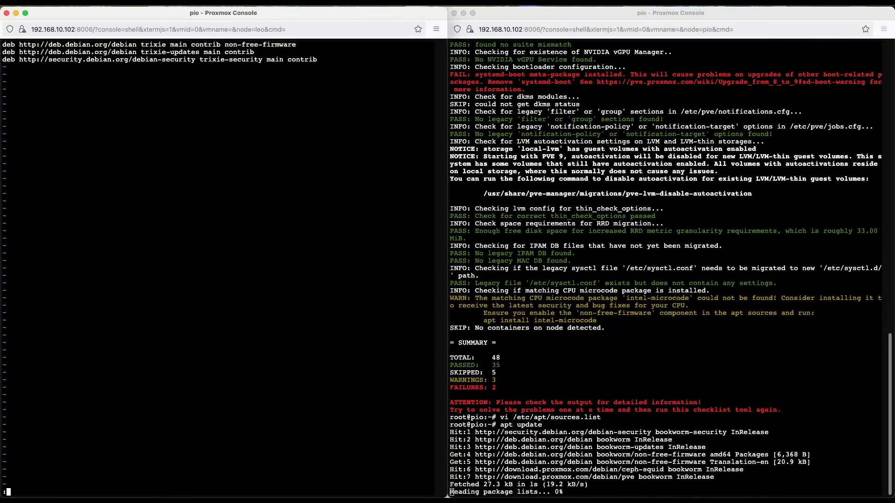
pyautogui.write('wq')
pyautogui.press('Return')
# Step: Install the intel-microcode package on pio with apt, accepting the additional packages
pyautogui.click(676, 253)
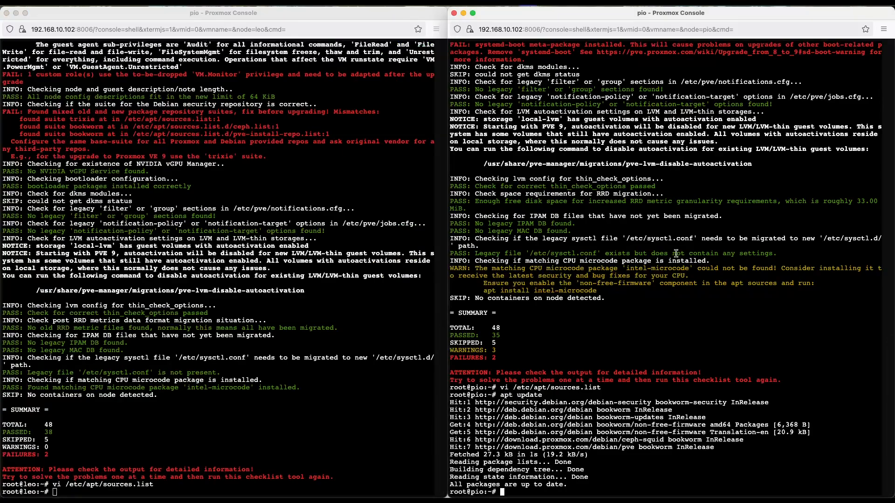
pyautogui.write('apt install intel-micr')
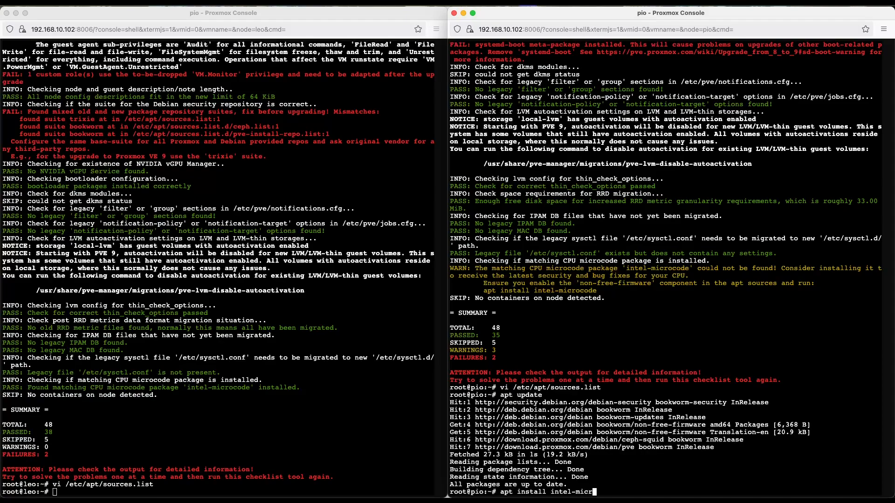
pyautogui.write('oscode')
pyautogui.press('BackSpace')
pyautogui.press('BackSpace')
pyautogui.press('BackSpace')
pyautogui.press('BackSpace')
pyautogui.press('BackSpace')
pyautogui.write('code')
pyautogui.press('Return')
pyautogui.write('y')
pyautogui.press('Return')
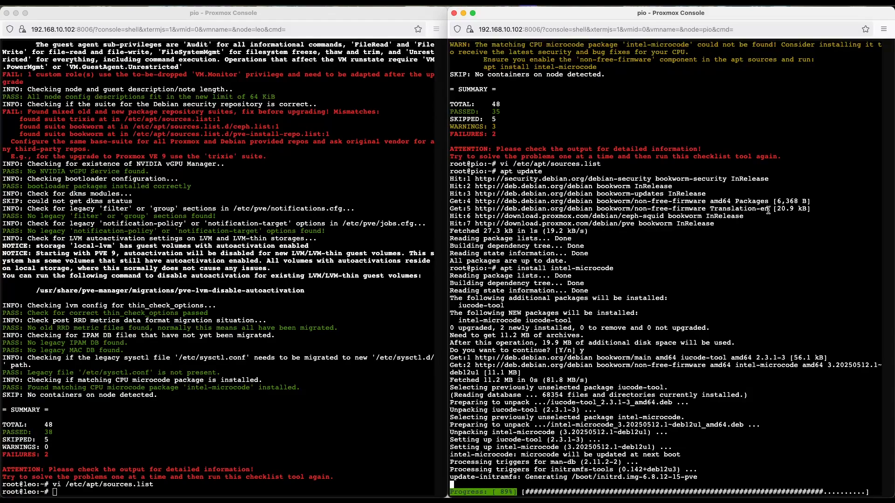
# Step: Review pio's systemd-boot failure and search leo's command history for 'systemd-boot' and 'apt remove systemd'
pyautogui.scroll(10, 708, 226)
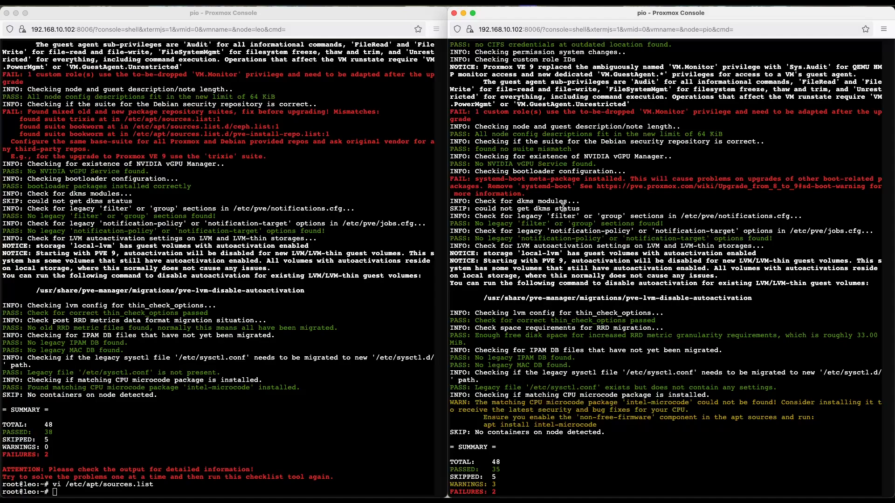
pyautogui.scroll(-10, 597, 319)
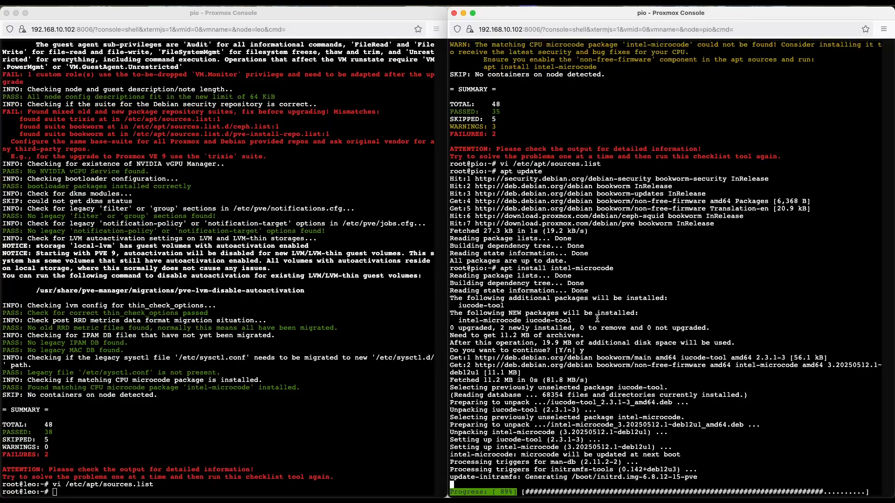
pyautogui.click(238, 377)
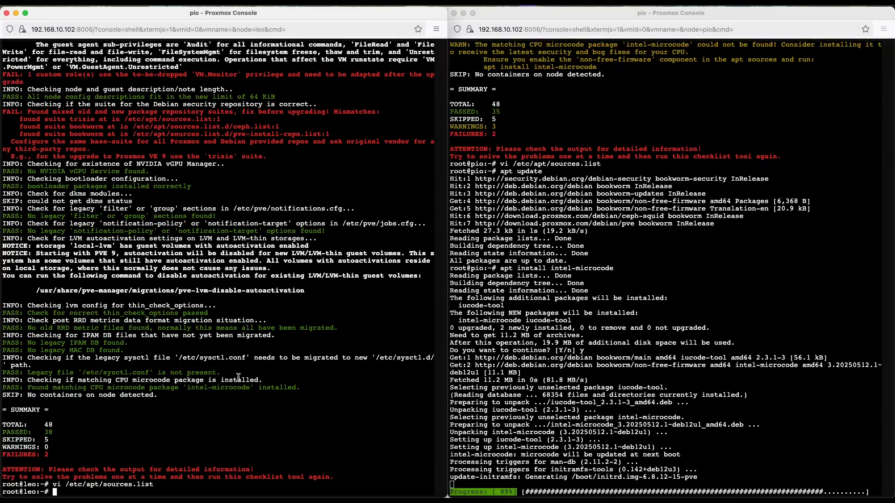
pyautogui.hotkey('ctrl', 'r')
pyautogui.write('systemd')
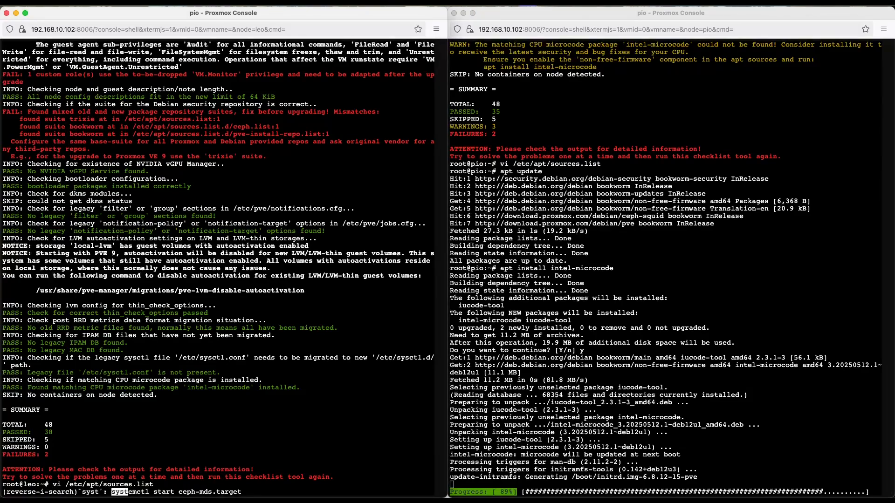
pyautogui.write('-boot')
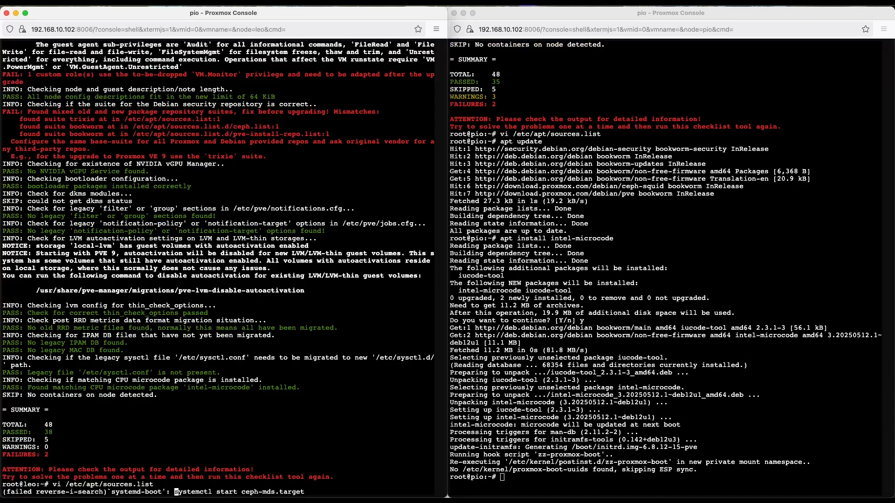
pyautogui.hotkey('ctrl', 'c')
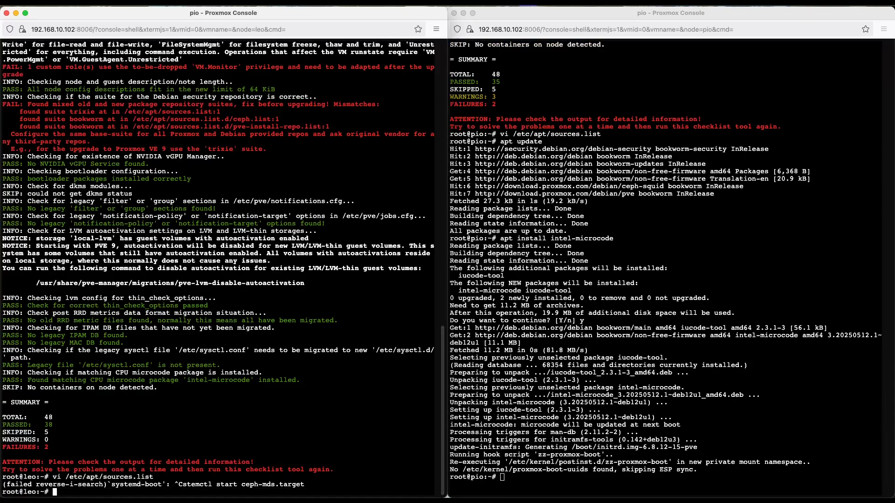
pyautogui.hotkey('ctrl', 'r')
pyautogui.write('aptr')
pyautogui.press('BackSpace')
pyautogui.write("remove systemd': ^Ct full-upgrade")
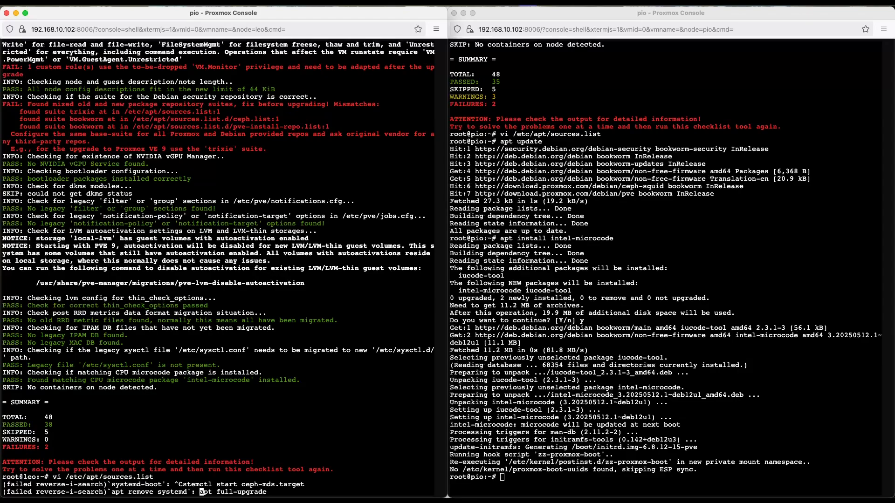
pyautogui.hotkey('ctrl', 'c')
# Step: Remove the systemd-boot package from pio with apt and confirm the removal
pyautogui.press('super+grave')
pyautogui.write('apt remove systemd-boot')
pyautogui.press('Return')
pyautogui.write('y')
pyautogui.press('Return')
# Step: Rerun the full upgrade checklist on pio with pve8to9 --full
pyautogui.write('pve8to9 --full')
pyautogui.press('Return')
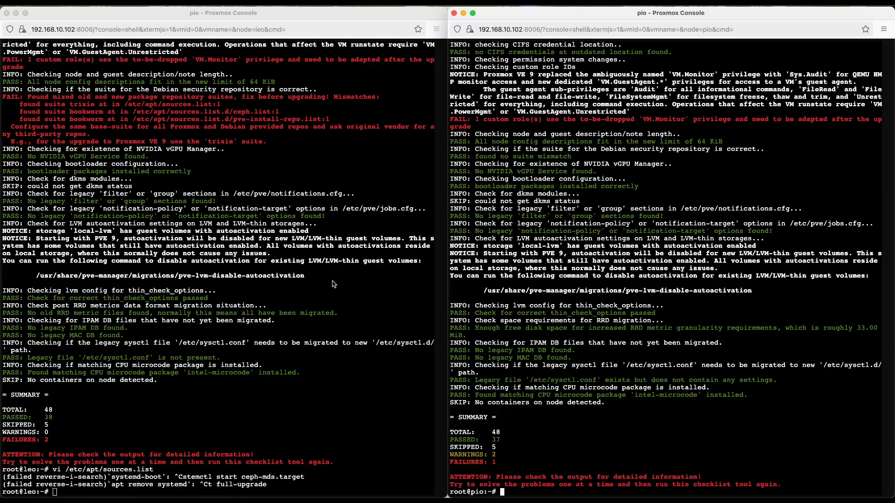
# Step: Tile the upgrade wiki's browser window beside pio's shell and go to the 'Update the configured APT repositories' section
pyautogui.hotkey('ctrl', 'Up')
pyautogui.click(334, 204)
pyautogui.hotkey('ctrl', 'alt', 'Left')
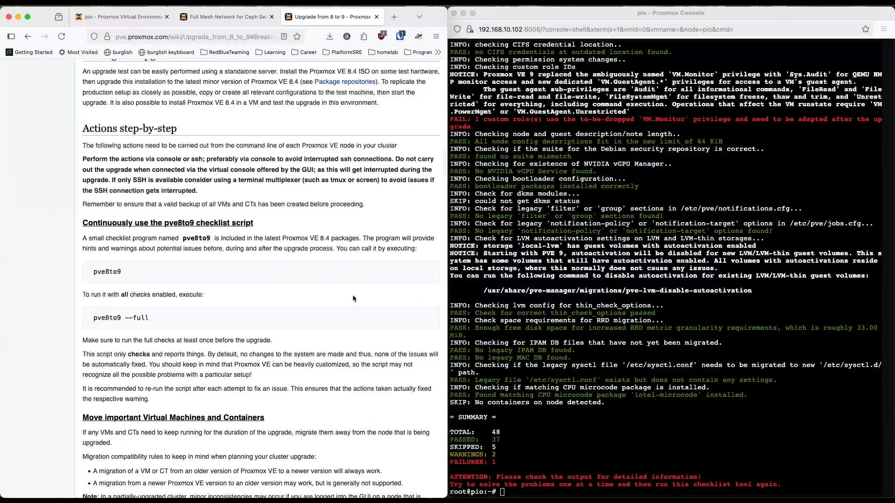
pyautogui.scroll(-8, 251, 360)
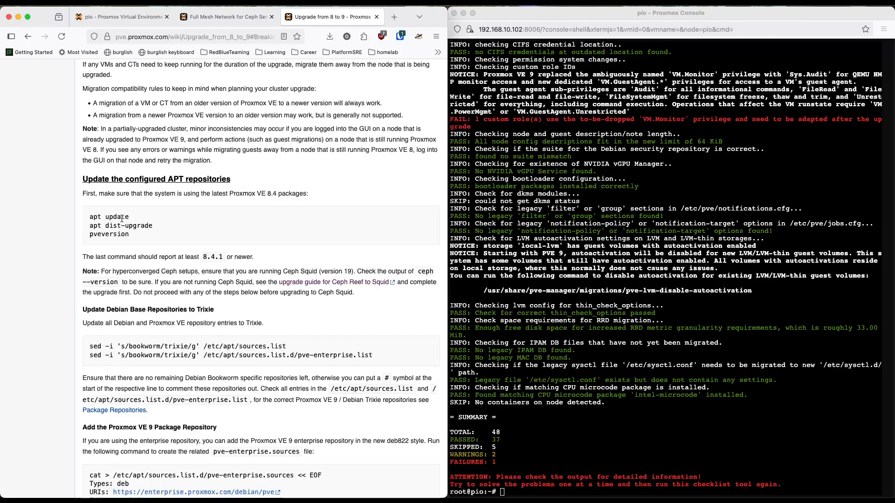
# Step: Copy apt dist-upgrade from the wiki and run it in pio's shell
pyautogui.moveTo(156, 227); pyautogui.dragTo(89, 227)
pyautogui.press('super+c')
pyautogui.click(574, 439)
pyautogui.press('super+v')
pyautogui.press('Return')
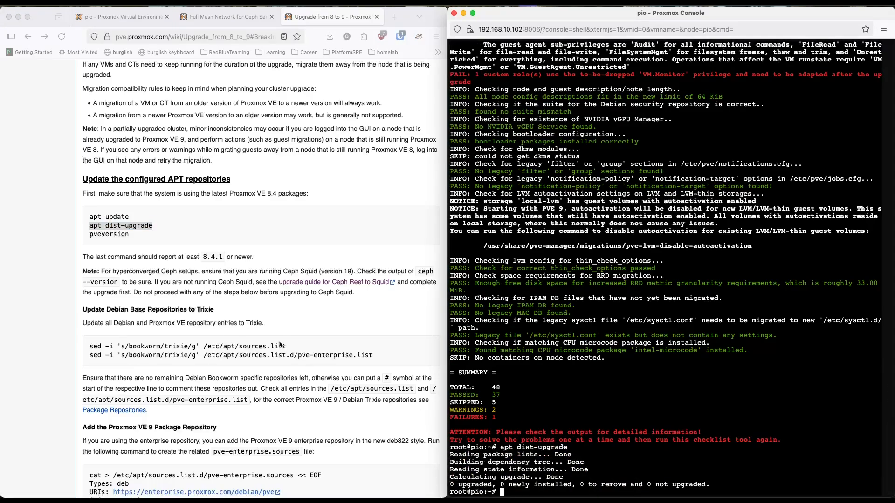
# Step: Copy apt update from the wiki and run it in pio's shell
pyautogui.click(200, 248)
pyautogui.click(141, 222)
pyautogui.moveTo(132, 222); pyautogui.dragTo(74, 220)
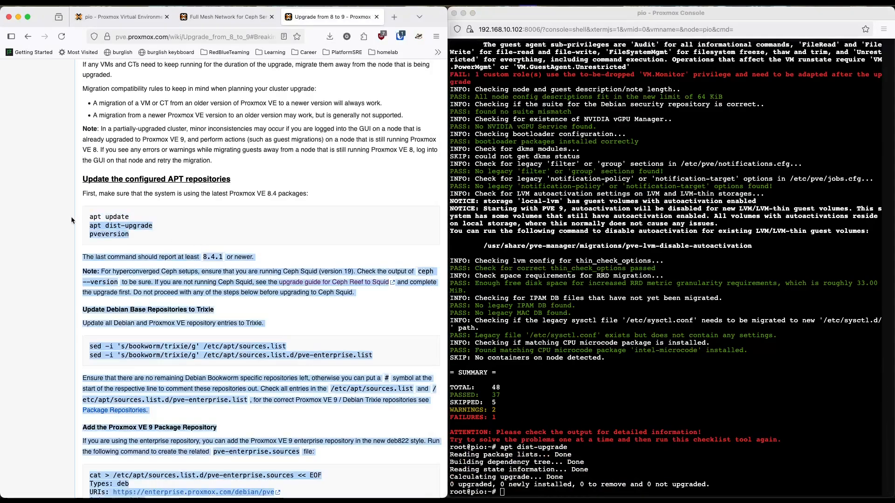
pyautogui.click(141, 226)
pyautogui.moveTo(131, 218); pyautogui.dragTo(85, 218)
pyautogui.press('super+c')
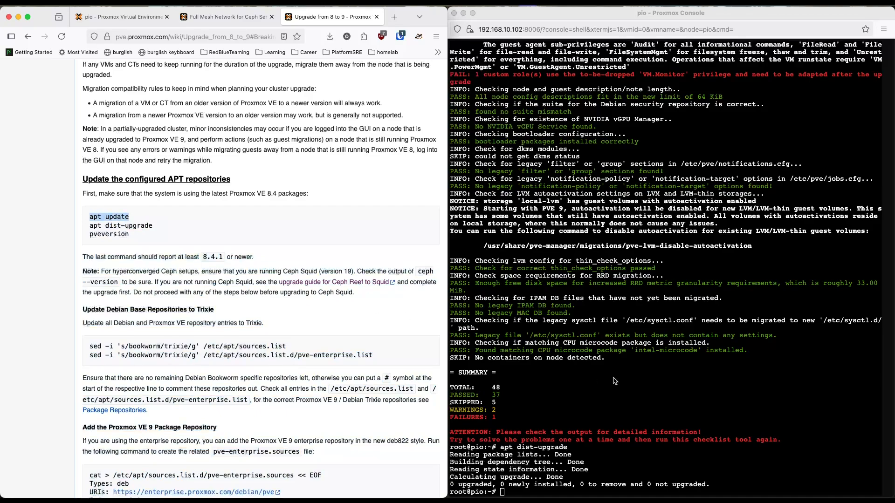
pyautogui.click(615, 383)
pyautogui.press('super+v')
pyautogui.press('Return')
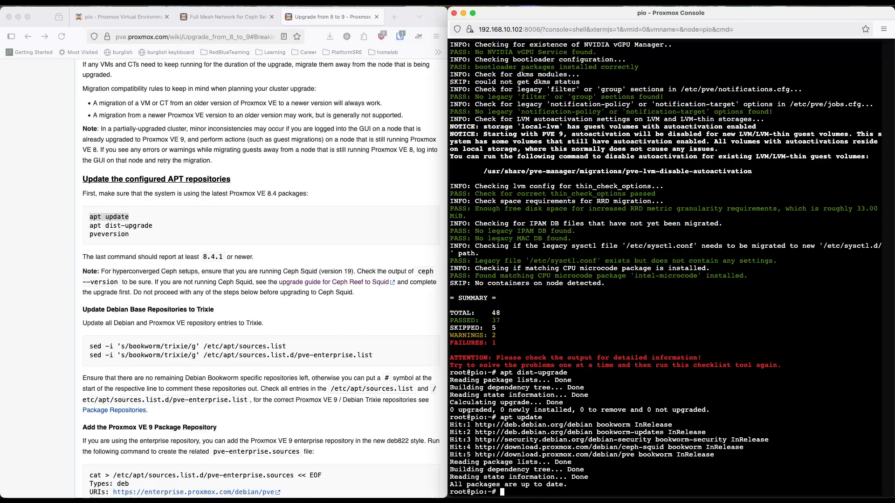
# Step: Copy pveversion from the upgrade wiki and run it in pio's shell
pyautogui.scroll(5, 374, 312)
pyautogui.scroll(-5, 374, 310)
pyautogui.click(135, 219)
pyautogui.click(142, 220)
pyautogui.moveTo(132, 220); pyautogui.dragTo(88, 221)
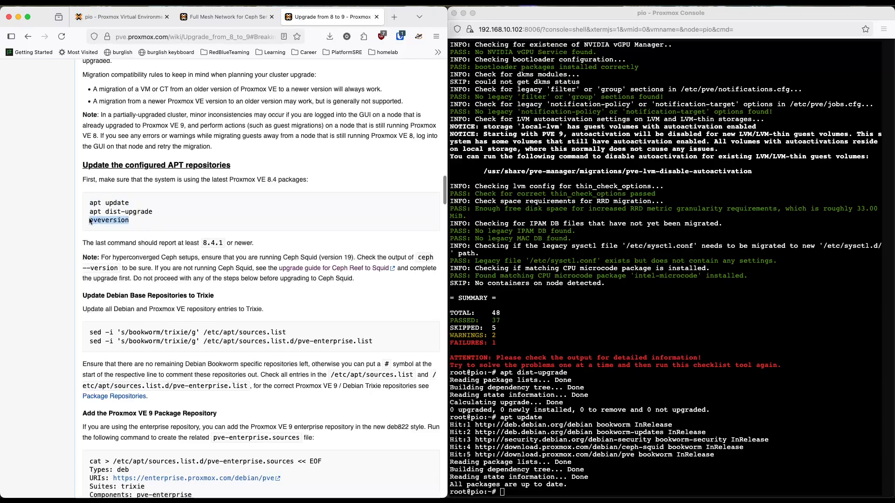
pyautogui.click(625, 426)
pyautogui.press('super+v')
pyautogui.press('Return')
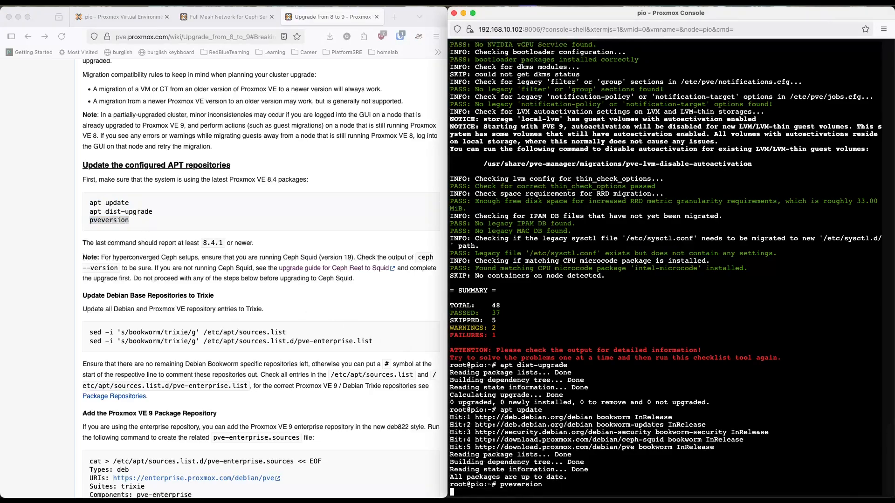
# Step: Copy the sed command that replaces bookworm with trixie in /etc/apt/sources.list from the wiki and run it in pio's shell
pyautogui.scroll(-2, 238, 336)
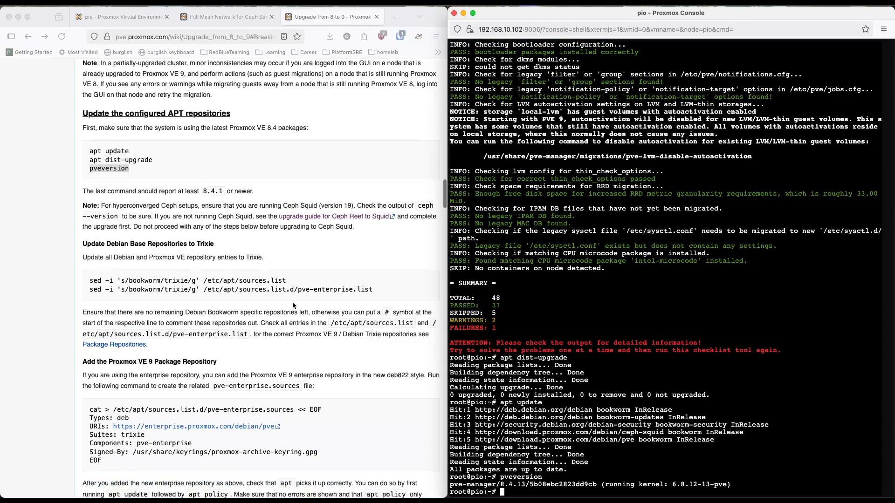
pyautogui.click(297, 282)
pyautogui.moveTo(296, 282); pyautogui.dragTo(79, 281)
pyautogui.click(660, 418)
pyautogui.press('super+v')
pyautogui.press('Return')
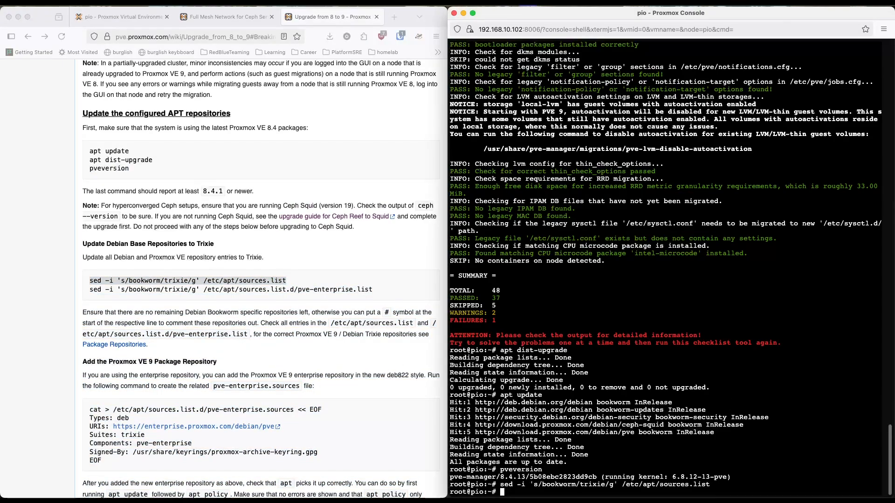
# Step: Copy the wiki's pve-no-subscription command block and run it in pio's shell to create /etc/apt/sources.list.d/proxmox.sources for trixie
pyautogui.press('super+Tab')
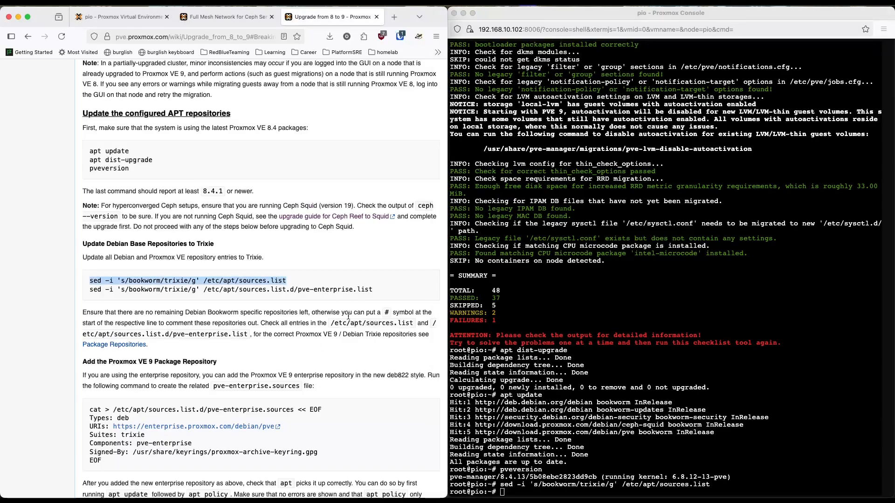
pyautogui.scroll(-5, 341, 303)
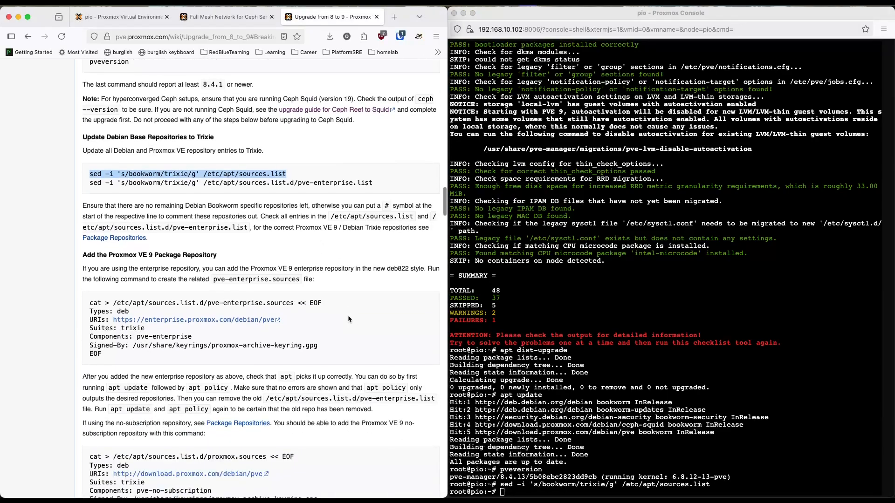
pyautogui.click(139, 351)
pyautogui.moveTo(124, 358); pyautogui.dragTo(89, 305)
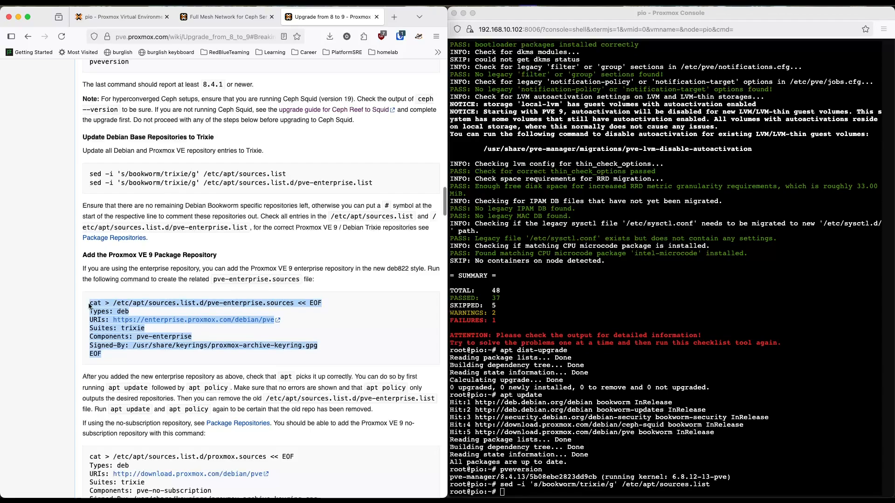
pyautogui.scroll(-10, 261, 326)
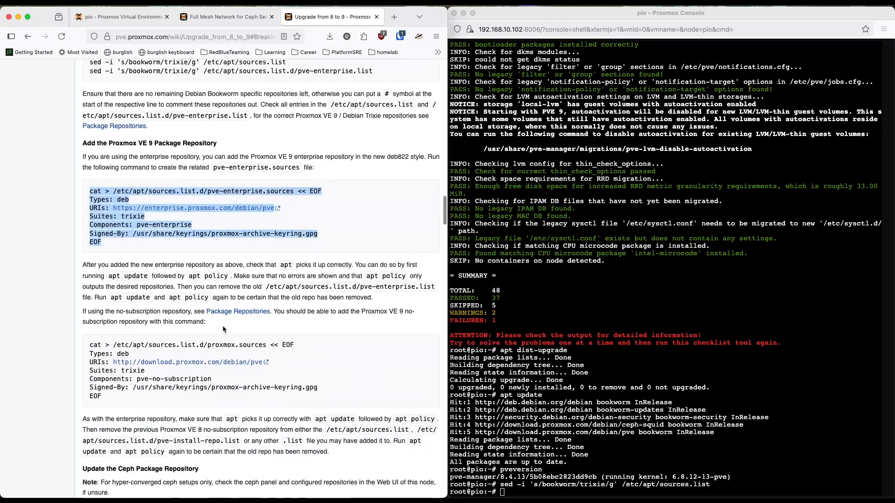
pyautogui.click(151, 275)
pyautogui.moveTo(126, 275); pyautogui.dragTo(85, 223)
pyautogui.click(696, 370)
pyautogui.press('super+v')
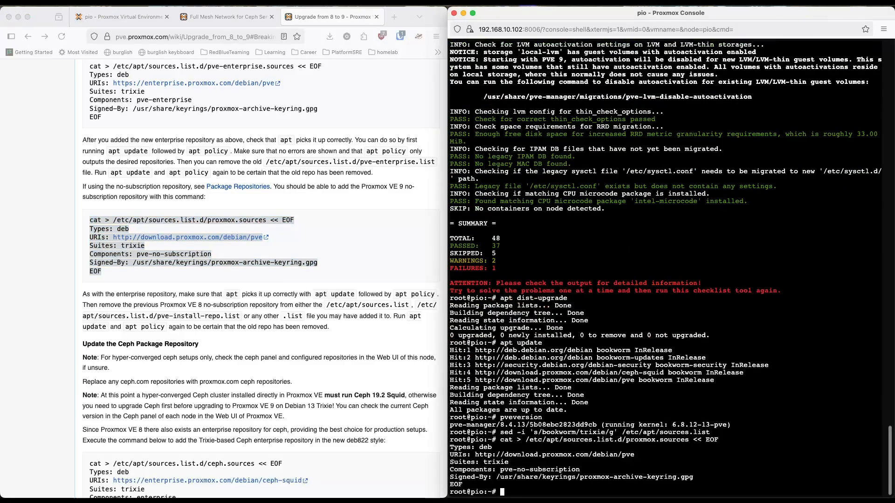
# Step: Copy the wiki's no-subscription Ceph Squid block and run it in pio's shell to create /etc/apt/sources.list.d/ceph.sources for trixie
pyautogui.scroll(-6, 255, 351)
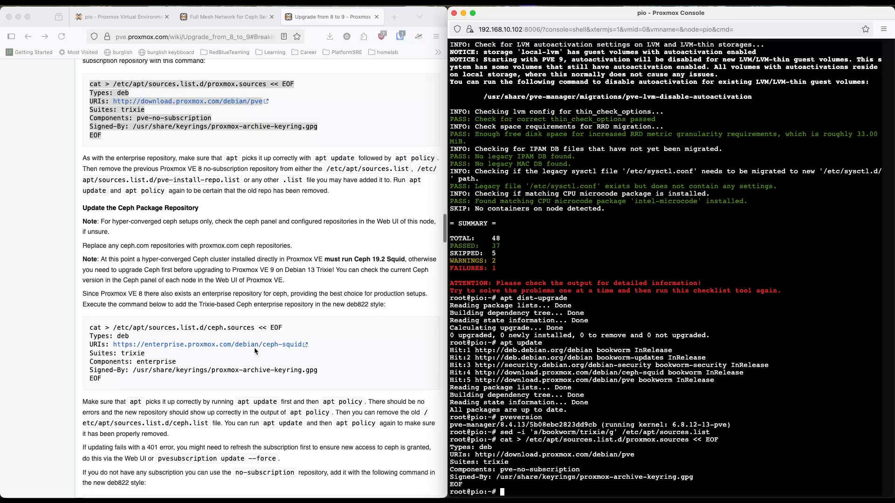
pyautogui.scroll(-4, 254, 350)
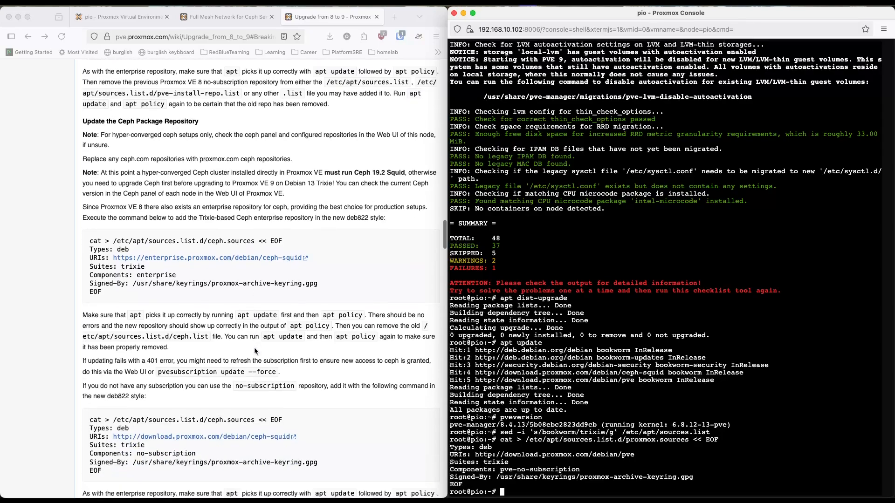
pyautogui.scroll(-4, 254, 351)
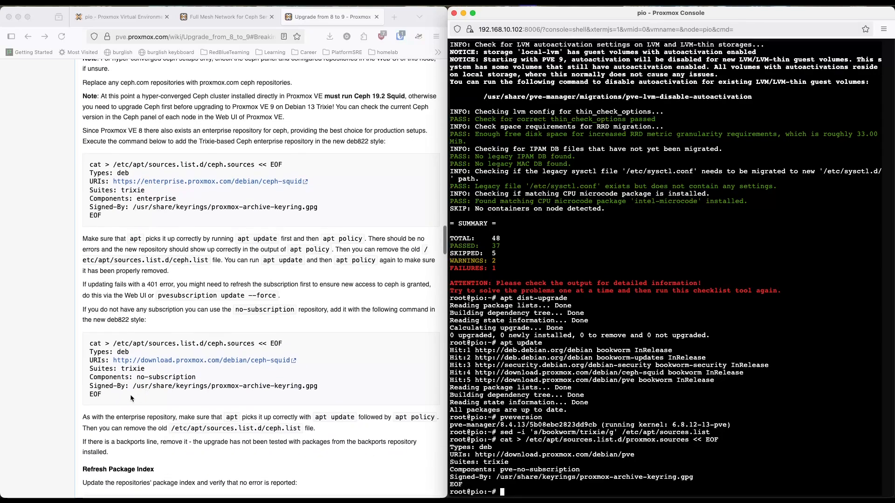
pyautogui.click(138, 392)
pyautogui.moveTo(114, 392); pyautogui.dragTo(90, 346)
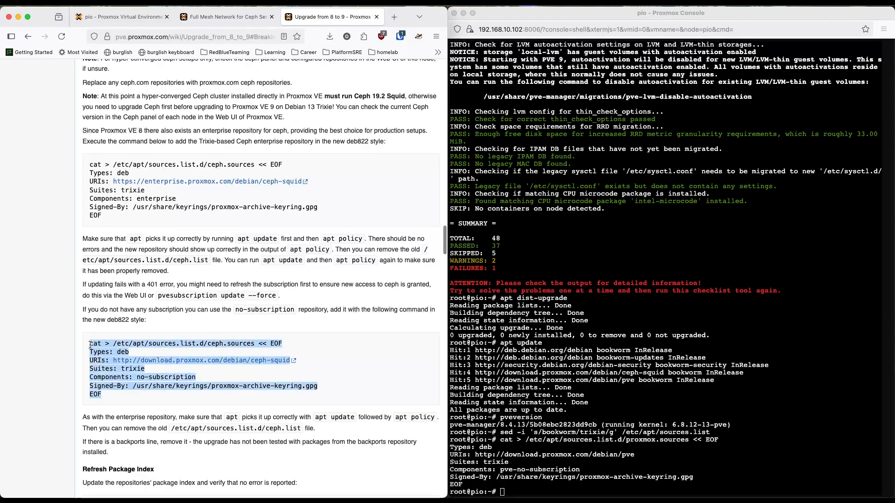
pyautogui.click(652, 365)
pyautogui.press('super+v')
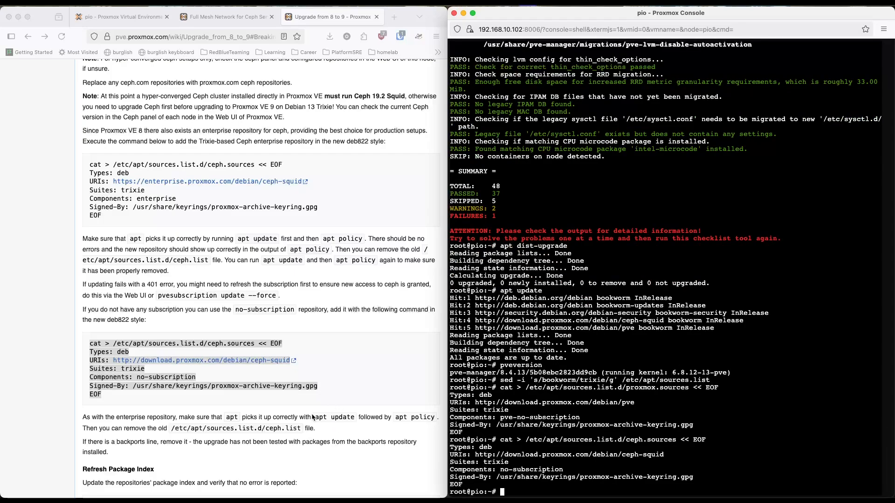
# Step: Refresh pio's package index from the new trixie repositories with apt update
pyautogui.scroll(-5, 298, 401)
pyautogui.write('apt update')
pyautogui.press('Return')
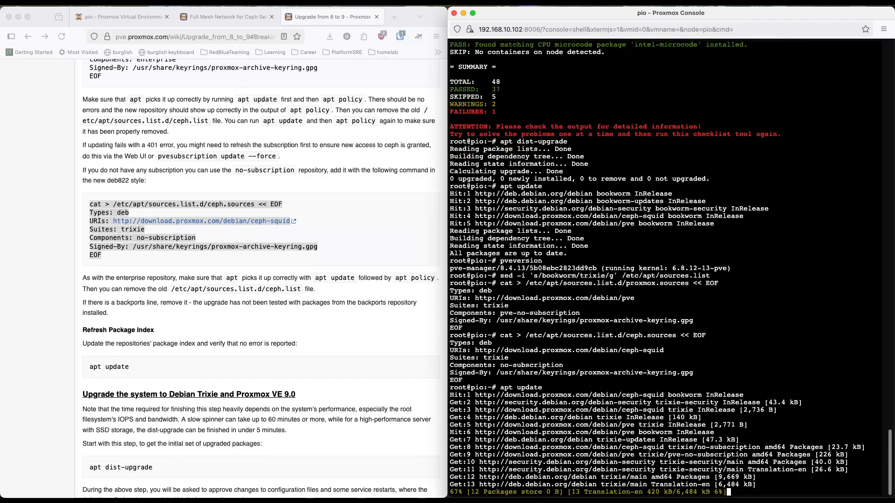
# Step: Copy apt dist-upgrade from the wiki's Proxmox VE 9.0 upgrade section, run it in pio's shell and accept the package changes
pyautogui.scroll(-3, 315, 347)
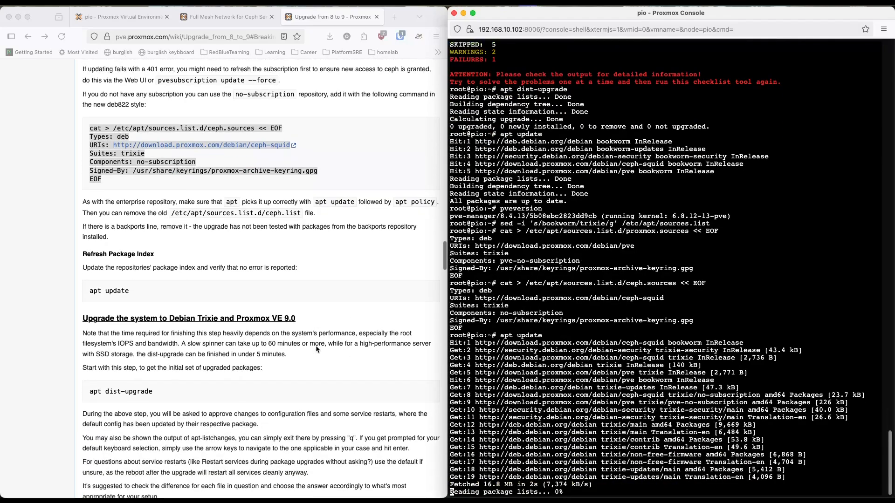
pyautogui.scroll(-1, 316, 347)
pyautogui.click(153, 372)
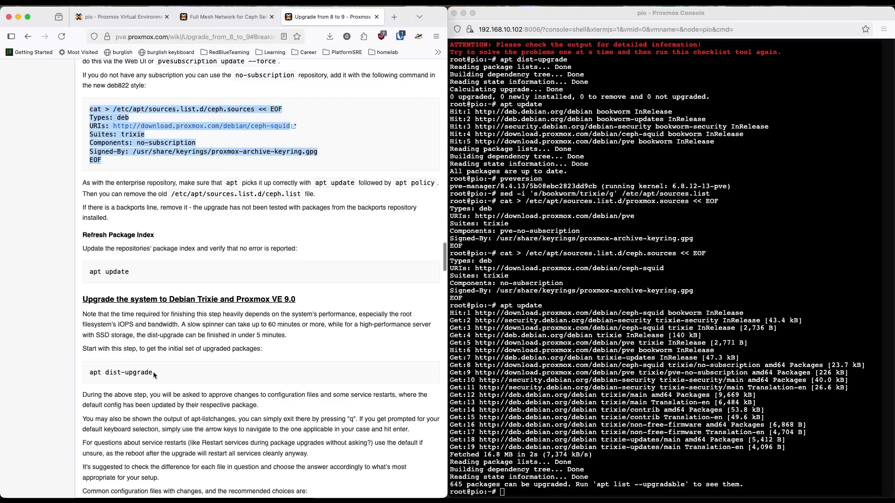
pyautogui.moveTo(154, 373); pyautogui.dragTo(87, 373)
pyautogui.click(703, 382)
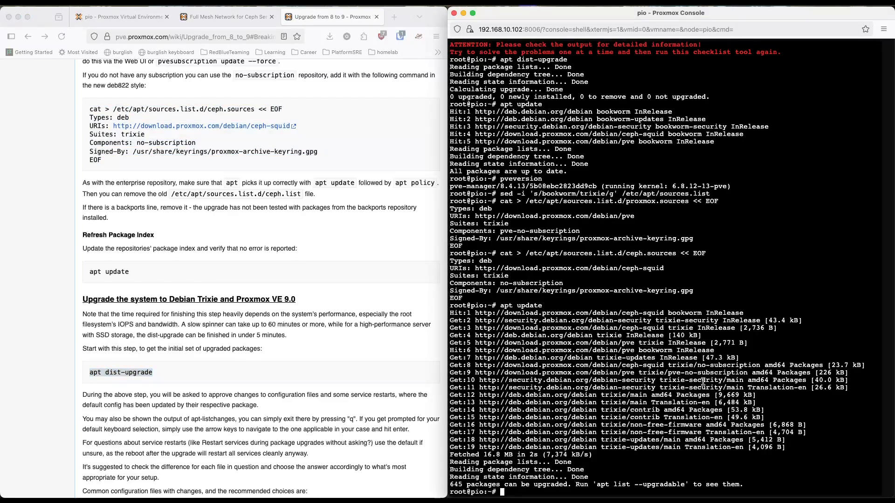
pyautogui.press('super+v')
pyautogui.press('Return')
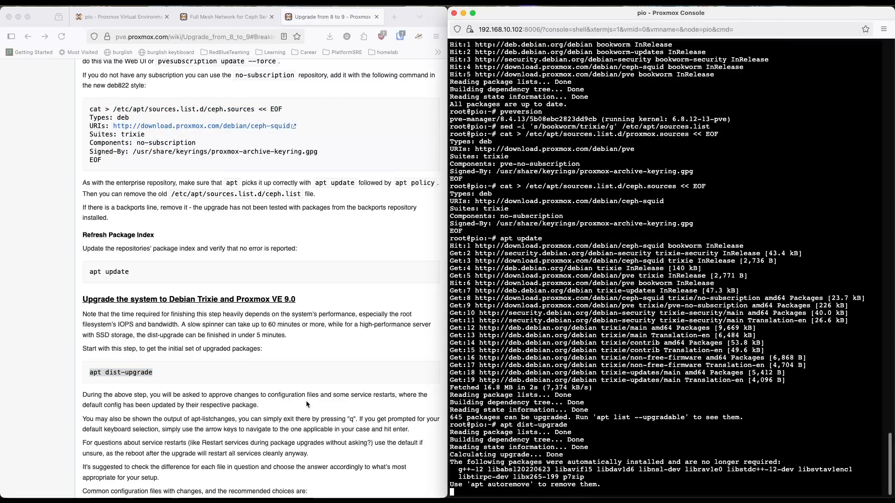
pyautogui.scroll(-5, 285, 391)
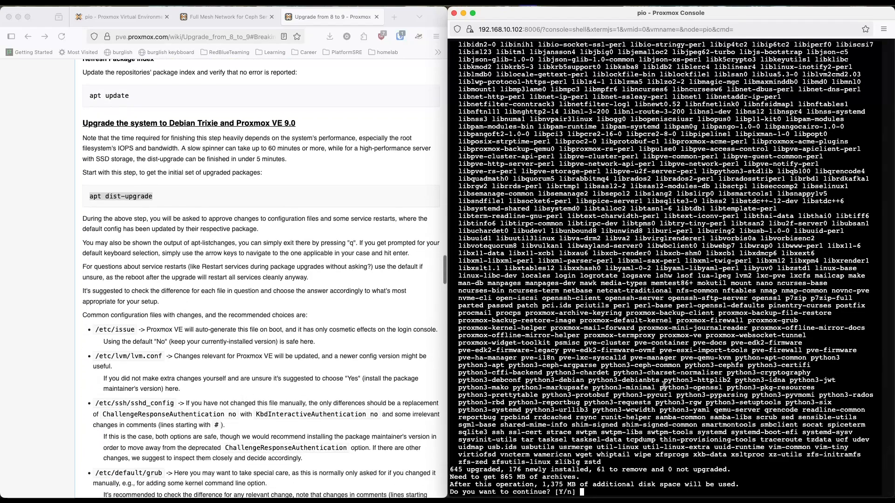
pyautogui.press('Return')
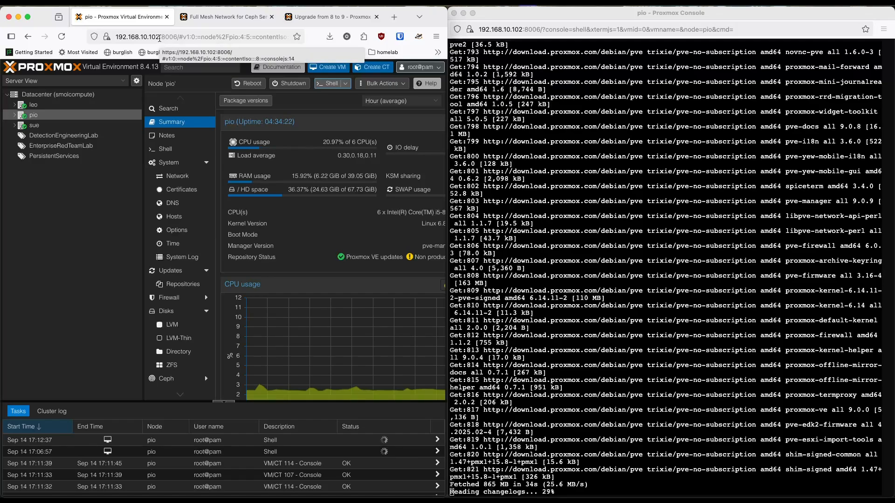
# Step: Open the Proxmox web interface through the node at 192.168.10.101 instead of pio's address
pyautogui.click(159, 38)
pyautogui.click(159, 39)
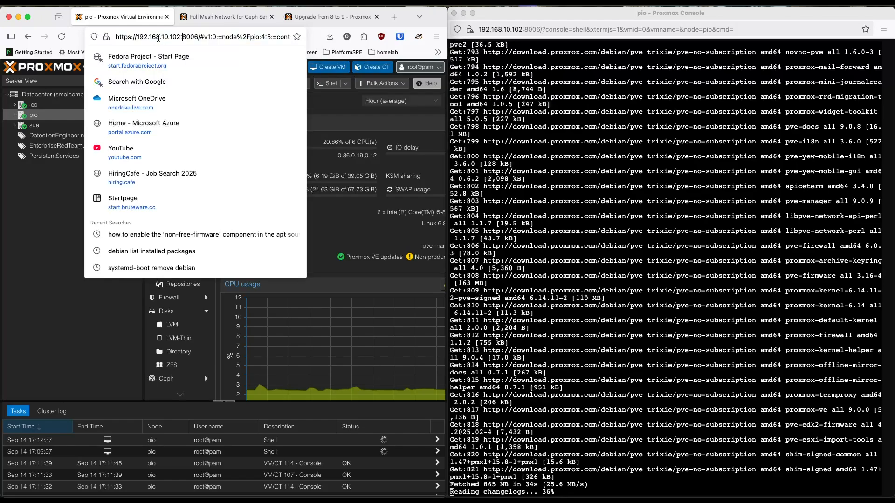
pyautogui.moveTo(180, 38); pyautogui.dragTo(177, 37)
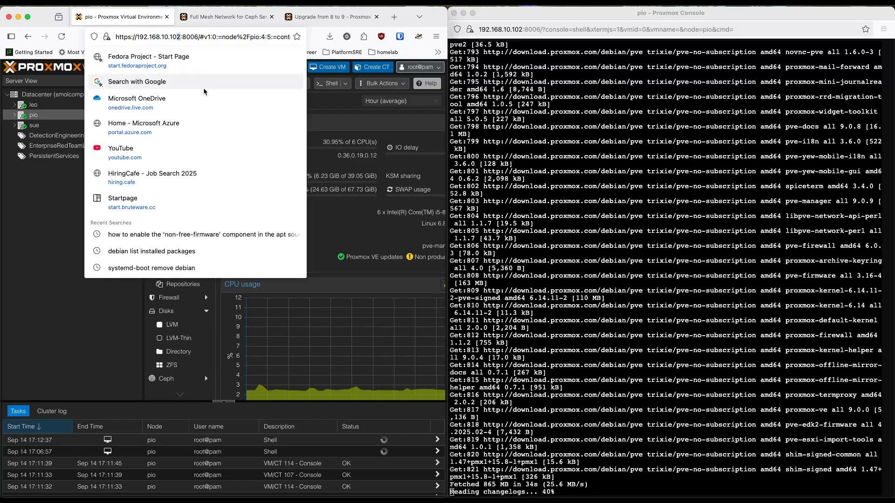
pyautogui.write('1')
pyautogui.press('Return')
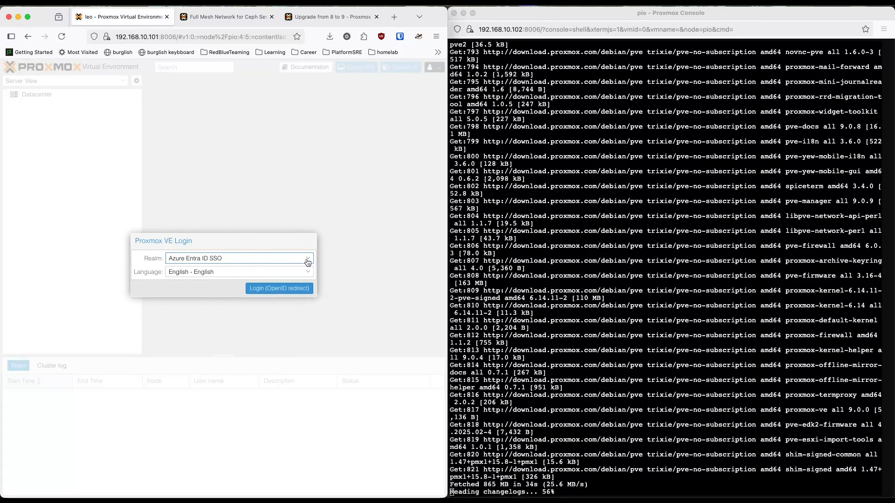
# Step: Log in as root with the Linux PAM standard authentication realm, entering the account password
pyautogui.click(304, 260)
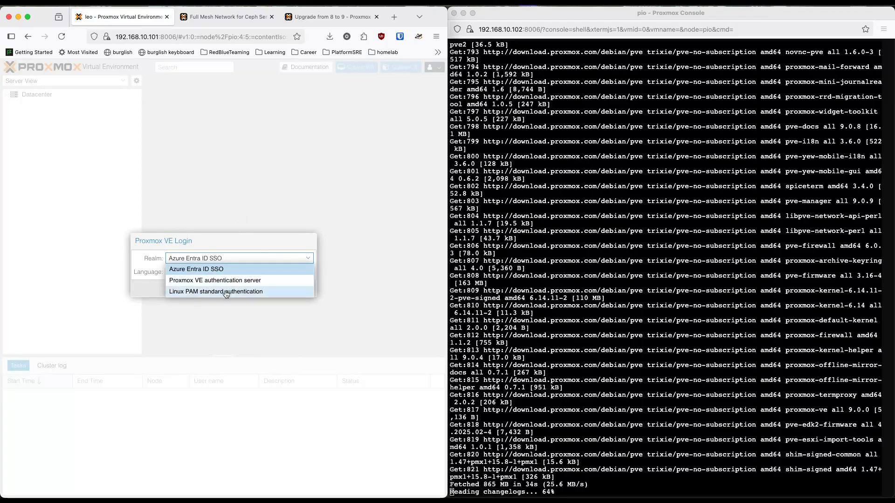
pyautogui.click(239, 281)
pyautogui.click(208, 260)
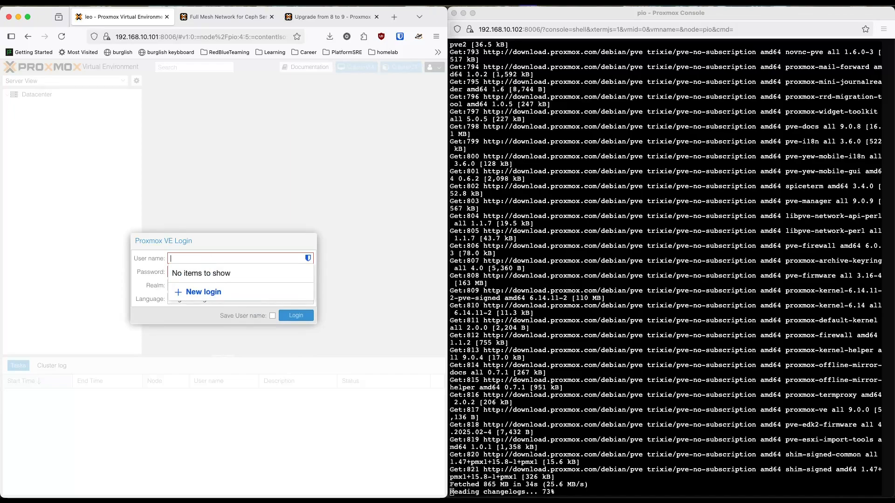
pyautogui.write('root')
pyautogui.press('Tab')
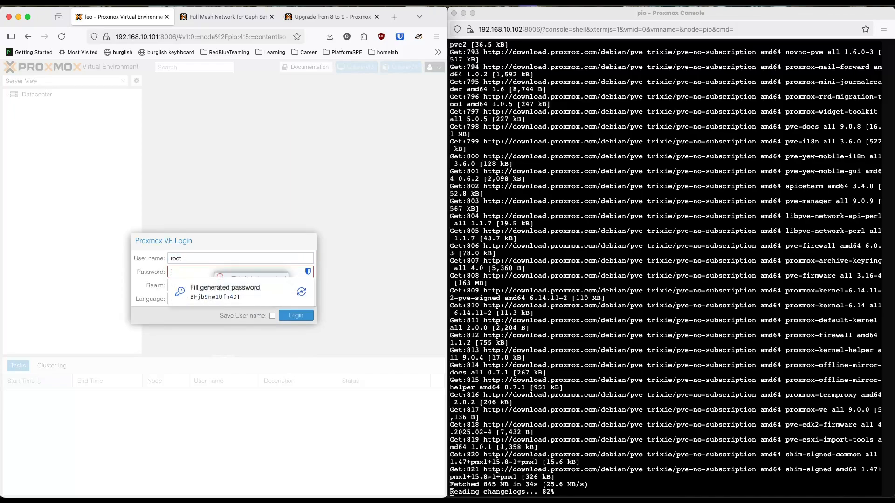
pyautogui.write('•••••••••')
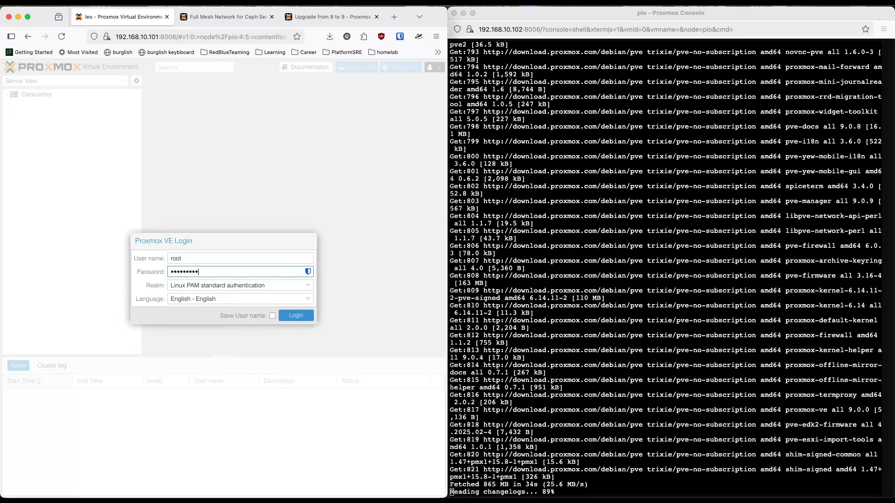
pyautogui.write('••')
pyautogui.press('Return')
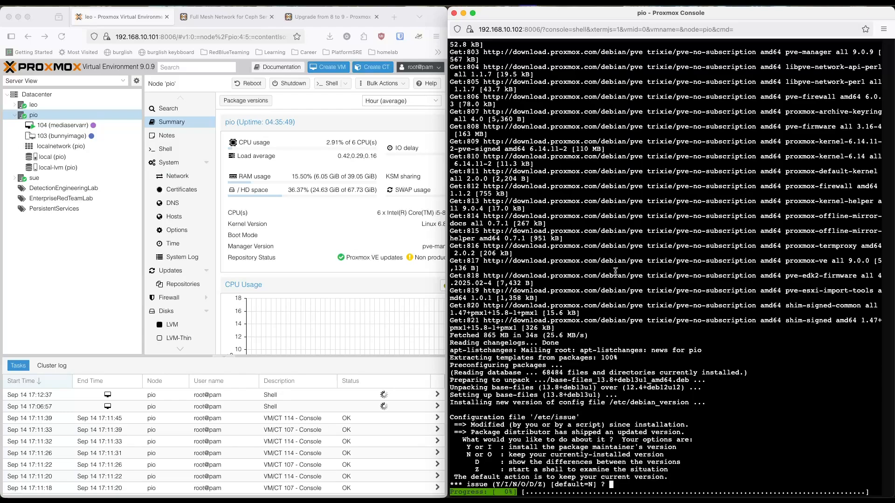
# Step: Keep the currently installed /etc/issue in pio's upgrade and allow services to restart during package upgrades without asking
pyautogui.press('Return')
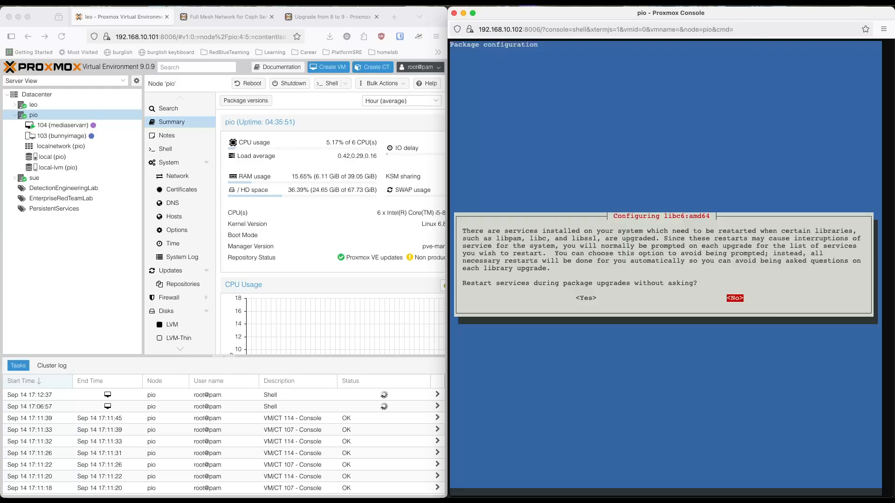
pyautogui.press('Left')
pyautogui.press('Return')
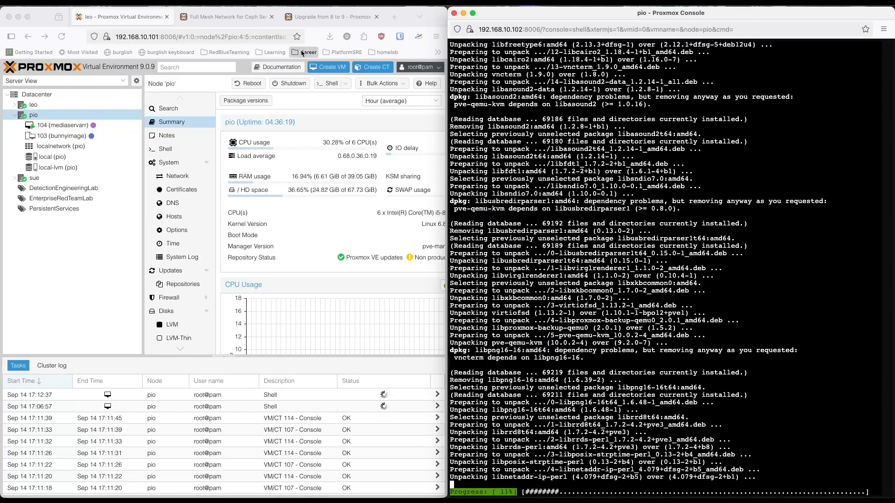
# Step: Collapse pio in the resource tree and answer N in its shell to keep the currently installed /etc/lvm/lvm.conf
pyautogui.click(15, 116)
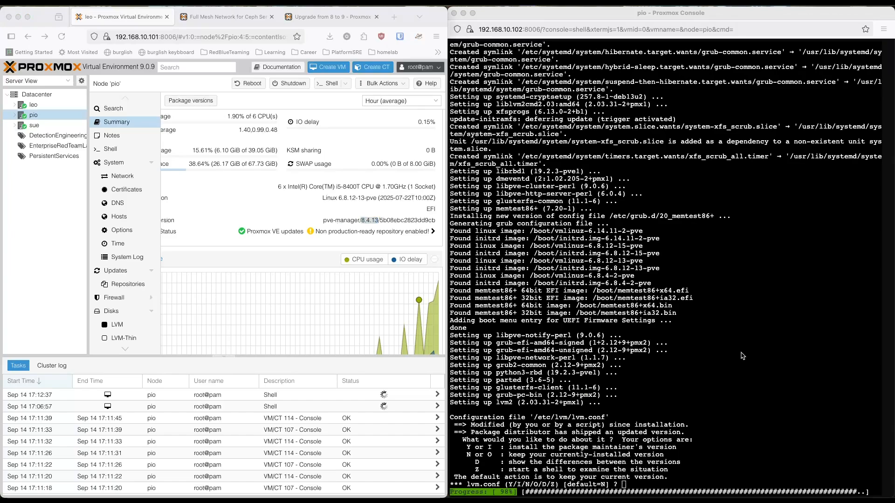
pyautogui.click(740, 353)
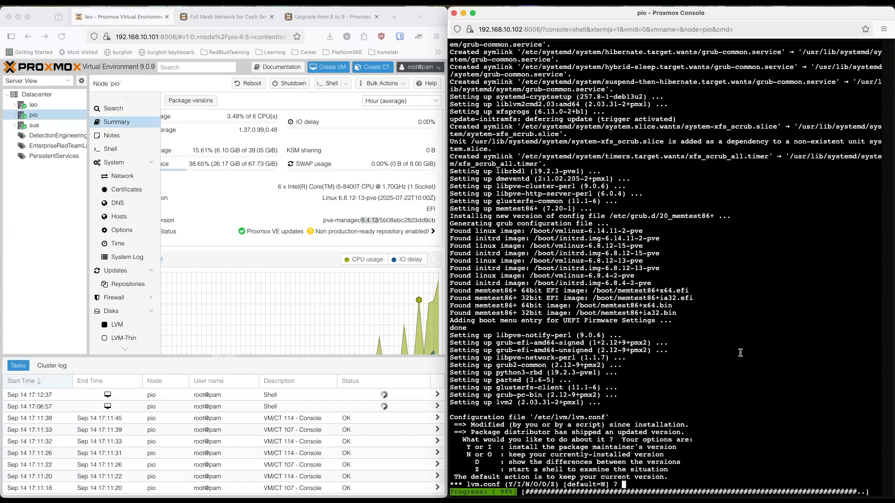
pyautogui.write('N')
pyautogui.press('Return')
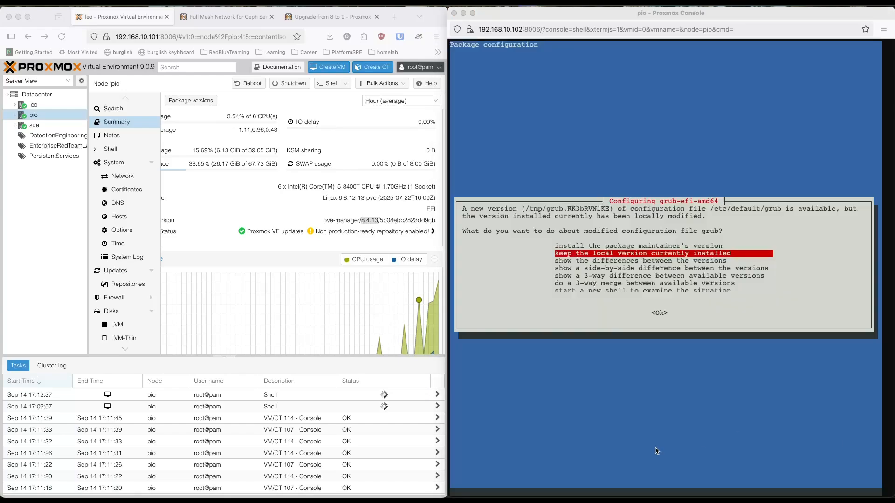
pyautogui.click(602, 462)
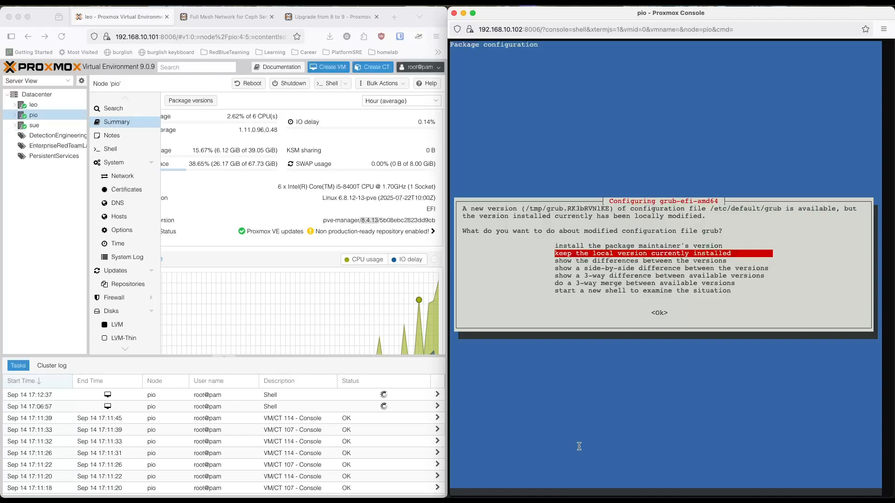
# Step: Keep the locally installed version of pio's grub configuration file and check the node's Proxmox version with pveversion
pyautogui.press('Return')
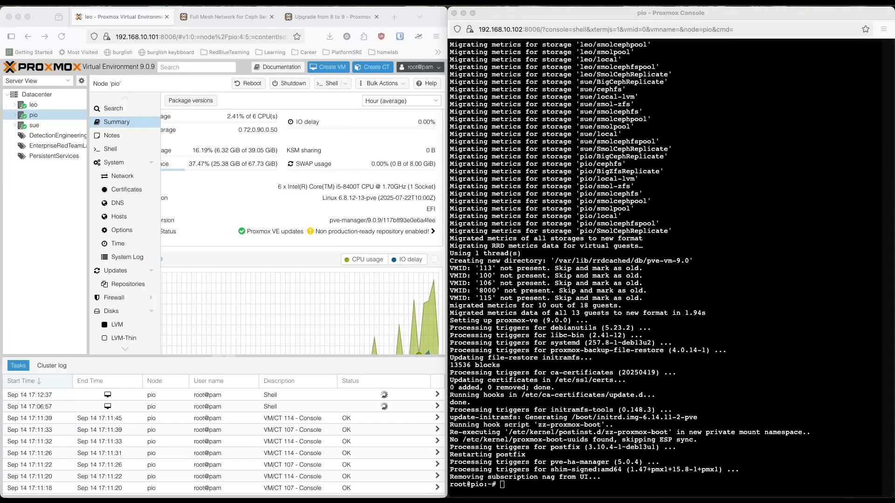
pyautogui.click(648, 406)
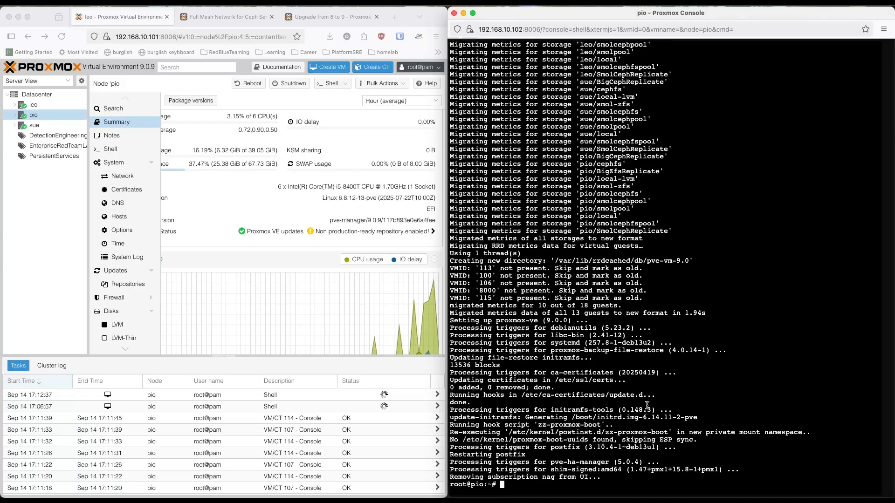
pyautogui.write('pveversion')
pyautogui.press('Return')
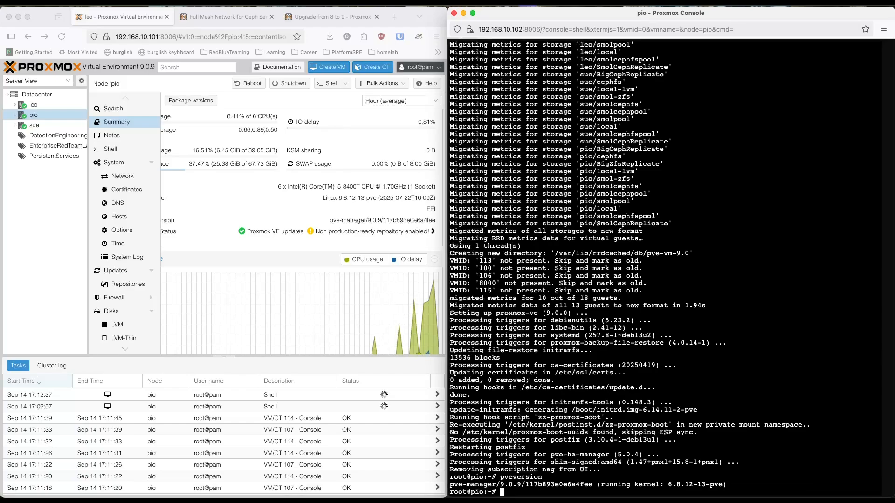
# Step: Run the full upgrade checklist on pio with pve8to9 --full
pyautogui.write('pve8to9 --full')
pyautogui.press('Return')
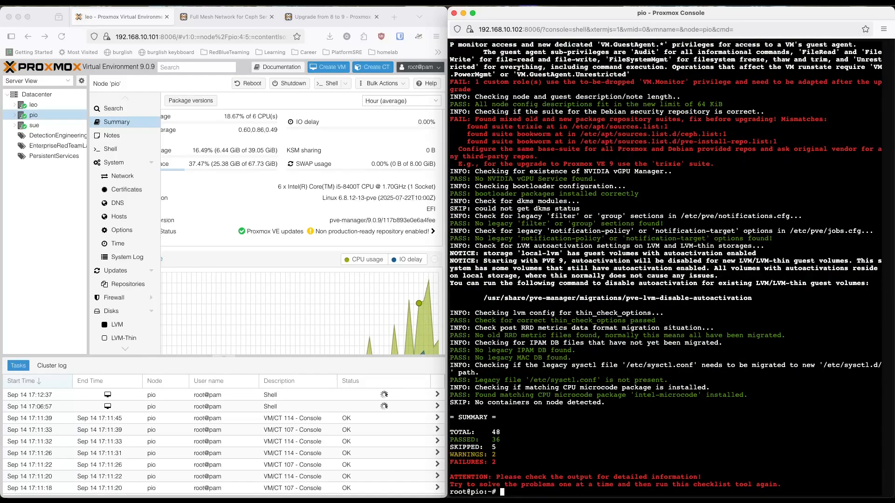
# Step: Examine the checklist output for failures and warnings, highlighting the package repository suite check
pyautogui.moveTo(715, 164); pyautogui.dragTo(459, 119)
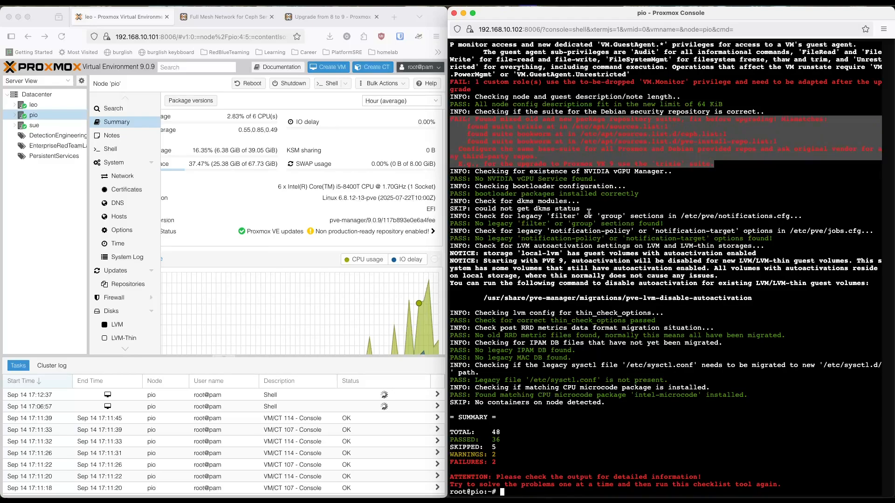
pyautogui.scroll(10, 589, 213)
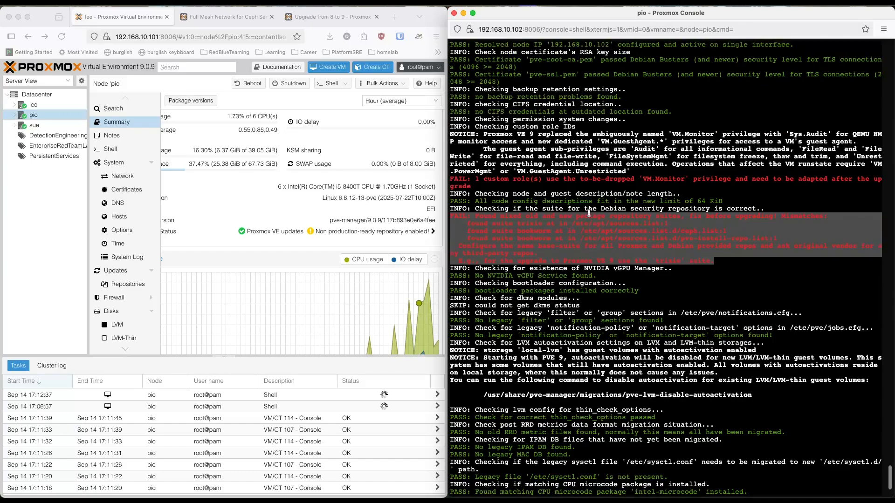
pyautogui.scroll(7, 589, 213)
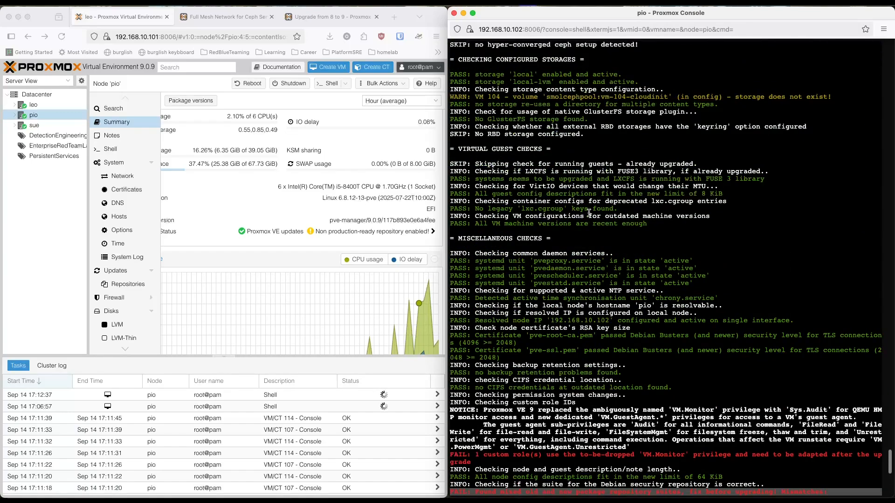
pyautogui.scroll(5, 589, 213)
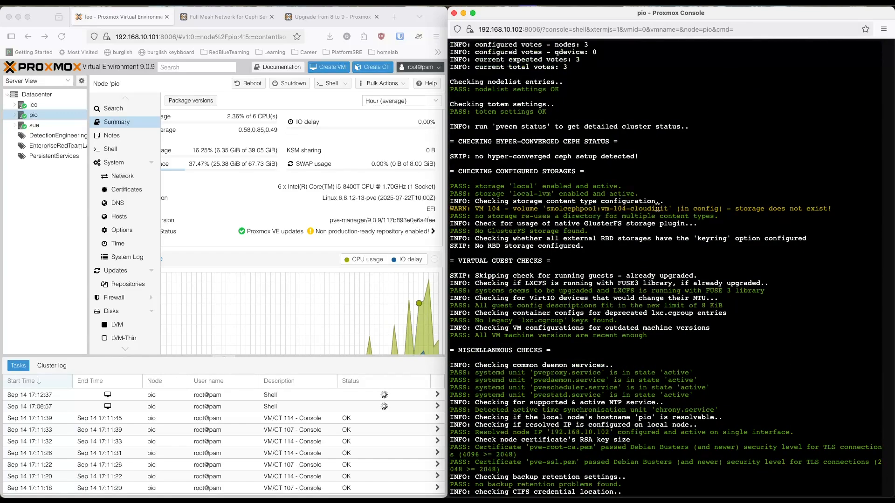
pyautogui.scroll(-5, 727, 212)
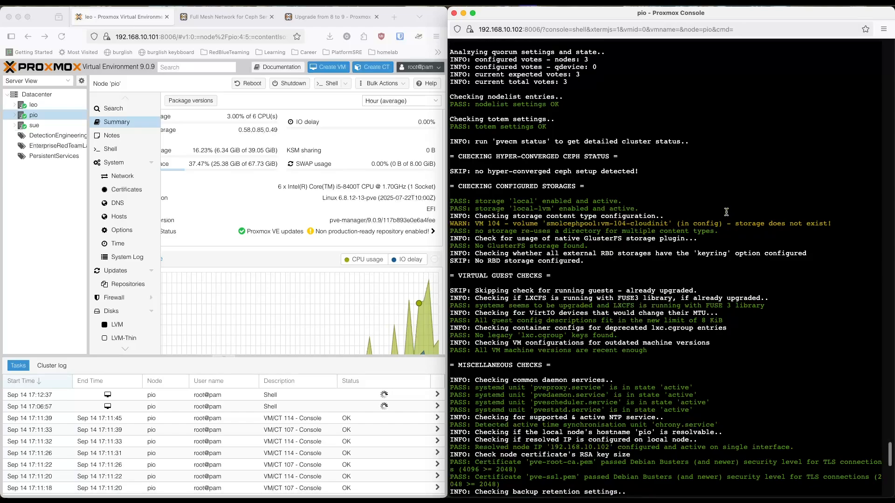
pyautogui.scroll(-13, 727, 212)
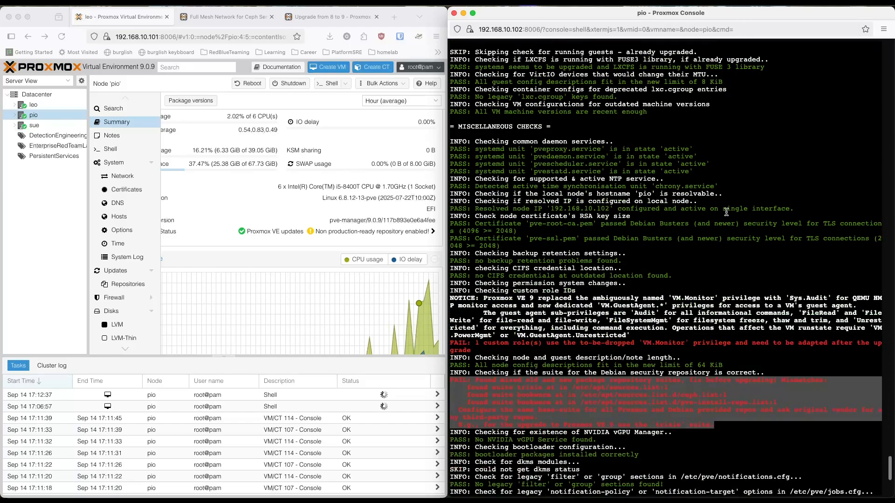
pyautogui.scroll(-4, 726, 212)
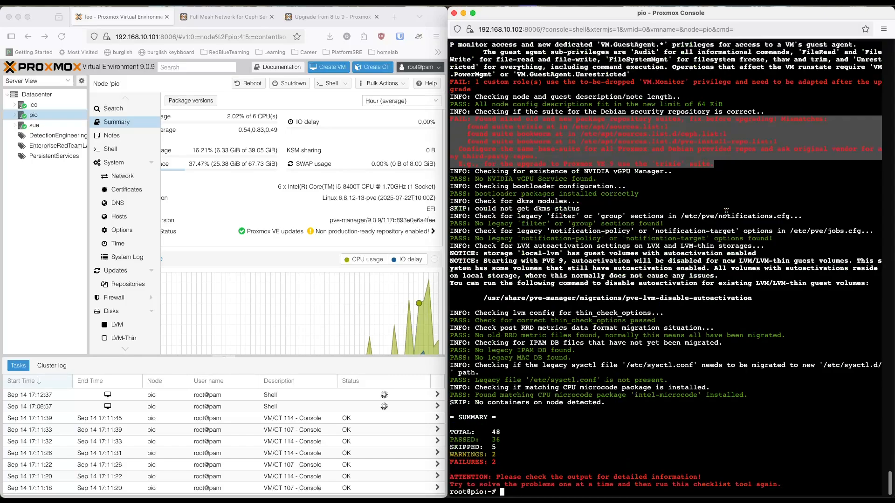
pyautogui.click(727, 212)
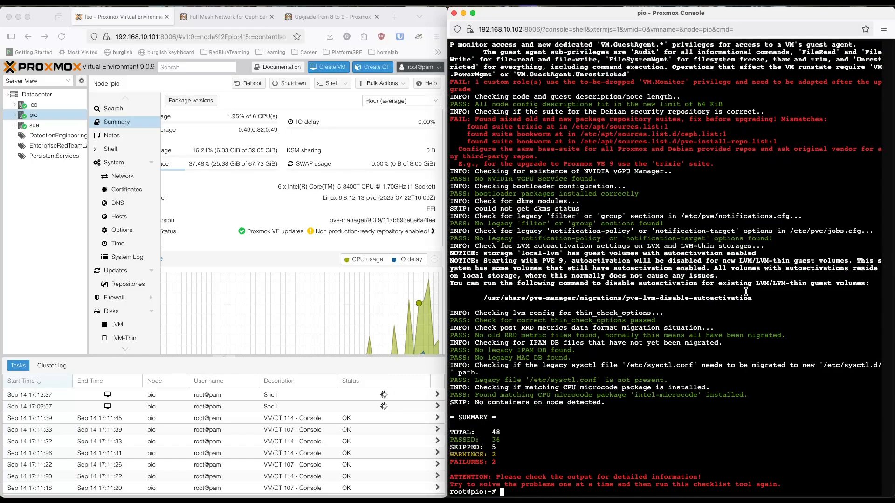
# Step: Reboot pio from its shell with reboot -h now
pyautogui.write('reboot -h now')
pyautogui.press('Return')
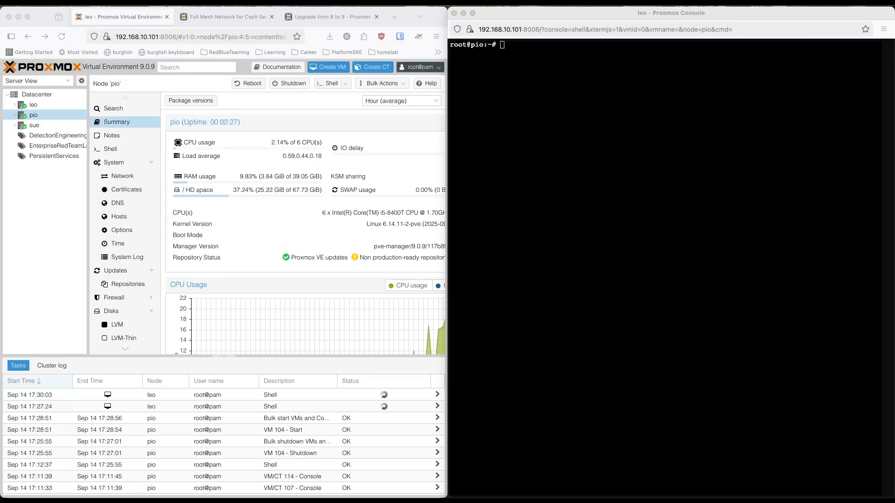
# Step: Check the Proxmox and running kernel version on the rebooted pio with pveversion
pyautogui.click(592, 297)
pyautogui.write('pveversion')
pyautogui.press('Return')
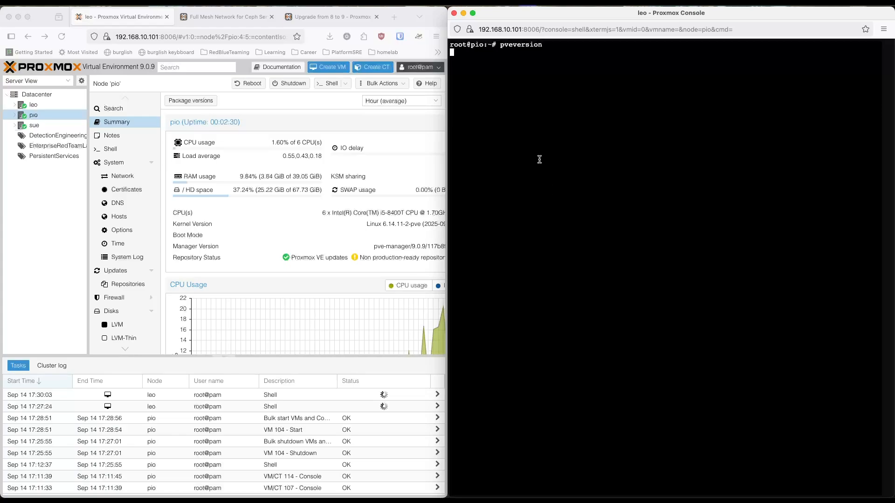
# Step: Query the cluster's high-availability state from pio's shell with ha-manager status
pyautogui.write('ha-m')
pyautogui.press('Tab')
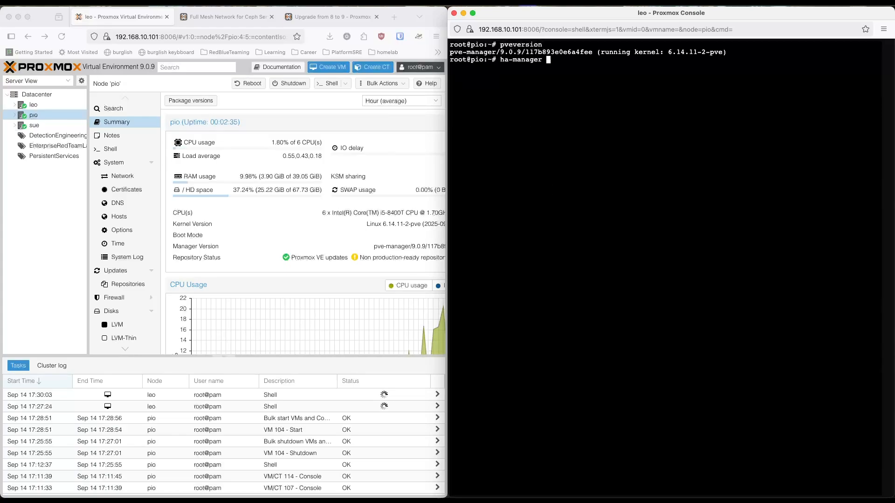
pyautogui.write('status')
pyautogui.press('Return')
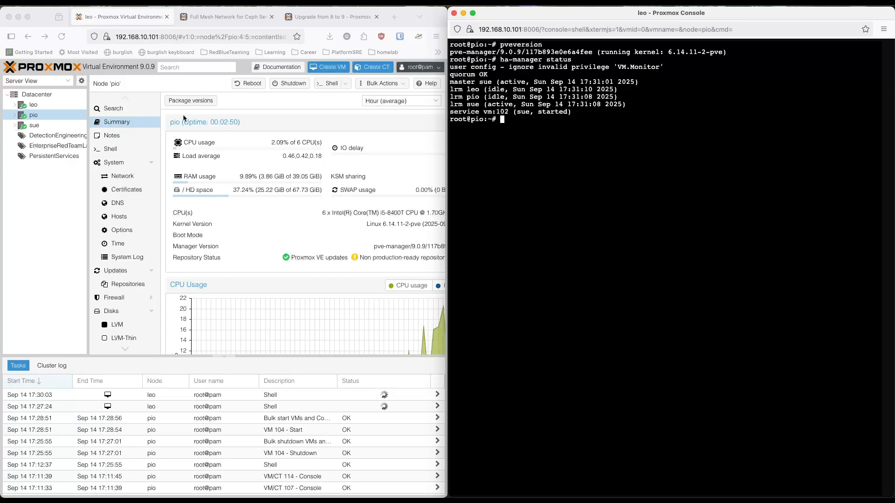
# Step: Maximize the Proxmox web interface window, show sue's summary and expand sue in the resource tree
pyautogui.click(266, 214)
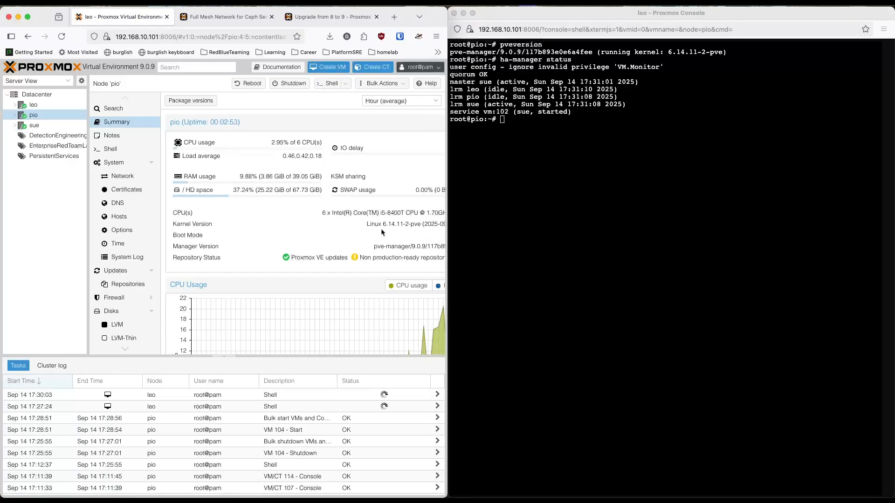
pyautogui.hotkey('ctrl', 'alt', 'Return')
pyautogui.moveTo(463, 246); pyautogui.dragTo(440, 246)
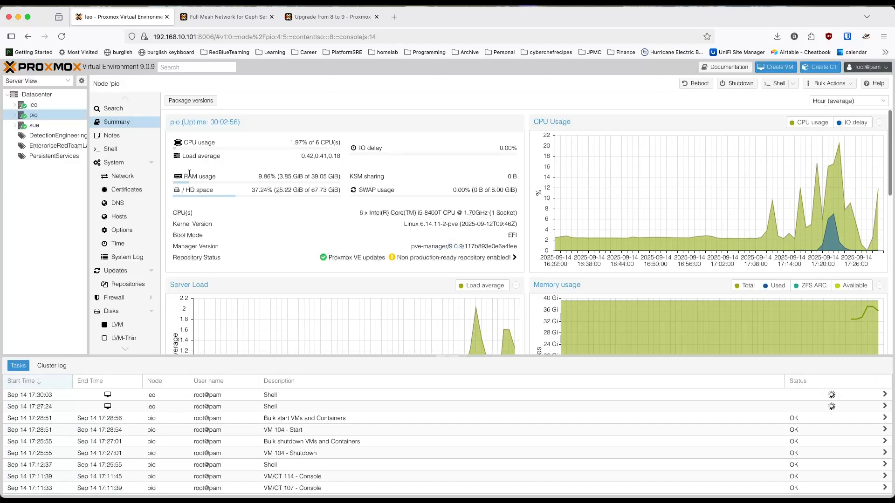
pyautogui.click(26, 127)
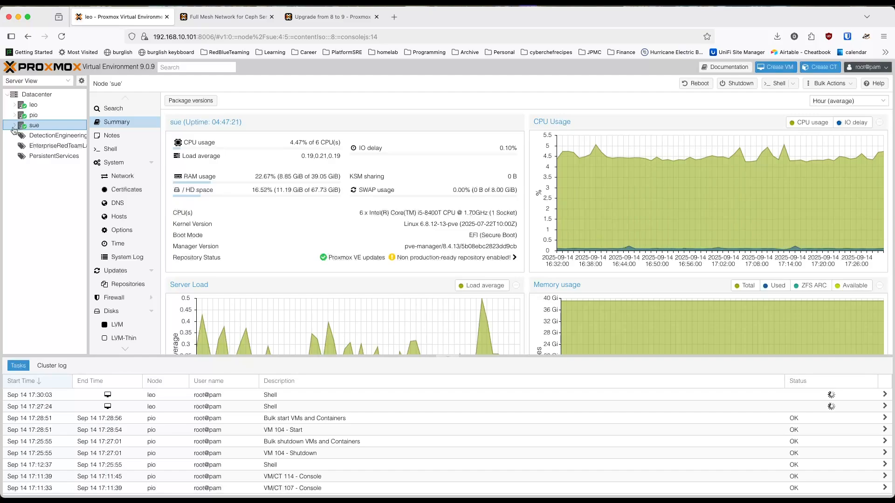
pyautogui.click(15, 126)
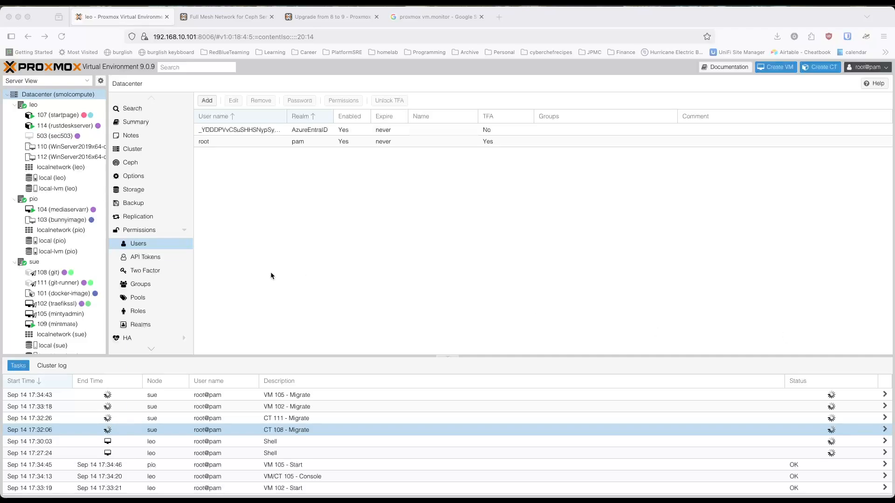
# Step: Collapse sue and pio in the resource tree and select the Datacenter
pyautogui.click(15, 264)
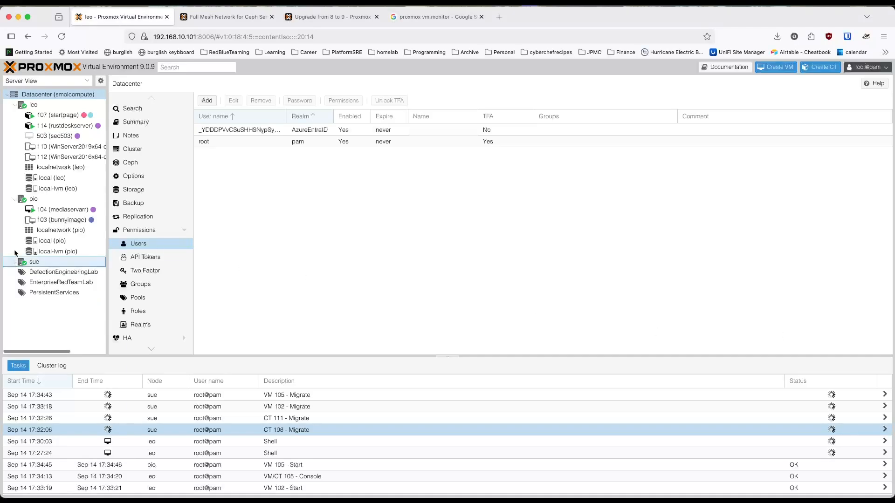
pyautogui.doubleClick(21, 199)
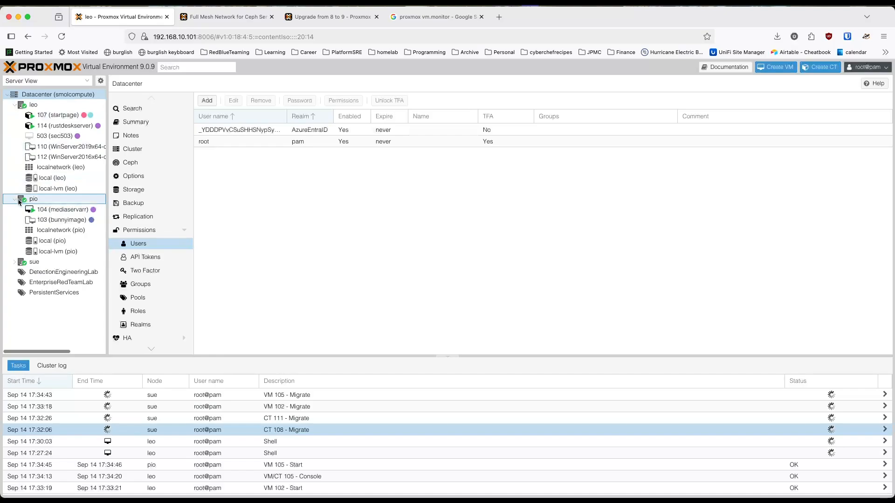
pyautogui.click(29, 95)
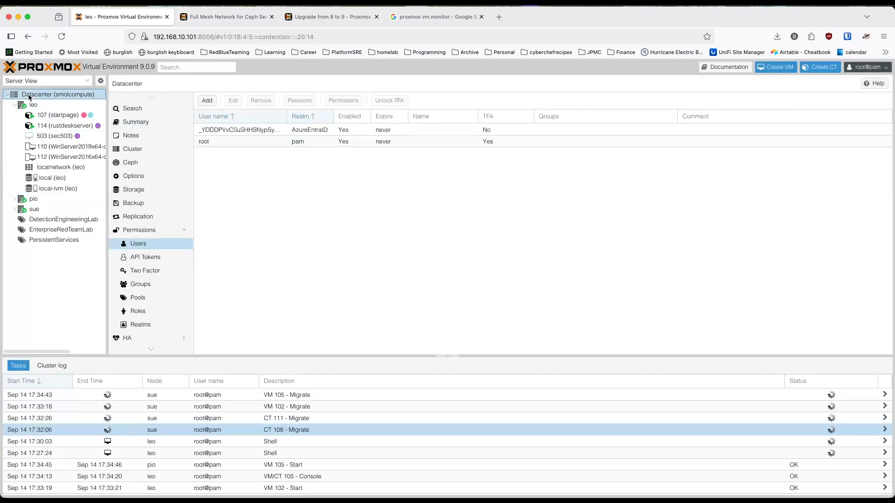
# Step: View the account settings of the root user in the pam realm and close them without changes
pyautogui.click(250, 229)
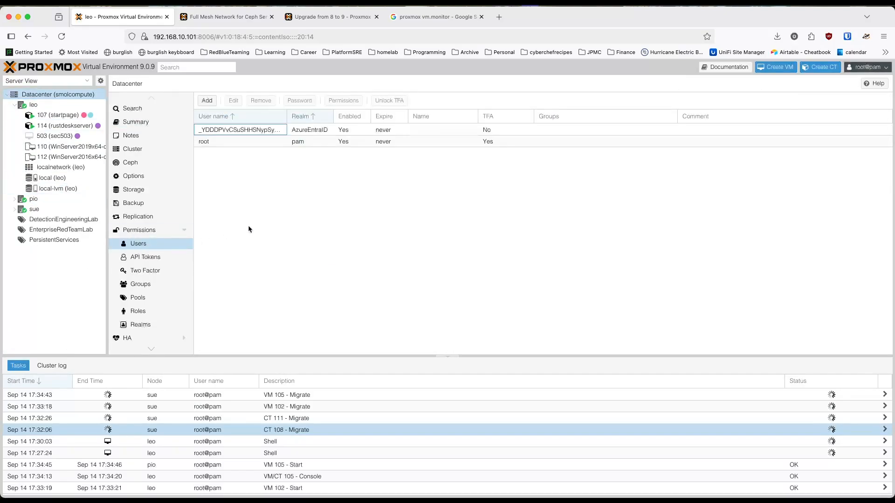
pyautogui.click(216, 139)
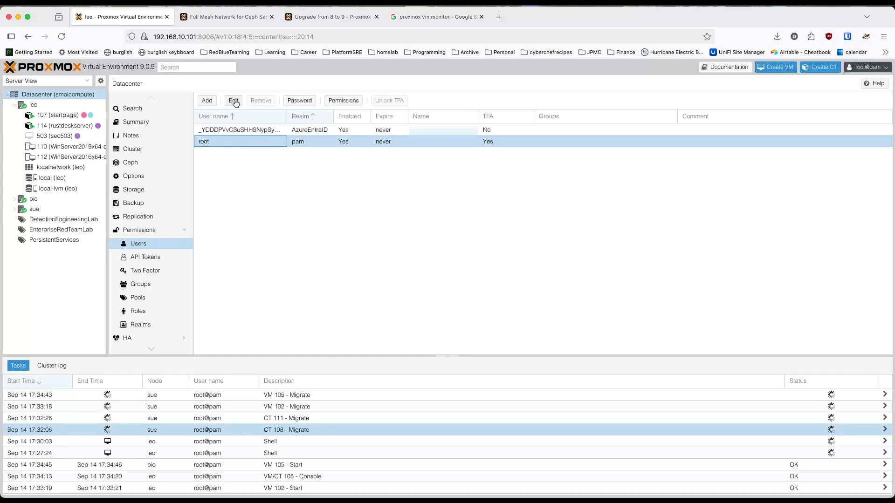
pyautogui.click(233, 100)
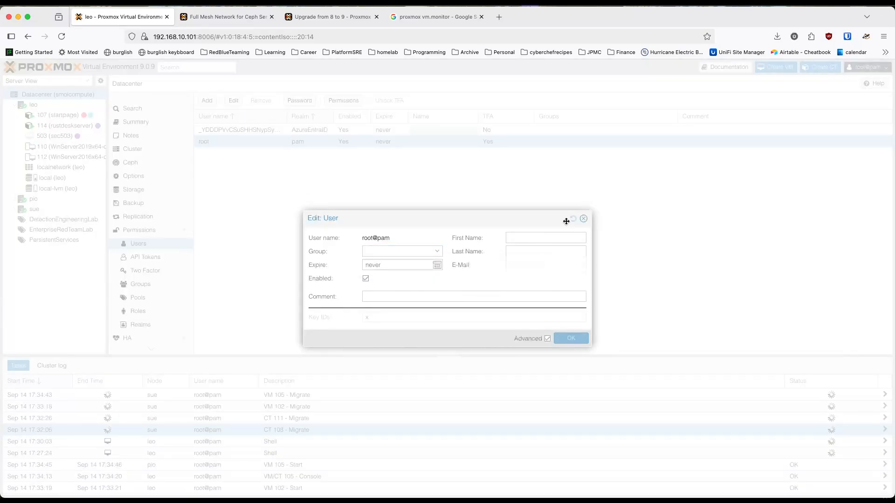
pyautogui.click(584, 220)
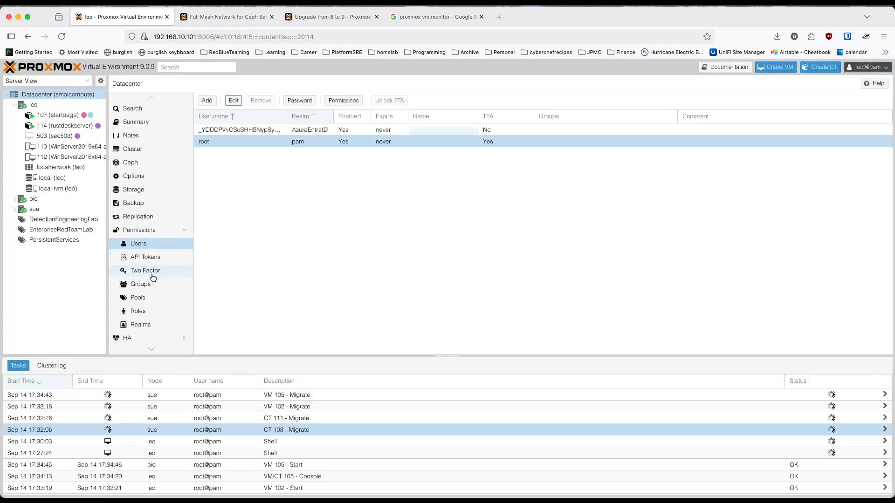
# Step: Open root@pam's granted permissions and examine the VM privileges and the path folders for the VM.Monitor privilege
pyautogui.click(339, 107)
pyautogui.scroll(-2, 470, 293)
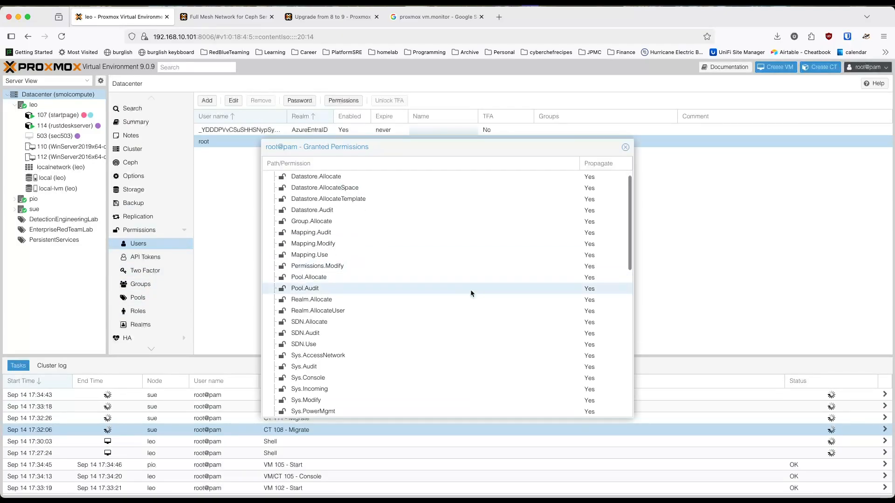
pyautogui.scroll(-5, 470, 293)
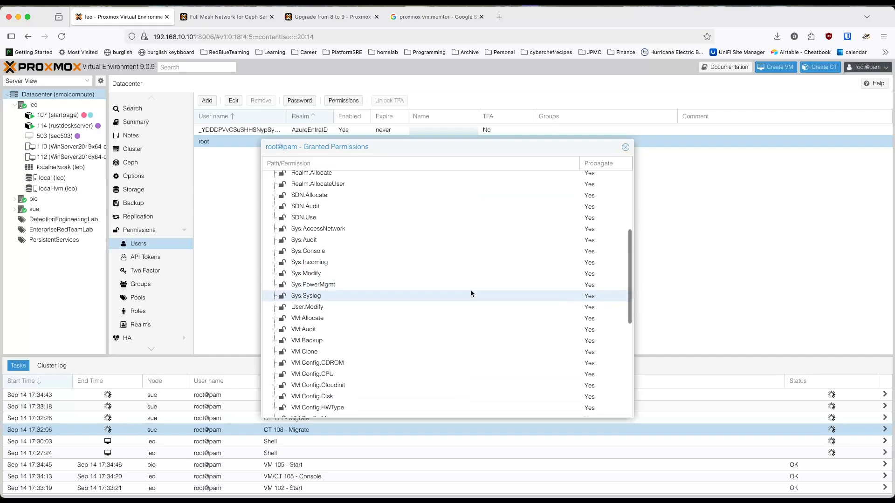
pyautogui.scroll(-3, 393, 342)
pyautogui.scroll(-5, 393, 345)
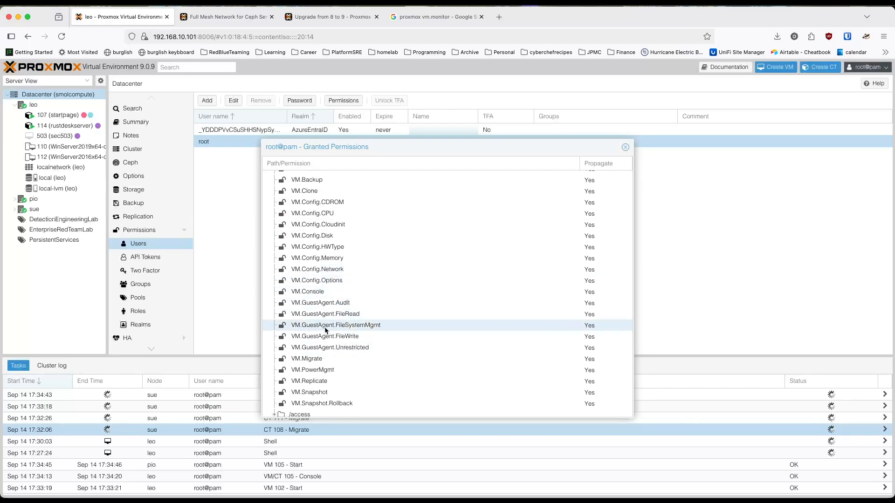
pyautogui.scroll(-1, 325, 331)
pyautogui.scroll(-3, 325, 330)
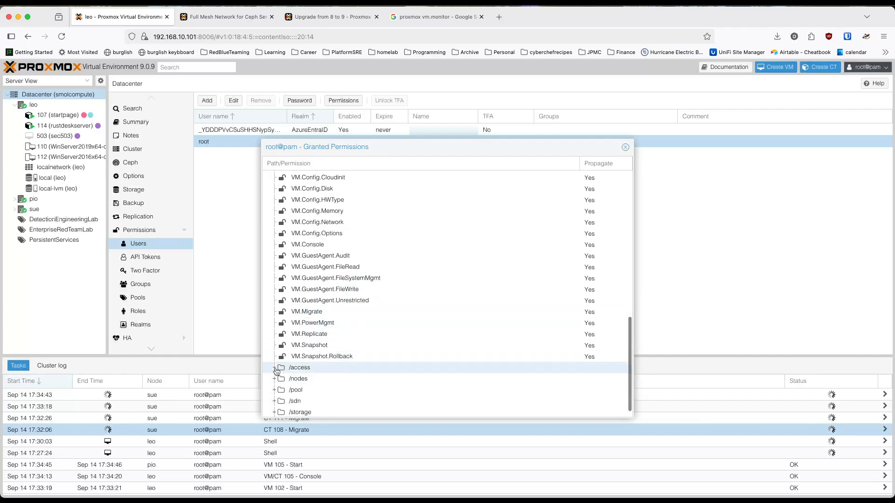
pyautogui.scroll(-1, 276, 370)
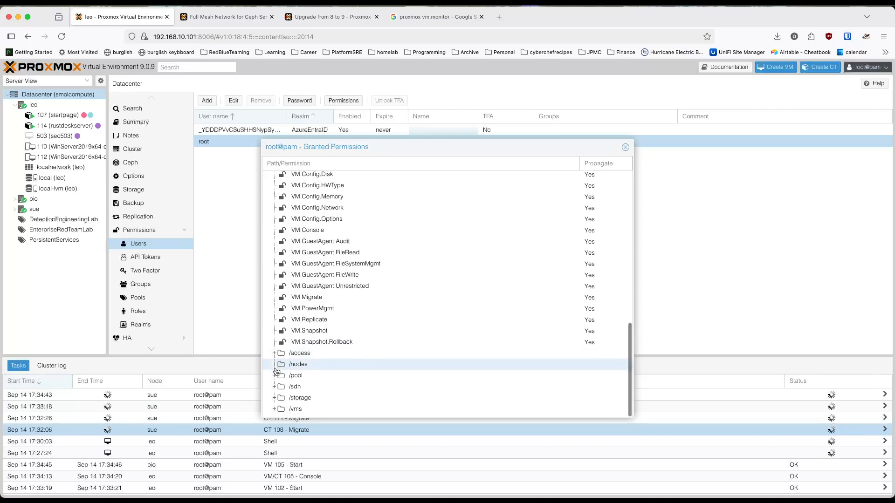
pyautogui.scroll(-1, 306, 323)
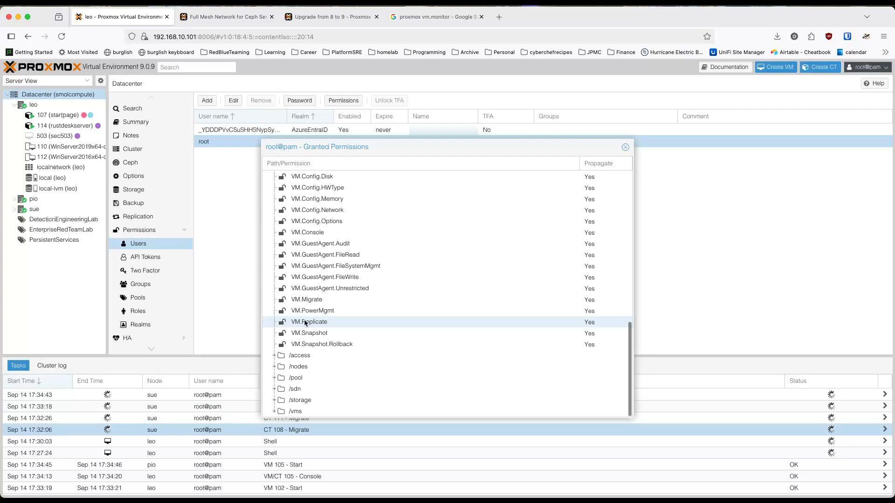
pyautogui.click(460, 164)
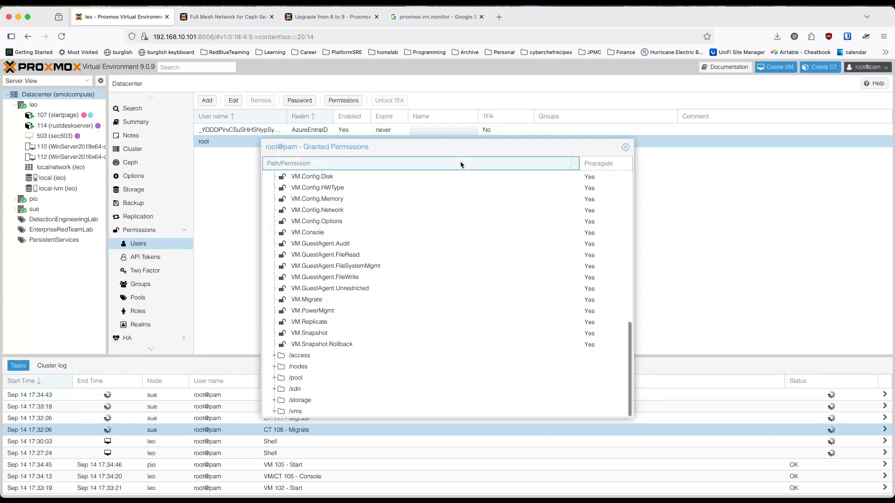
pyautogui.scroll(9, 382, 322)
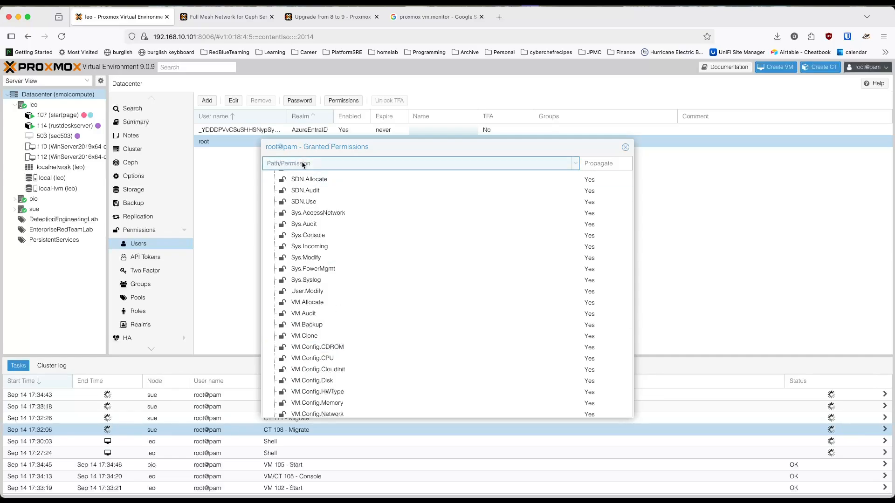
# Step: Close root@pam's granted permissions and open the granted permissions of the AzureEntraID realm user
pyautogui.click(320, 224)
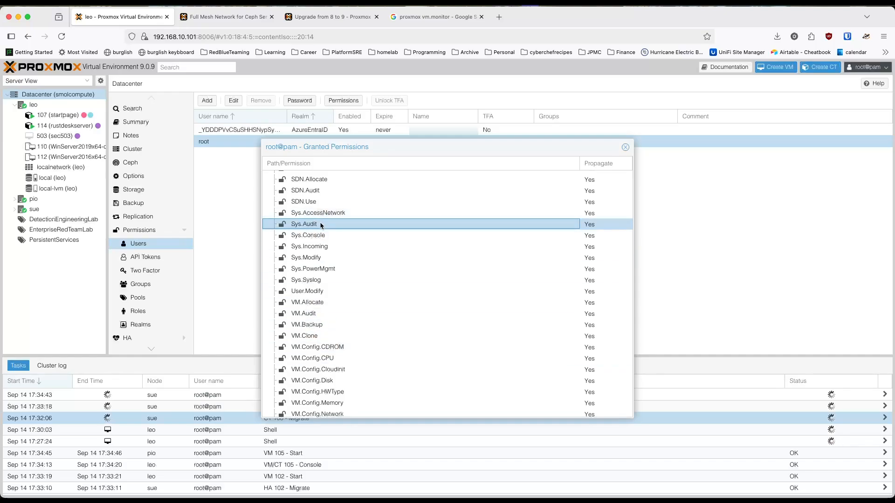
pyautogui.click(625, 147)
pyautogui.click(256, 130)
pyautogui.click(343, 101)
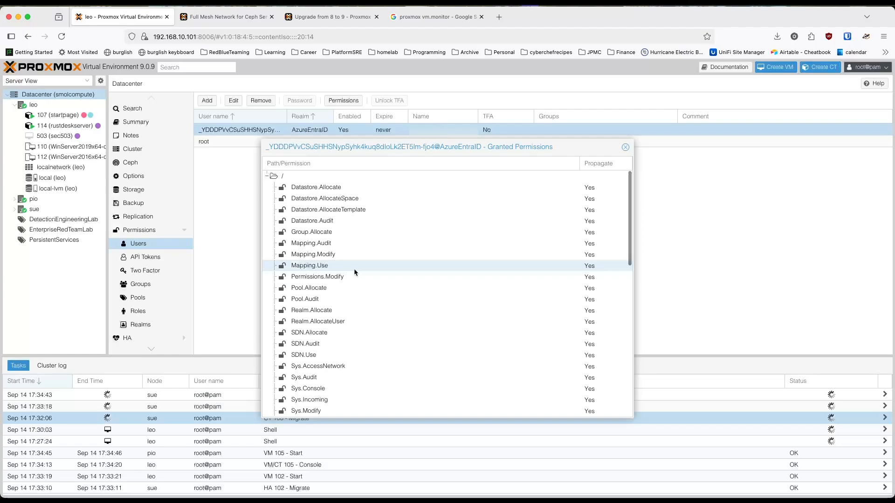
# Step: Examine the AzureEntraID user's granted VM privileges for VM.Monitor and close the permissions list
pyautogui.scroll(-3, 355, 273)
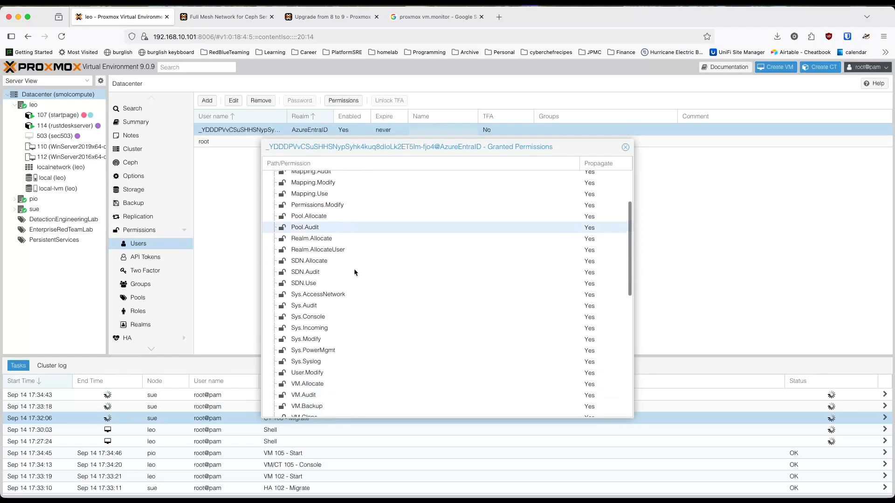
pyautogui.click(349, 305)
pyautogui.scroll(-3, 342, 344)
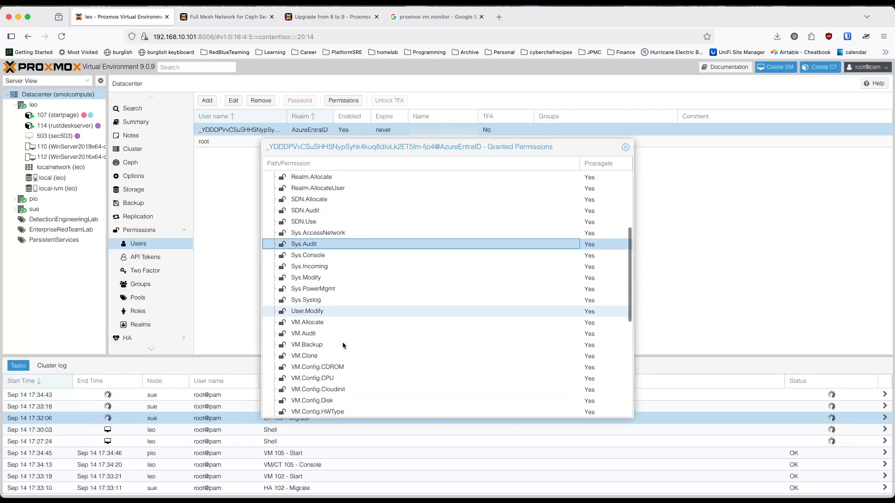
pyautogui.scroll(-2, 343, 345)
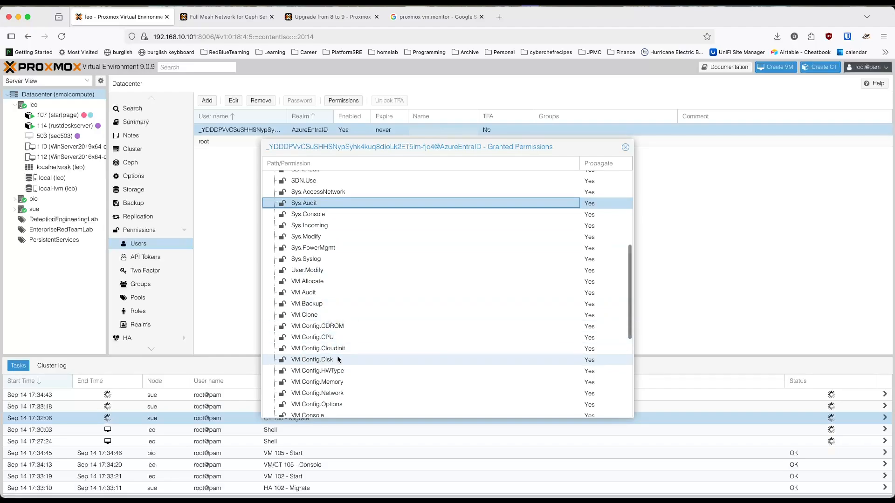
pyautogui.scroll(-3, 337, 356)
pyautogui.scroll(-2, 338, 359)
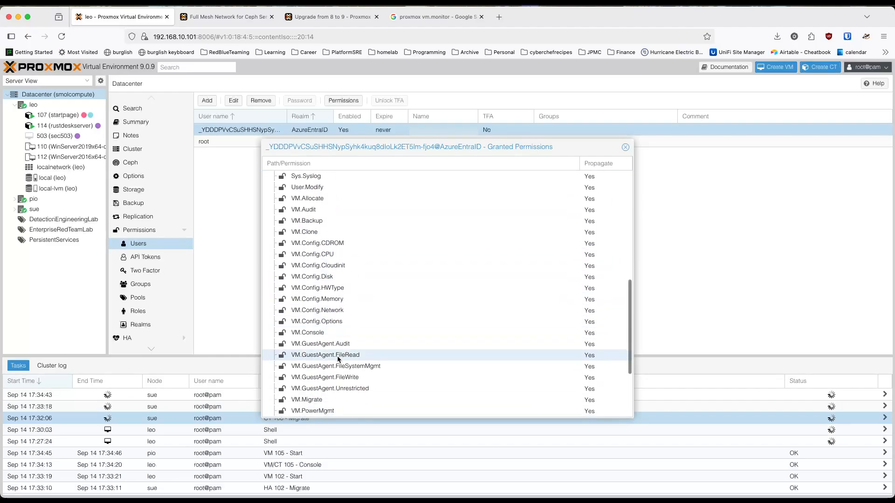
pyautogui.scroll(-1, 338, 359)
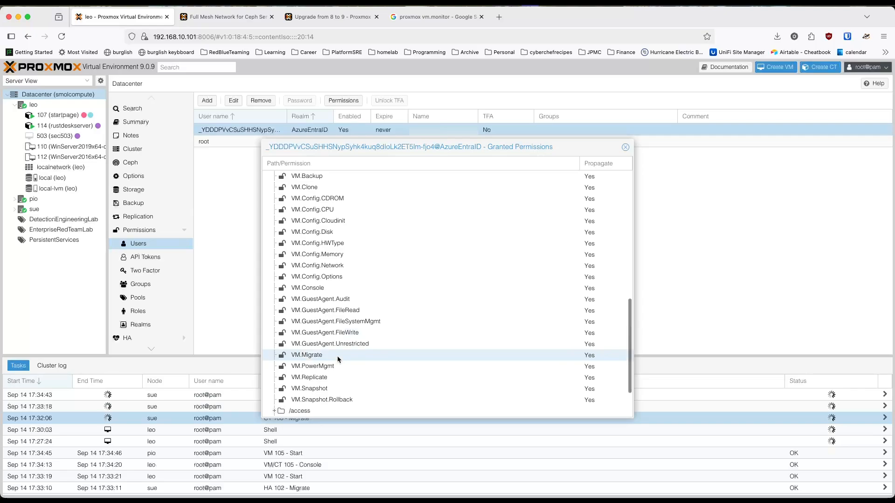
pyautogui.scroll(-1, 338, 359)
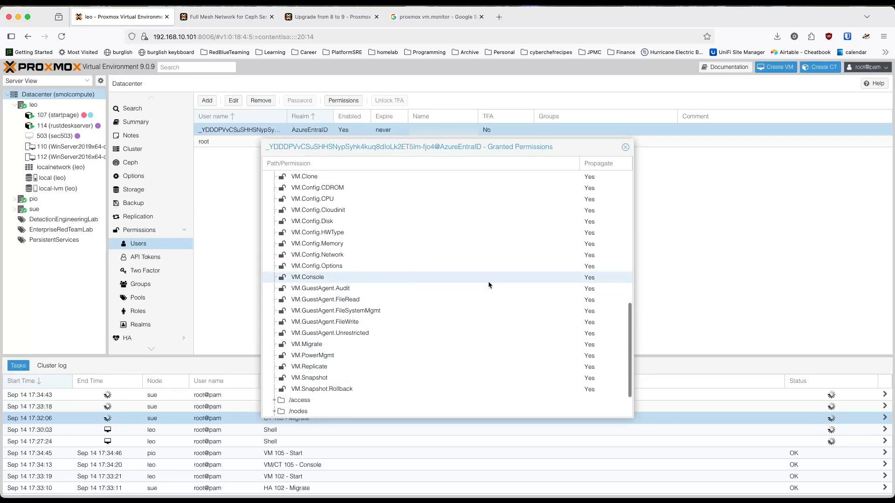
pyautogui.click(625, 147)
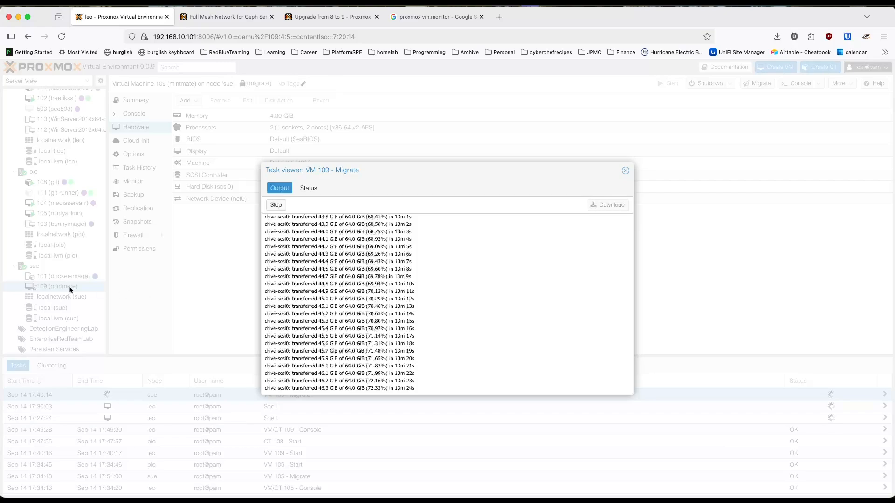
# Step: Close the VM 109 migration output and review the guests under leo, pio and sue in the resource tree
pyautogui.click(625, 170)
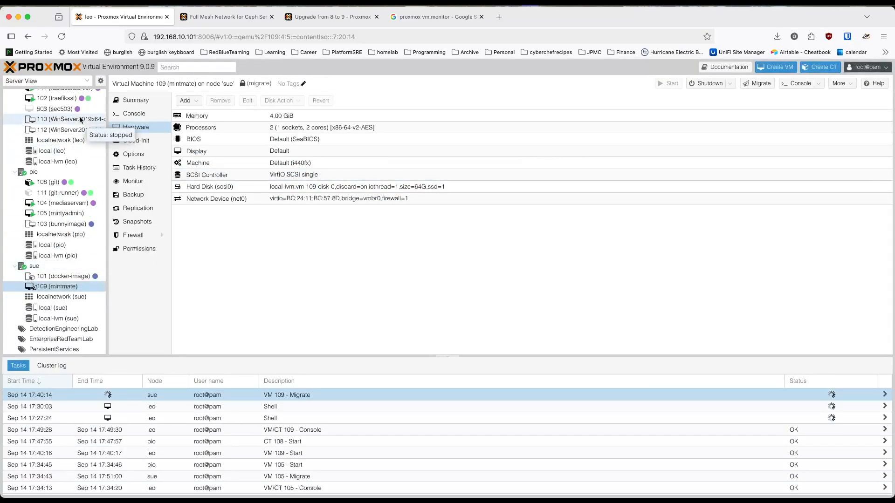
pyautogui.scroll(2, 56, 133)
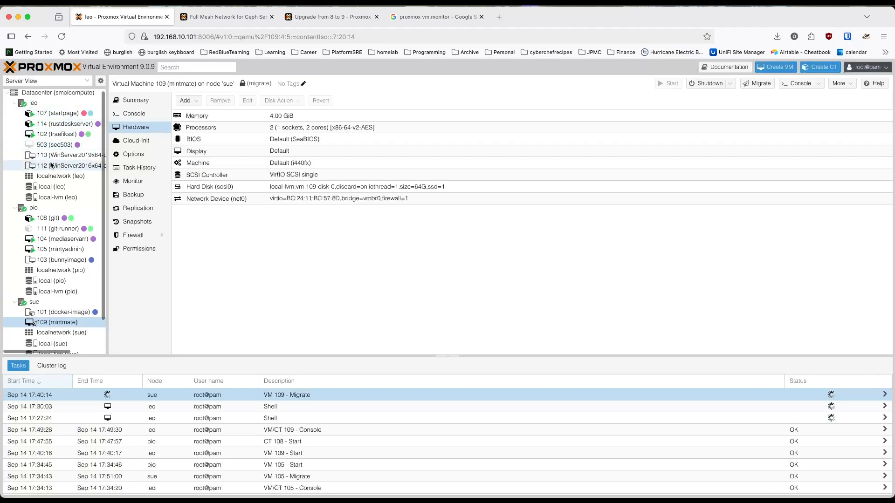
pyautogui.scroll(-2, 70, 242)
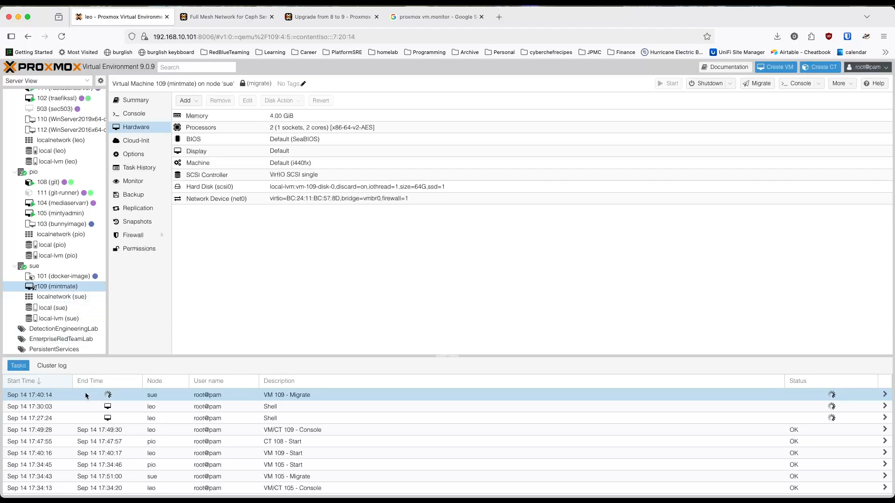
# Step: Open the output of the running VM 109 migration task and check the disk transfer progress
pyautogui.doubleClick(108, 397)
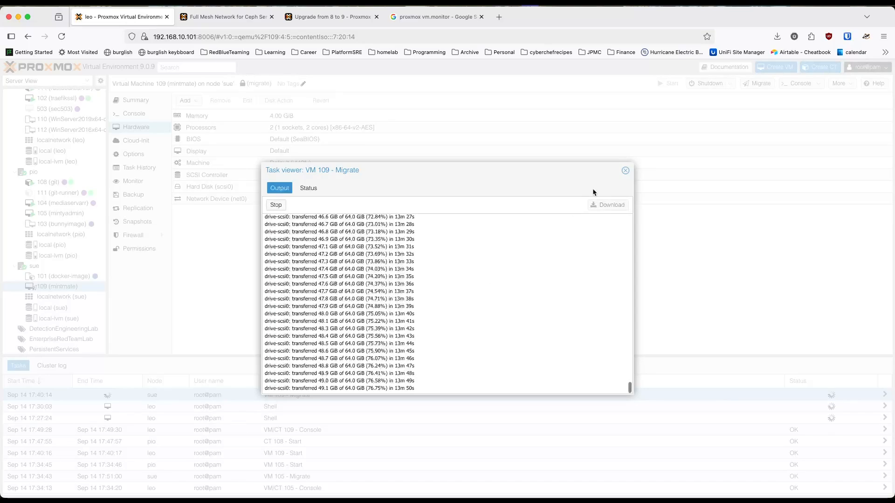
pyautogui.click(625, 171)
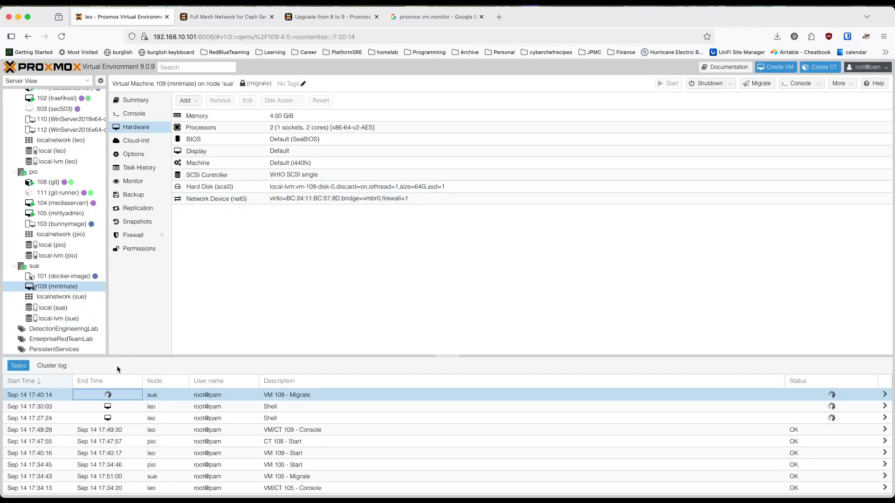
pyautogui.doubleClick(100, 396)
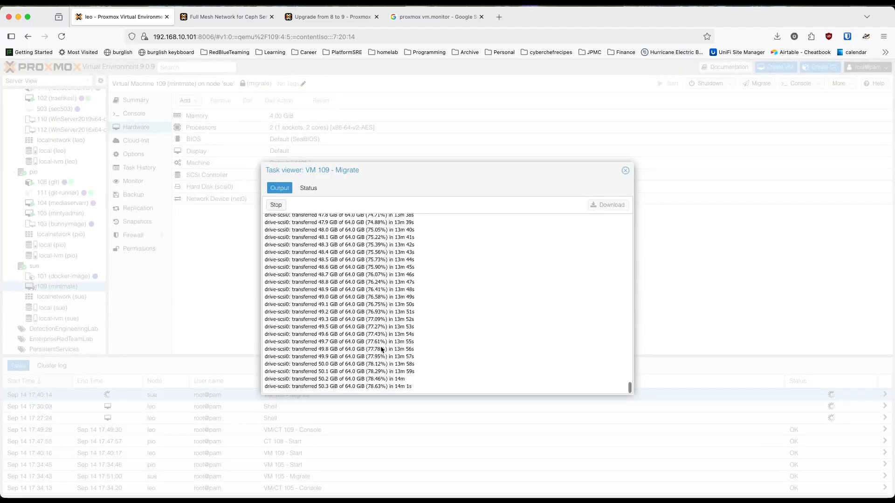
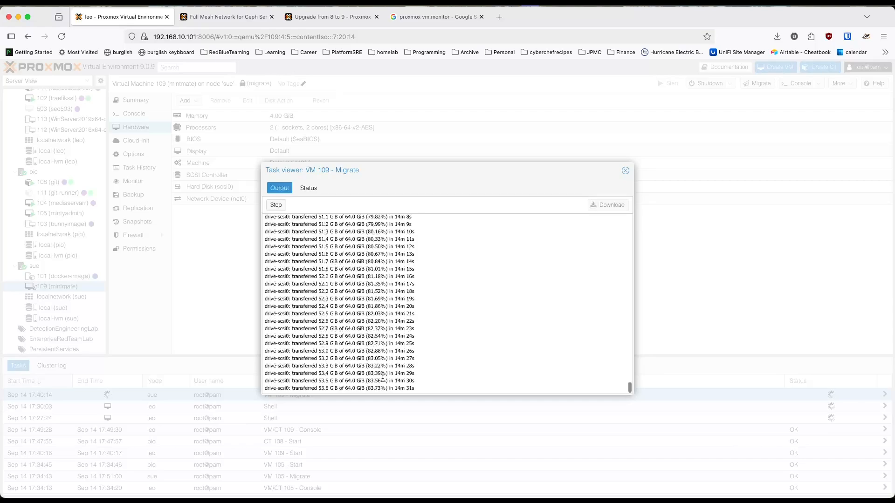
# Step: Close the VM 109 migration output and collapse the pio and leo nodes in the resource tree
pyautogui.moveTo(648, 457)
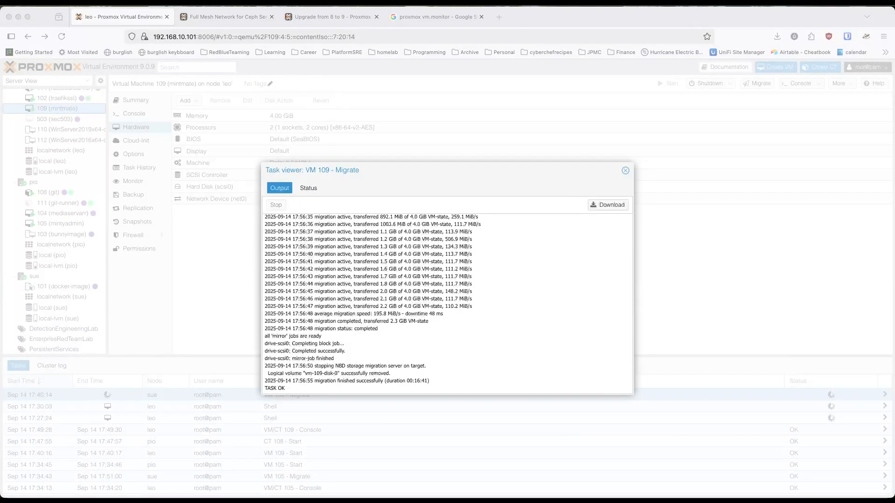
pyautogui.click(626, 172)
pyautogui.click(625, 171)
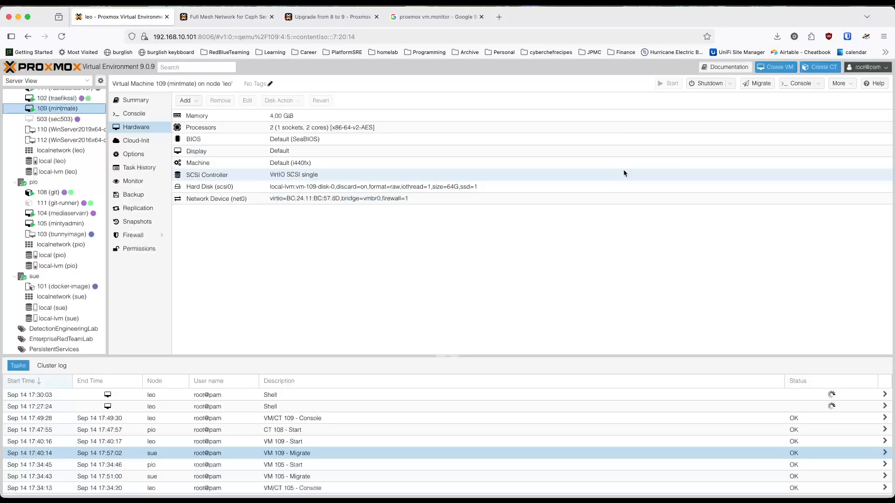
pyautogui.click(14, 182)
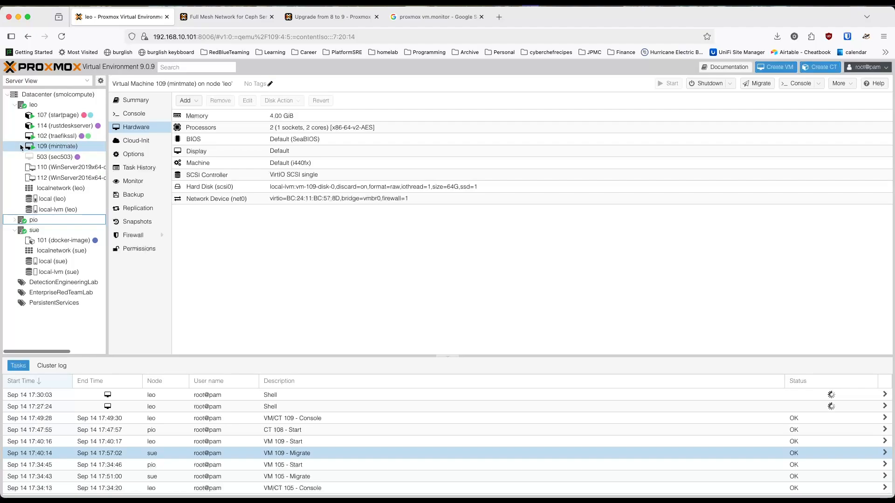
pyautogui.click(14, 105)
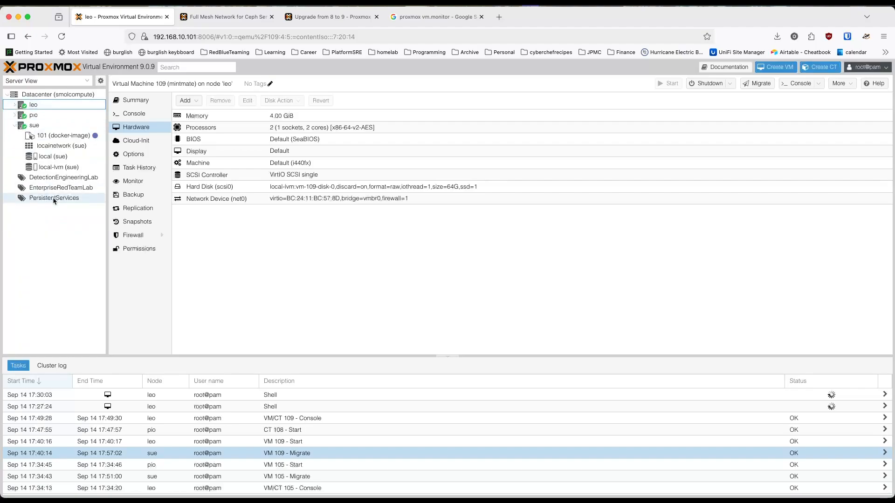
# Step: Open a shell on node sue and place it side by side with leo's console
pyautogui.click(33, 125)
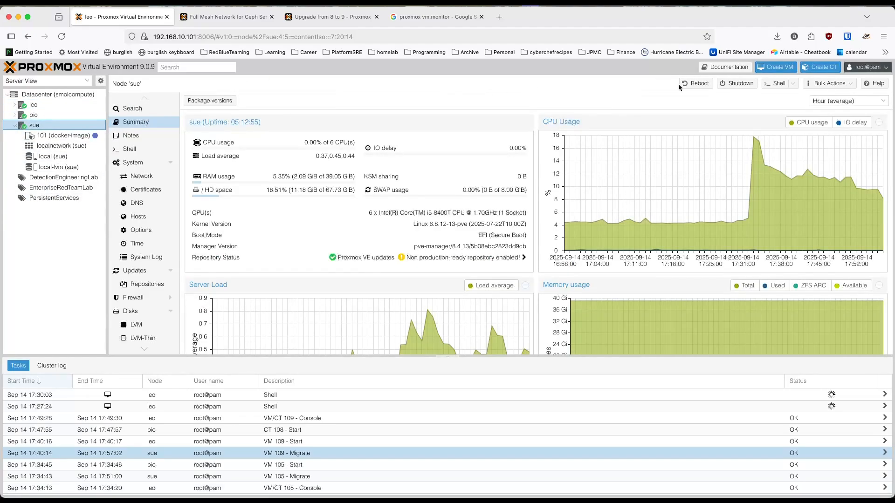
pyautogui.click(775, 84)
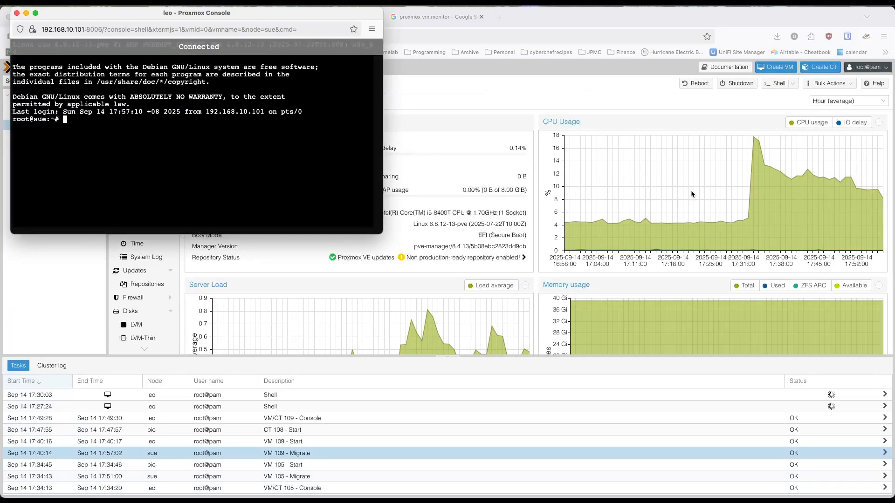
pyautogui.hotkey('ctrl', 'alt', 'Right')
pyautogui.hotkey('ctrl', 'Up')
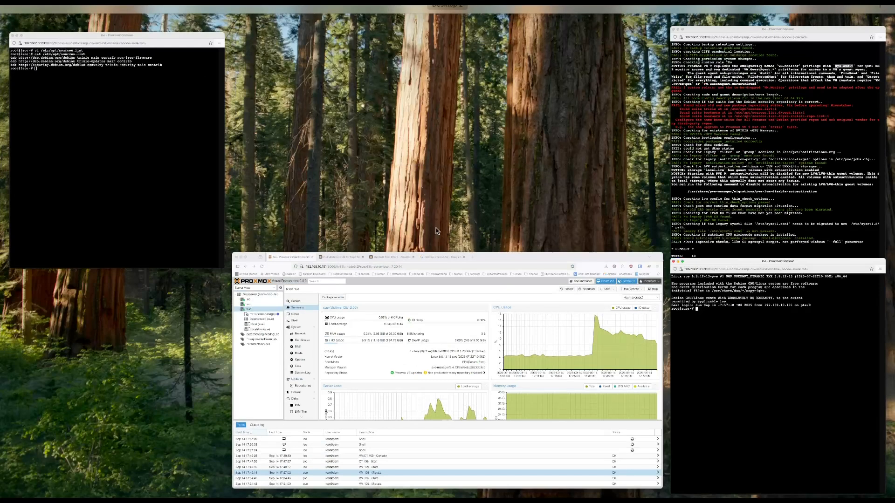
pyautogui.click(180, 176)
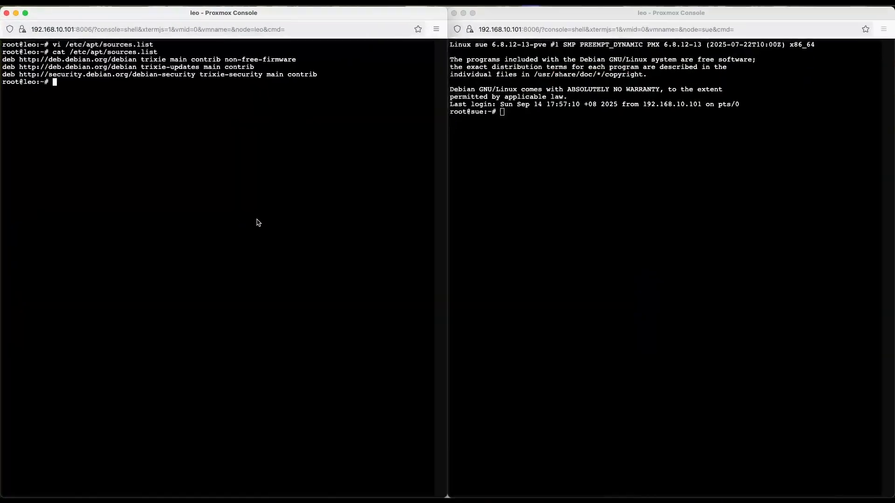
pyautogui.click(619, 263)
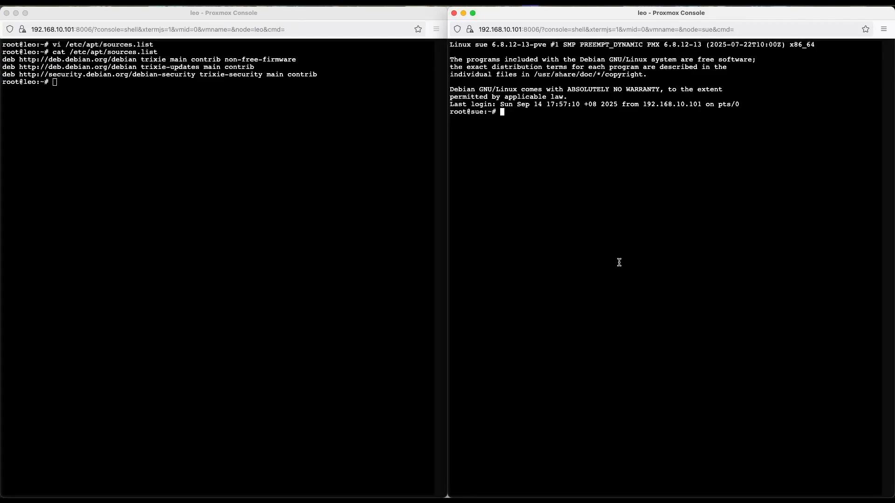
# Step: Append non-free-firmware, copied from leo's console, to the first Debian entry in sue's /etc/apt/sources.list using vi, and save the file
pyautogui.click(296, 59)
pyautogui.moveTo(296, 59); pyautogui.dragTo(225, 59)
pyautogui.press('super+c')
pyautogui.click(547, 219)
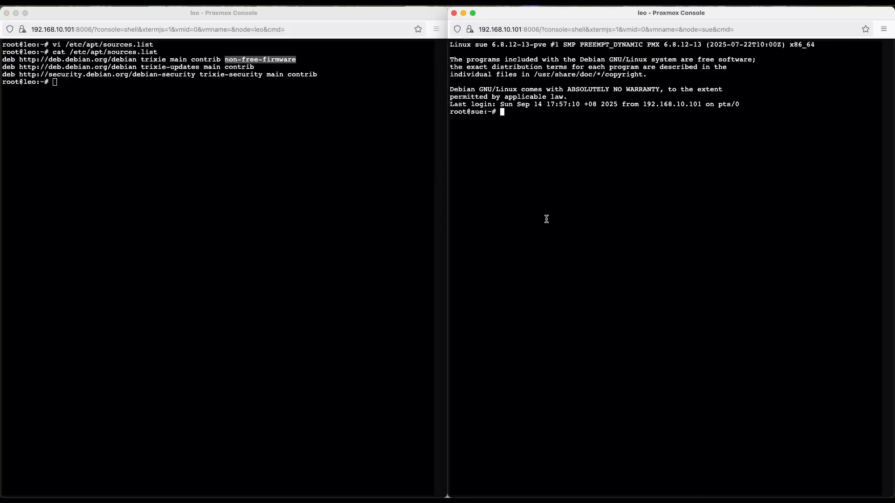
pyautogui.write('vi /etc/apt/sources.list')
pyautogui.press('Return')
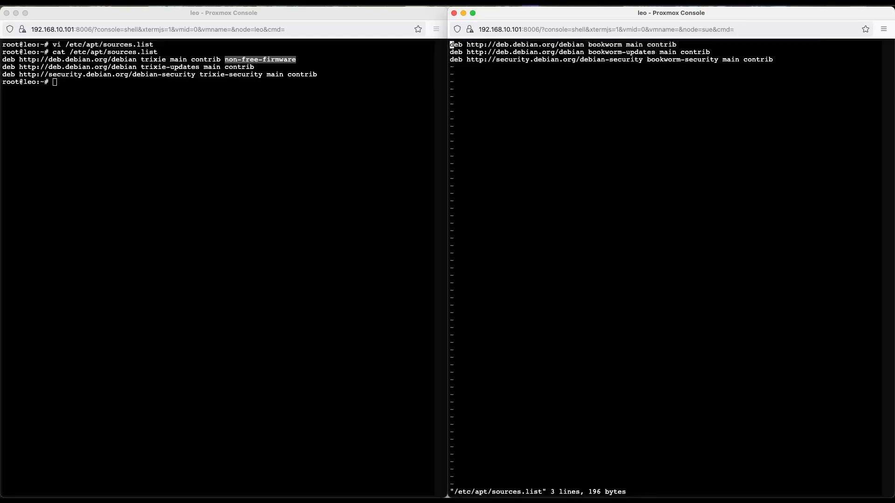
pyautogui.press('$')
pyautogui.press('a')
pyautogui.press('super+v')
pyautogui.press('Escape')
pyautogui.write(':wq')
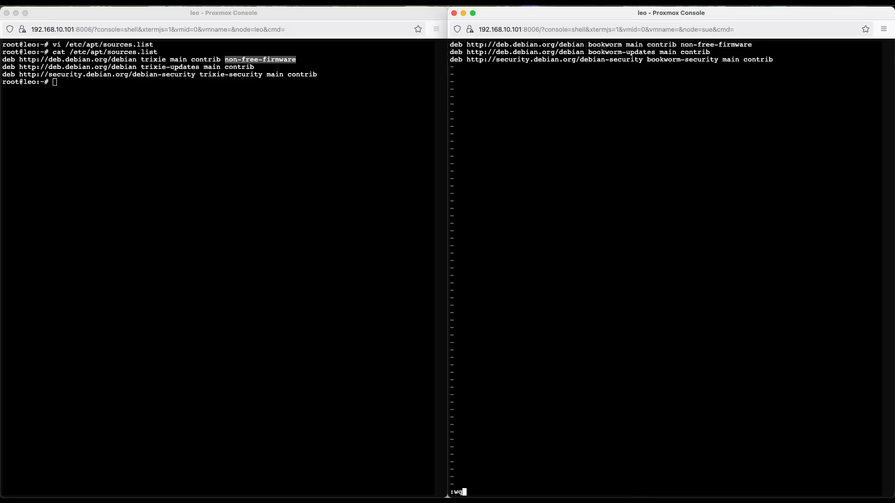
pyautogui.press('Return')
# Step: Refresh the package lists on sue with apt update and install the intel-microcode package
pyautogui.write('apt update')
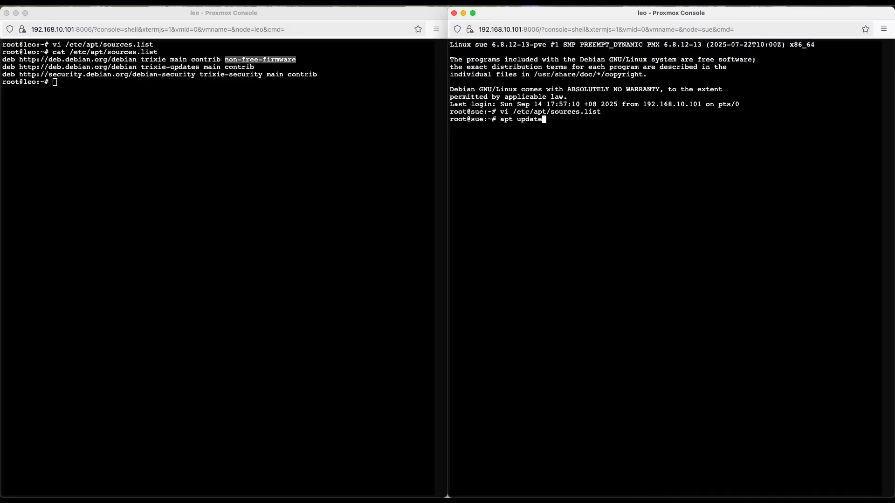
pyautogui.press('Return')
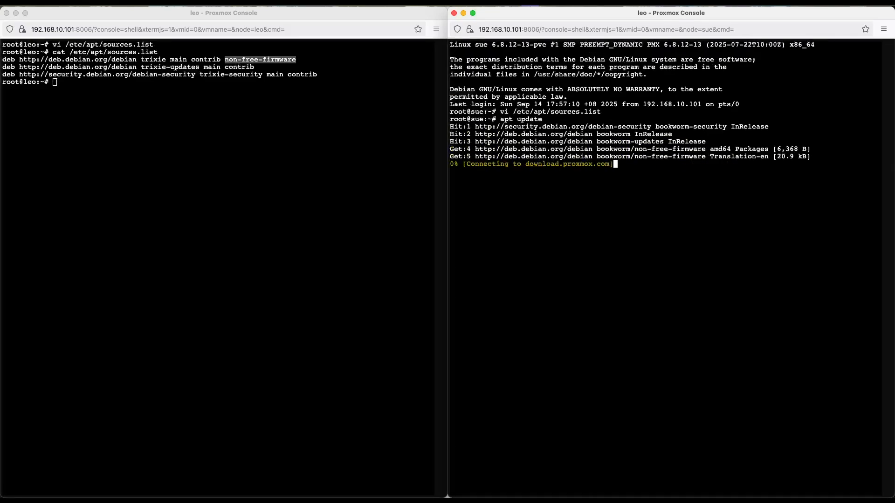
pyautogui.write('apt install intel-microcode')
pyautogui.press('Return')
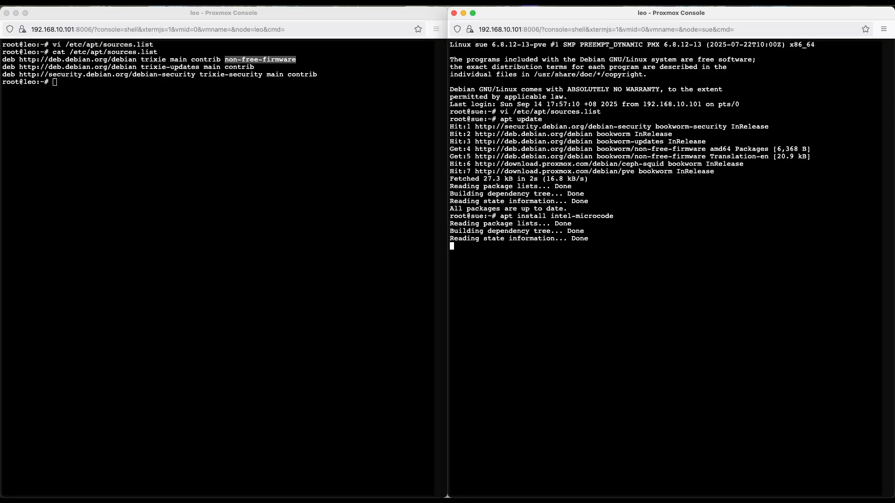
pyautogui.write('y')
pyautogui.press('Return')
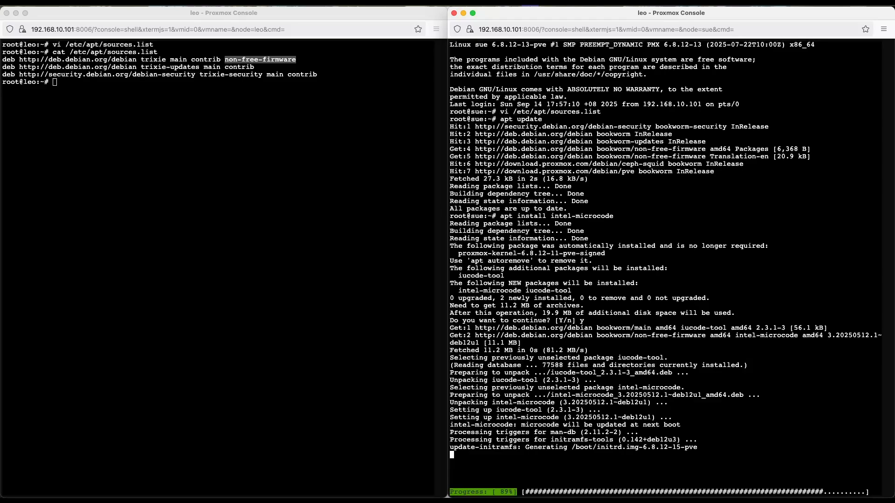
# Step: Run the full upgrade checklist on sue with pve8to9 --full
pyautogui.click(626, 363)
pyautogui.write('pve')
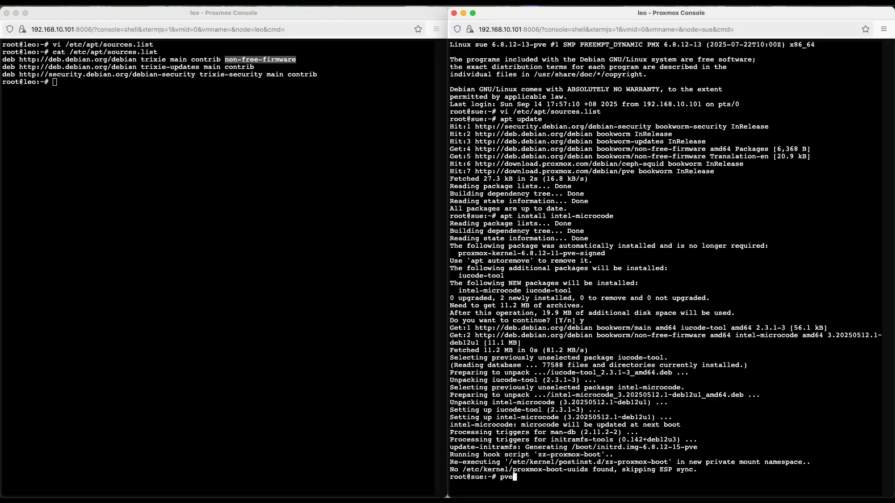
pyautogui.write('8to9 --full')
pyautogui.press('Return')
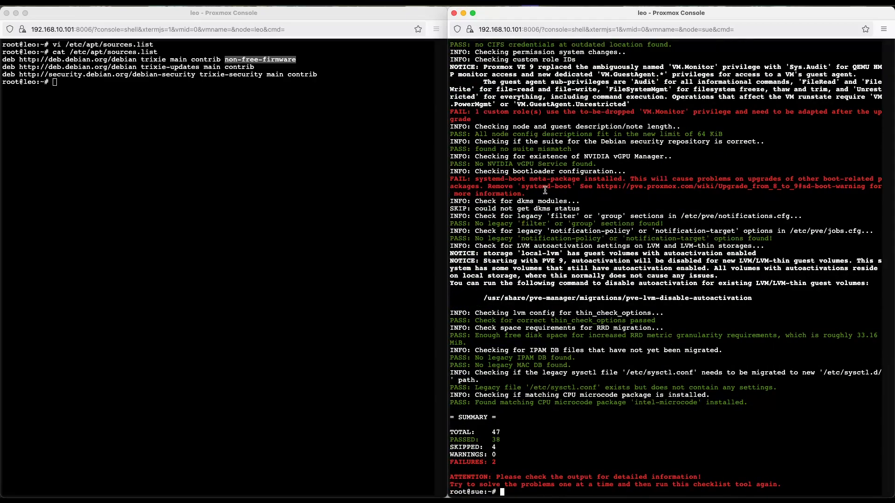
# Step: Remove the systemd-boot package from sue with apt remove and approve the removal
pyautogui.moveTo(573, 187); pyautogui.dragTo(520, 187)
pyautogui.press('super+c')
pyautogui.click(652, 327)
pyautogui.write('apt remove')
pyautogui.press('super+v')
pyautogui.press('Return')
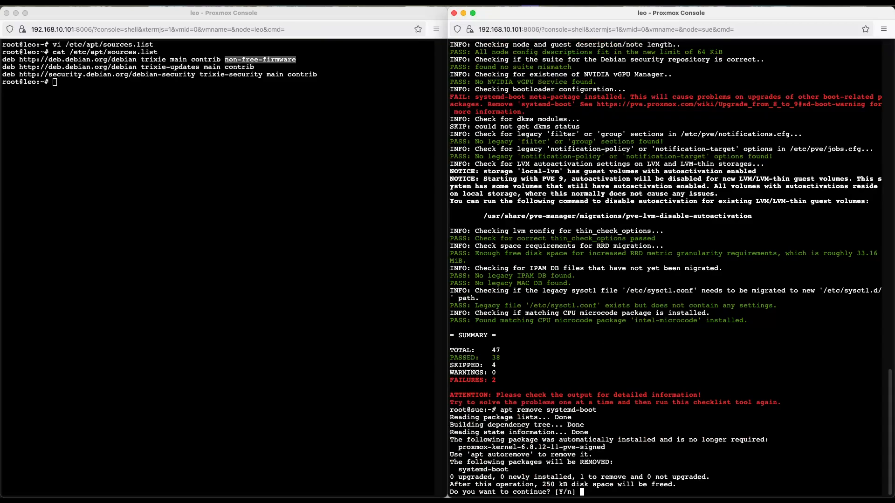
pyautogui.write('y')
pyautogui.press('Return')
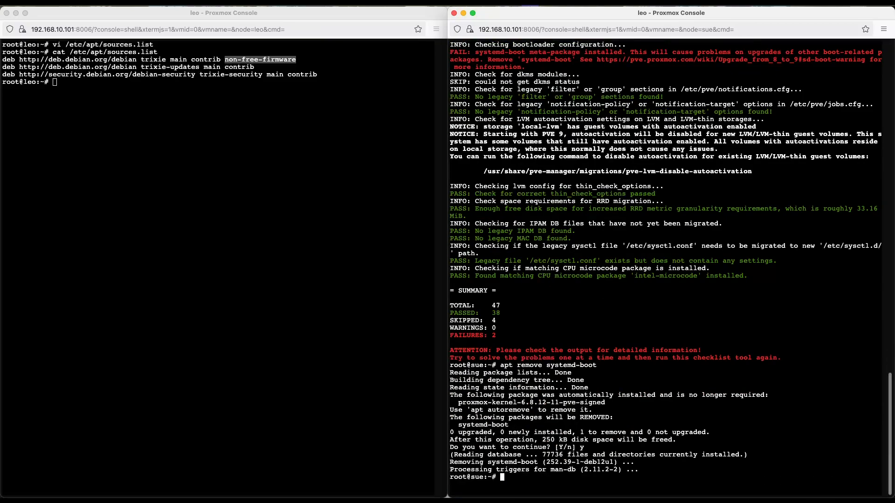
# Step: Bring up the Upgrade from 8 to 9 wiki page beside sue's console and find its "Update the configured APT repositories" section
pyautogui.hotkey('ctrl', 'Up')
pyautogui.click(370, 300)
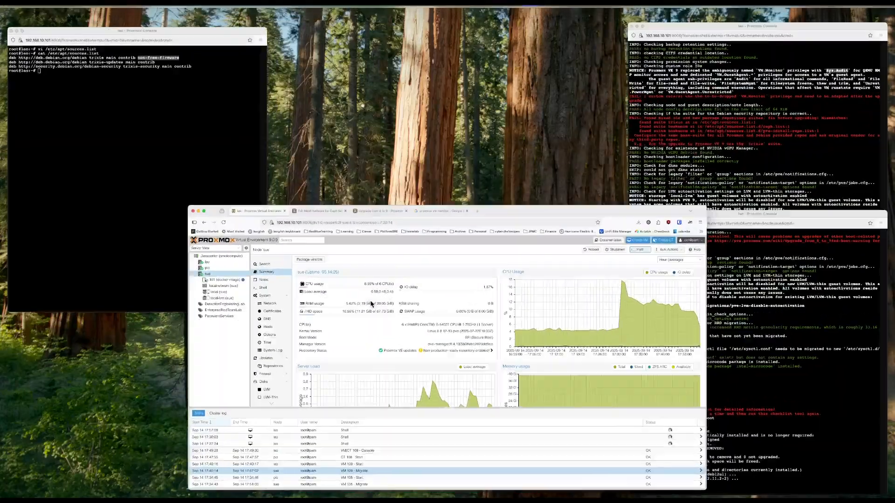
pyautogui.hotkey('ctrl', 'alt', 'Left')
pyautogui.click(271, 17)
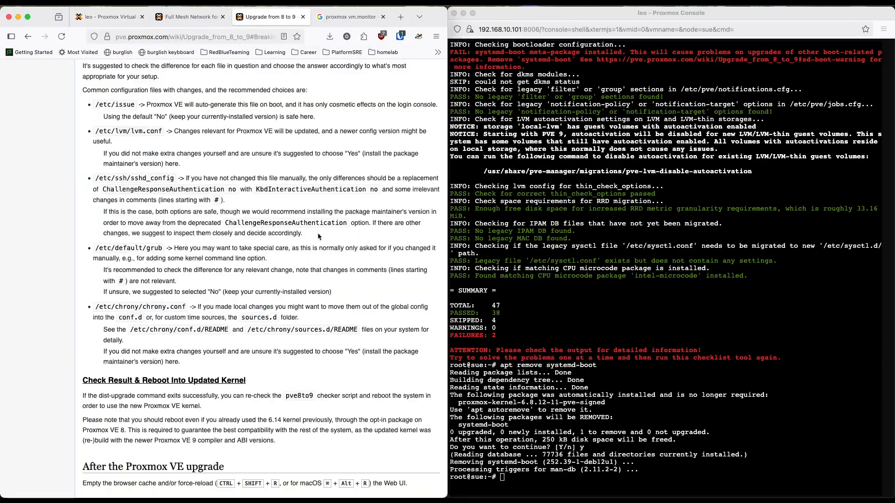
pyautogui.scroll(-10, 347, 305)
pyautogui.scroll(15, 348, 305)
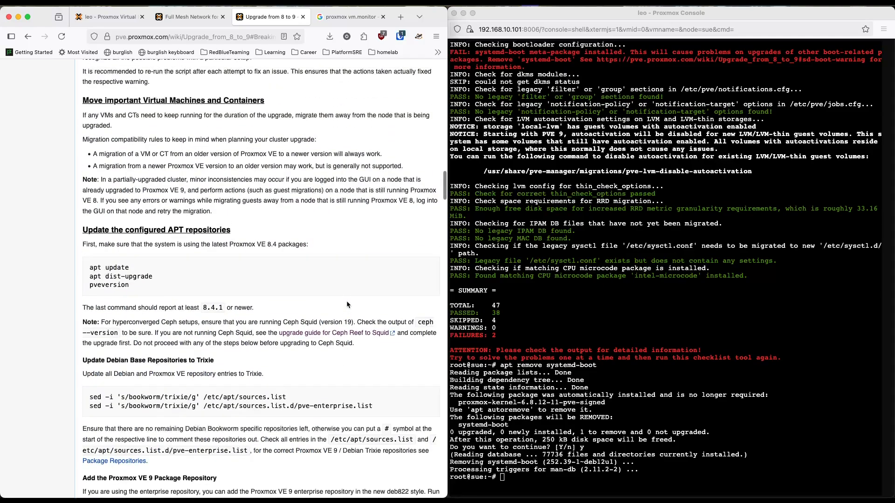
# Step: Copy apt dist-upgrade from the upgrade guide and run it in sue's shell
pyautogui.moveTo(133, 270); pyautogui.dragTo(86, 271)
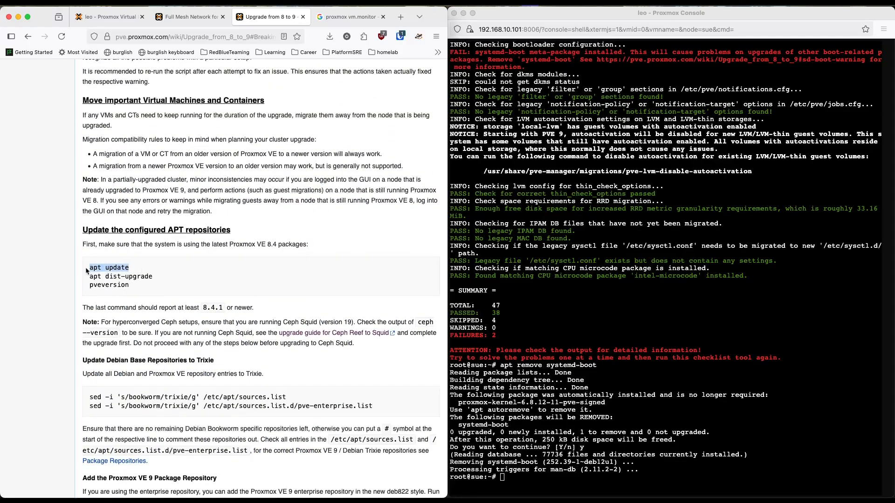
pyautogui.moveTo(171, 278); pyautogui.dragTo(87, 279)
pyautogui.press('super+c')
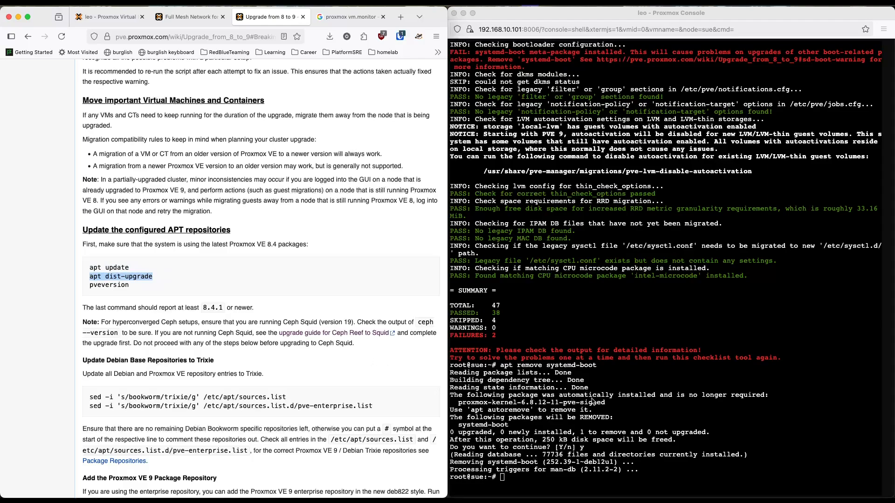
pyautogui.click(593, 402)
pyautogui.press('super+v')
pyautogui.press('Return')
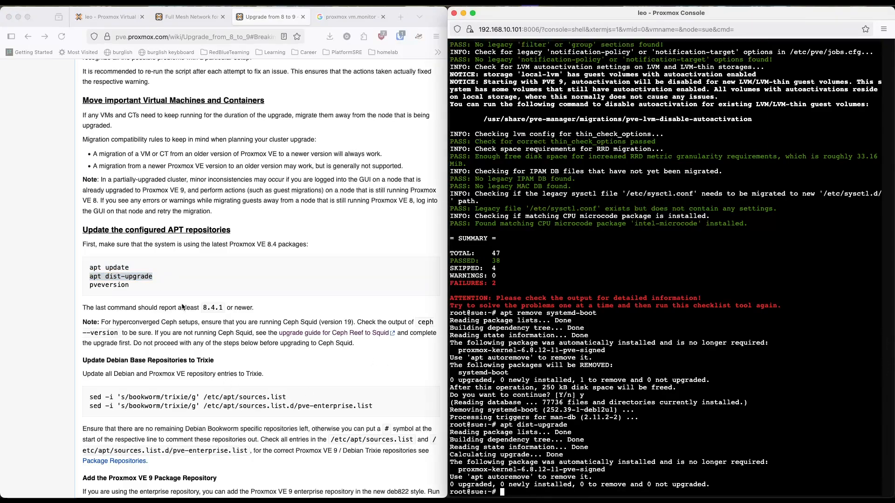
# Step: Remove the no longer required kernel package from sue with apt autoremove, approving the removal
pyautogui.write('apt autoremove')
pyautogui.press('Return')
pyautogui.write('y')
pyautogui.press('Return')
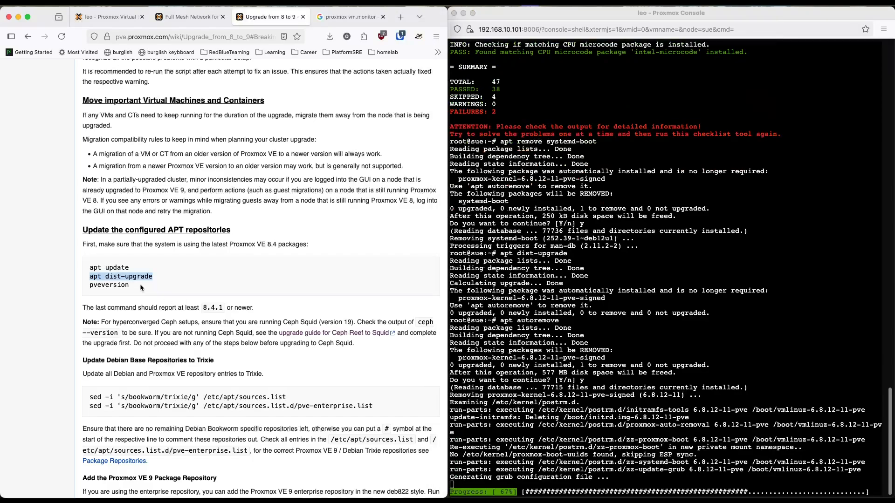
# Step: Run pveversion on sue and check the pve-manager version against the guide's 8.4.1 minimum
pyautogui.click(139, 284)
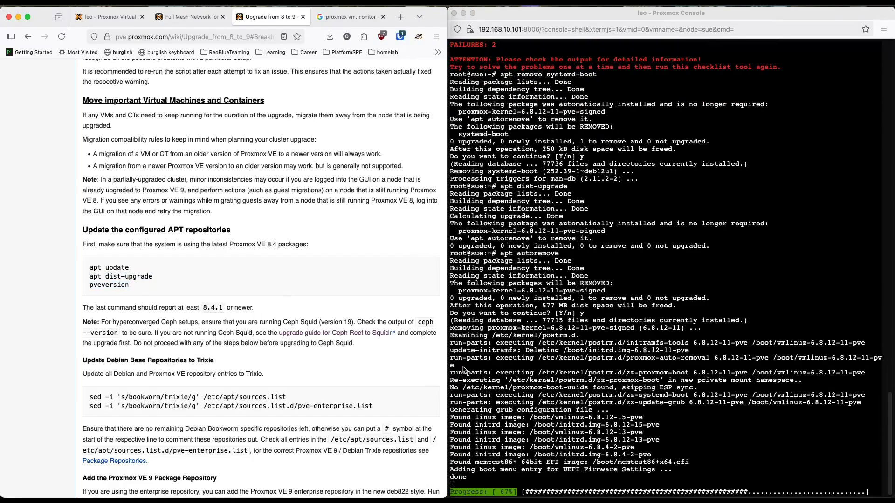
pyautogui.click(625, 369)
pyautogui.press('super+v')
pyautogui.press('Return')
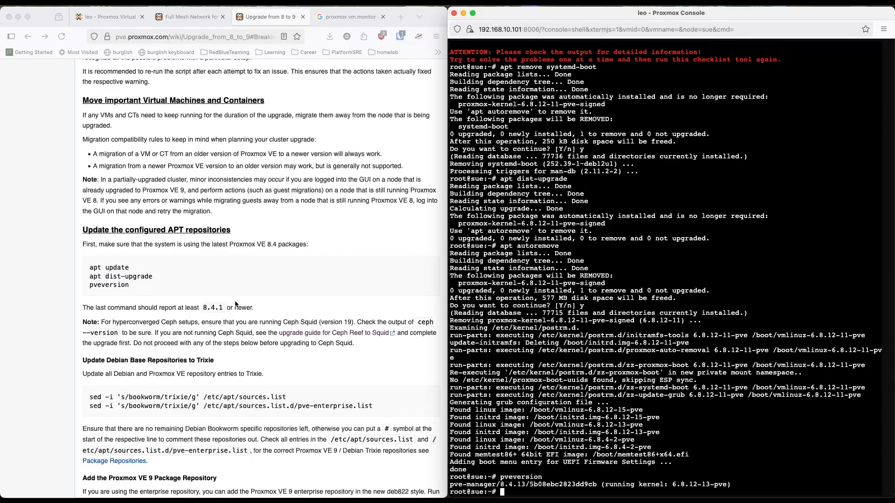
pyautogui.scroll(-1, 241, 305)
pyautogui.moveTo(525, 486); pyautogui.dragTo(500, 486)
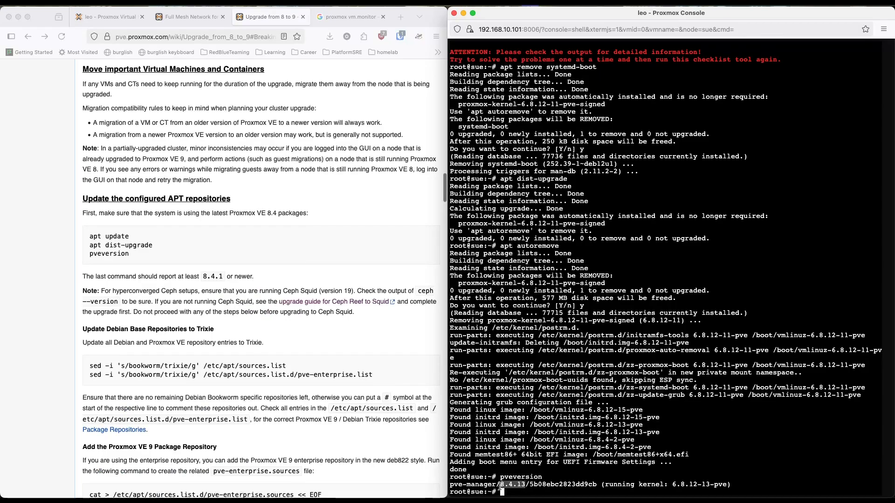
# Step: Switch sue's Debian repositories from bookworm to trixie by running the guide's sed command on /etc/apt/sources.list
pyautogui.click(311, 383)
pyautogui.scroll(-2, 296, 354)
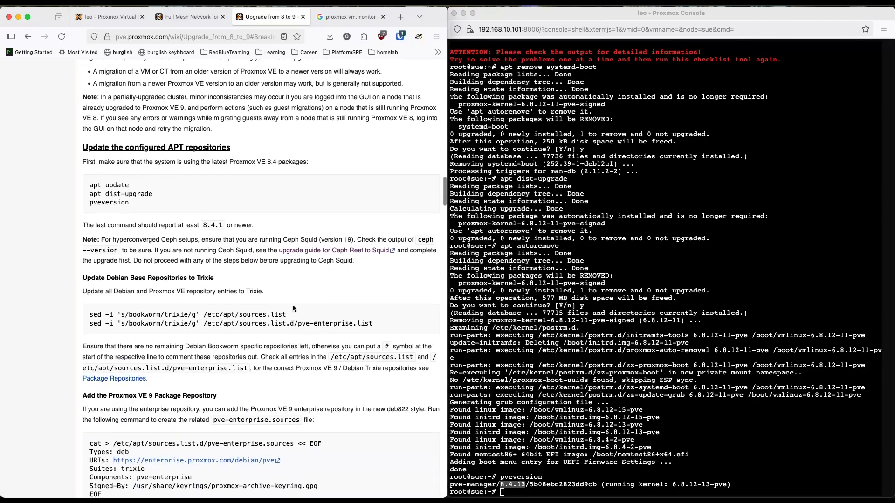
pyautogui.moveTo(293, 317); pyautogui.dragTo(87, 316)
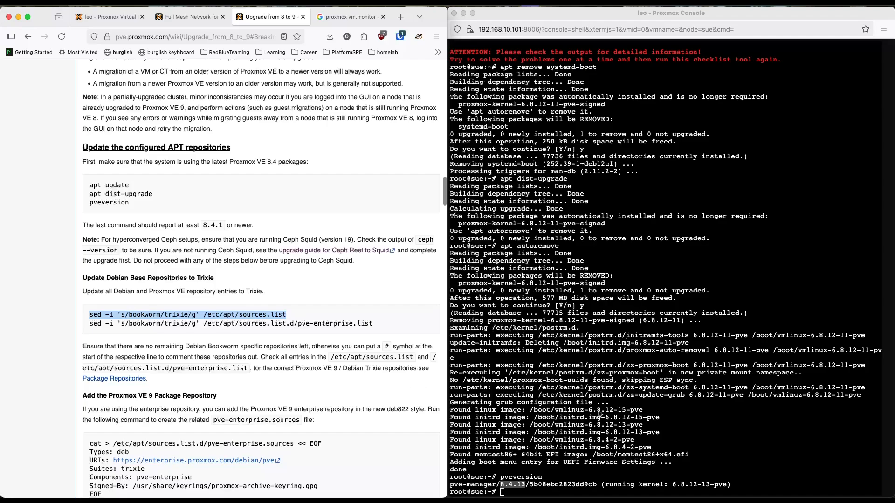
pyautogui.click(646, 420)
pyautogui.press('super+v')
pyautogui.press('Return')
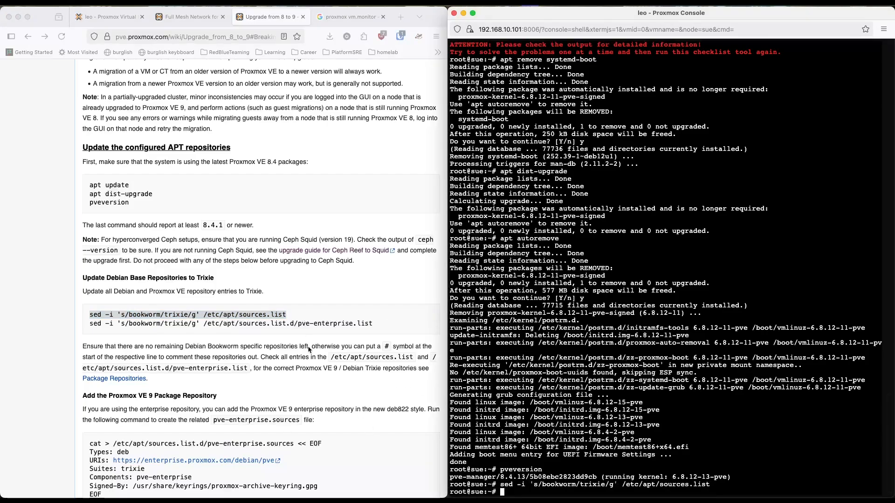
# Step: Add the Proxmox VE 9 no-subscription repository on sue by running the guide's proxmox.sources command in its shell
pyautogui.scroll(-5, 308, 346)
pyautogui.scroll(-4, 308, 346)
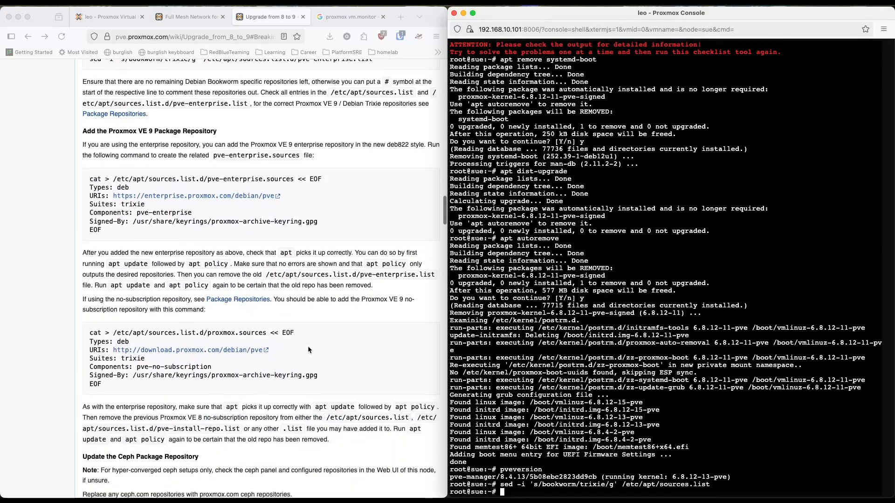
pyautogui.click(157, 299)
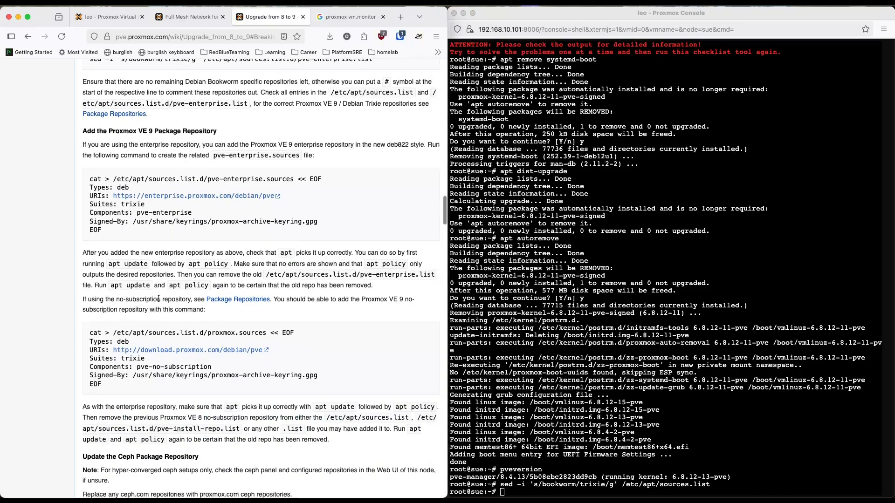
pyautogui.moveTo(114, 383); pyautogui.dragTo(83, 334)
pyautogui.press('super+c')
pyautogui.click(559, 349)
pyautogui.press('super+v')
pyautogui.press('Return')
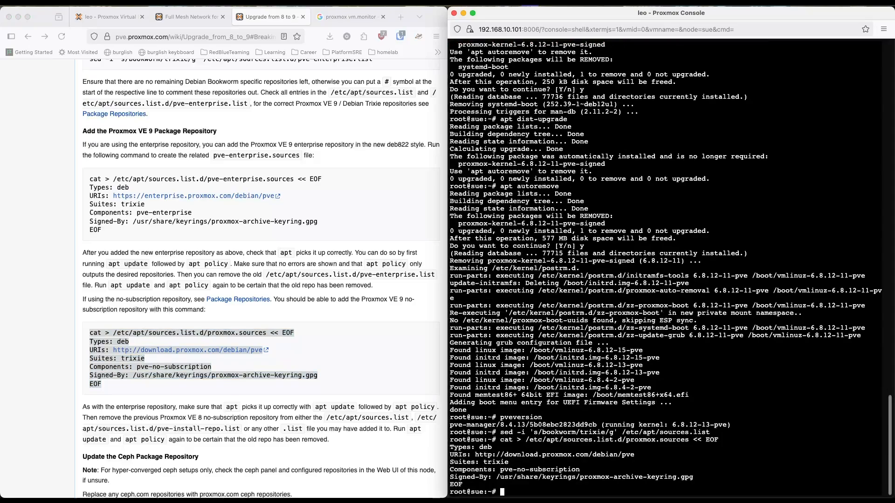
# Step: Add the Trixie Ceph Squid no-subscription repository on sue by running the guide's ceph.sources command
pyautogui.scroll(-5, 163, 374)
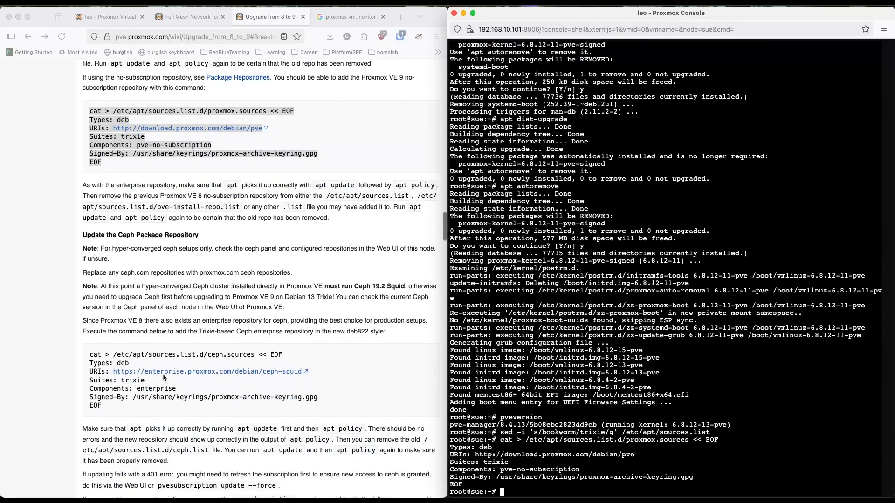
pyautogui.scroll(-4, 163, 377)
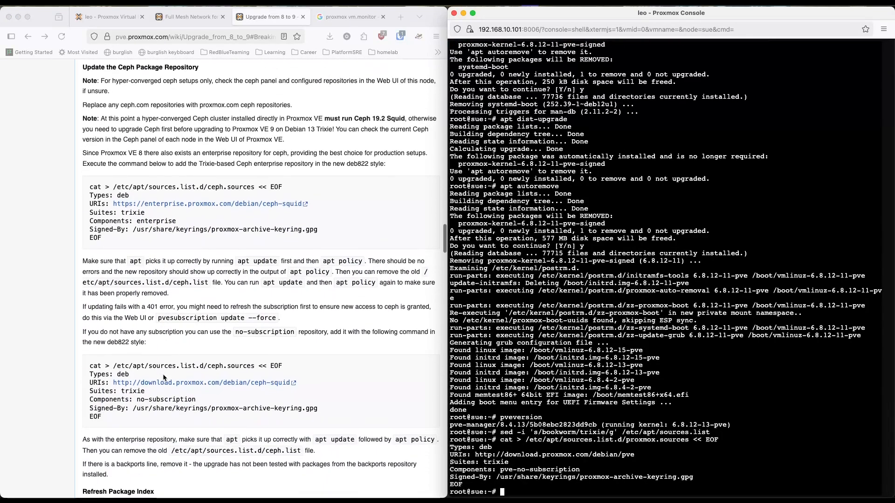
pyautogui.click(111, 420)
pyautogui.moveTo(111, 420); pyautogui.dragTo(91, 367)
pyautogui.press('super+c')
pyautogui.click(635, 434)
pyautogui.press('super+v')
pyautogui.press('Return')
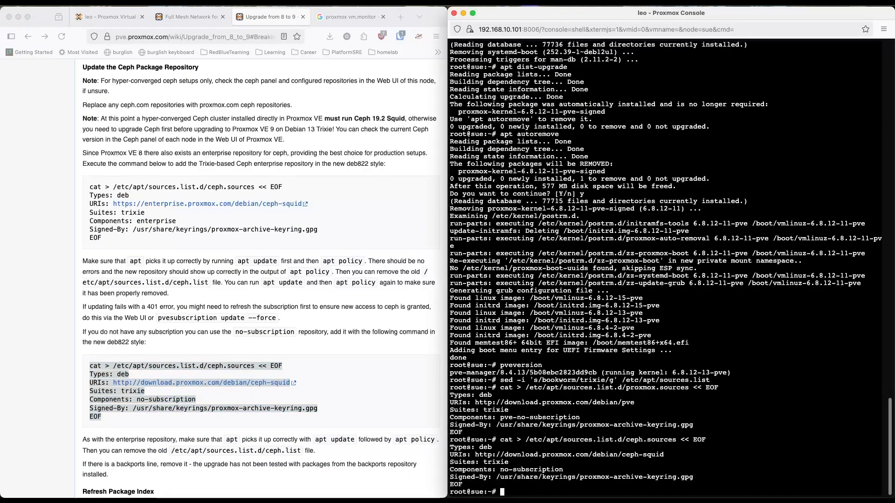
# Step: Refresh sue's package index by copying apt update from the guide and running it in the shell
pyautogui.scroll(-5, 257, 297)
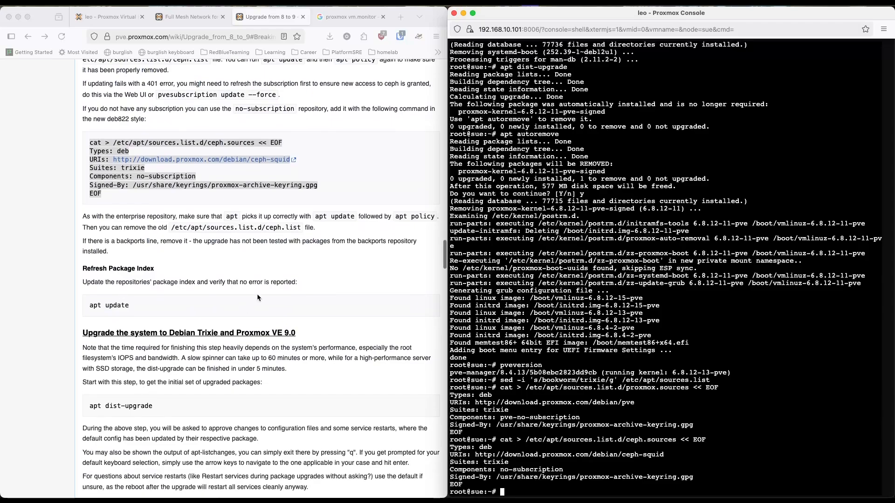
pyautogui.click(200, 299)
pyautogui.click(141, 309)
pyautogui.press('super+c')
pyautogui.click(497, 379)
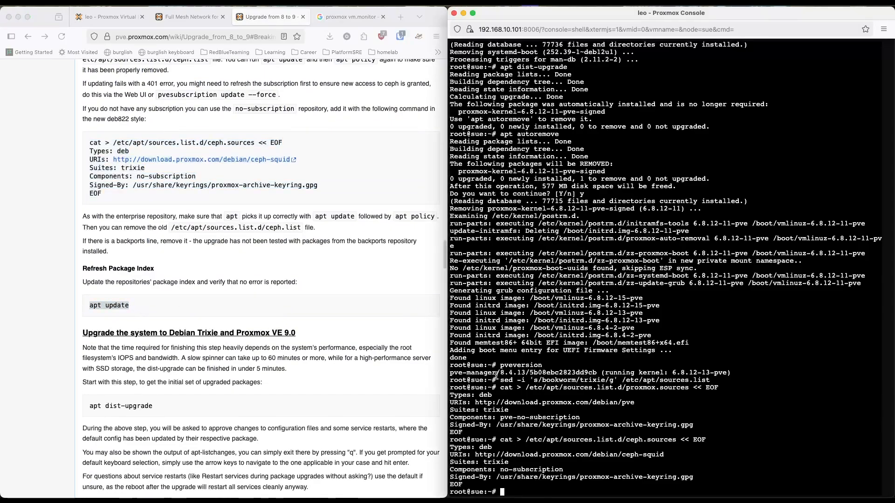
pyautogui.press('super+v')
pyautogui.press('Return')
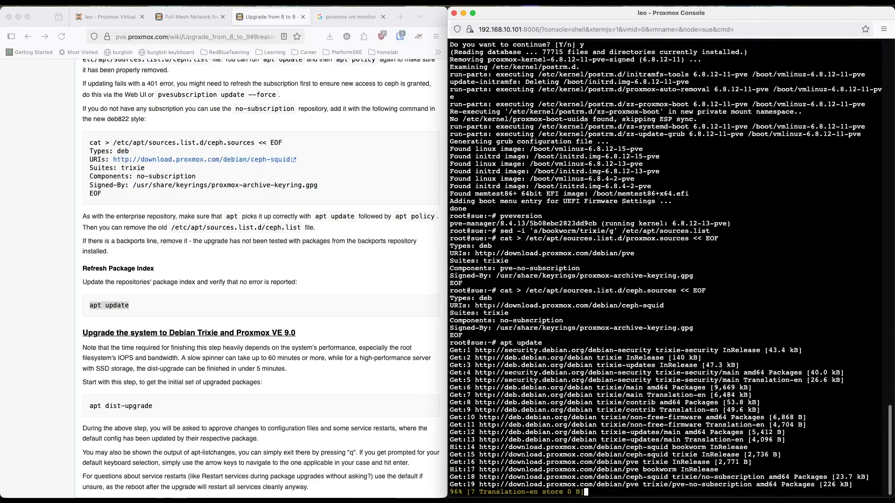
# Step: Upgrade sue to Debian Trixie and Proxmox VE 9 with the guide's apt dist-upgrade, approving the package changes
pyautogui.scroll(-2, 218, 388)
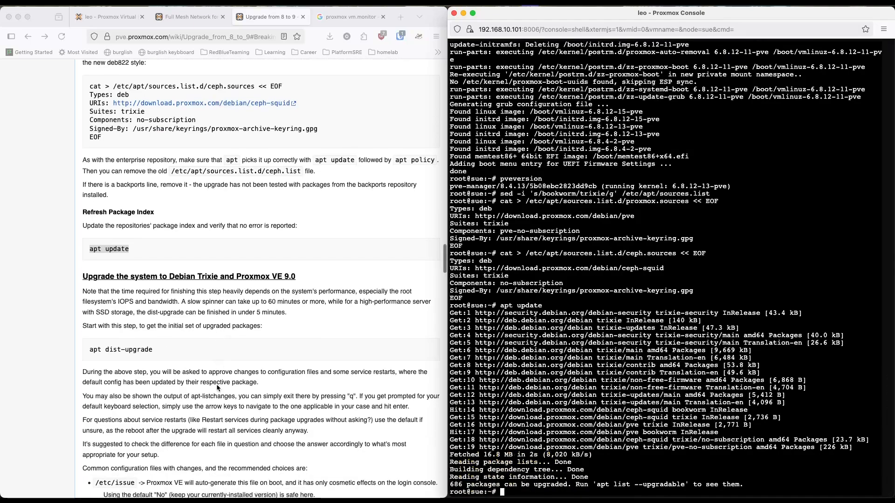
pyautogui.click(155, 351)
pyautogui.moveTo(170, 353); pyautogui.dragTo(77, 353)
pyautogui.click(146, 348)
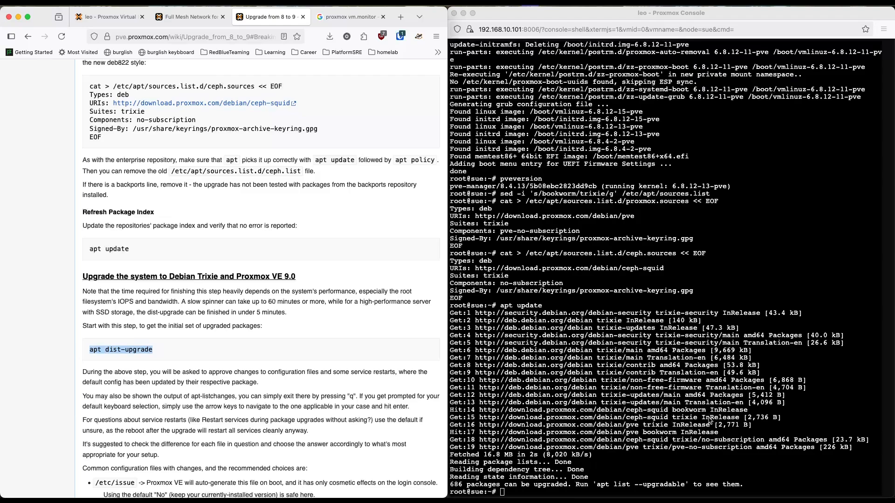
pyautogui.click(766, 388)
pyautogui.press('super+v')
pyautogui.press('Return')
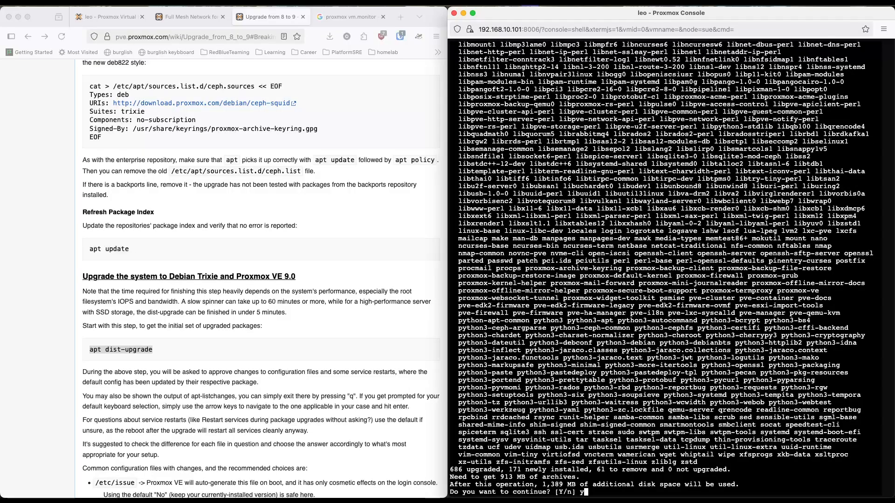
pyautogui.press('Return')
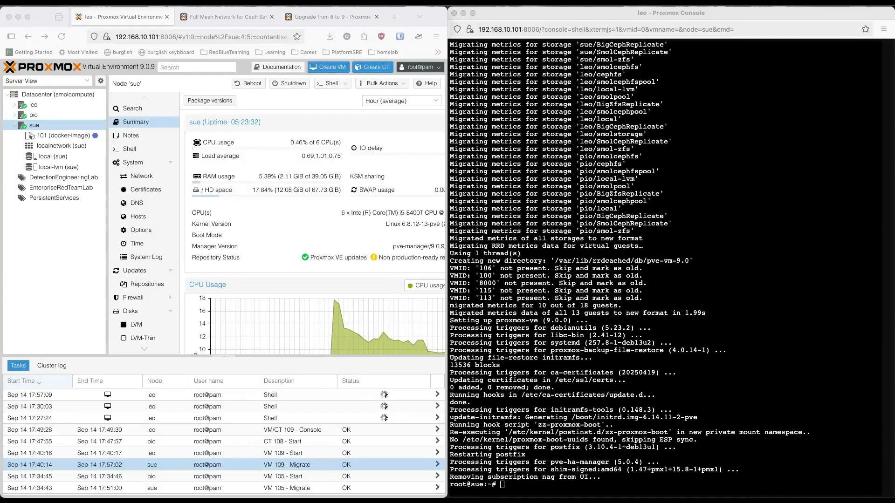
# Step: Run pveversion in sue's shell to check the installed Proxmox VE version after the upgrade
pyautogui.click(711, 310)
pyautogui.write('pveversion')
pyautogui.press('Return')
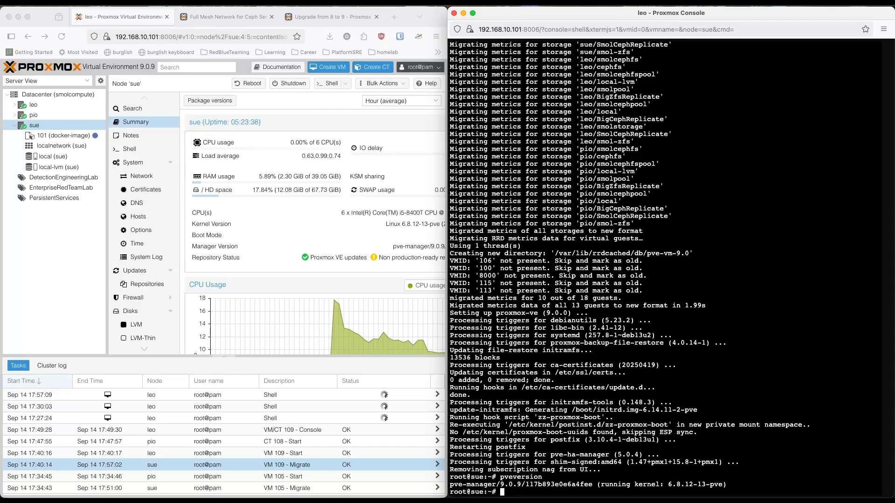
# Step: Run pve8to9 --full on sue and examine the failures reported in the checklist output
pyautogui.write('pve8to9 --full')
pyautogui.press('Return')
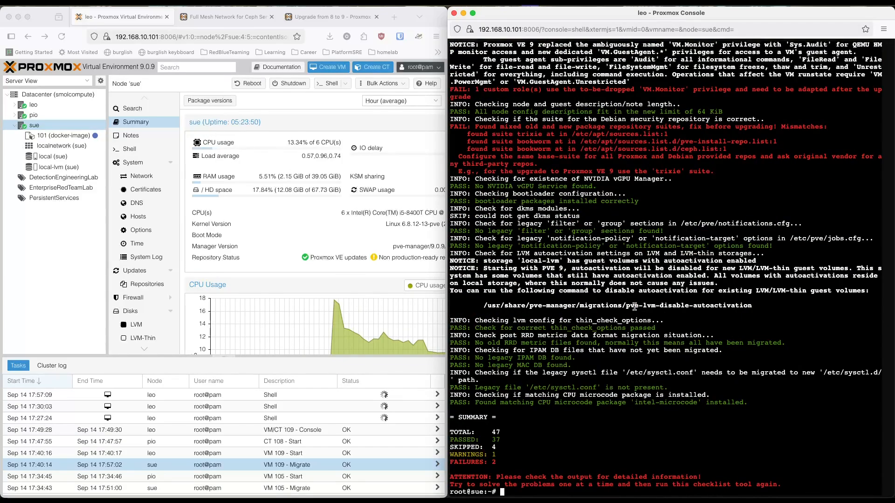
pyautogui.scroll(1, 635, 306)
pyautogui.moveTo(730, 190); pyautogui.dragTo(451, 142)
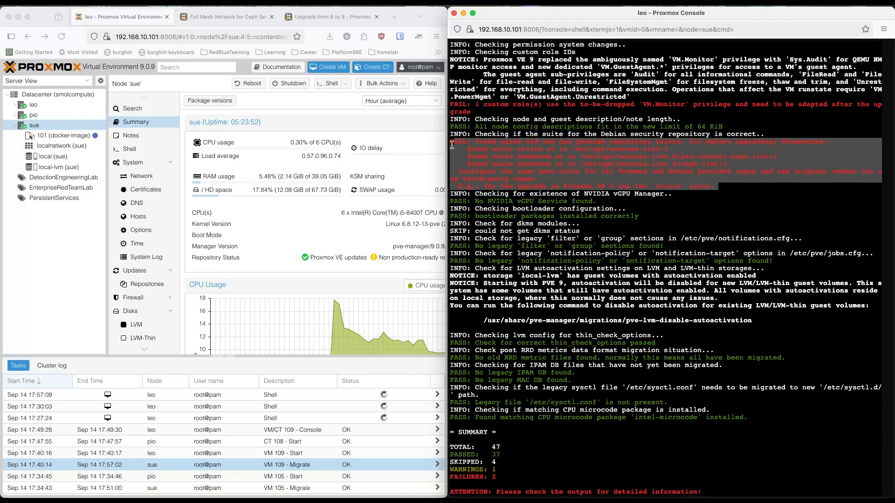
pyautogui.click(586, 297)
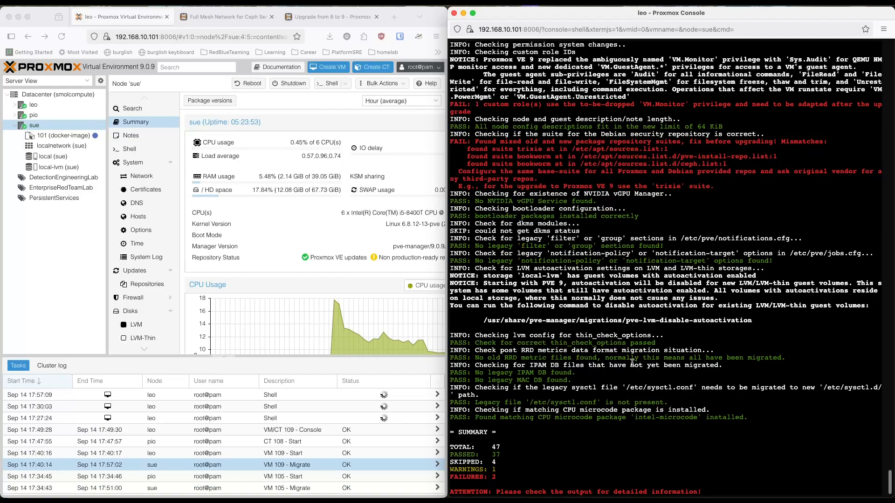
pyautogui.scroll(-1, 632, 363)
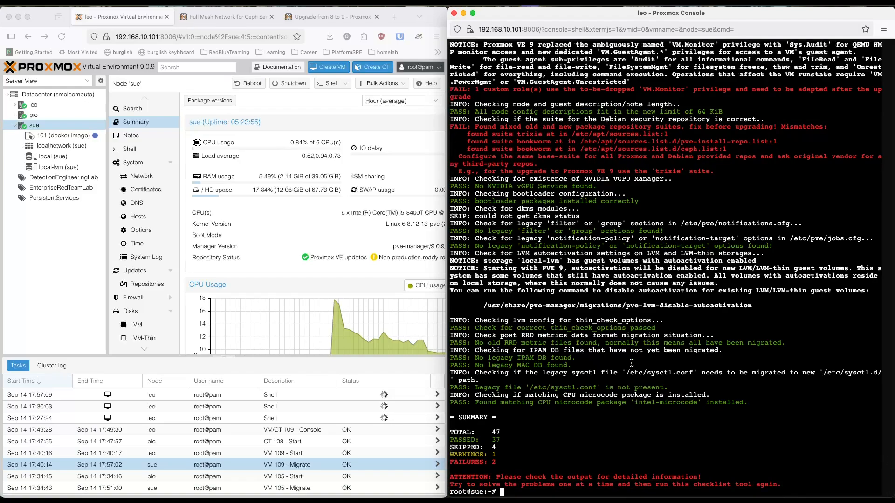
pyautogui.scroll(3, 632, 363)
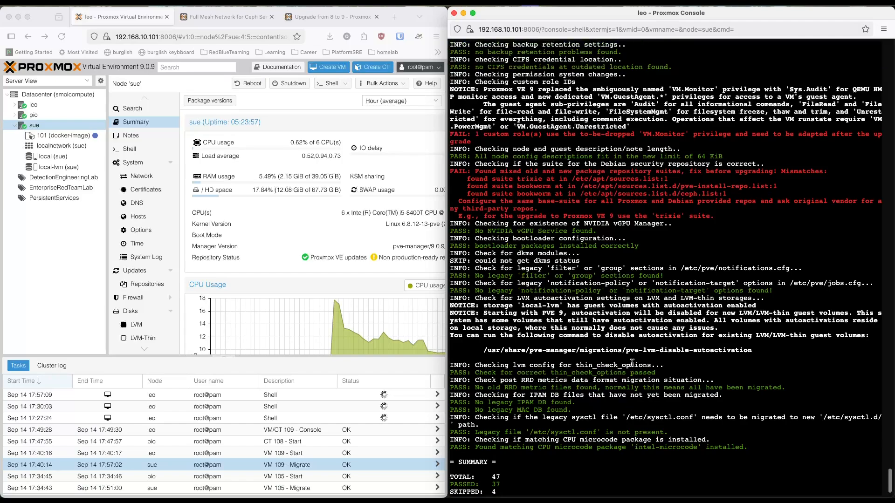
pyautogui.moveTo(478, 142); pyautogui.dragTo(450, 136)
pyautogui.scroll(-3, 706, 422)
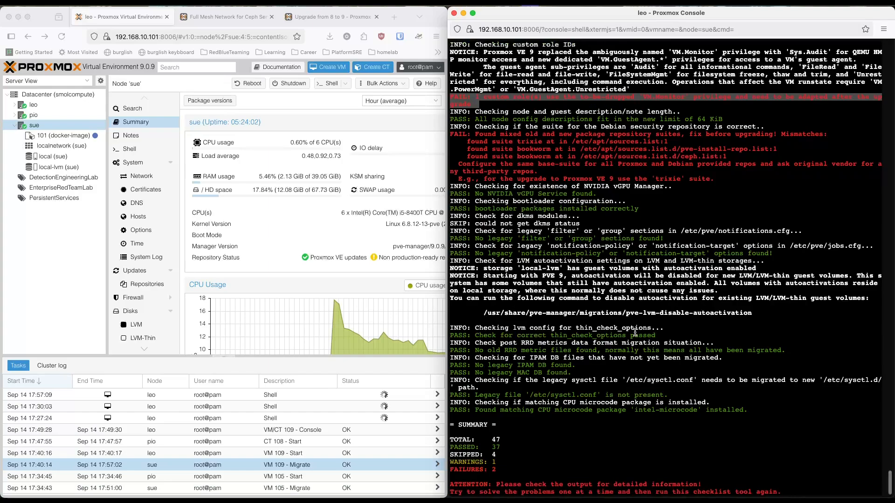
# Step: Restart sue from its shell with reboot -h now
pyautogui.scroll(-1, 705, 422)
pyautogui.click(705, 421)
pyautogui.write('reboot -h now')
pyautogui.press('Return')
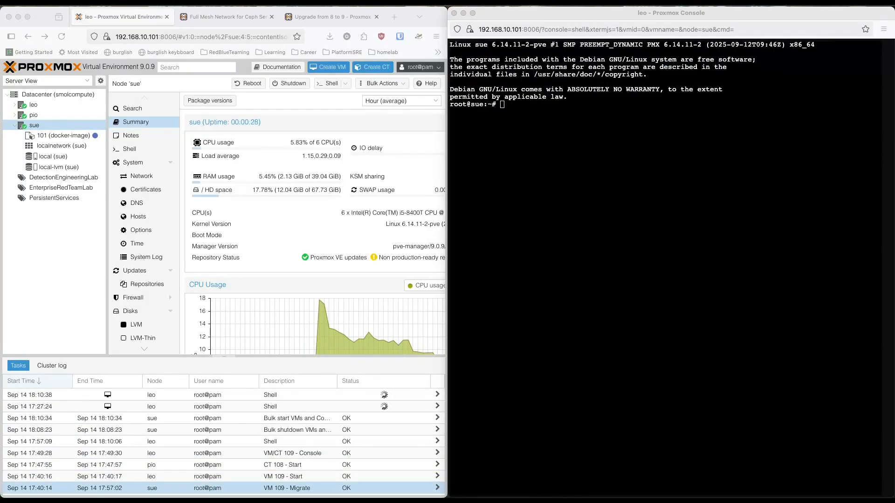
# Step: Run pveversion on the rebooted sue to check its version and running kernel, and clear the terminal
pyautogui.click(565, 286)
pyautogui.write('pveversion')
pyautogui.press('Return')
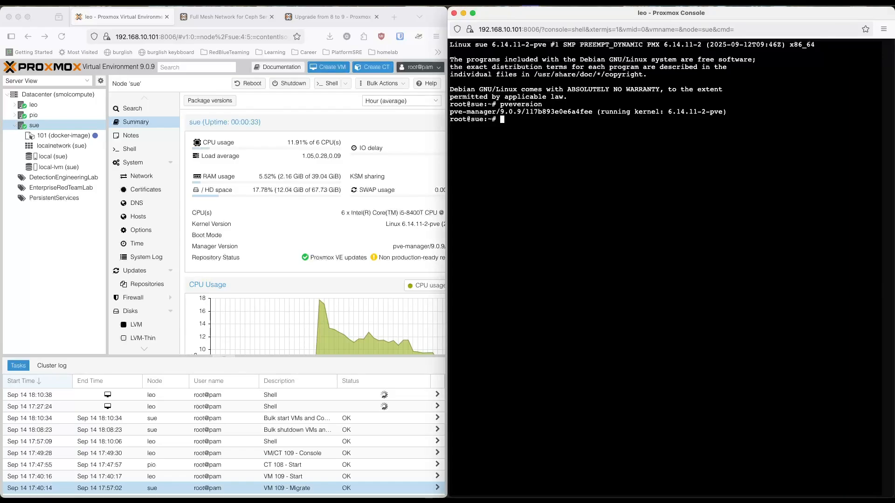
pyautogui.write('clear')
pyautogui.press('Return')
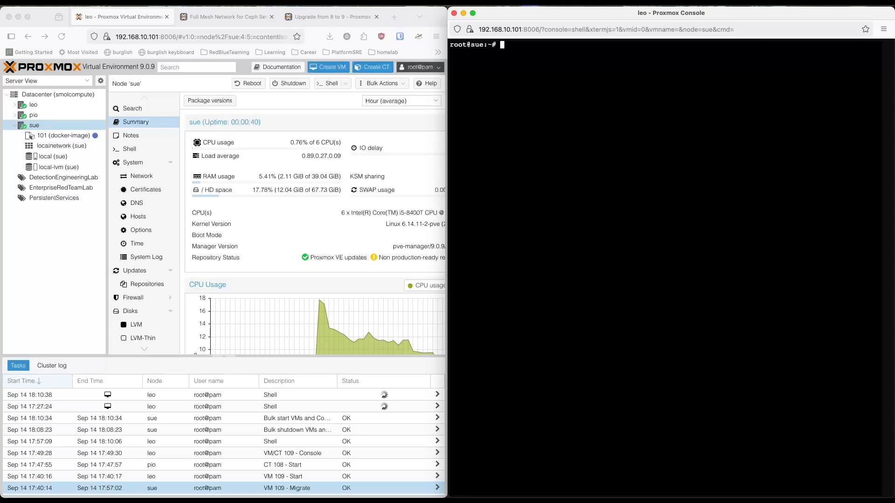
# Step: Enlarge the browser window and read the Using SDN Fabrics instructions in the Full Mesh Network for Ceph Server wiki article
pyautogui.click(46, 292)
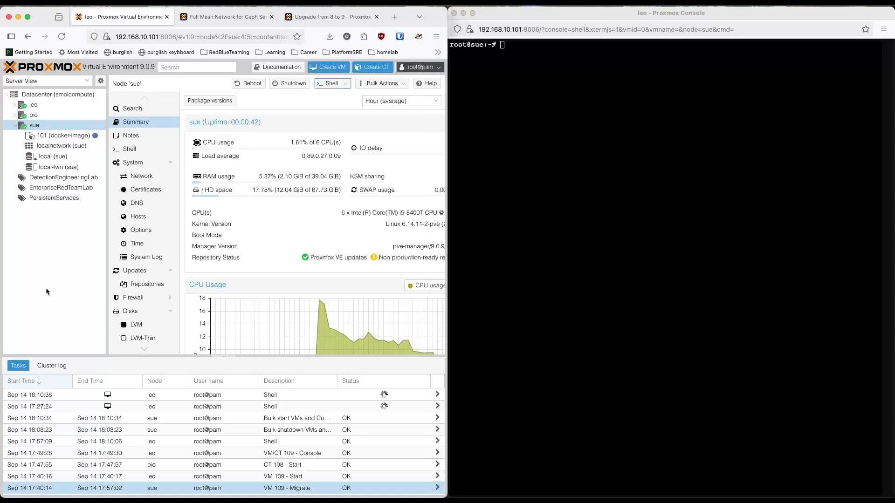
pyautogui.hotkey('ctrl', 'alt', 'Return')
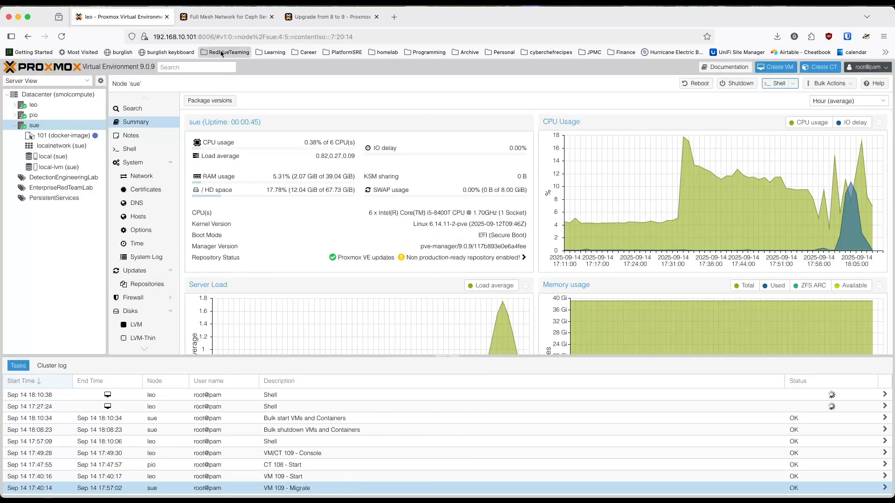
pyautogui.click(217, 19)
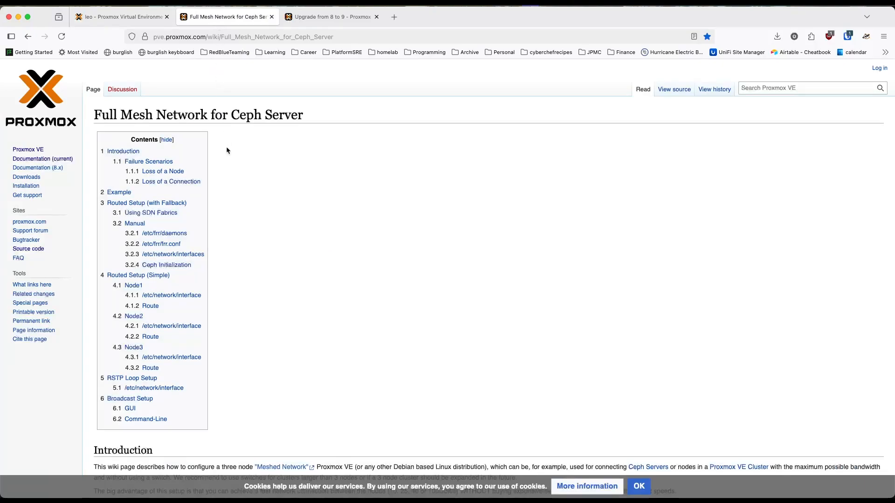
pyautogui.scroll(-13, 227, 150)
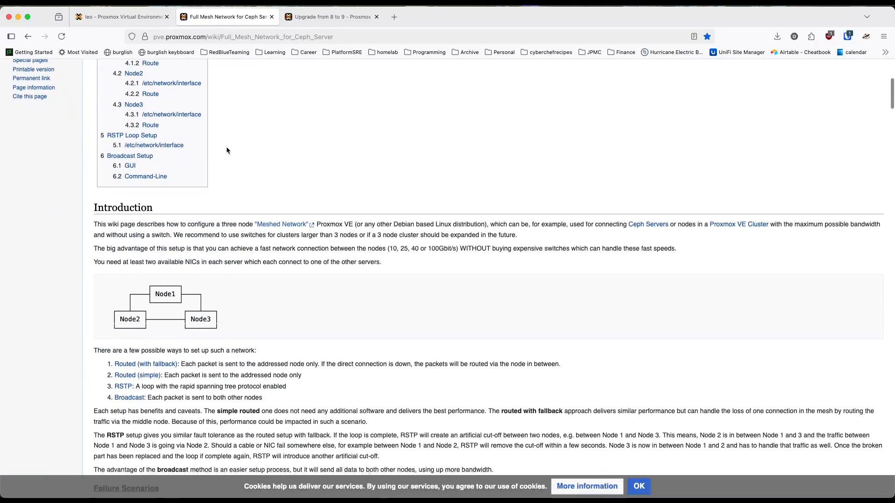
pyautogui.scroll(-10, 227, 151)
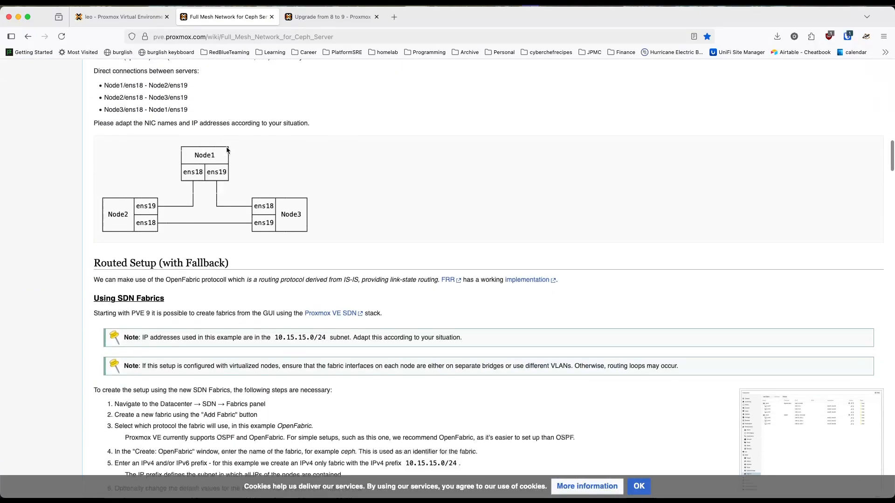
pyautogui.scroll(-3, 227, 147)
pyautogui.scroll(2, 217, 139)
pyautogui.scroll(-1, 171, 153)
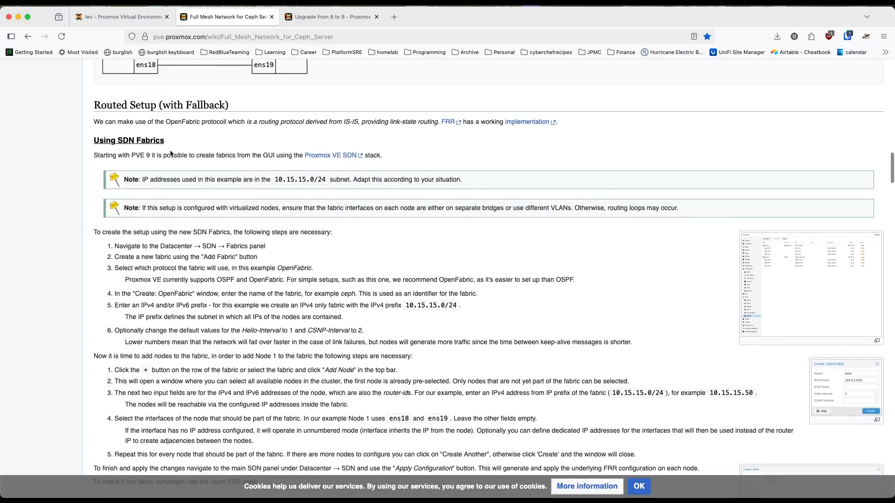
pyautogui.moveTo(145, 142); pyautogui.dragTo(93, 142)
pyautogui.scroll(-3, 184, 267)
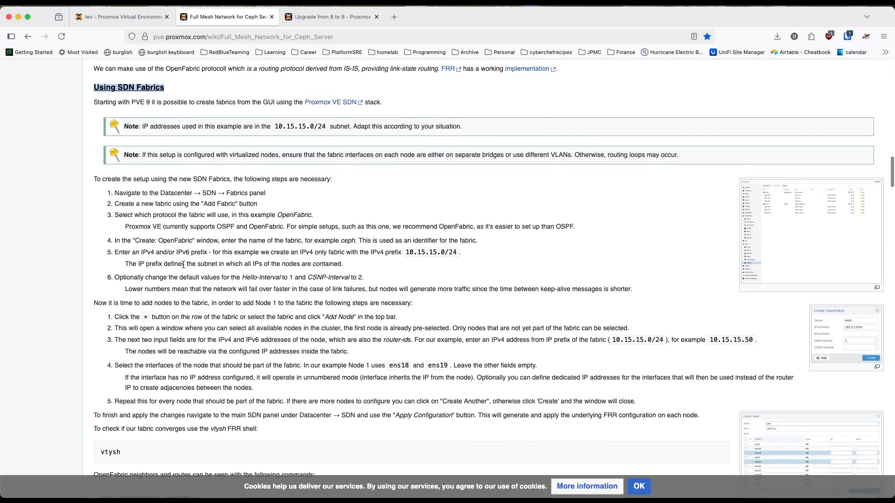
pyautogui.moveTo(160, 186); pyautogui.dragTo(271, 193)
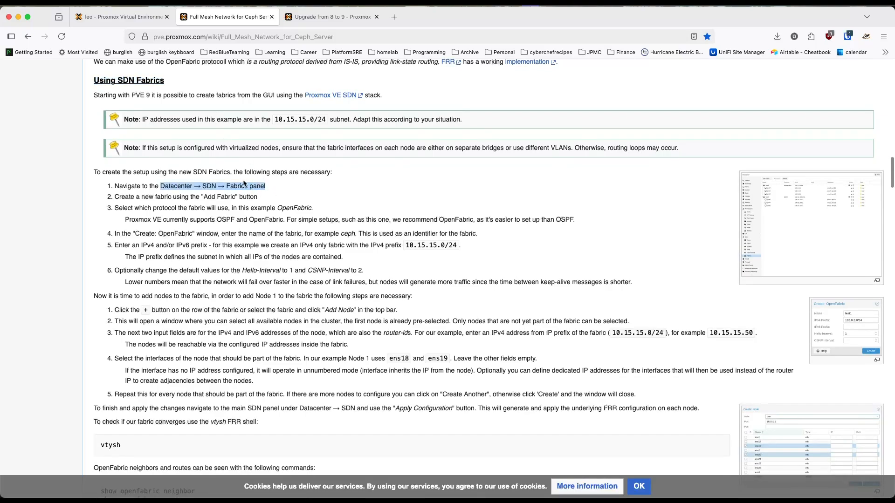
# Step: Open the SDN Fabrics configuration at Datacenter level in Proxmox
pyautogui.click(122, 17)
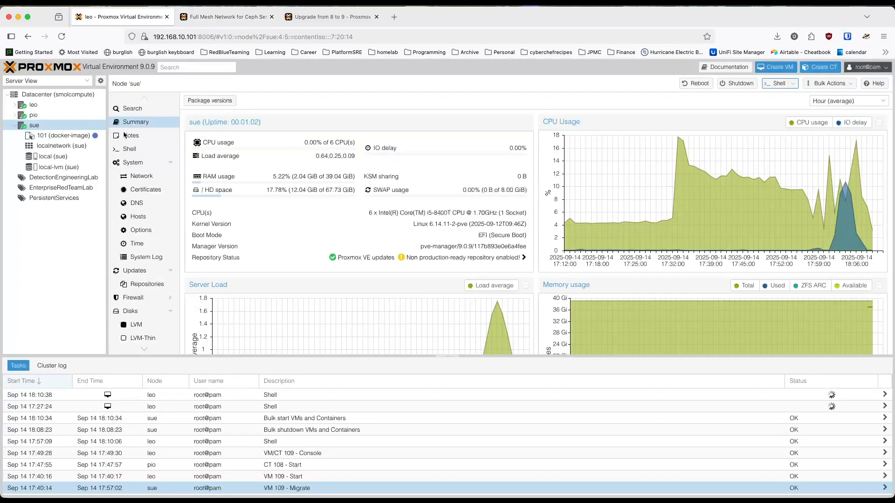
pyautogui.click(45, 95)
pyautogui.scroll(-5, 154, 254)
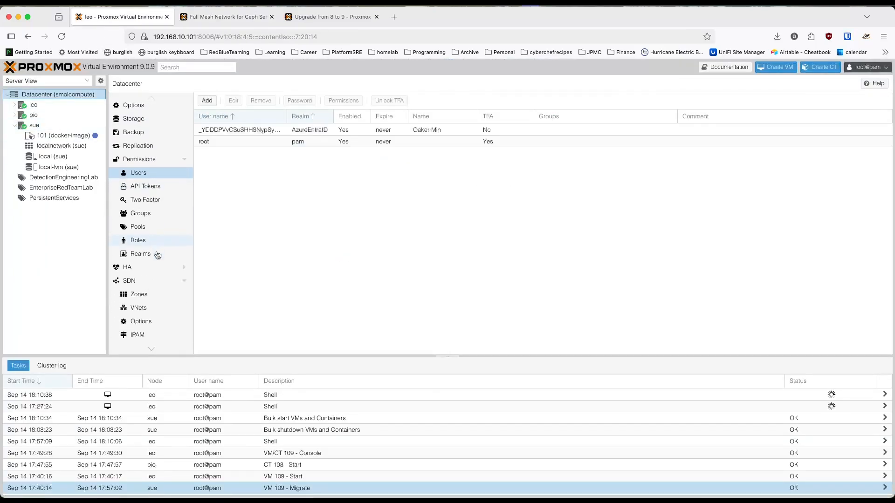
pyautogui.click(133, 220)
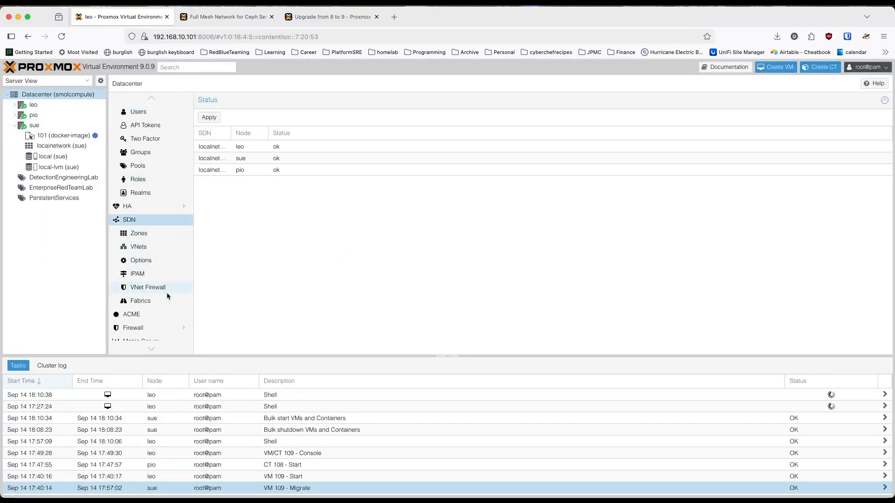
pyautogui.scroll(-1, 146, 249)
pyautogui.click(148, 283)
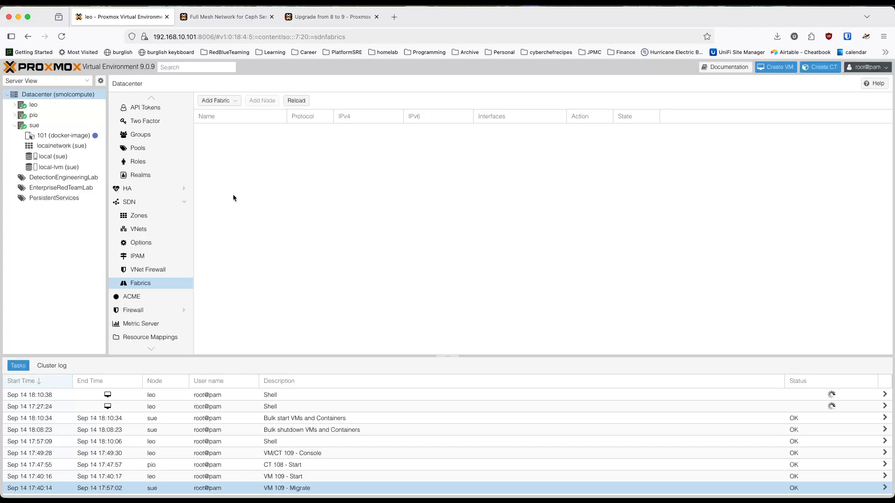
# Step: Open the network configuration of node leo
pyautogui.click(59, 105)
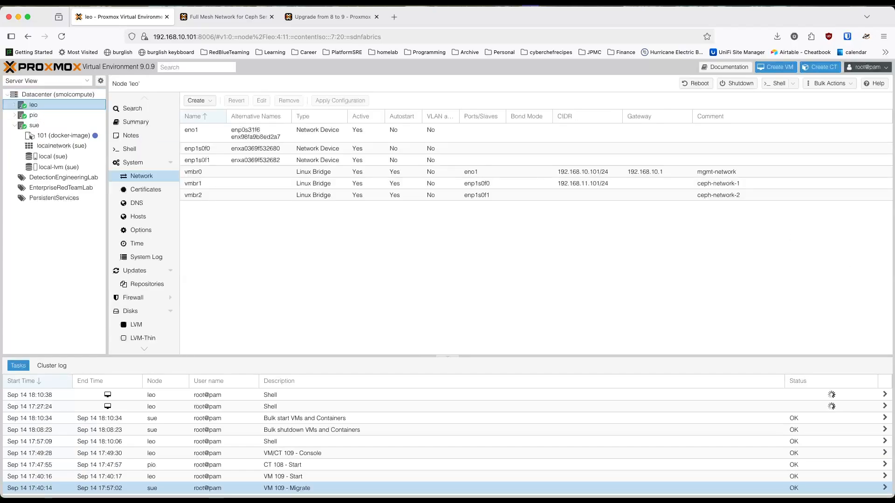